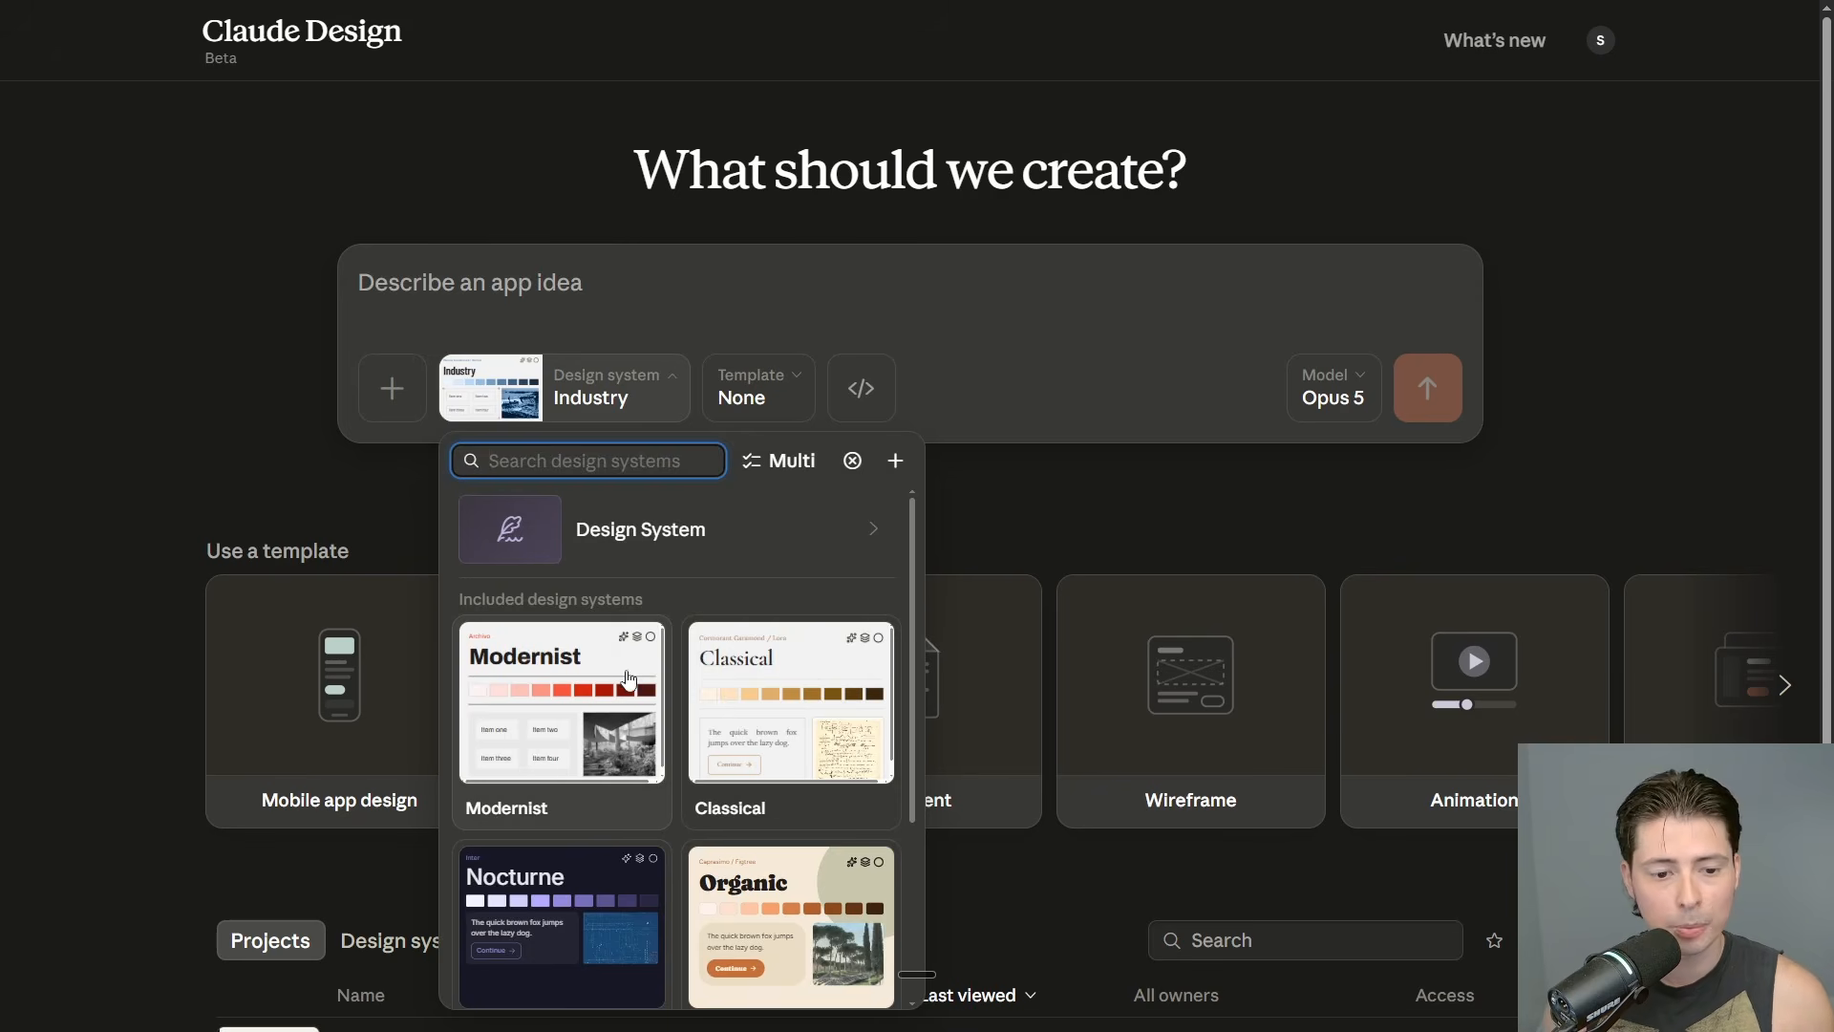
Look through the included design systems in the design system picker and close it with Industry still selected
scroll(635, 680, "down", 5)
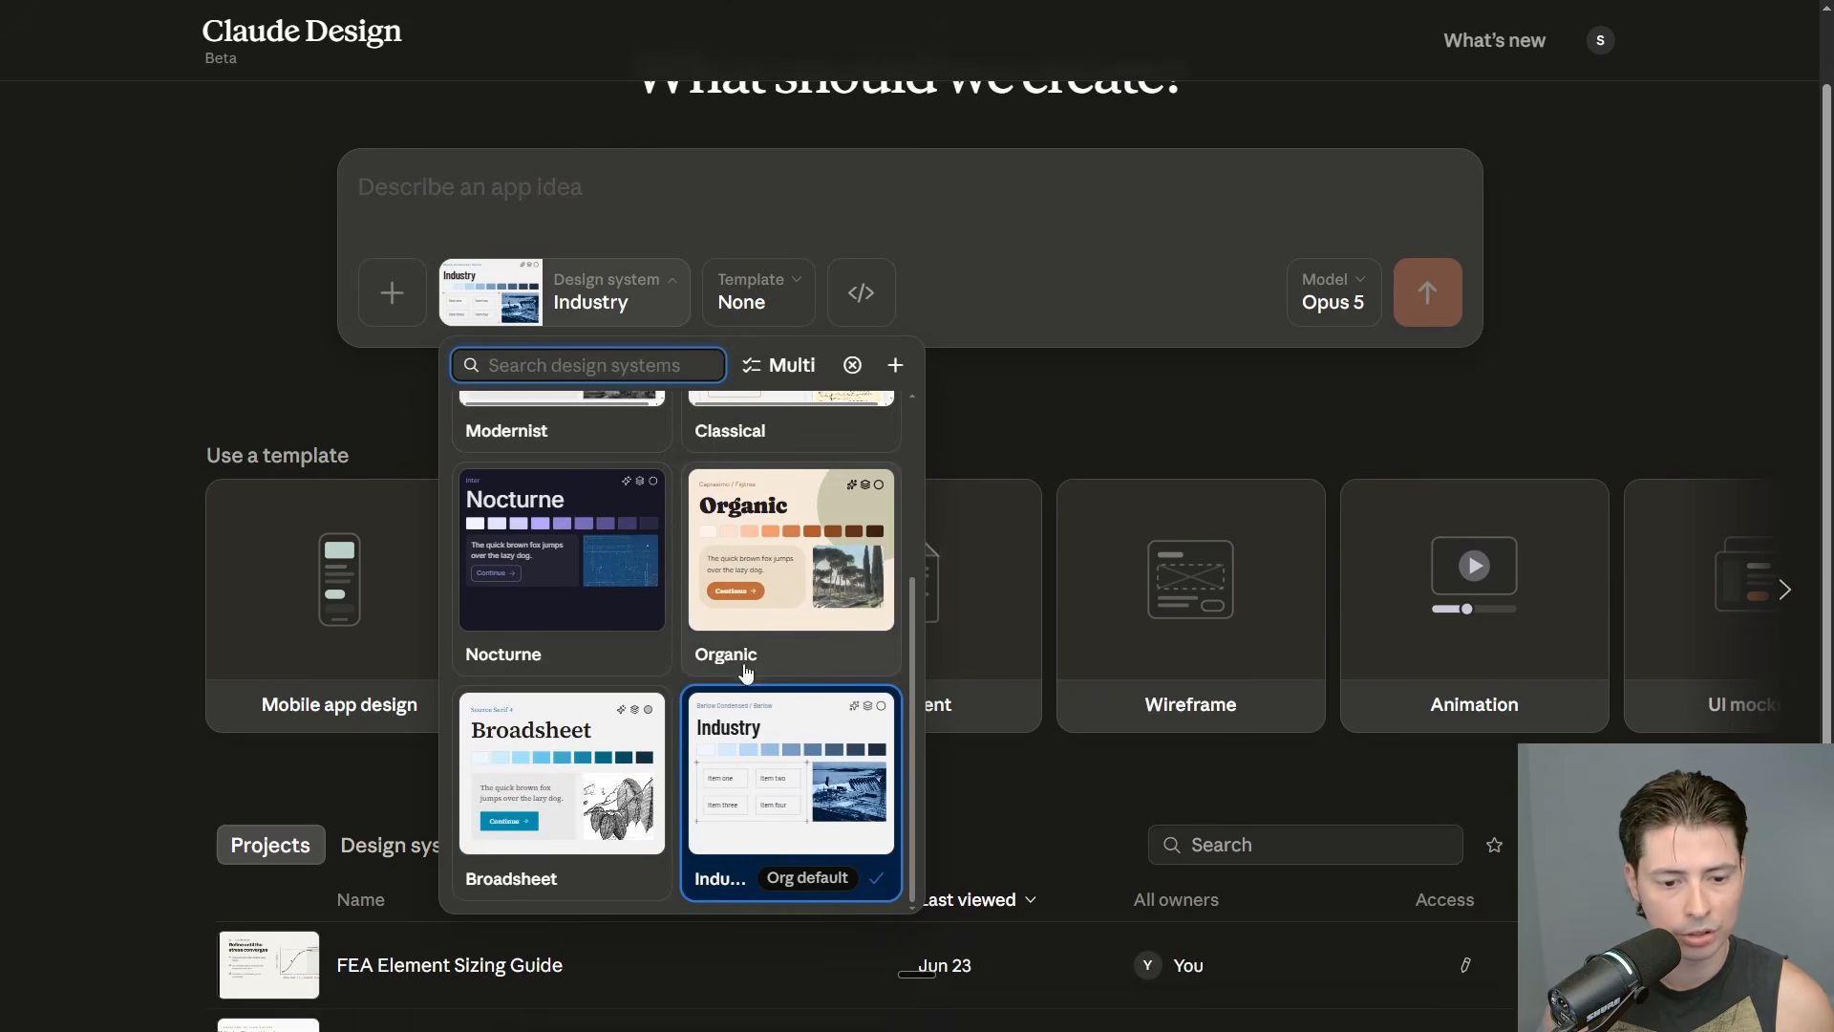
scroll(664, 631, "up", 5)
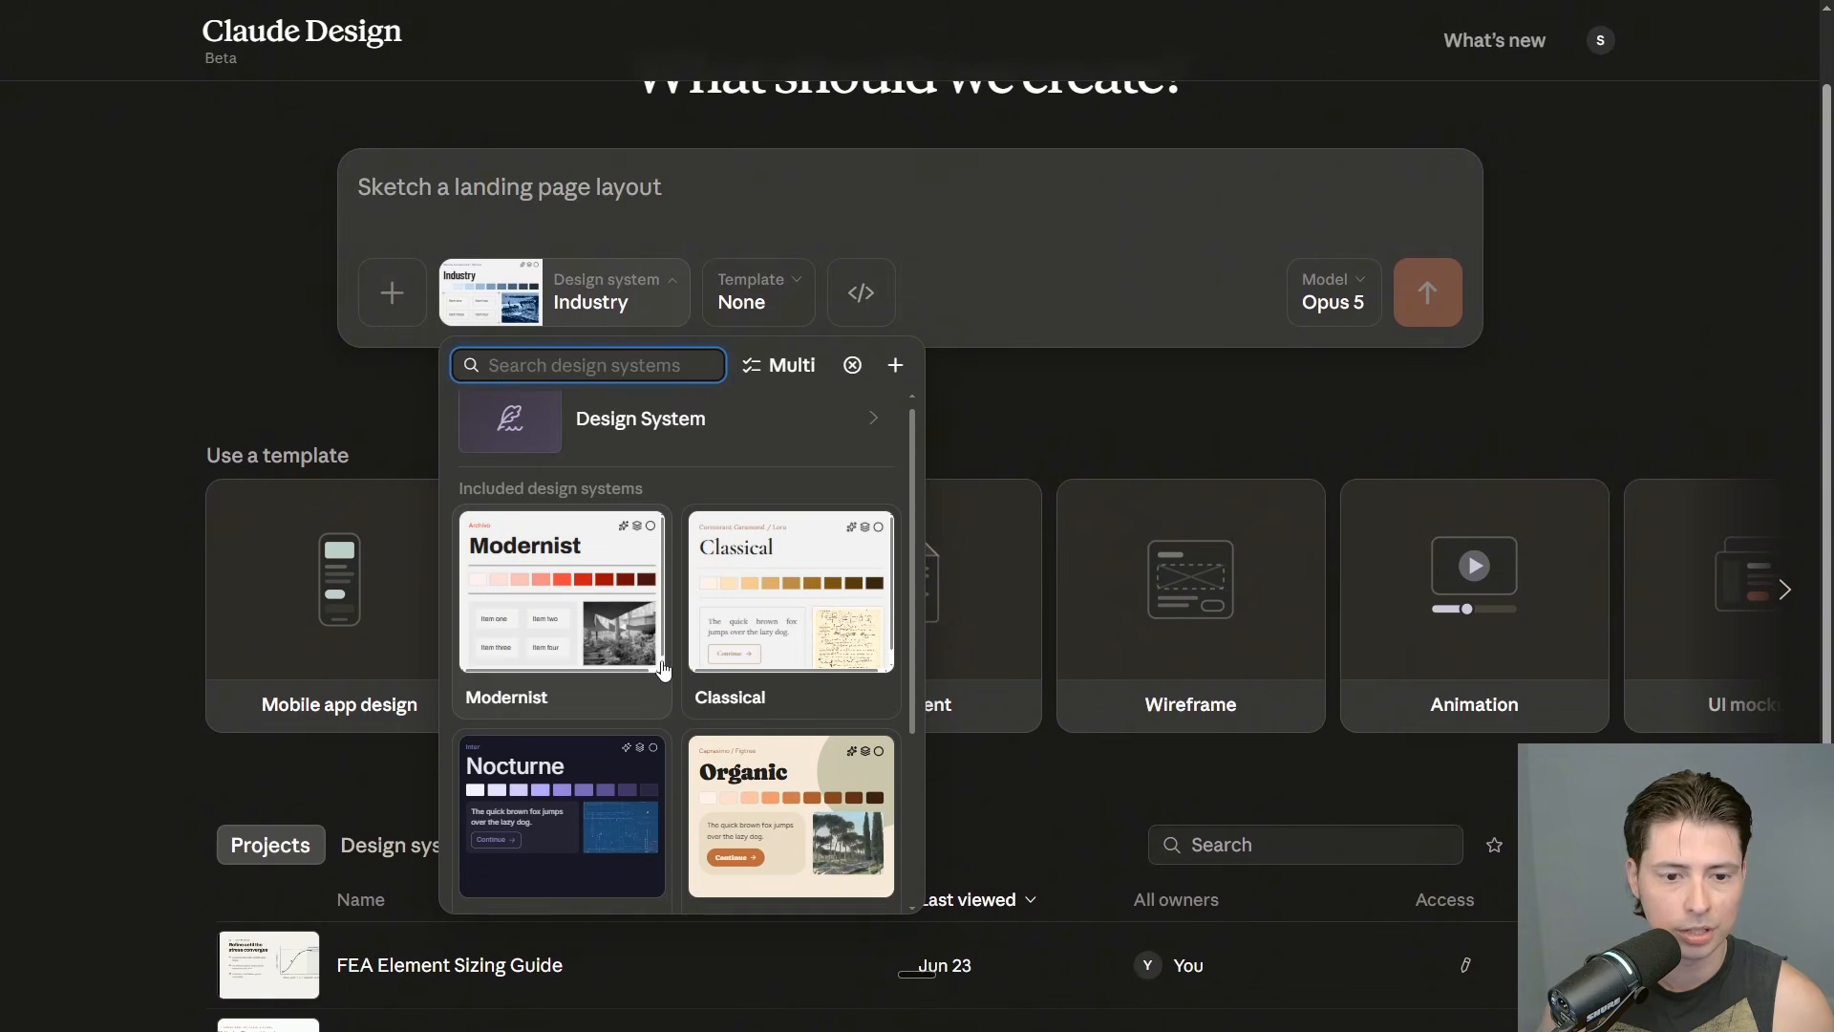
left_click(711, 433)
Start creating a new design system from the design systems list, choosing to create it here
scroll(687, 483, "down", 2)
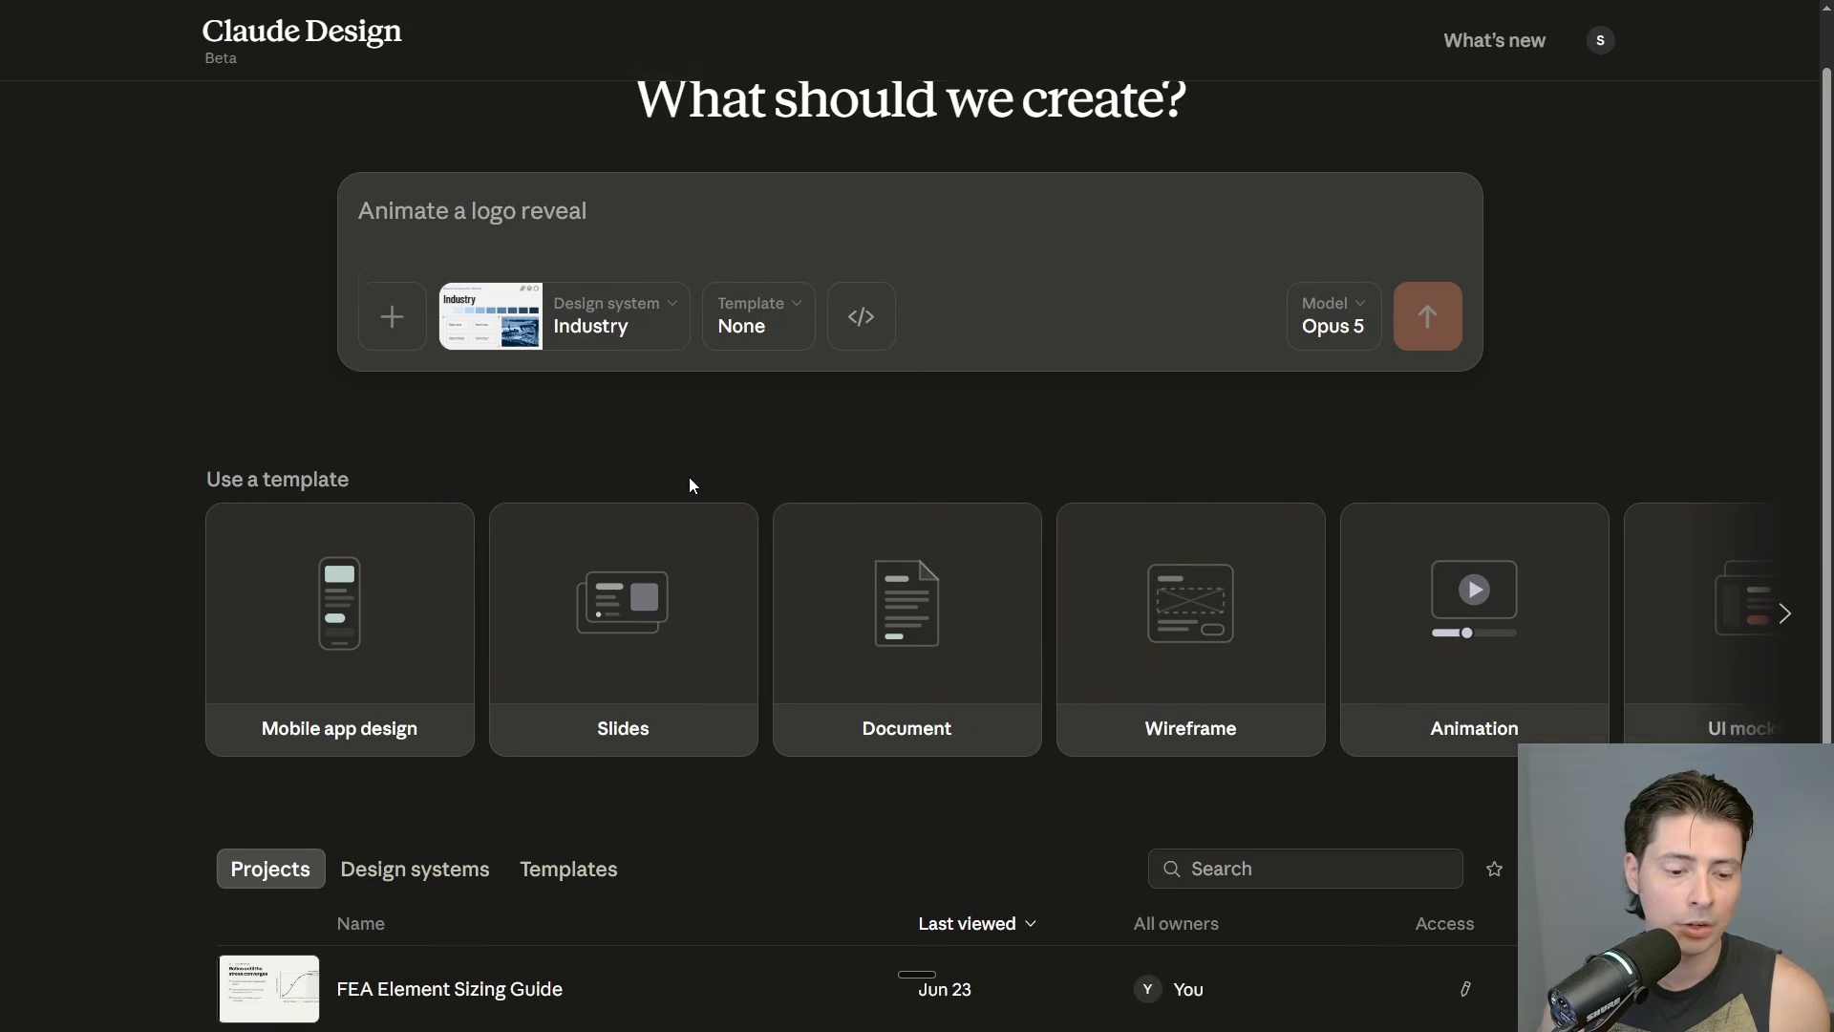
left_click(436, 853)
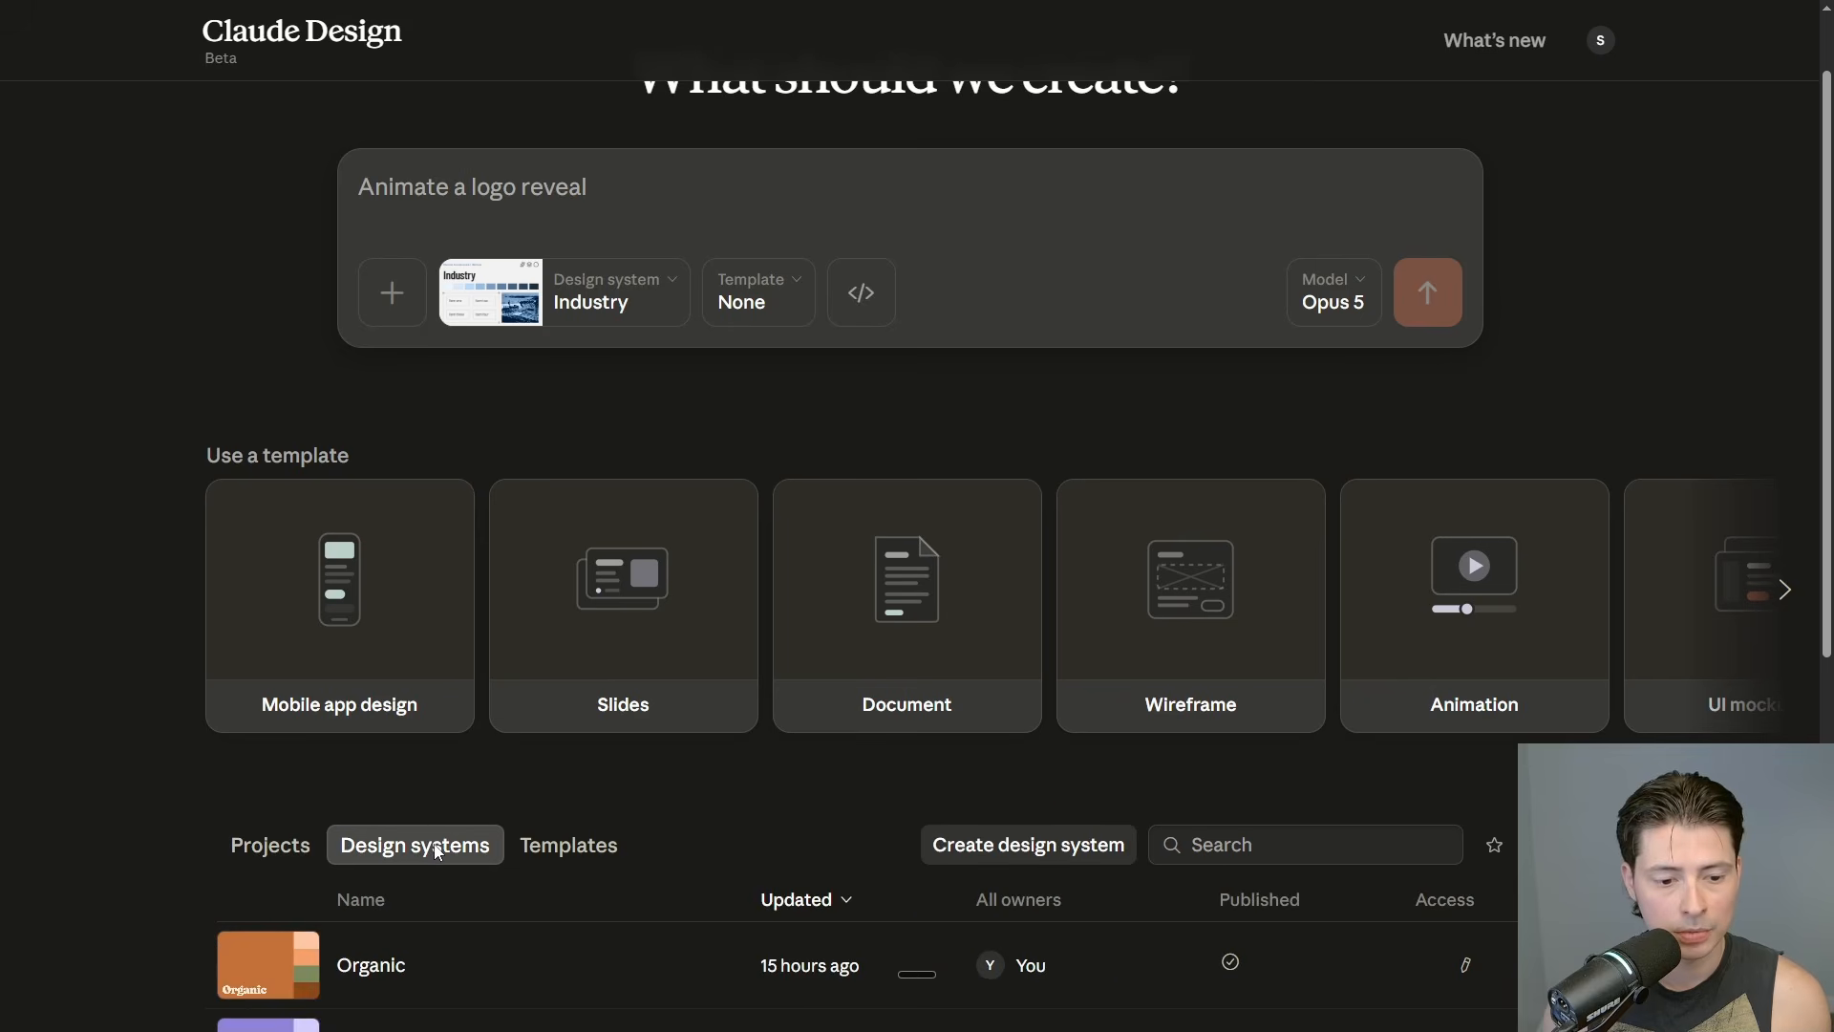
scroll(439, 847, "down", 1)
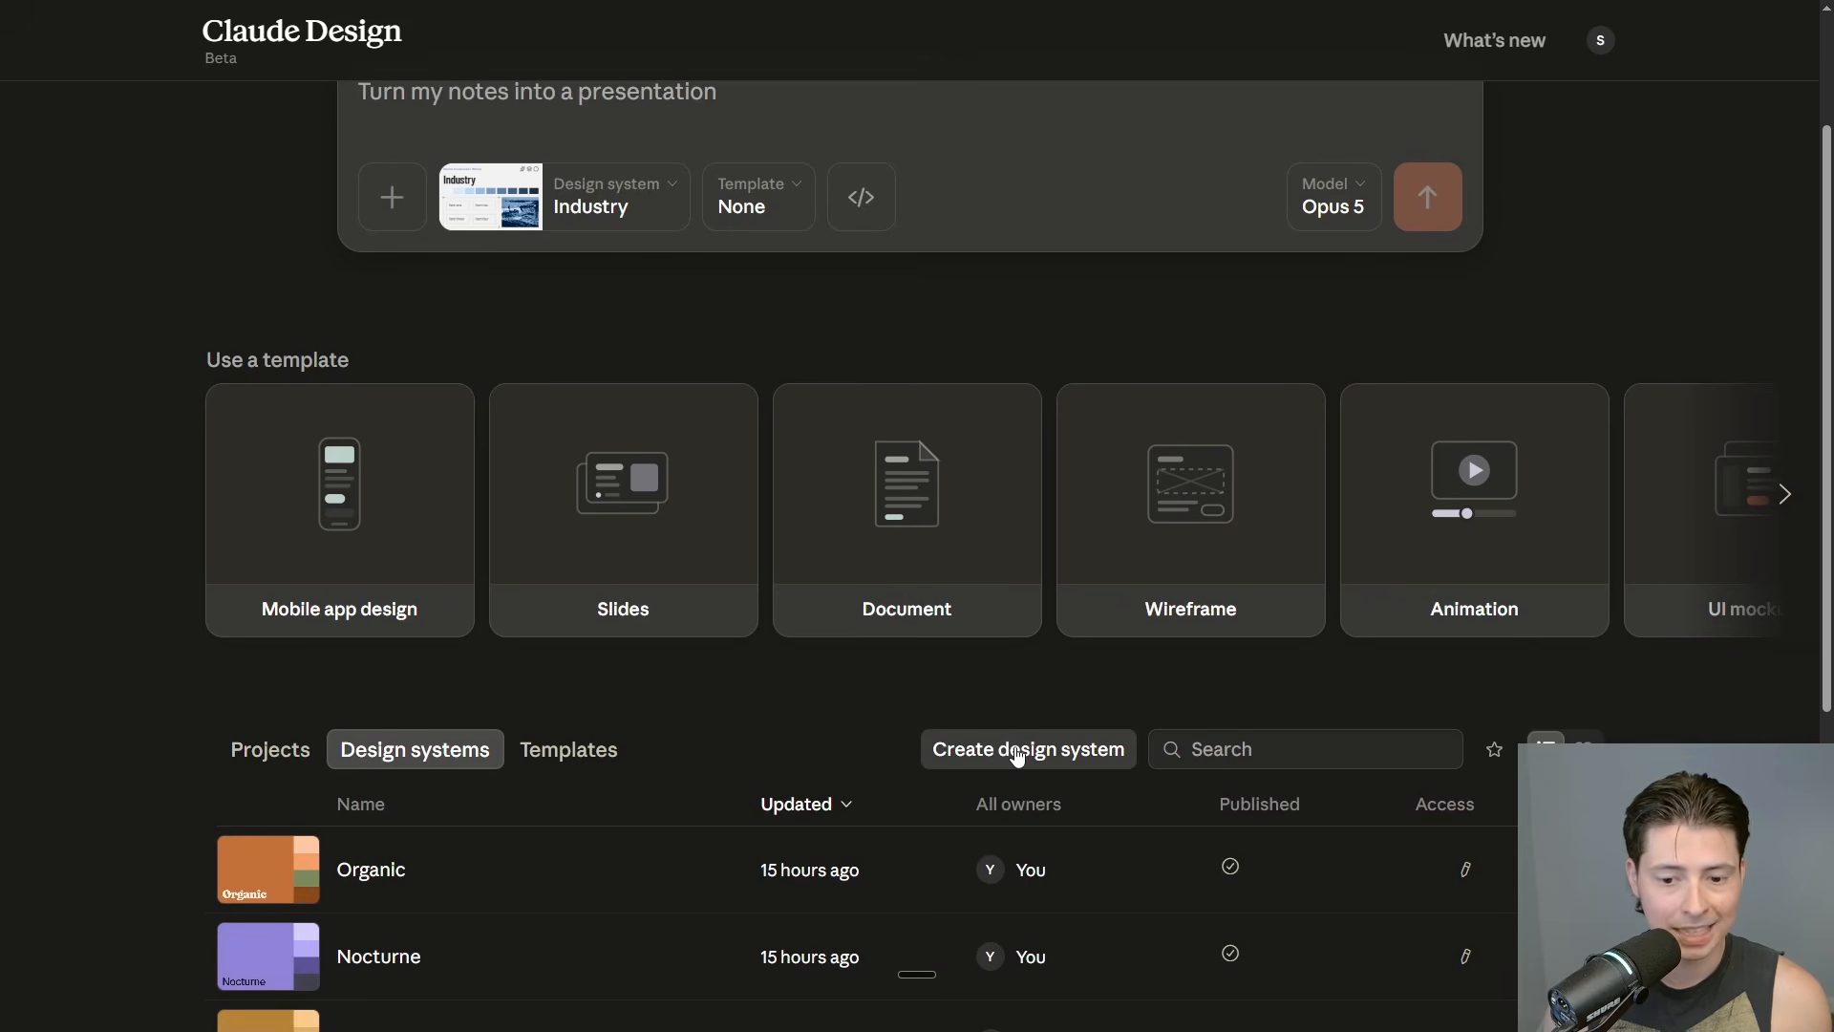
left_click(1007, 746)
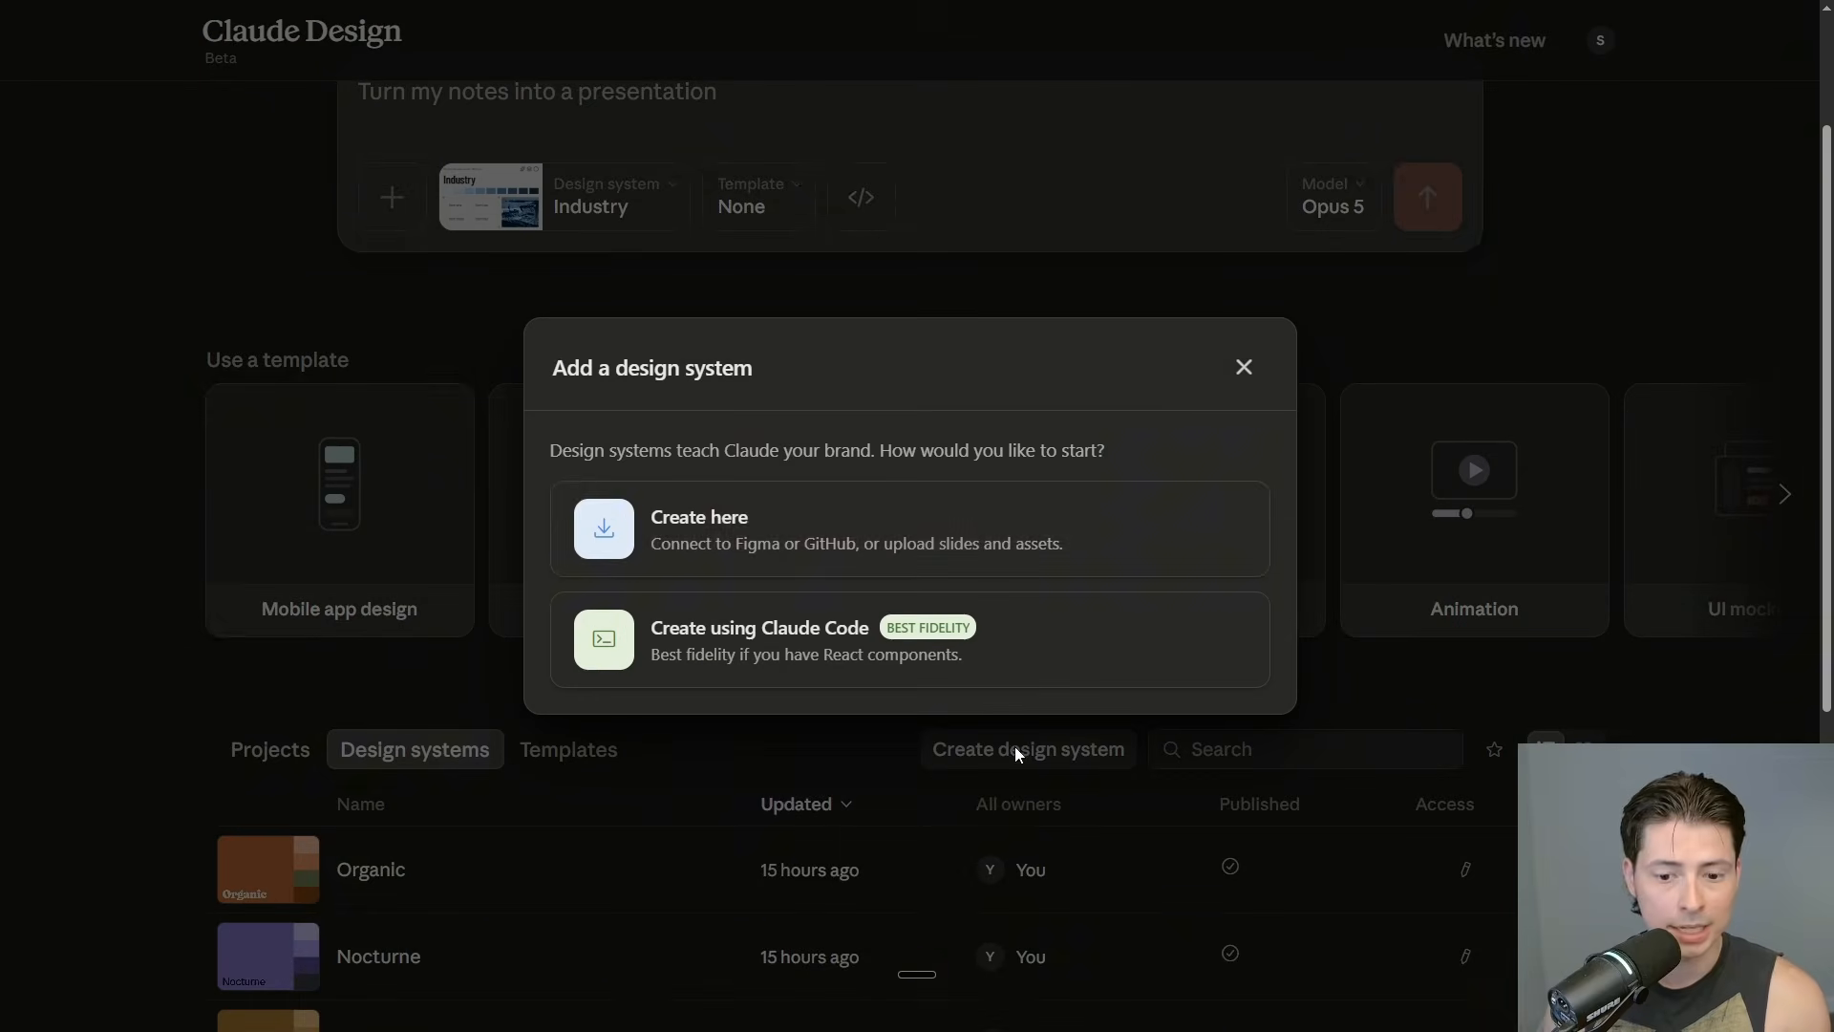
left_click(1199, 512)
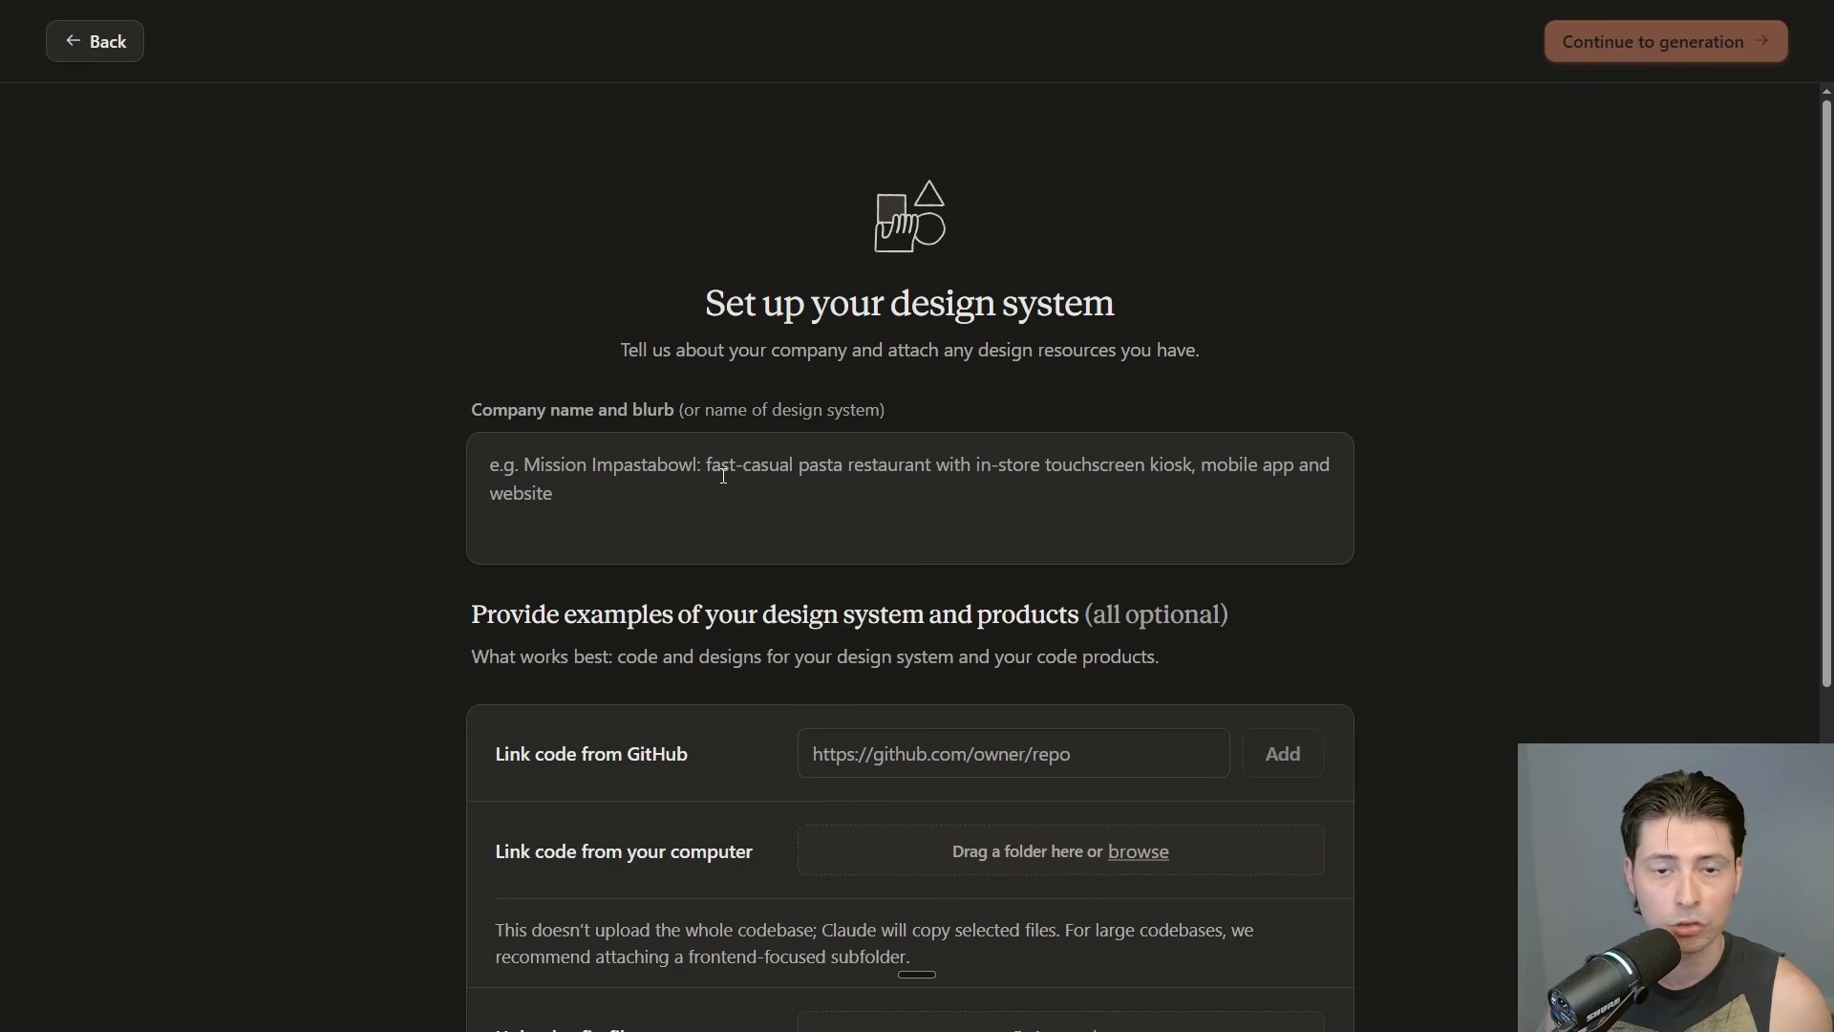
Describe StroikoLabs in the company blurb as offering AI consulting, SaaS development, full-stack app development and AI automation, integrated into small to medium-sized businesses
key("ctrl+super")
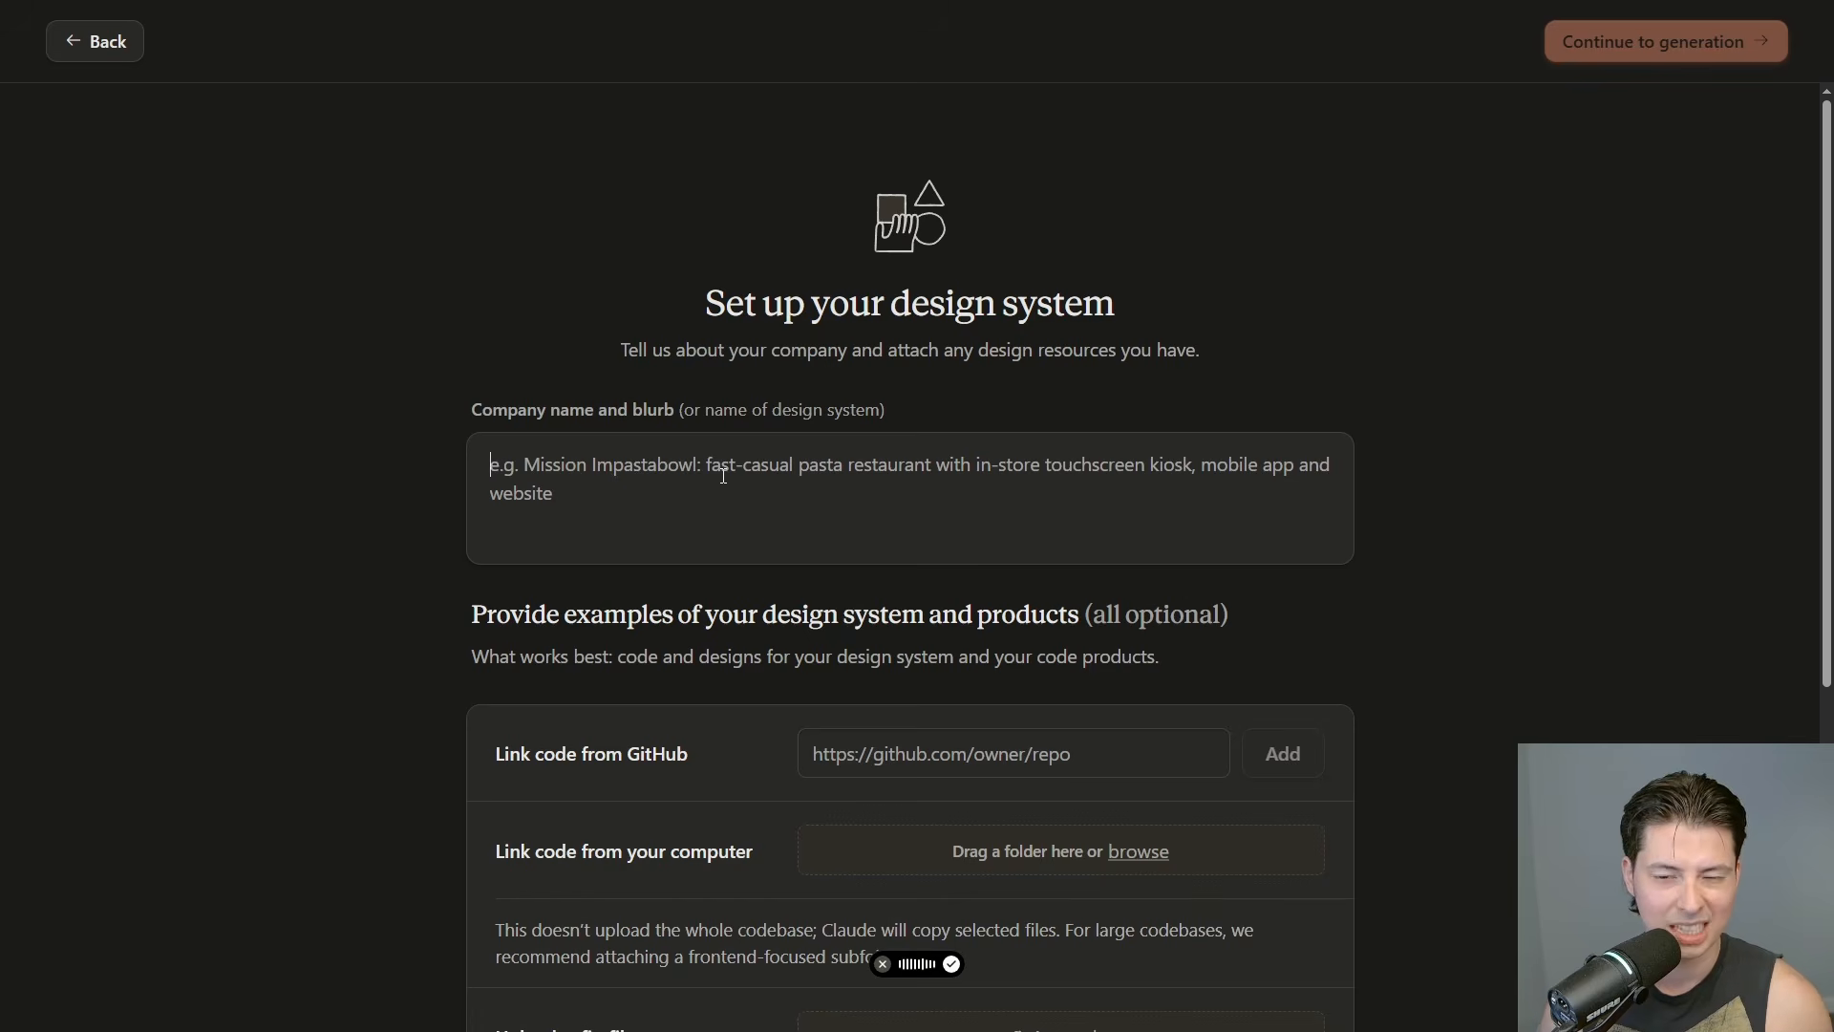
key("ctrl+super")
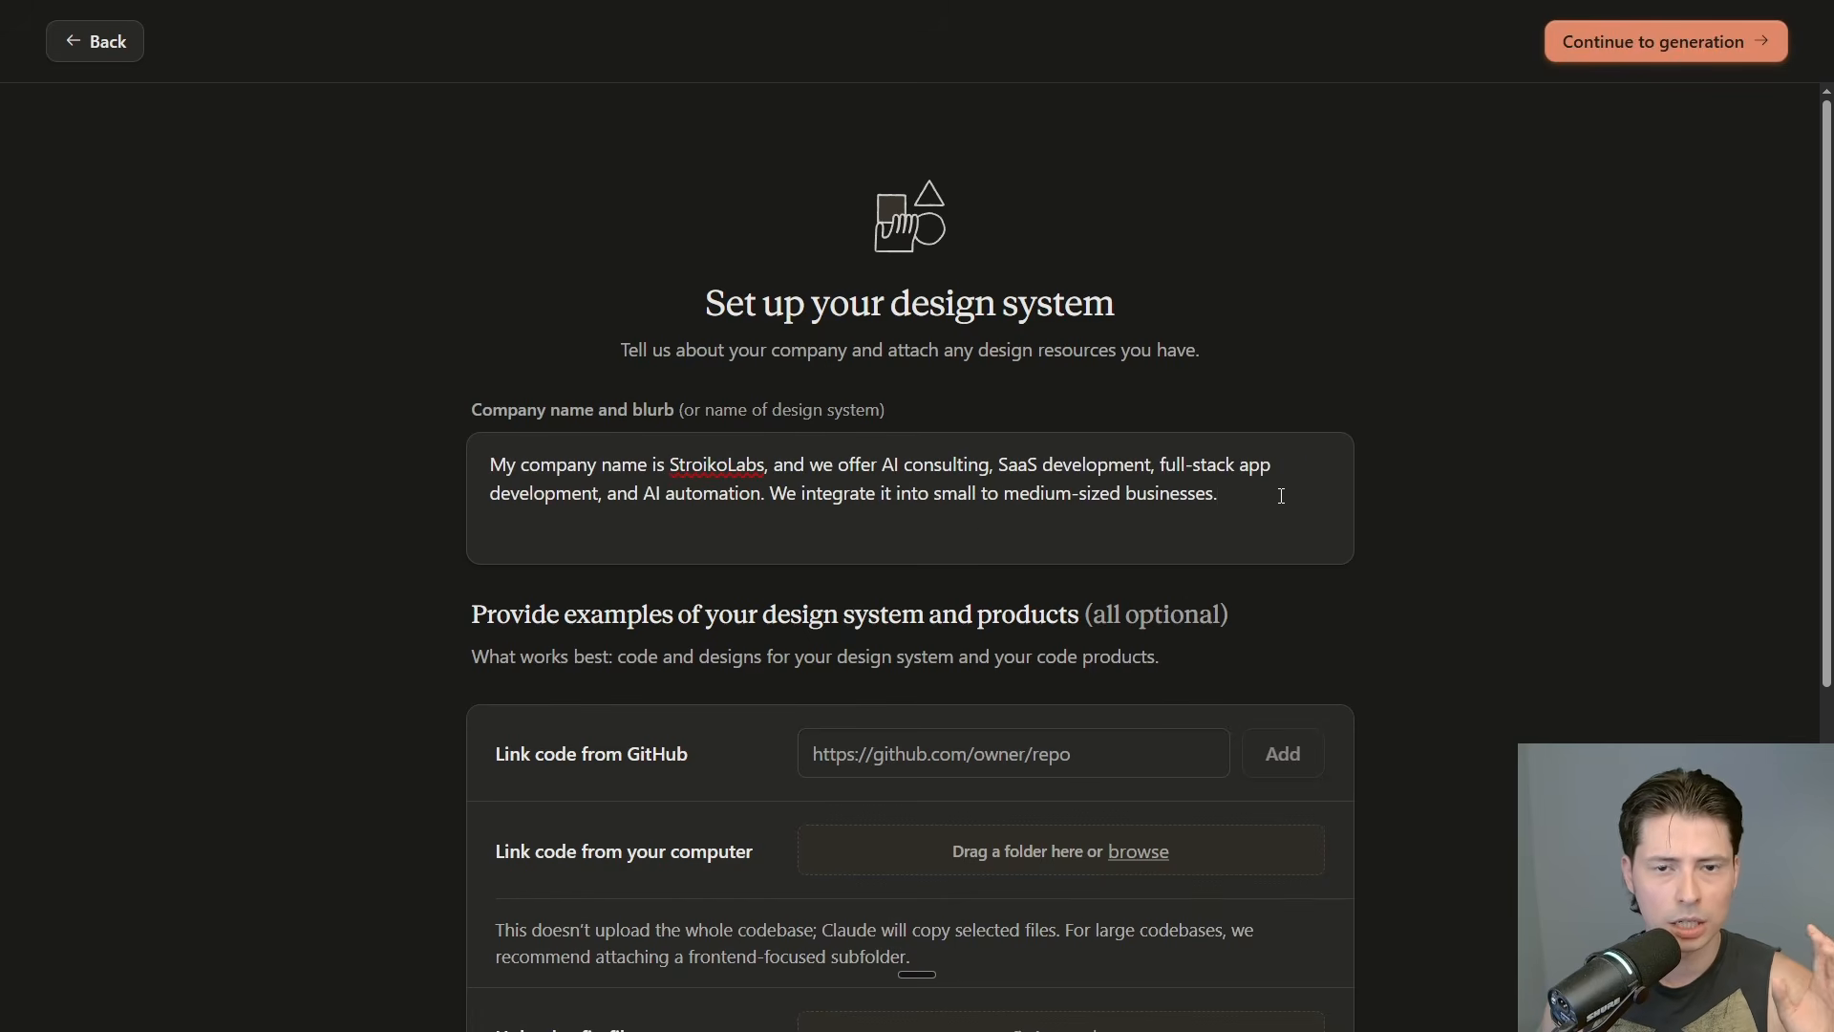
Add StroikoLabsLogo.png to the fonts, logos and assets of the design system setup
scroll(1243, 528, "down", 3)
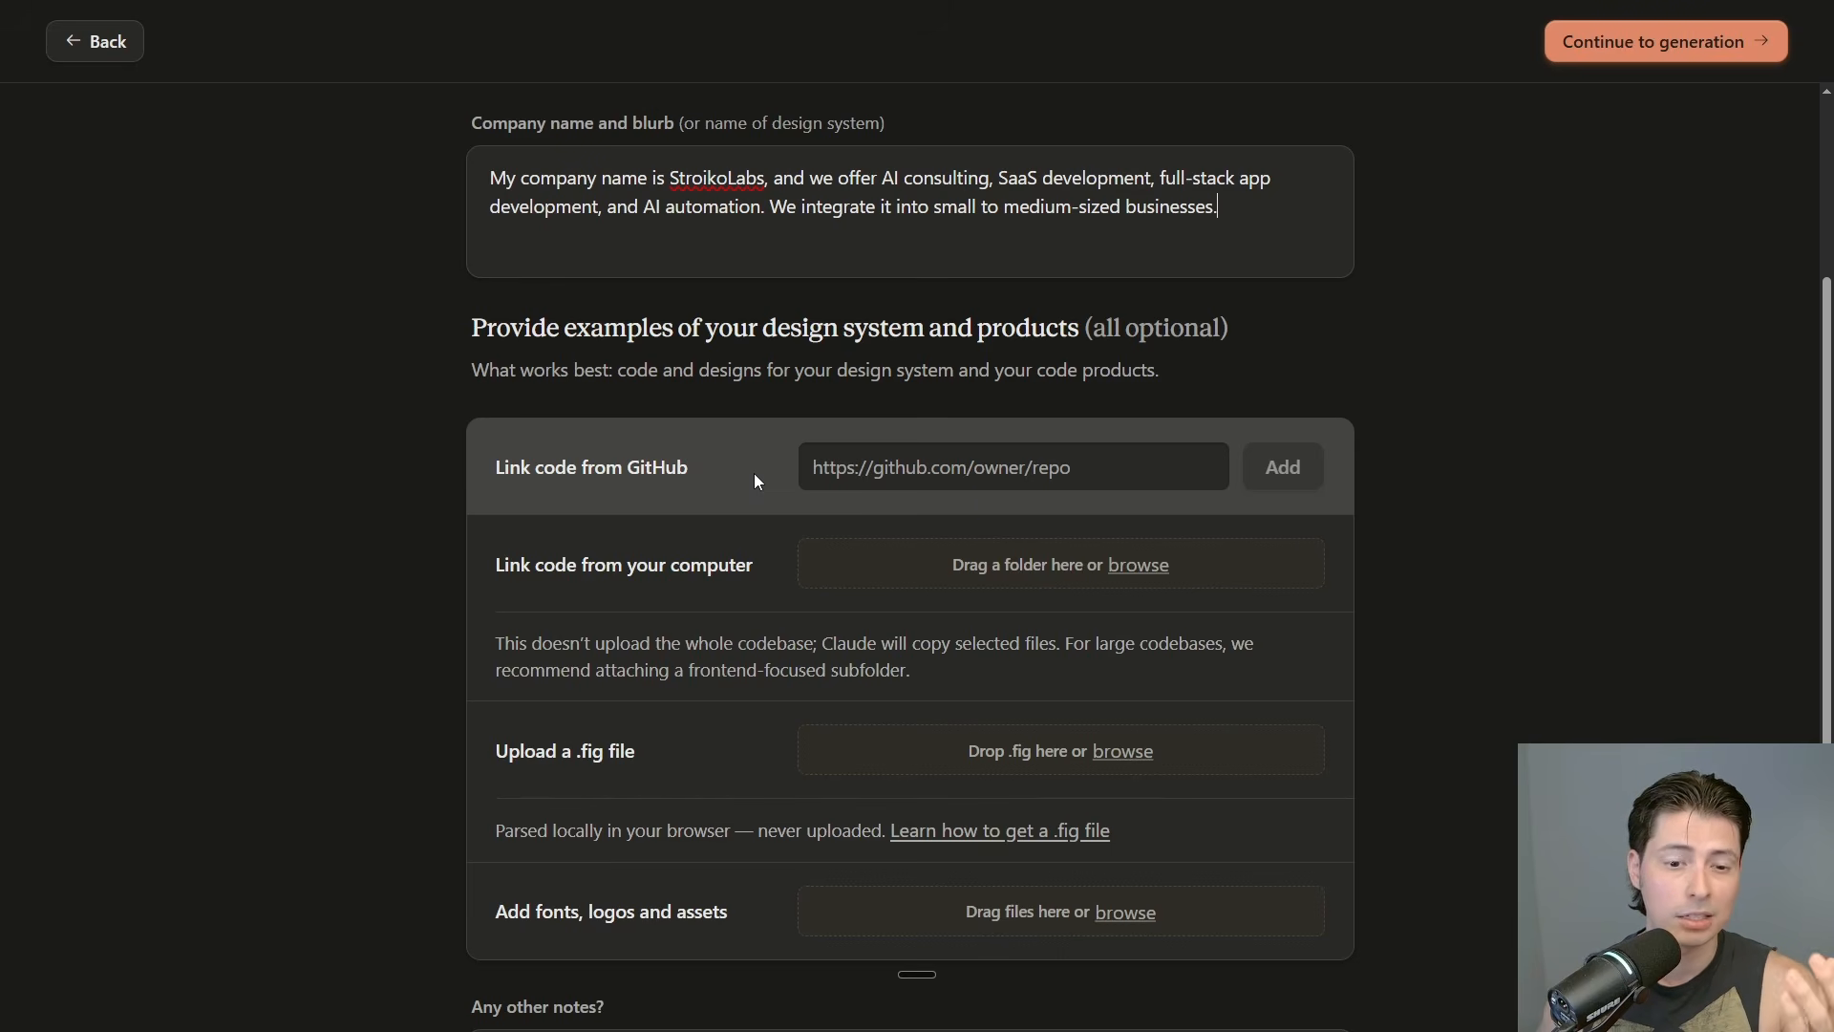
scroll(688, 540, "down", 1)
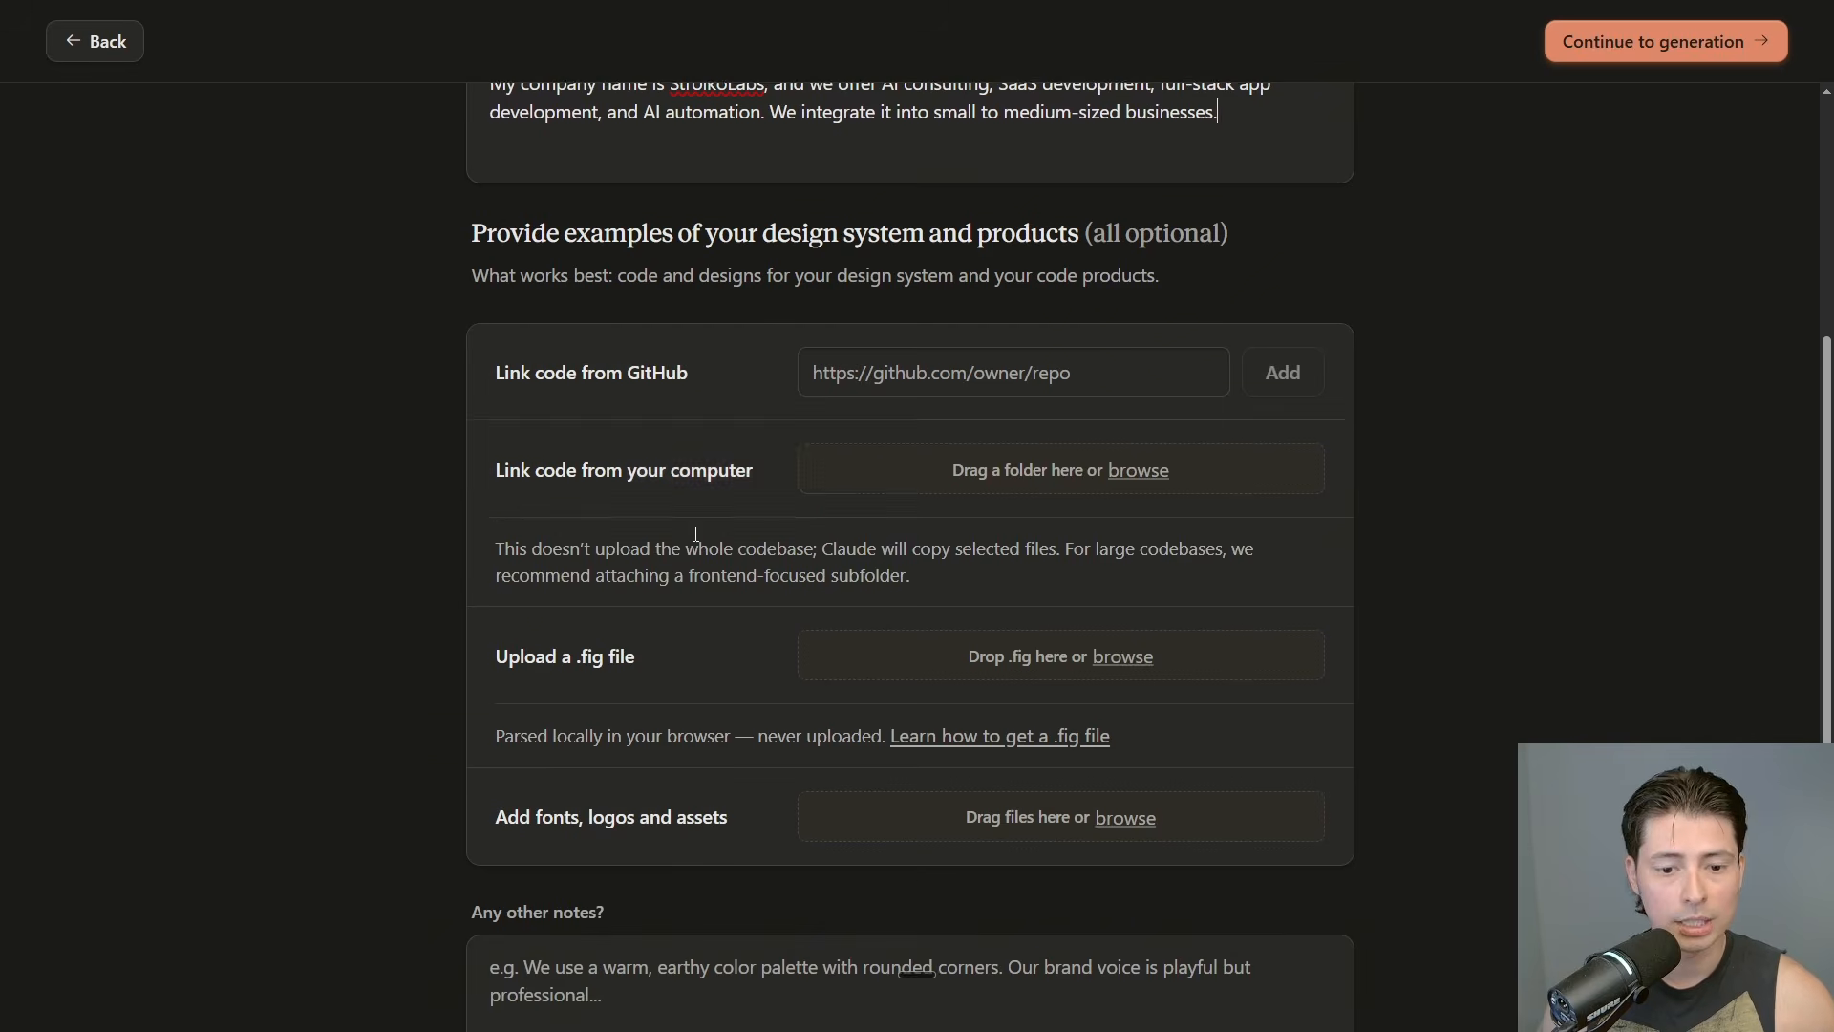
scroll(860, 466, "down", 1)
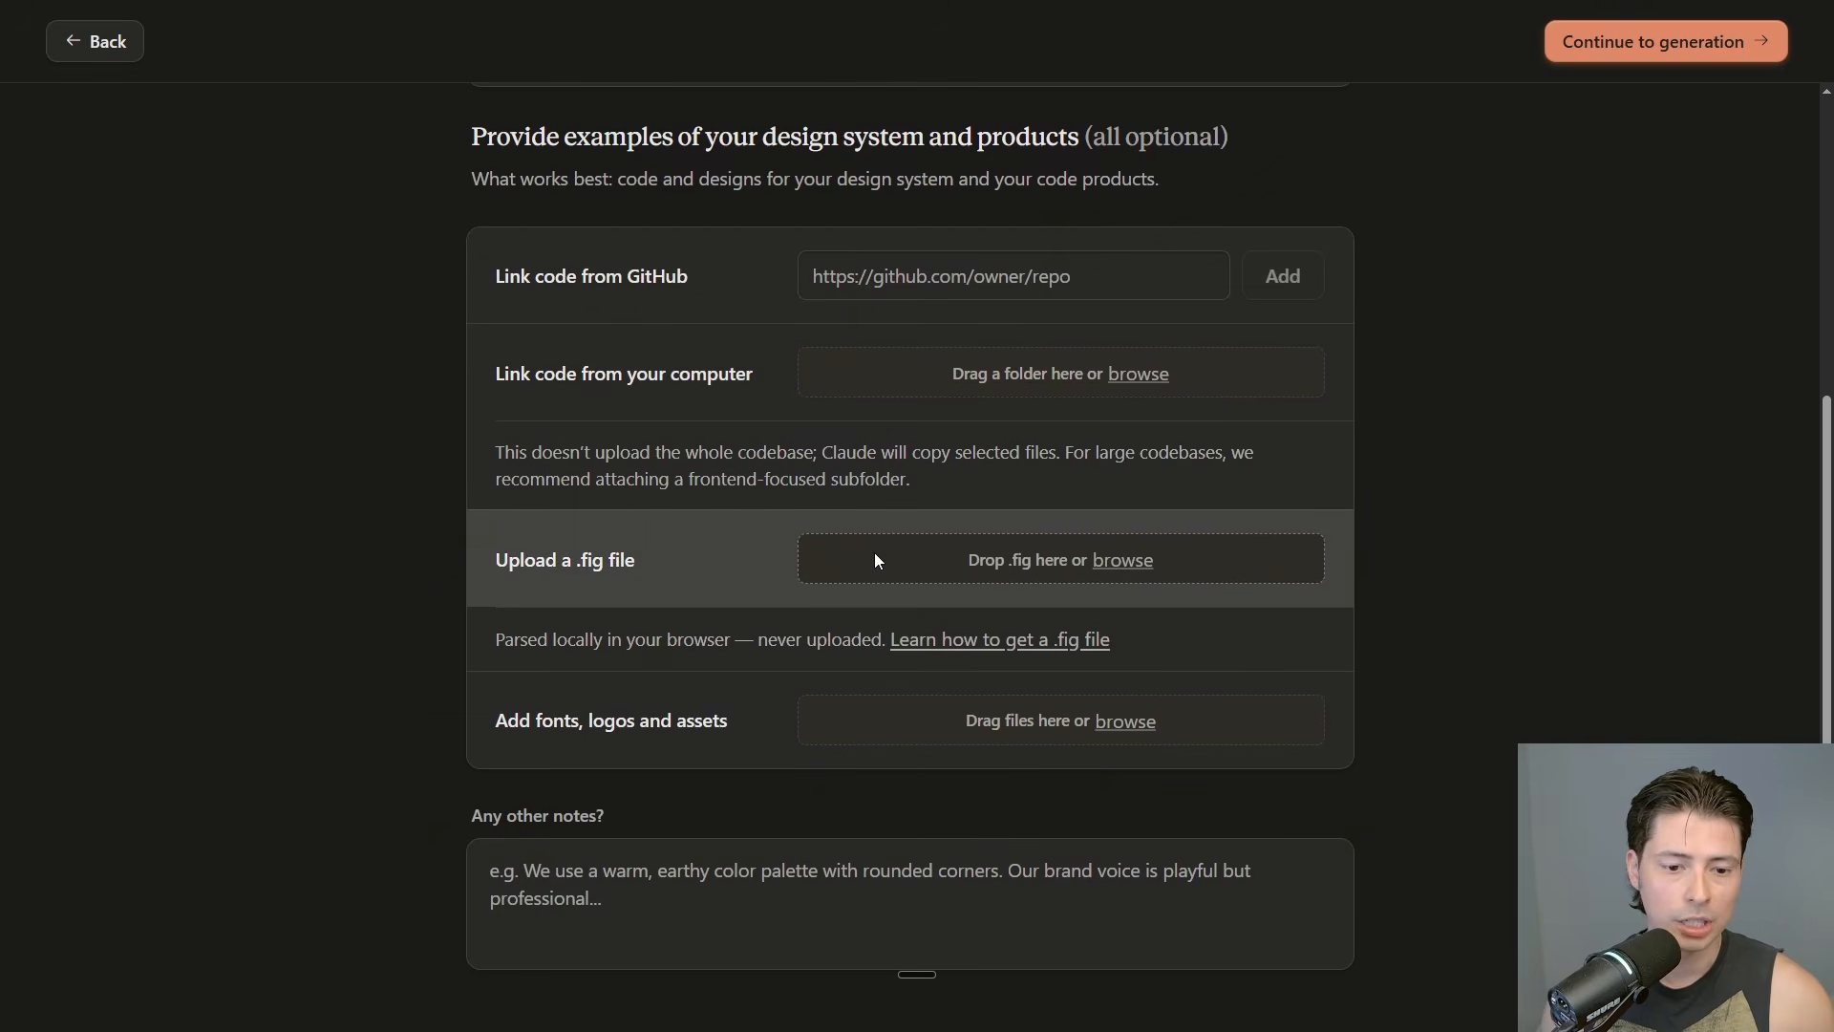
scroll(874, 552, "down", 1)
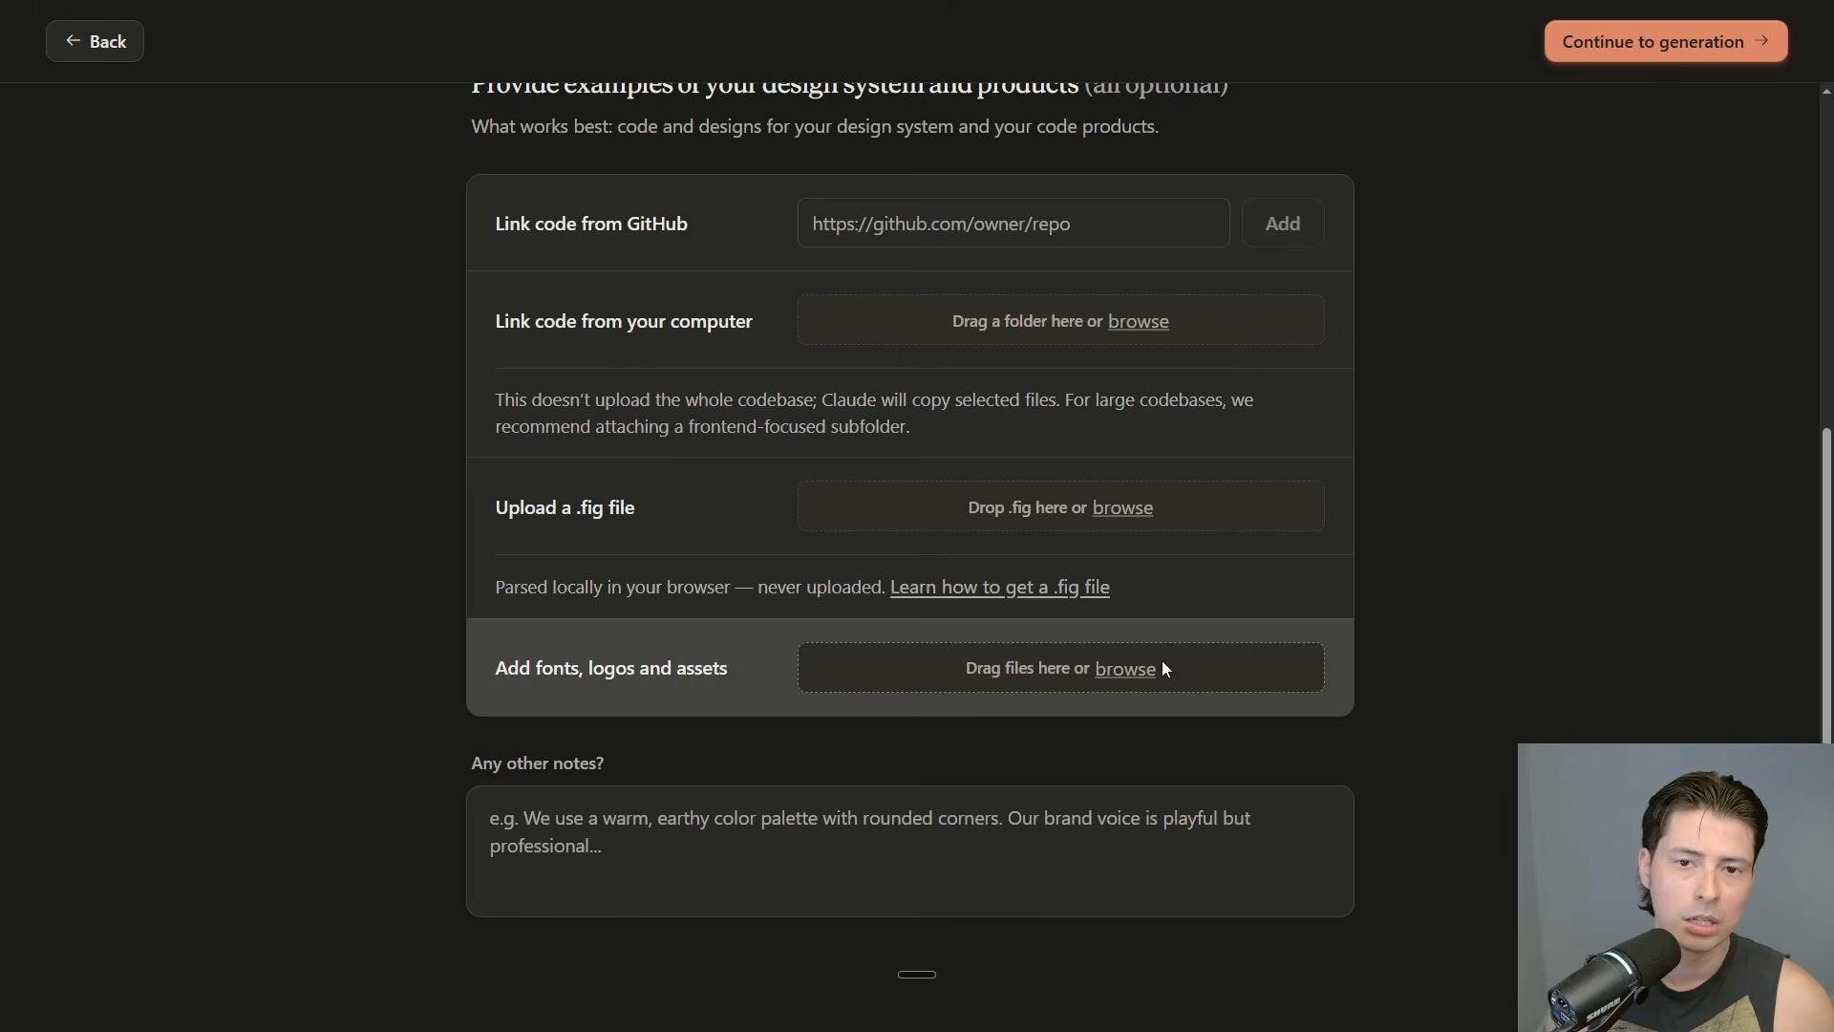
left_click_drag(1833, 680, 1050, 661)
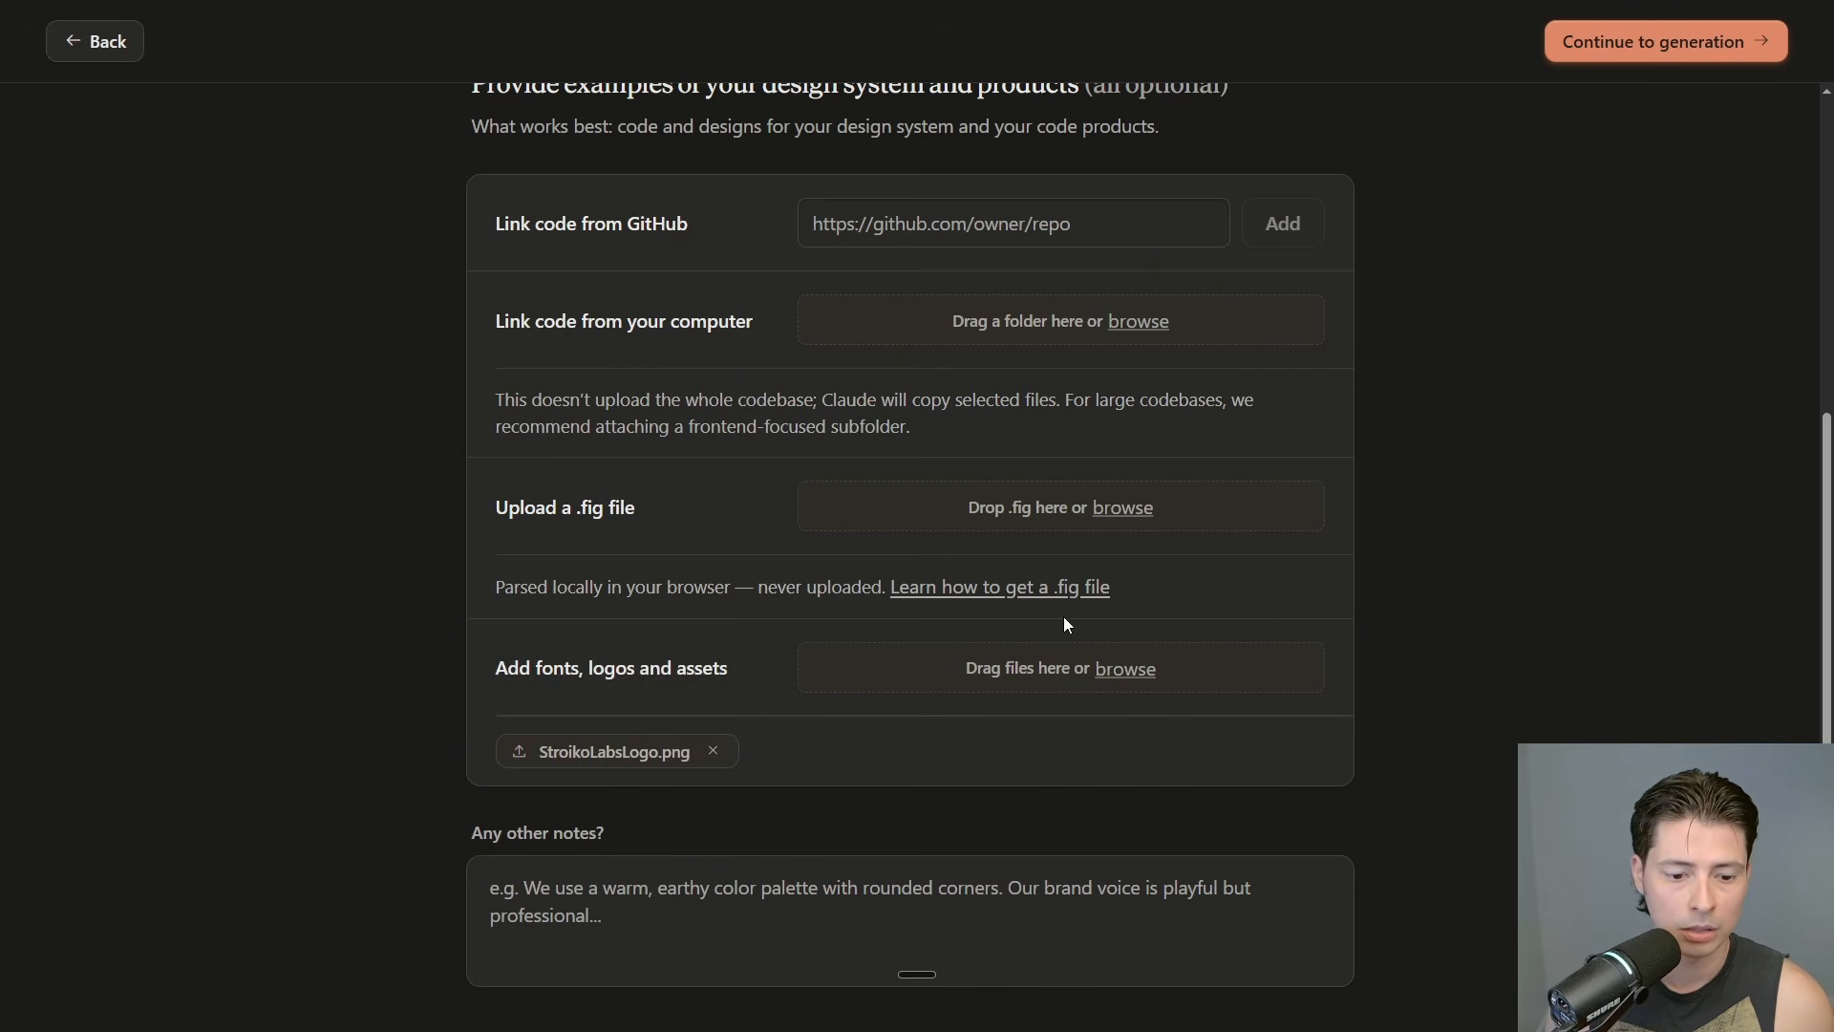
Enter "Let's make the branding modern with some hacker vibes to it." as the other notes
scroll(1063, 616, "down", 1)
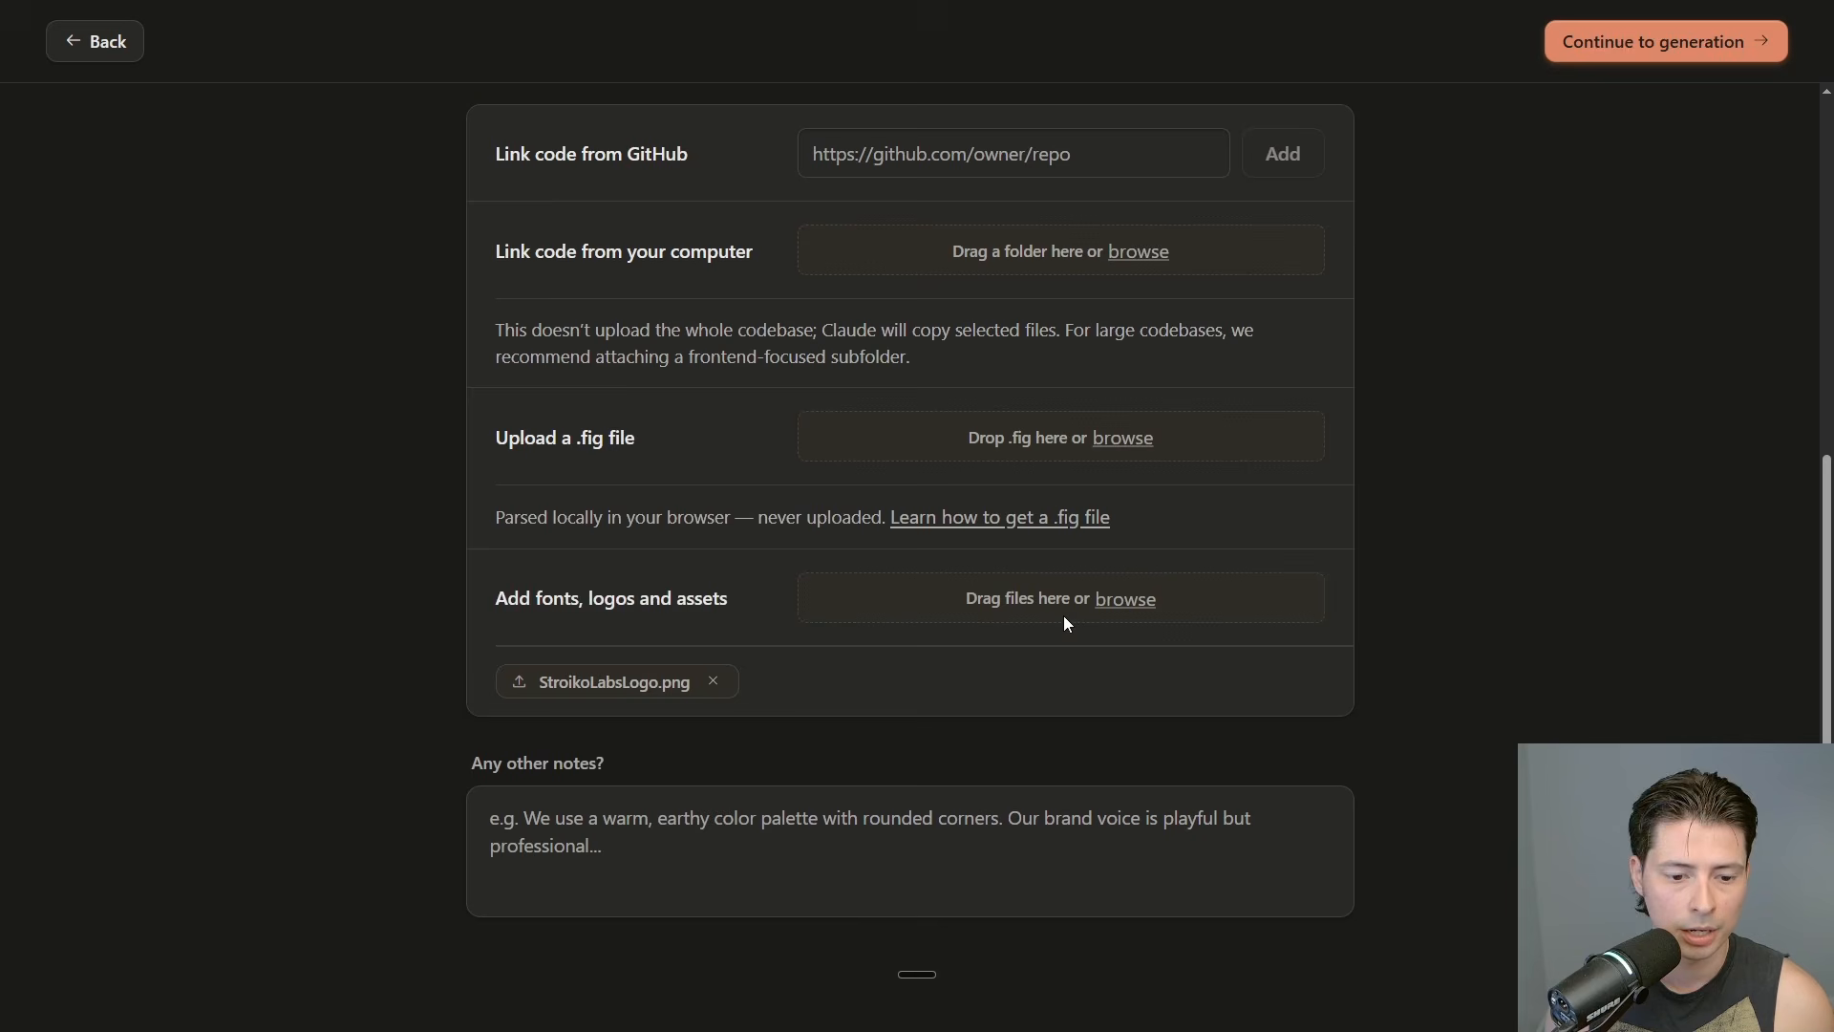
left_click(838, 833)
key("ctrl+super")
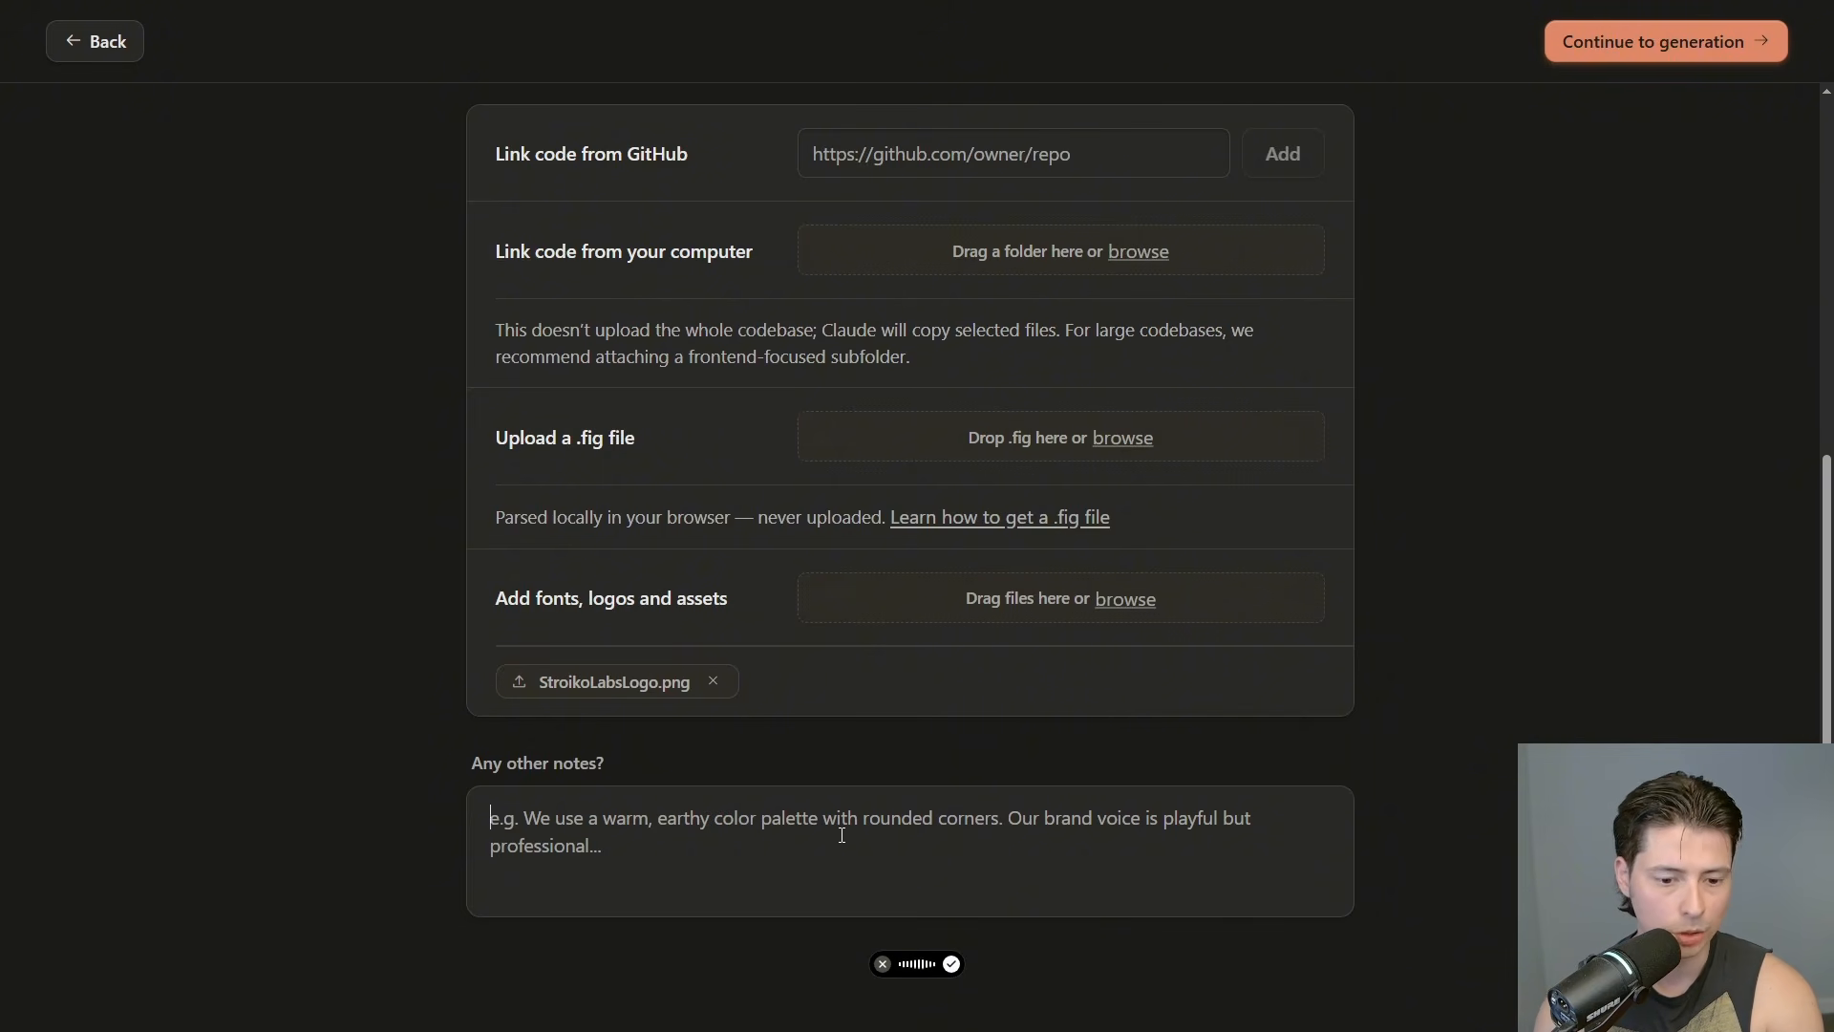
key("ctrl+super")
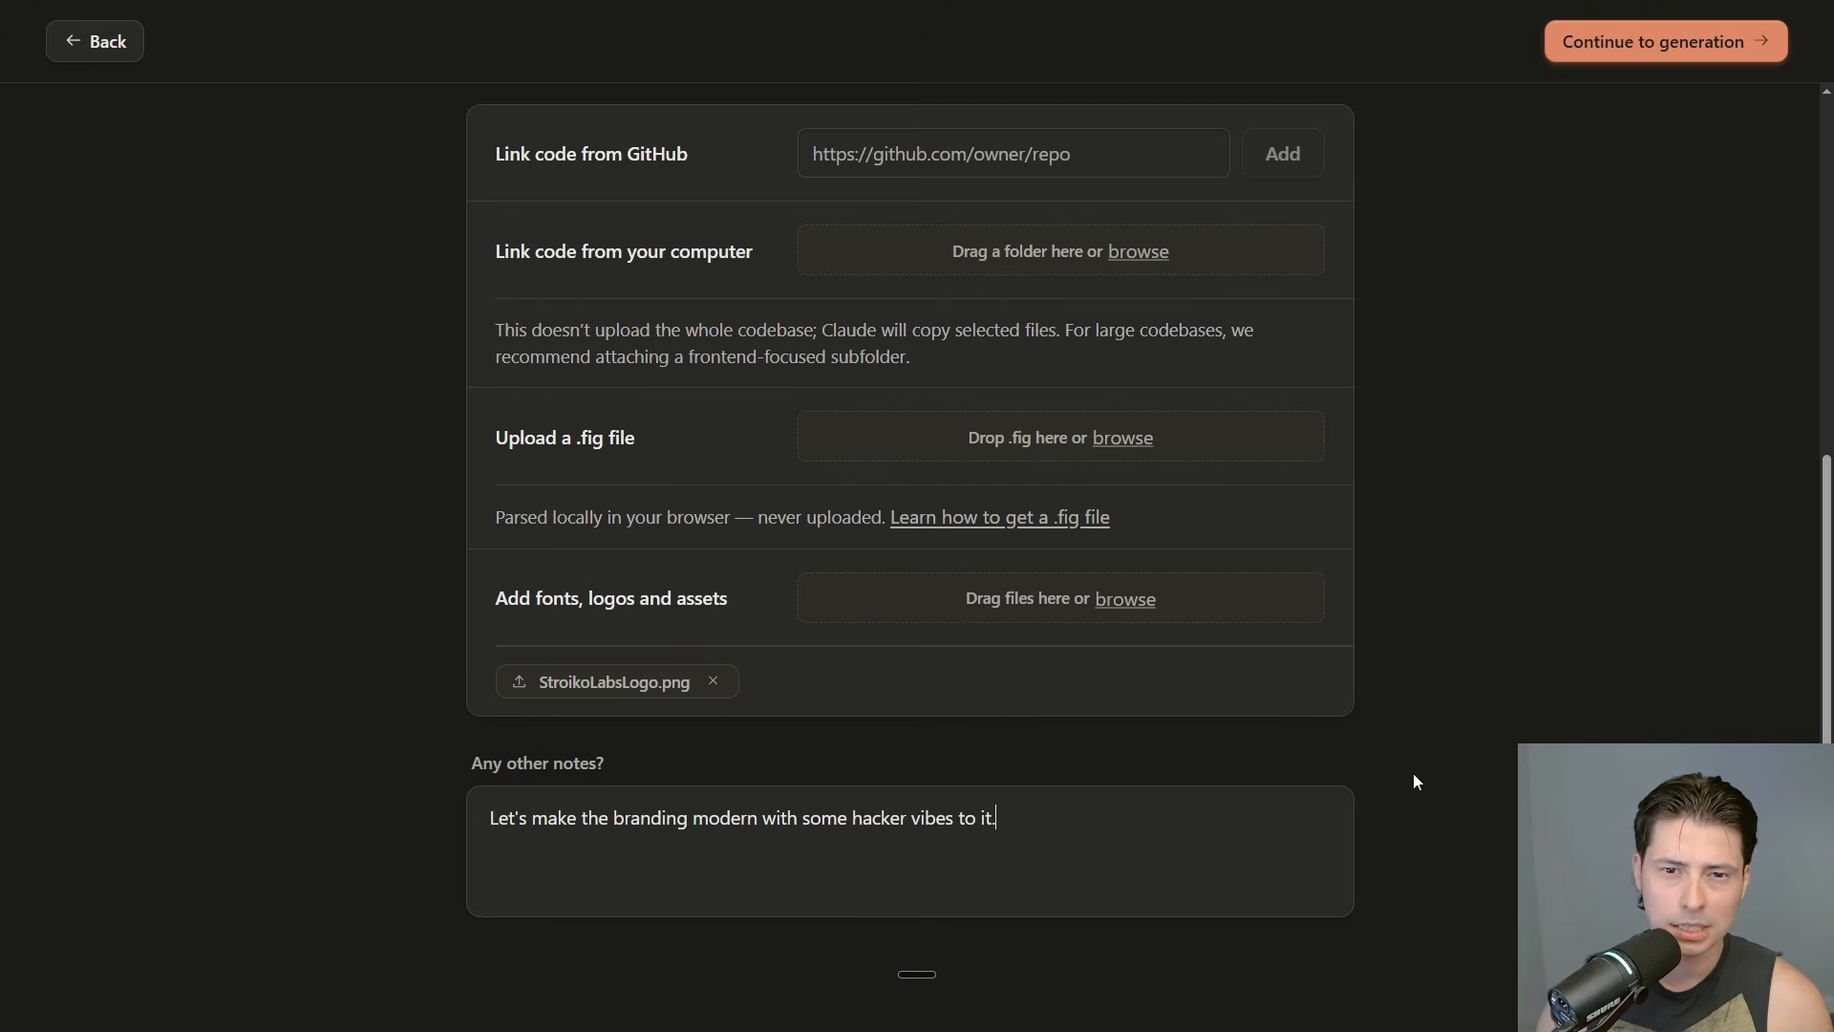
Check the completed setup form and generate the StroikoLabs design system
scroll(1416, 782, "up", 6)
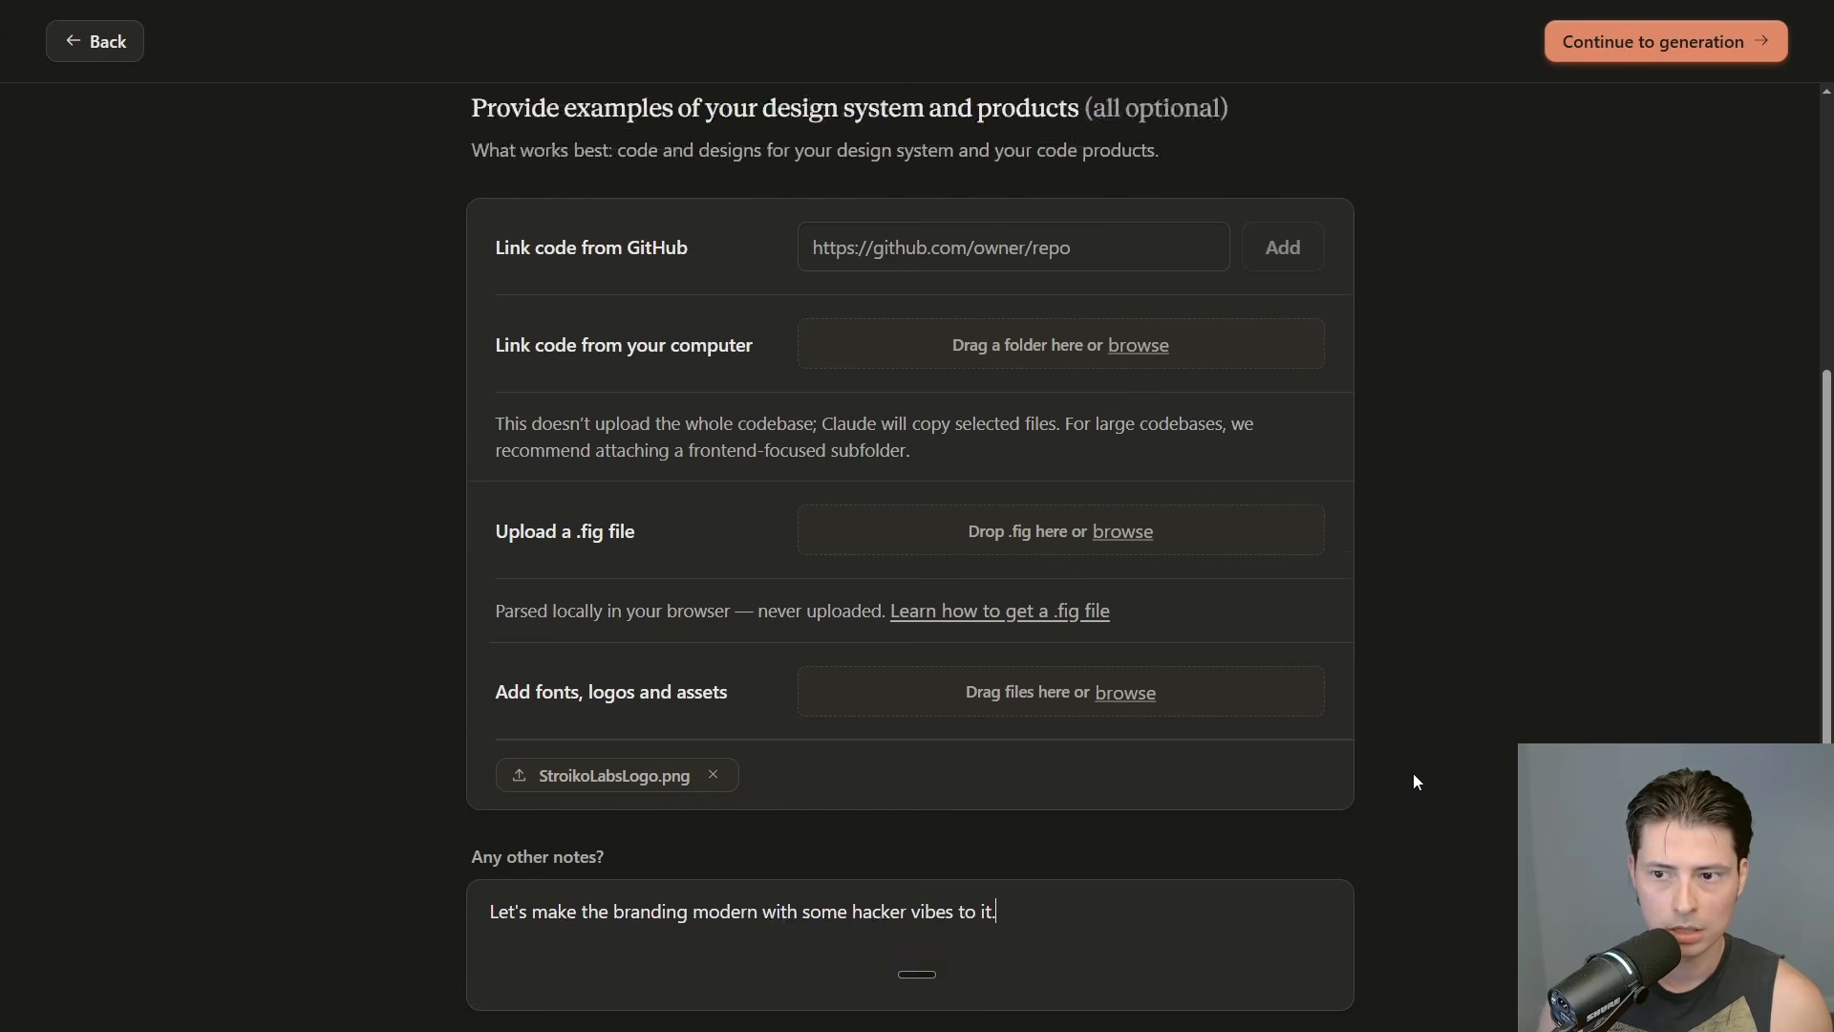
scroll(1437, 713, "down", 5)
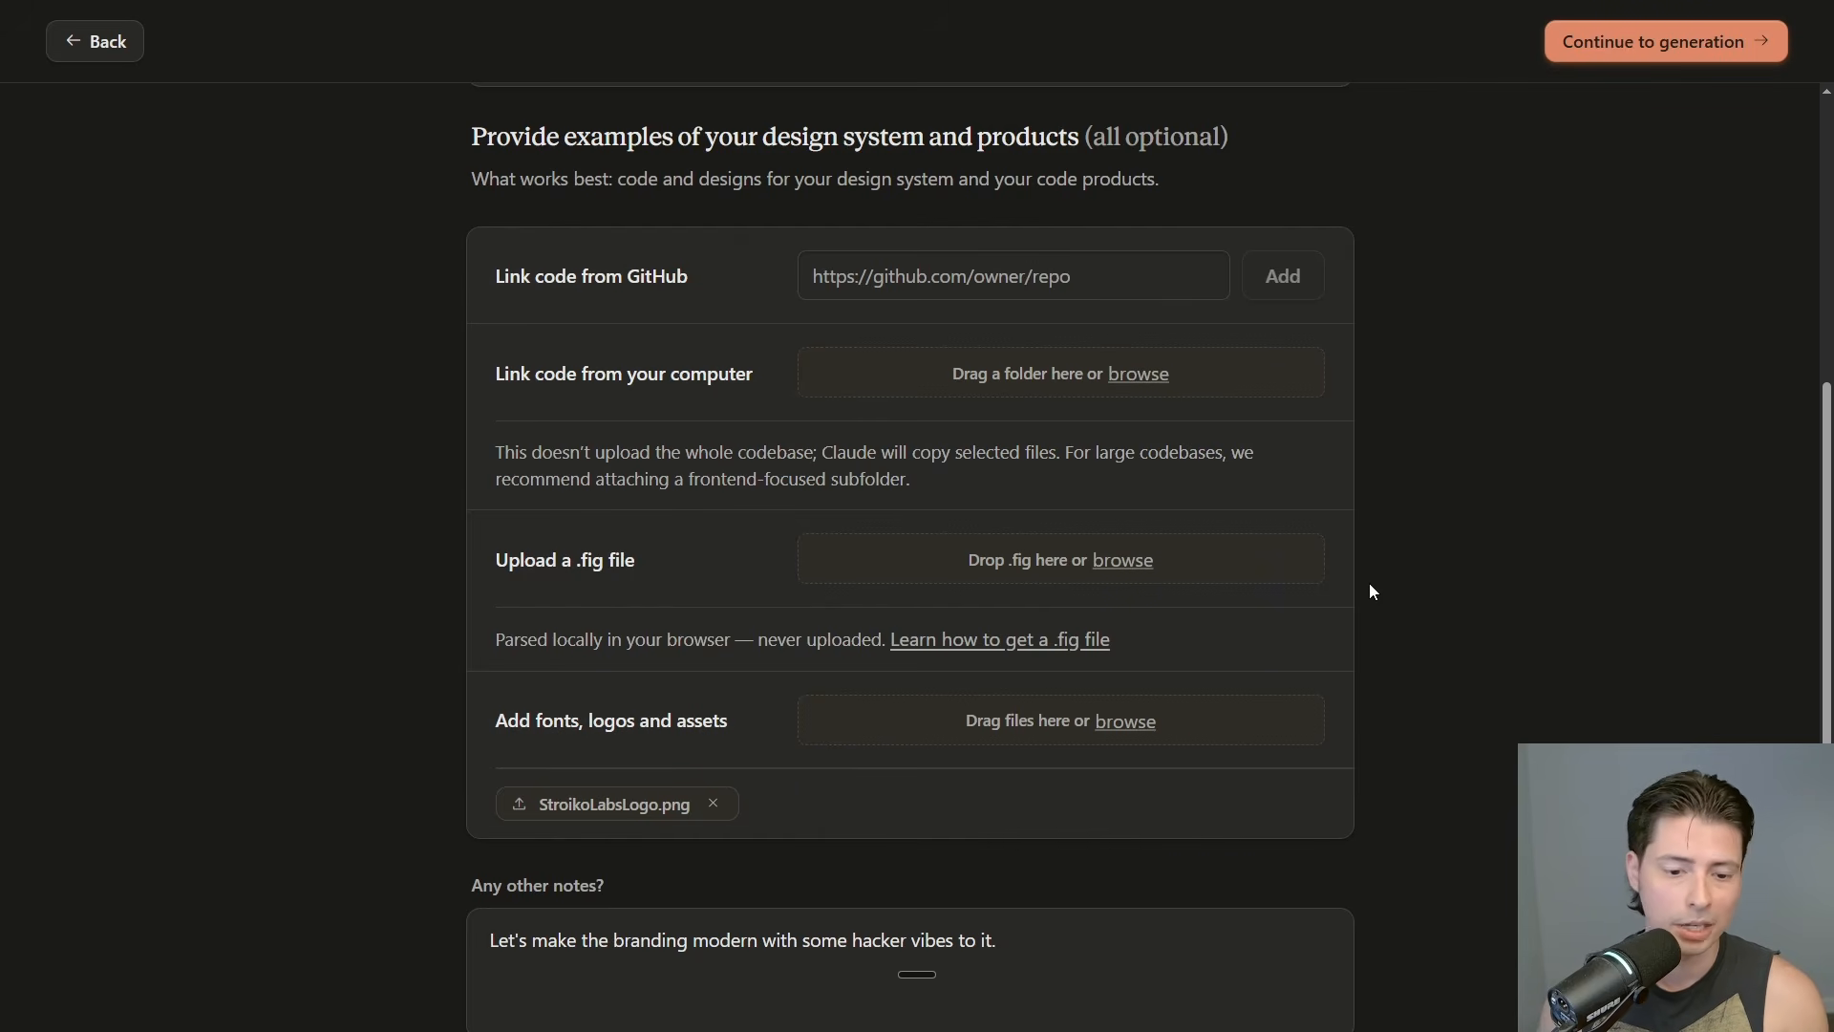
scroll(1379, 564, "up", 3)
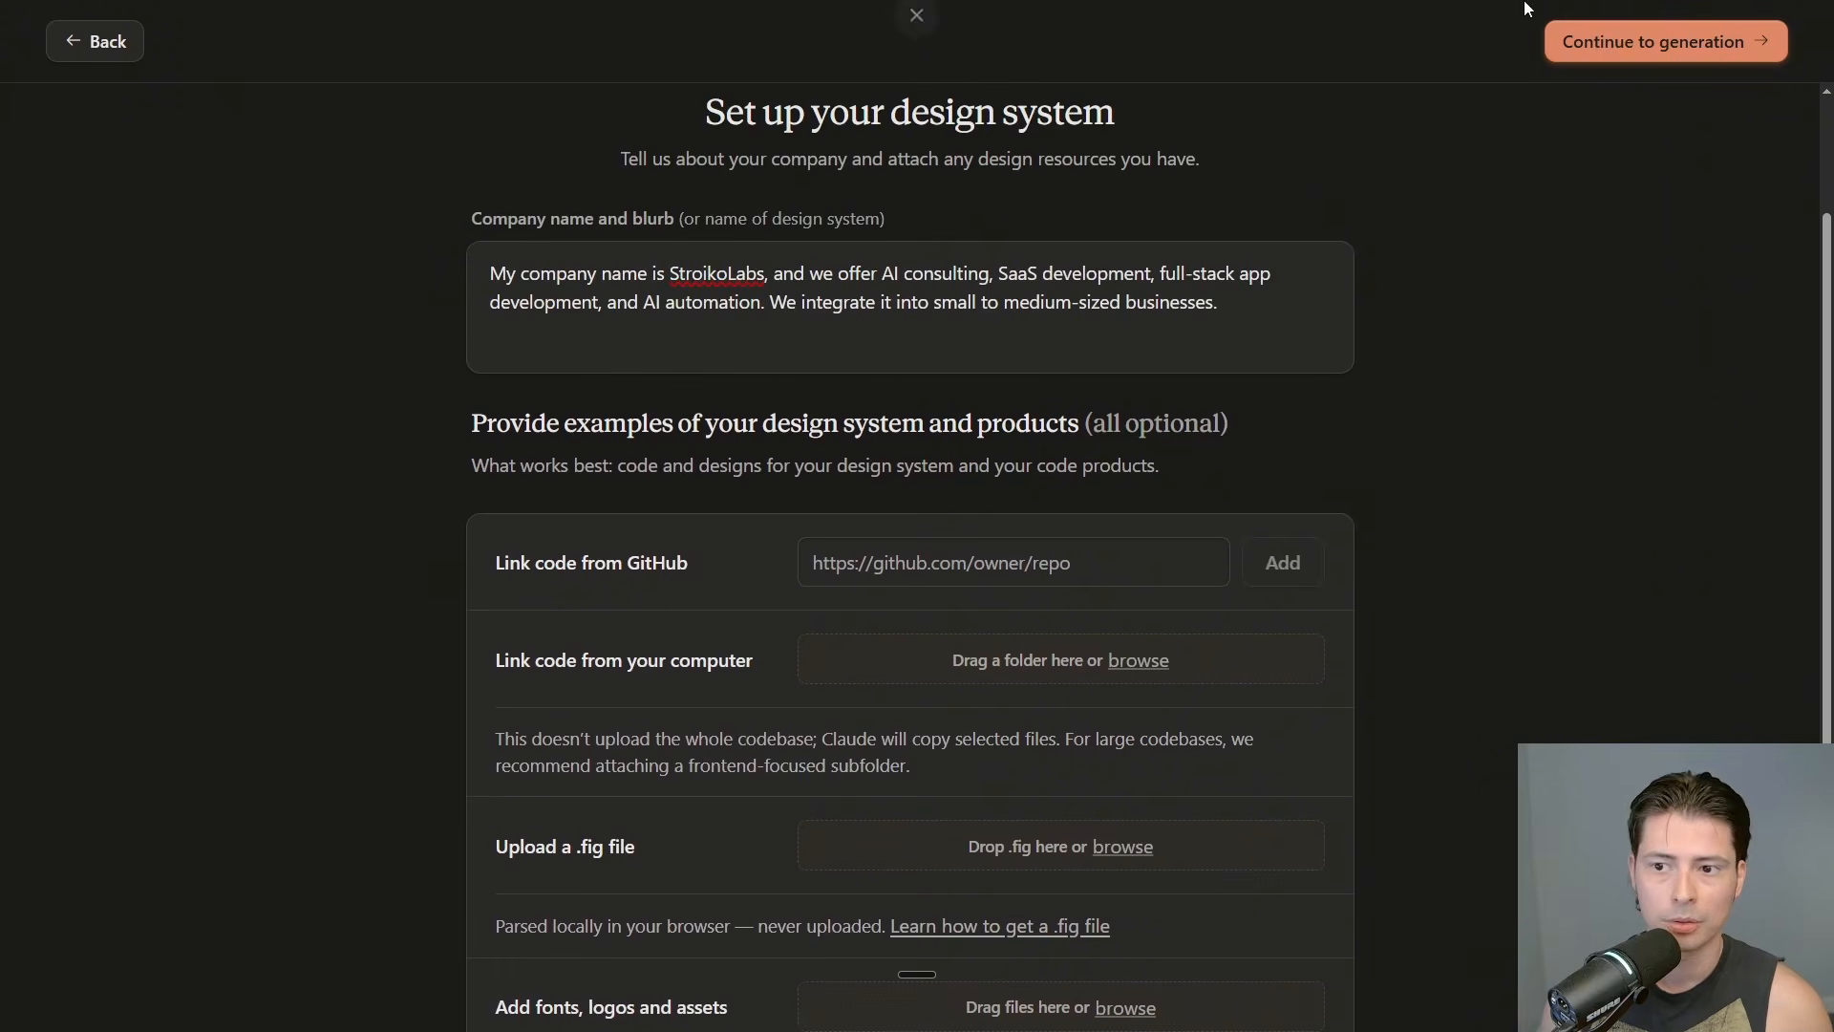
left_click(1614, 44)
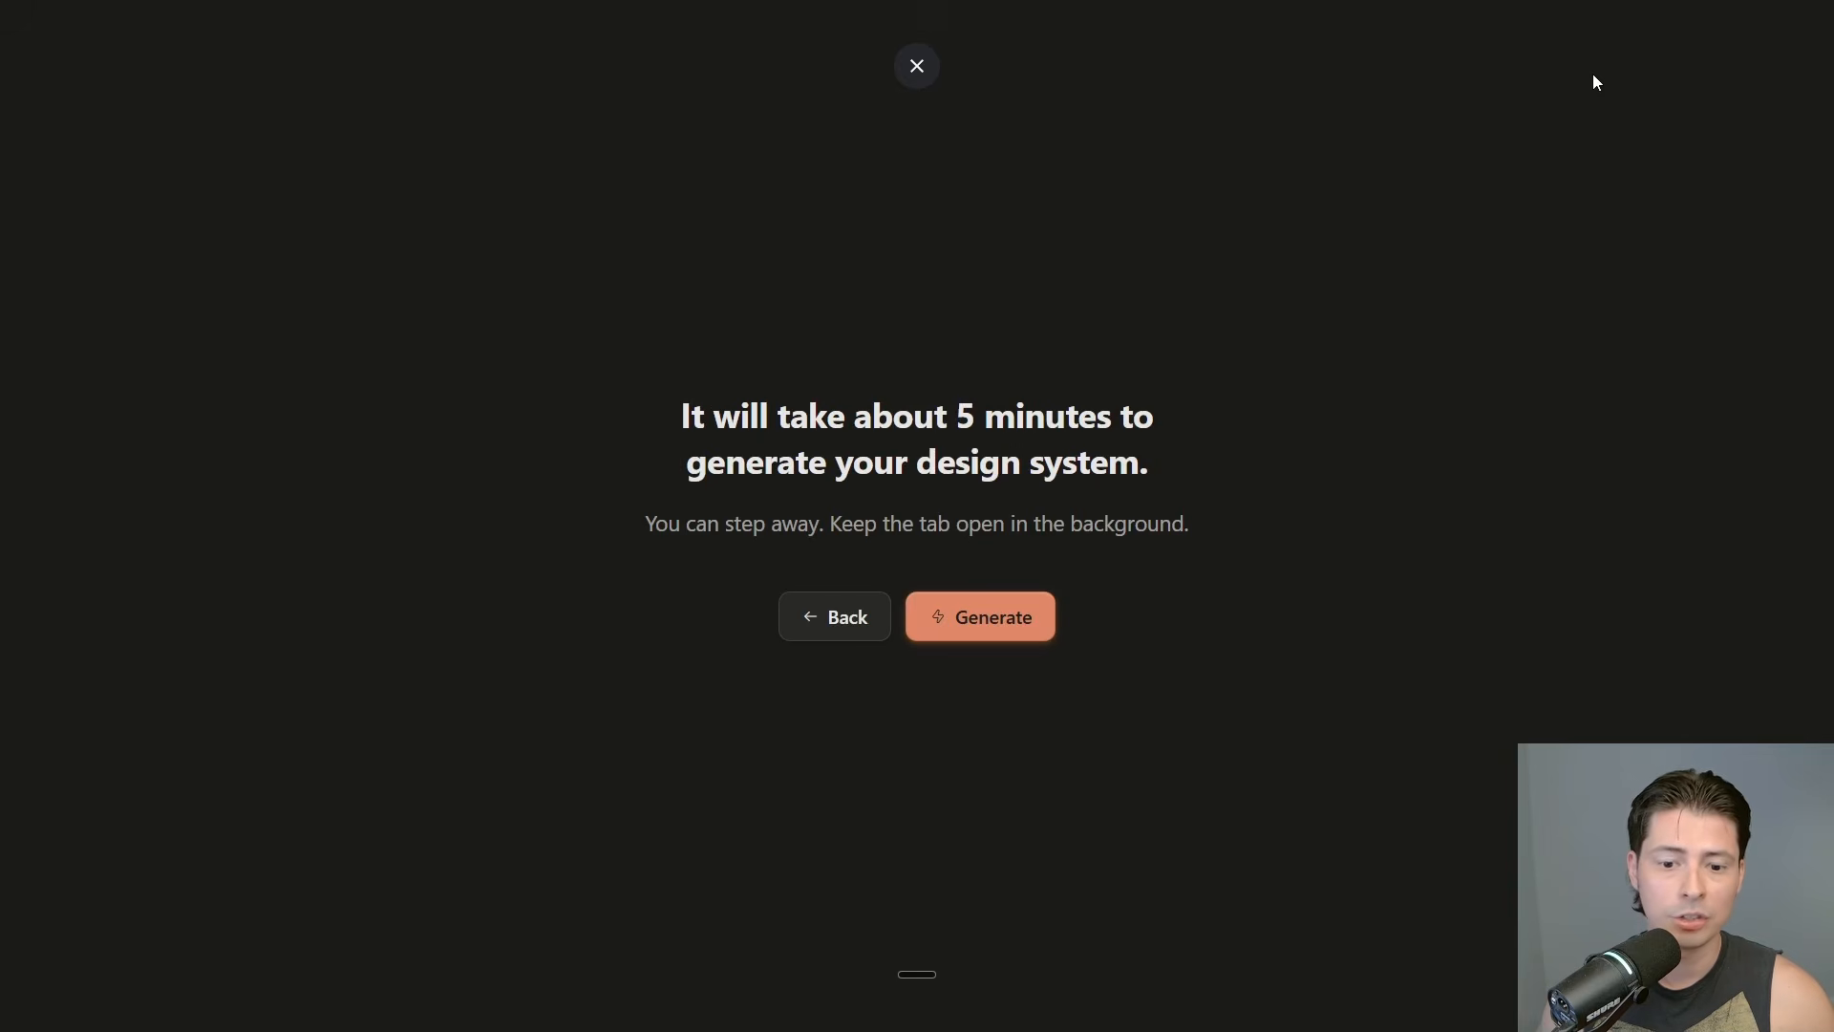
left_click(995, 620)
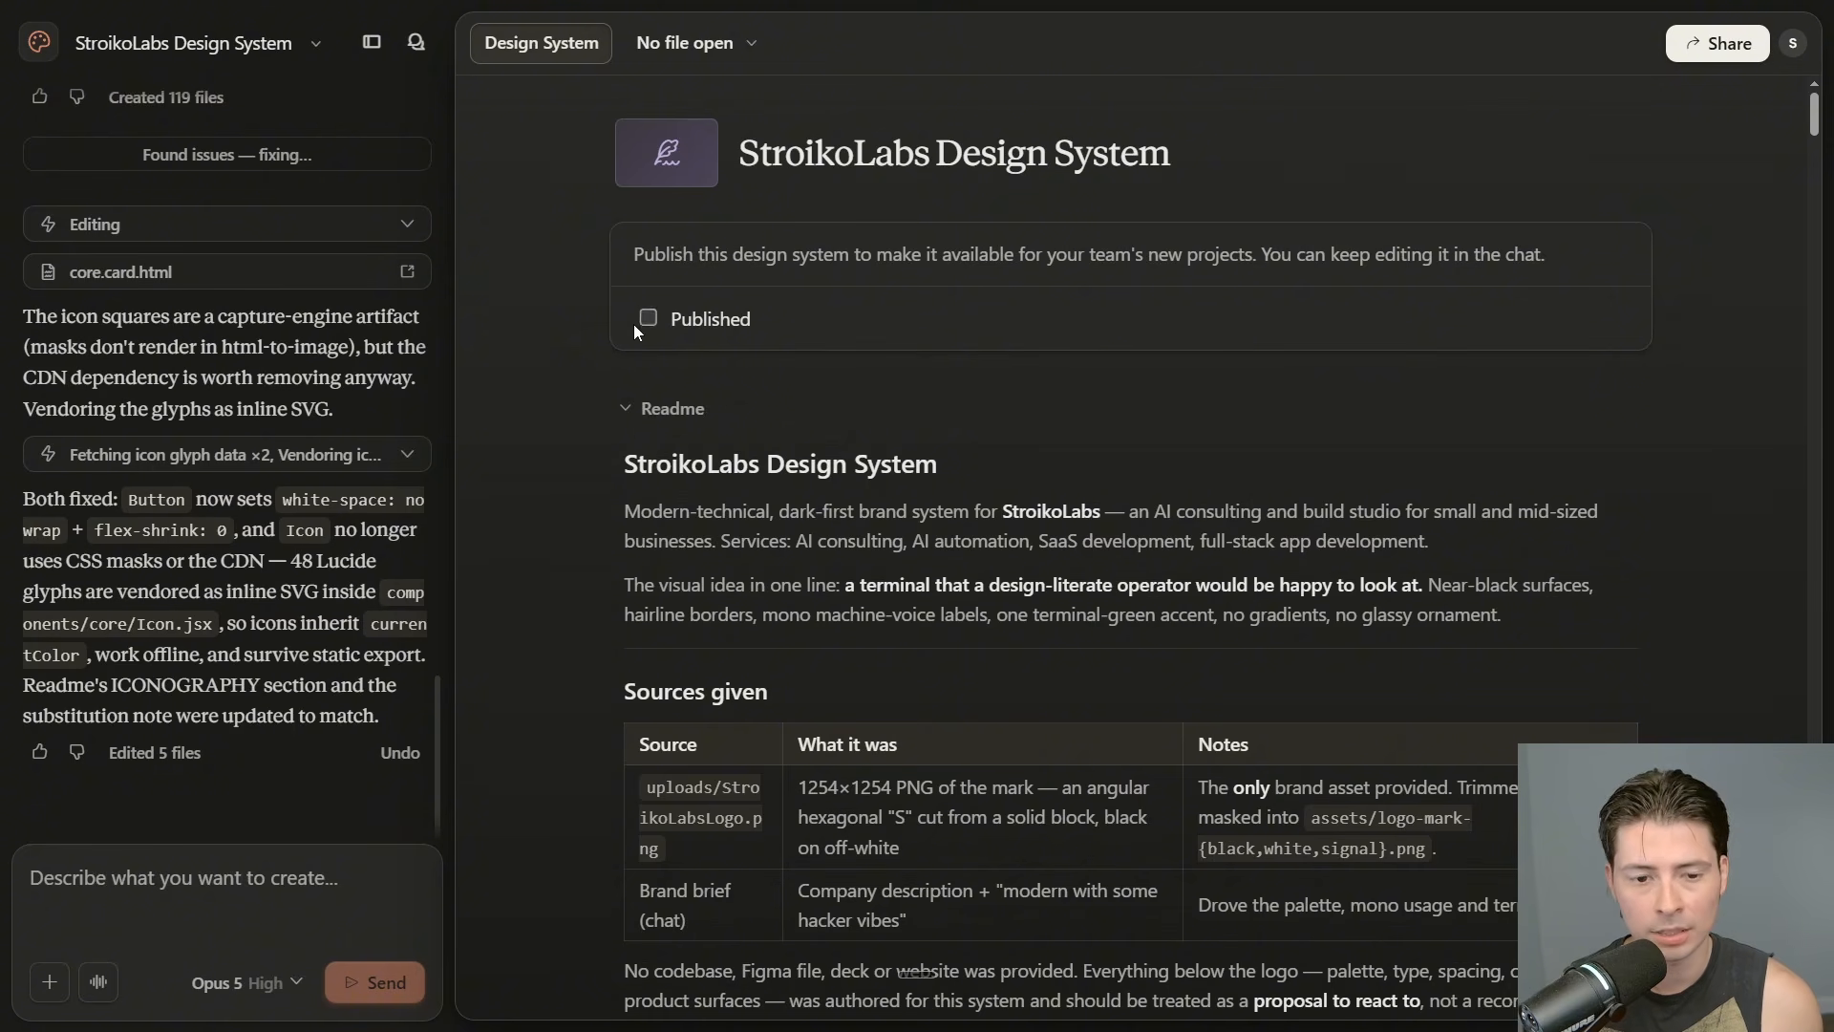
Read the generated design system's readme from the overview and sources through the substitutions, file index and component list
scroll(563, 387, "down", 2)
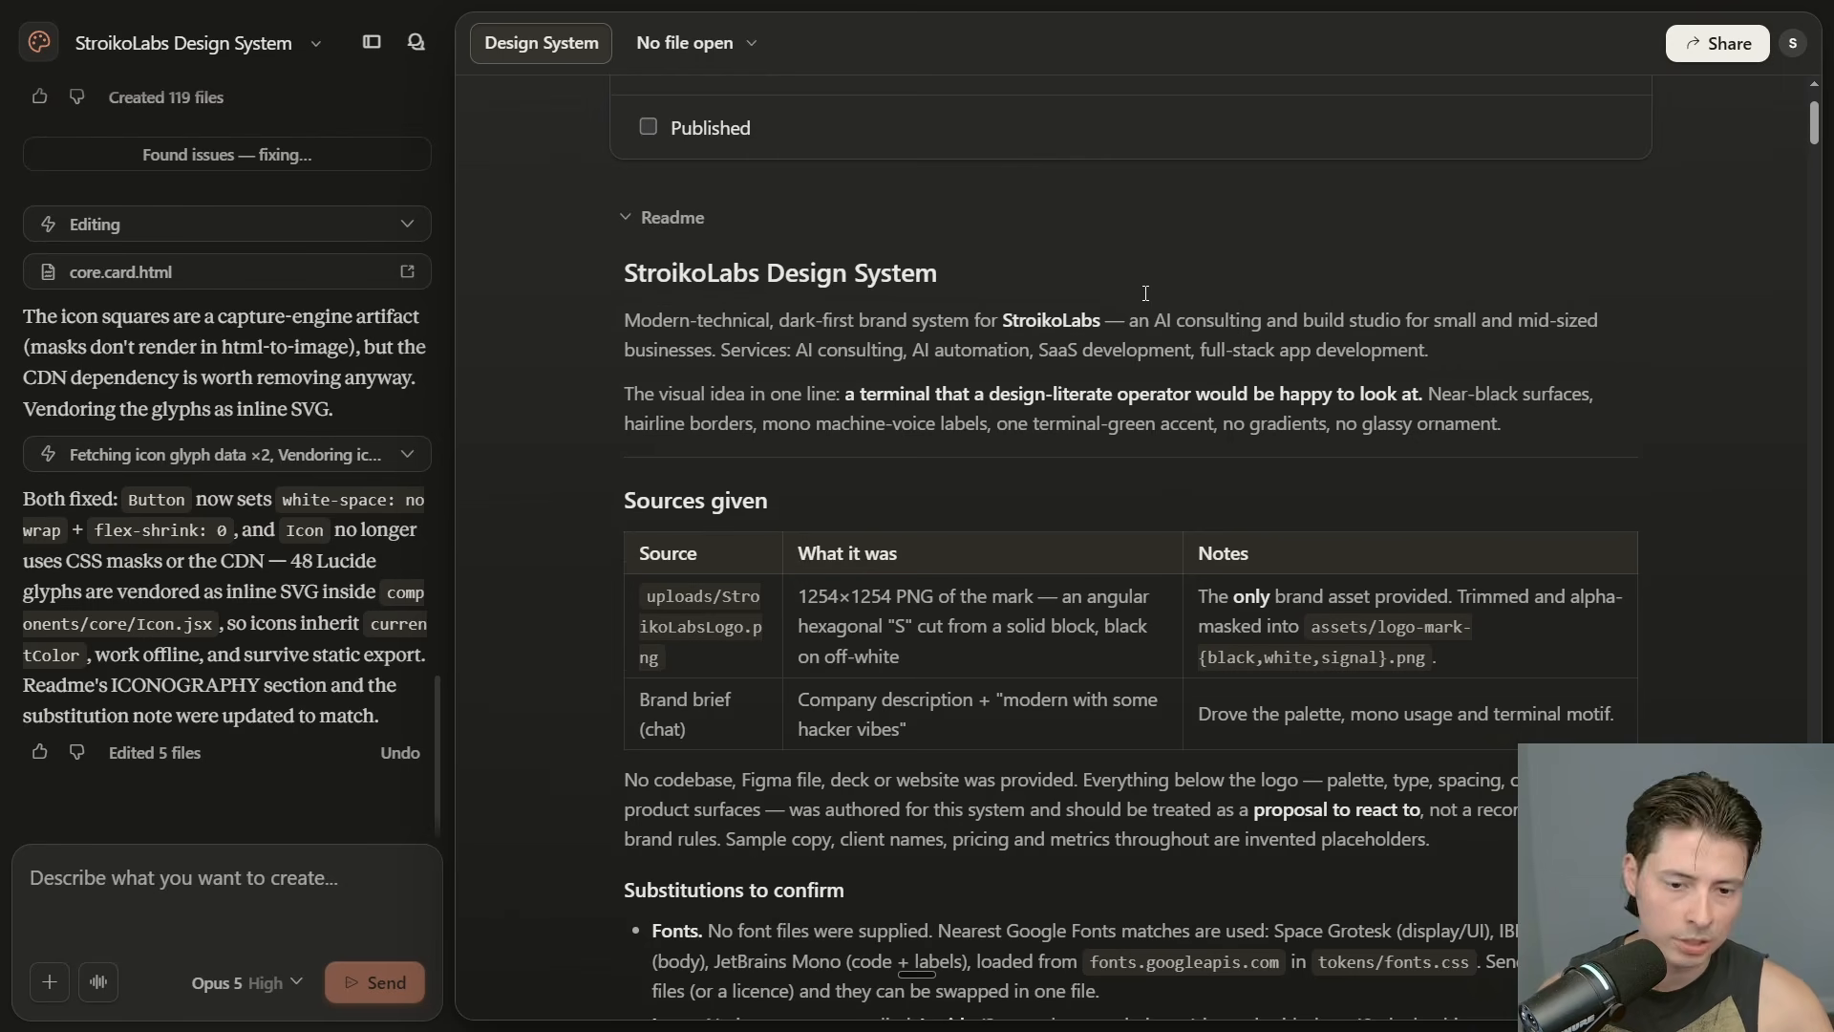
scroll(1055, 360, "down", 2)
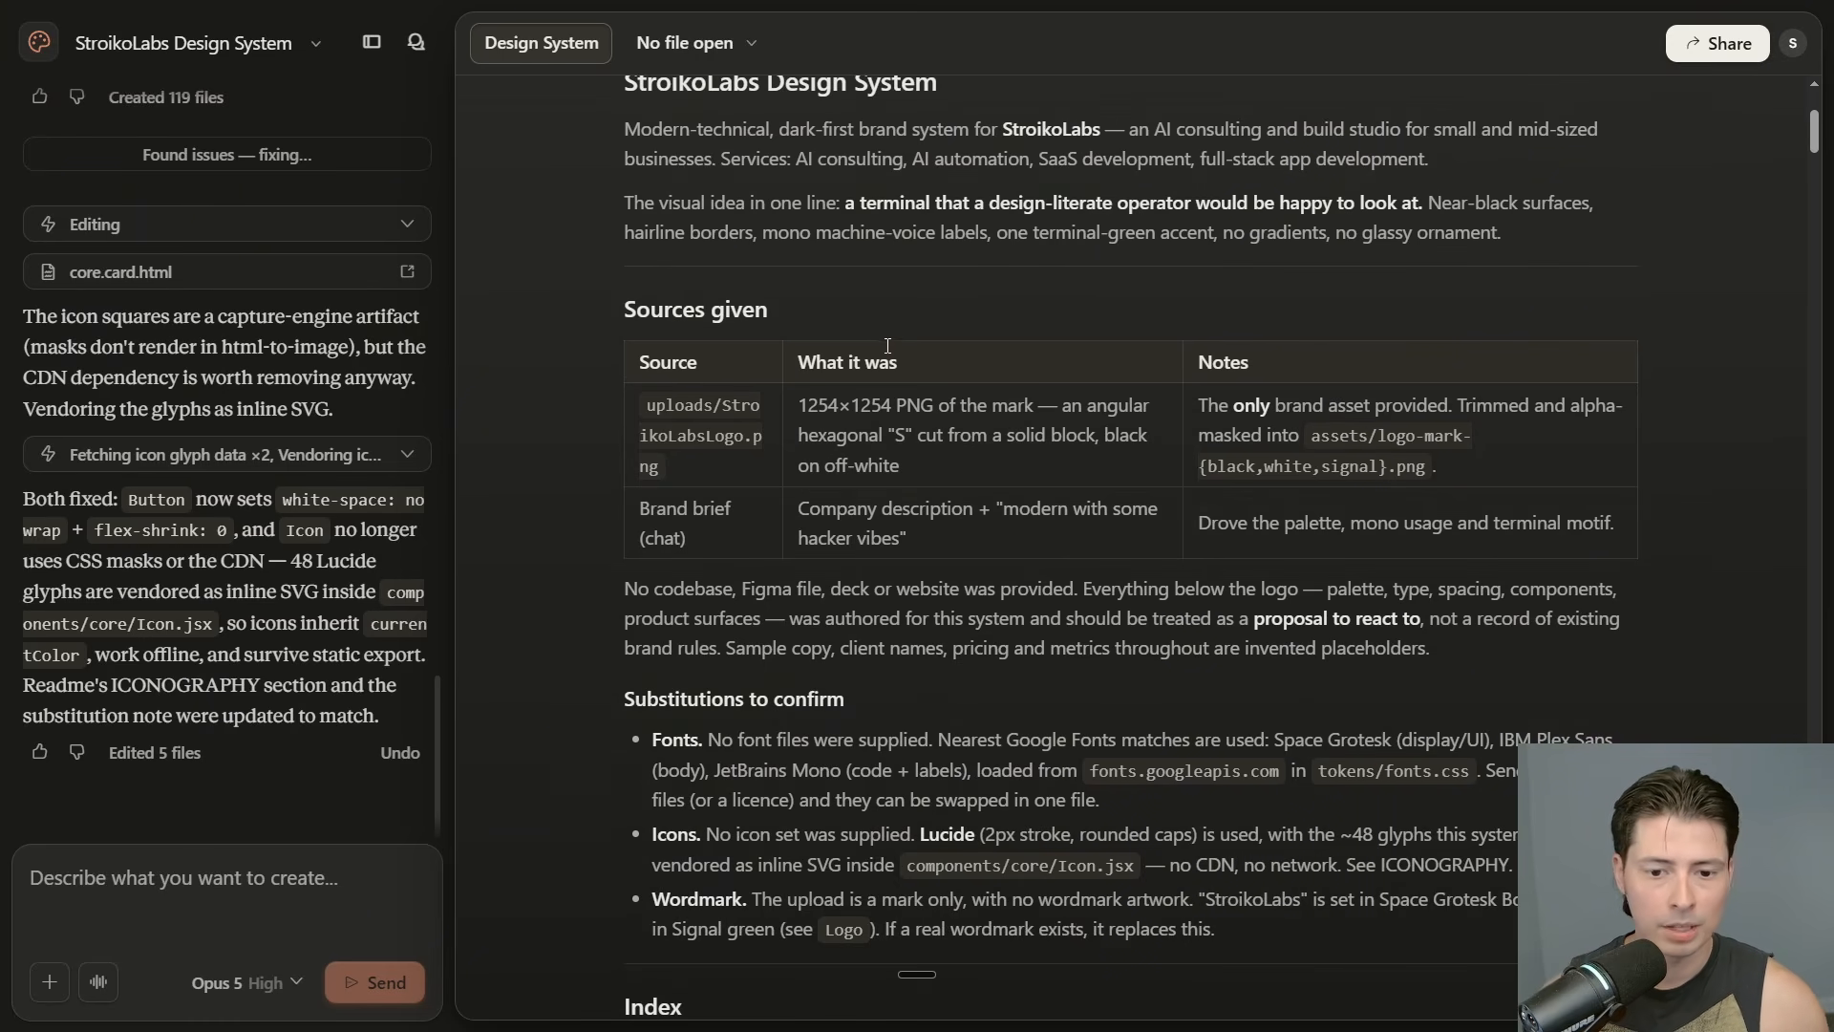
scroll(851, 474, "down", 4)
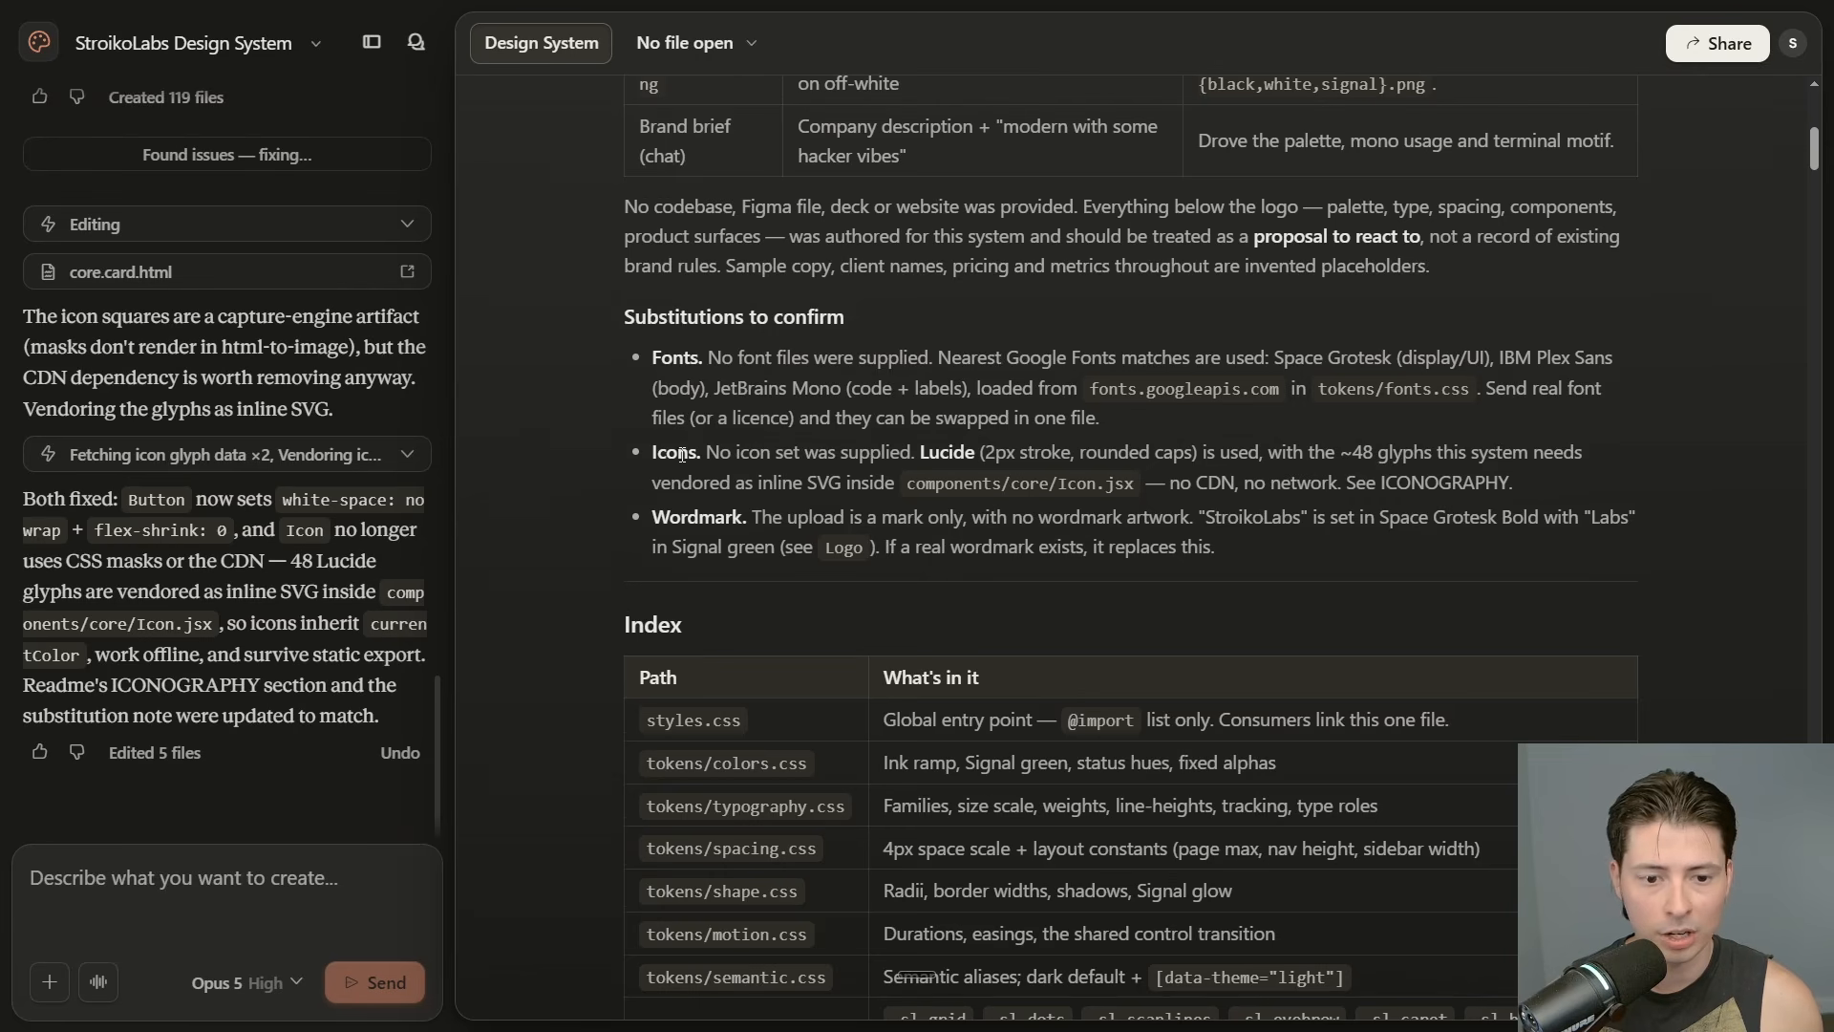
scroll(617, 501, "down", 6)
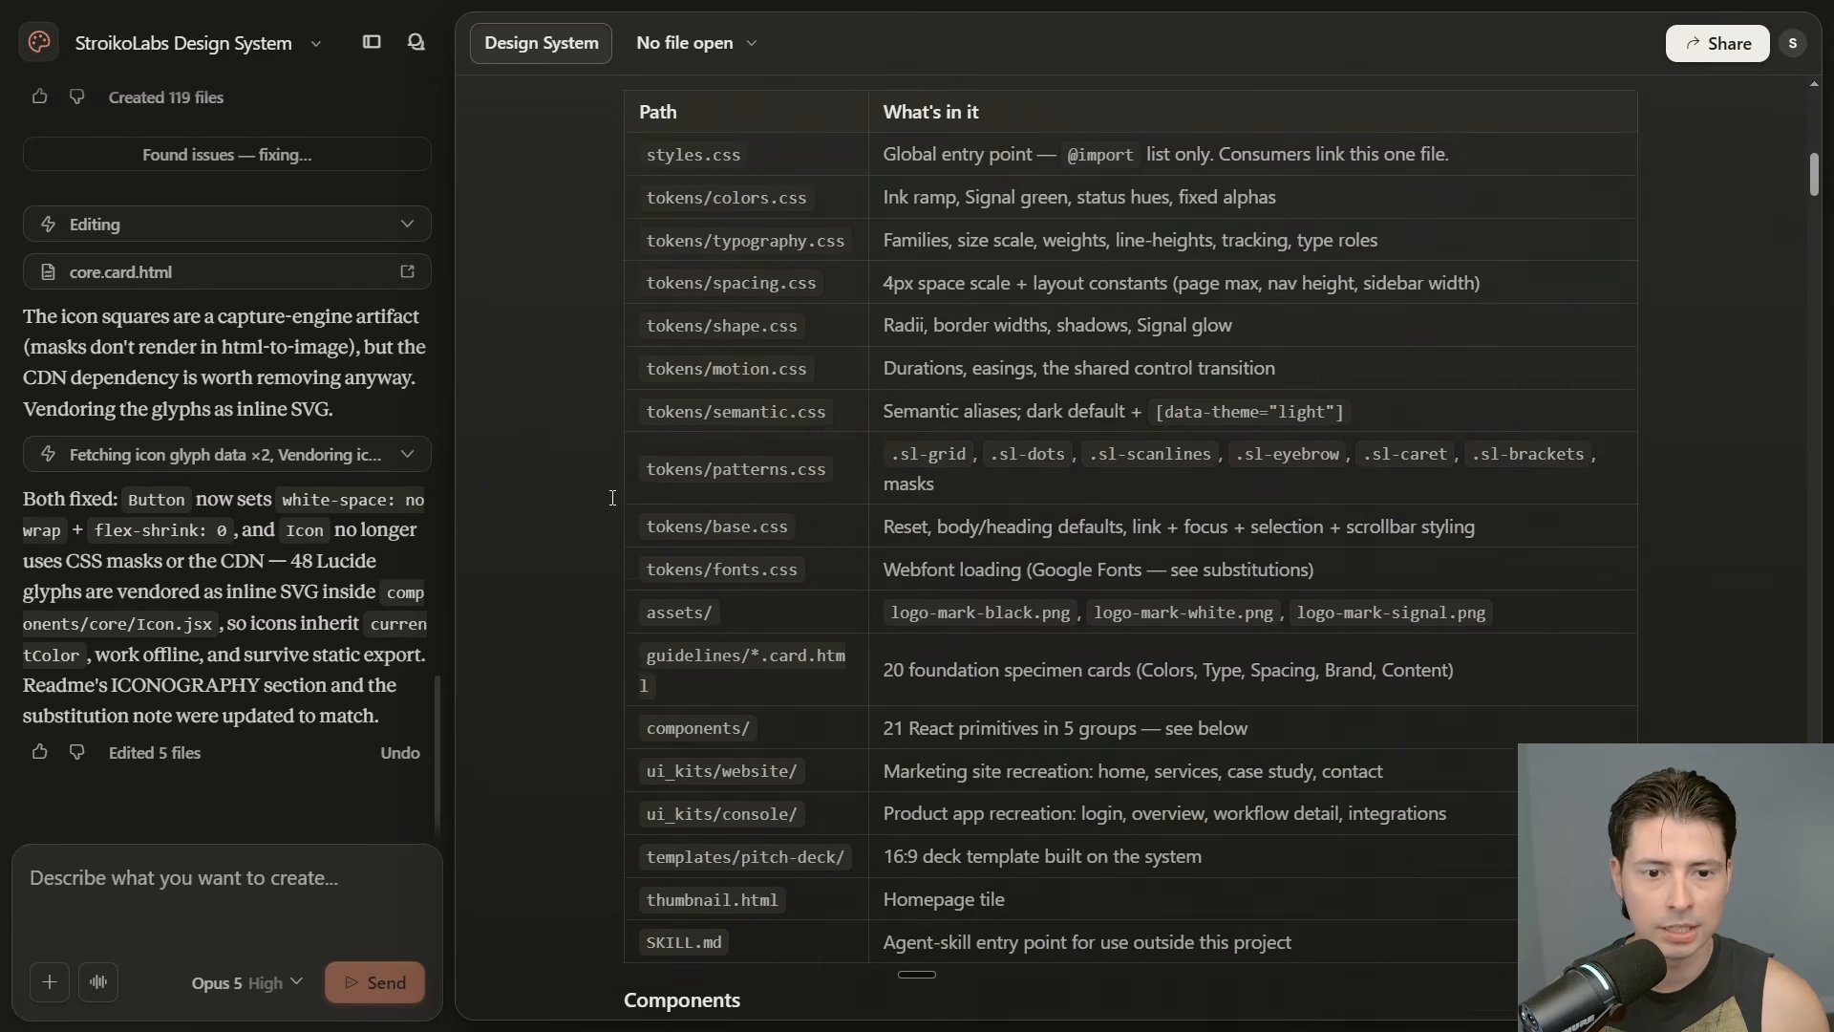
scroll(642, 191, "up", 1)
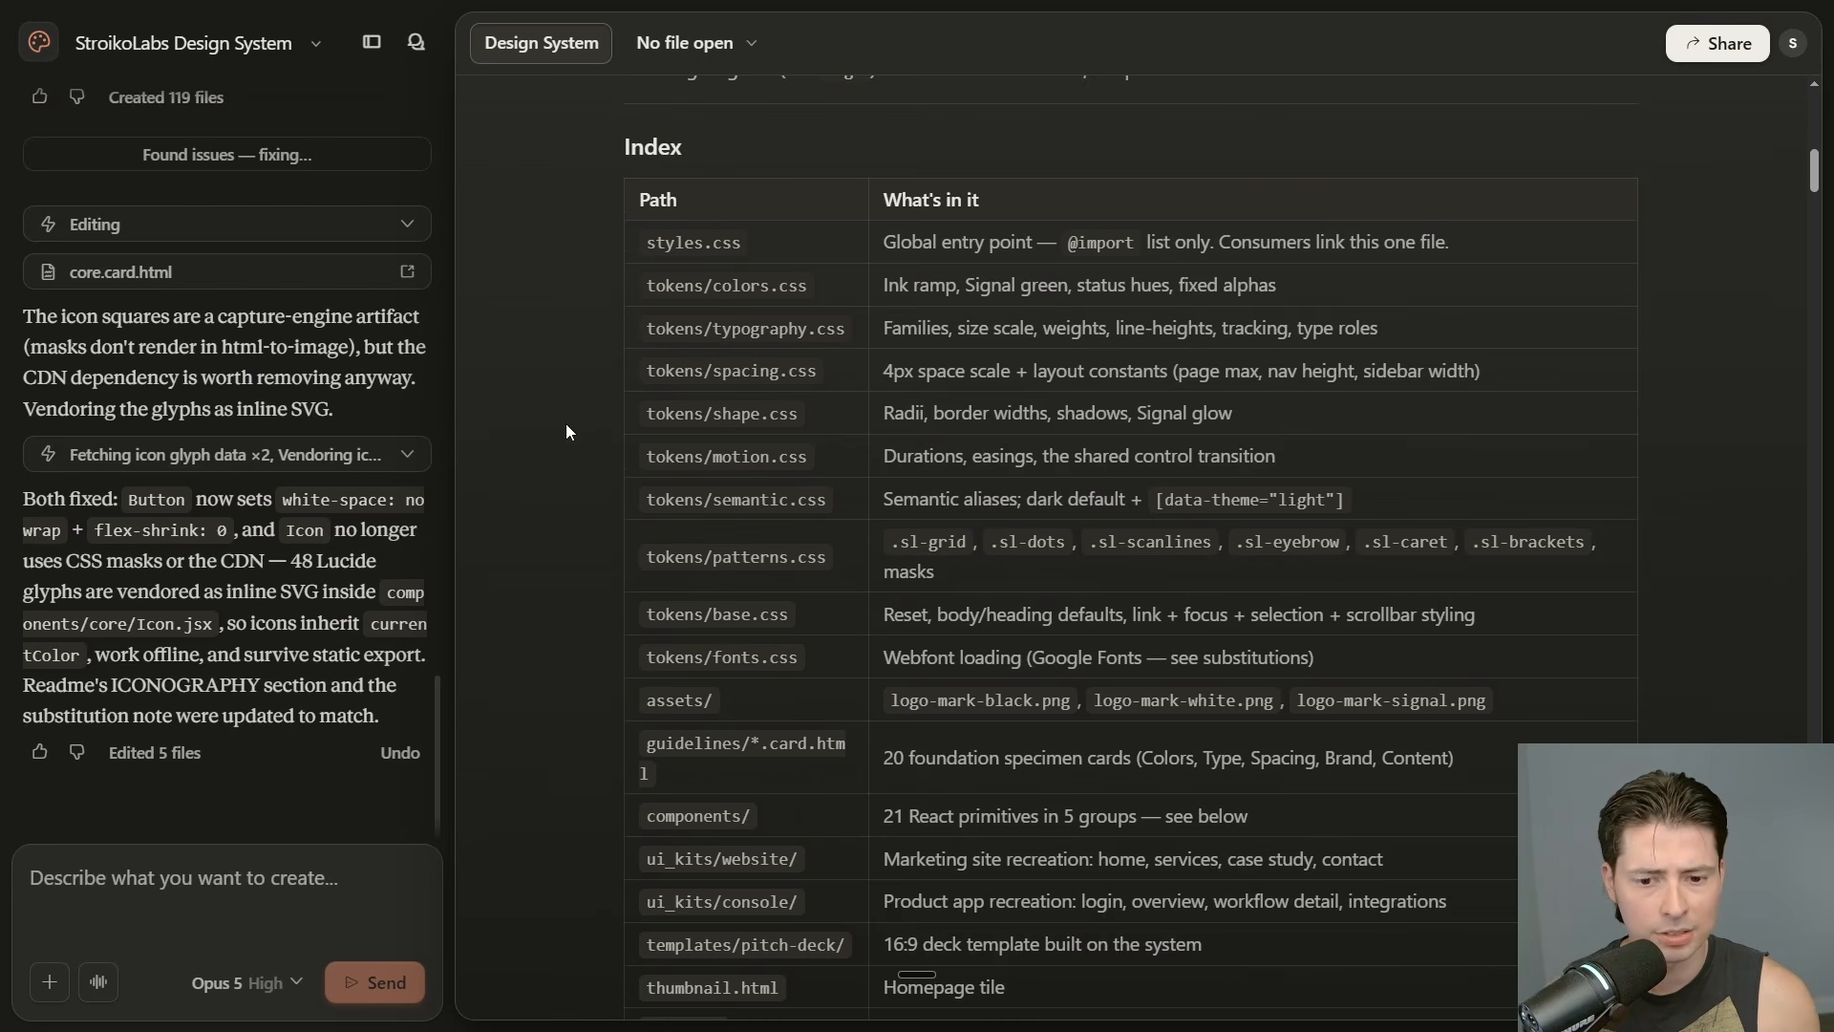
scroll(568, 421, "down", 5)
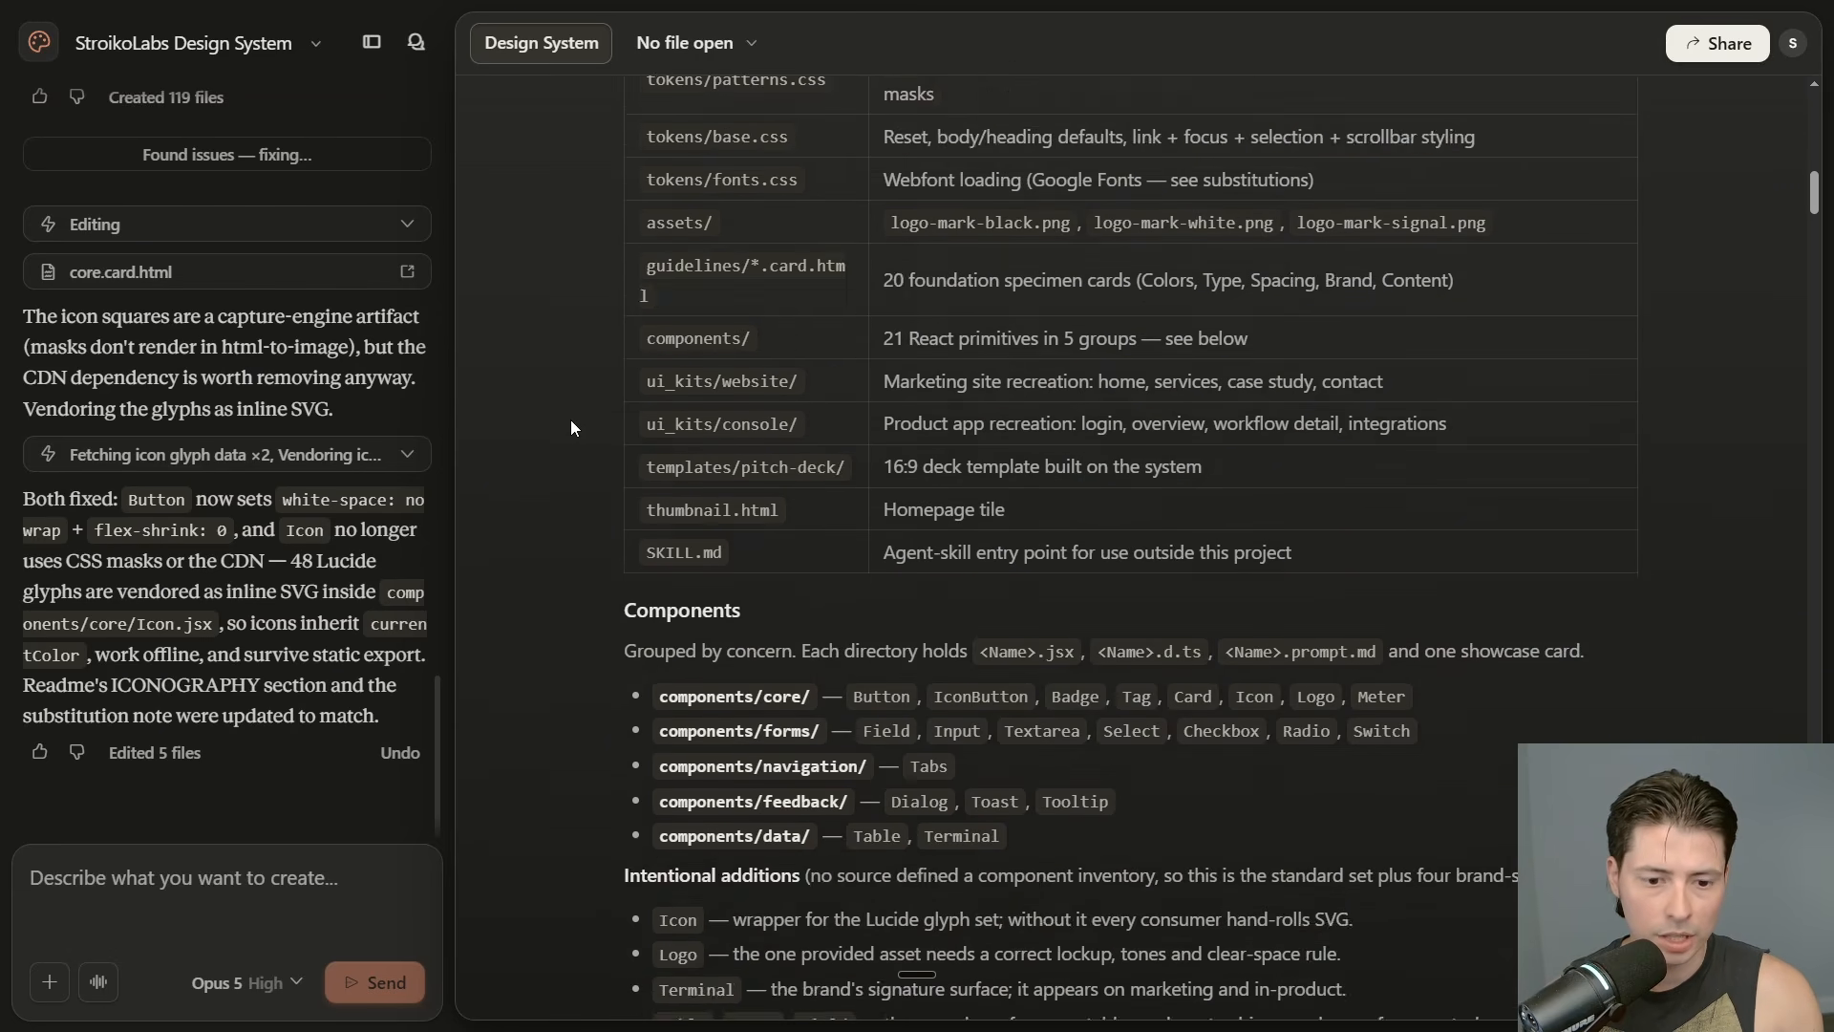
scroll(570, 427, "down", 3)
scroll(613, 363, "down", 6)
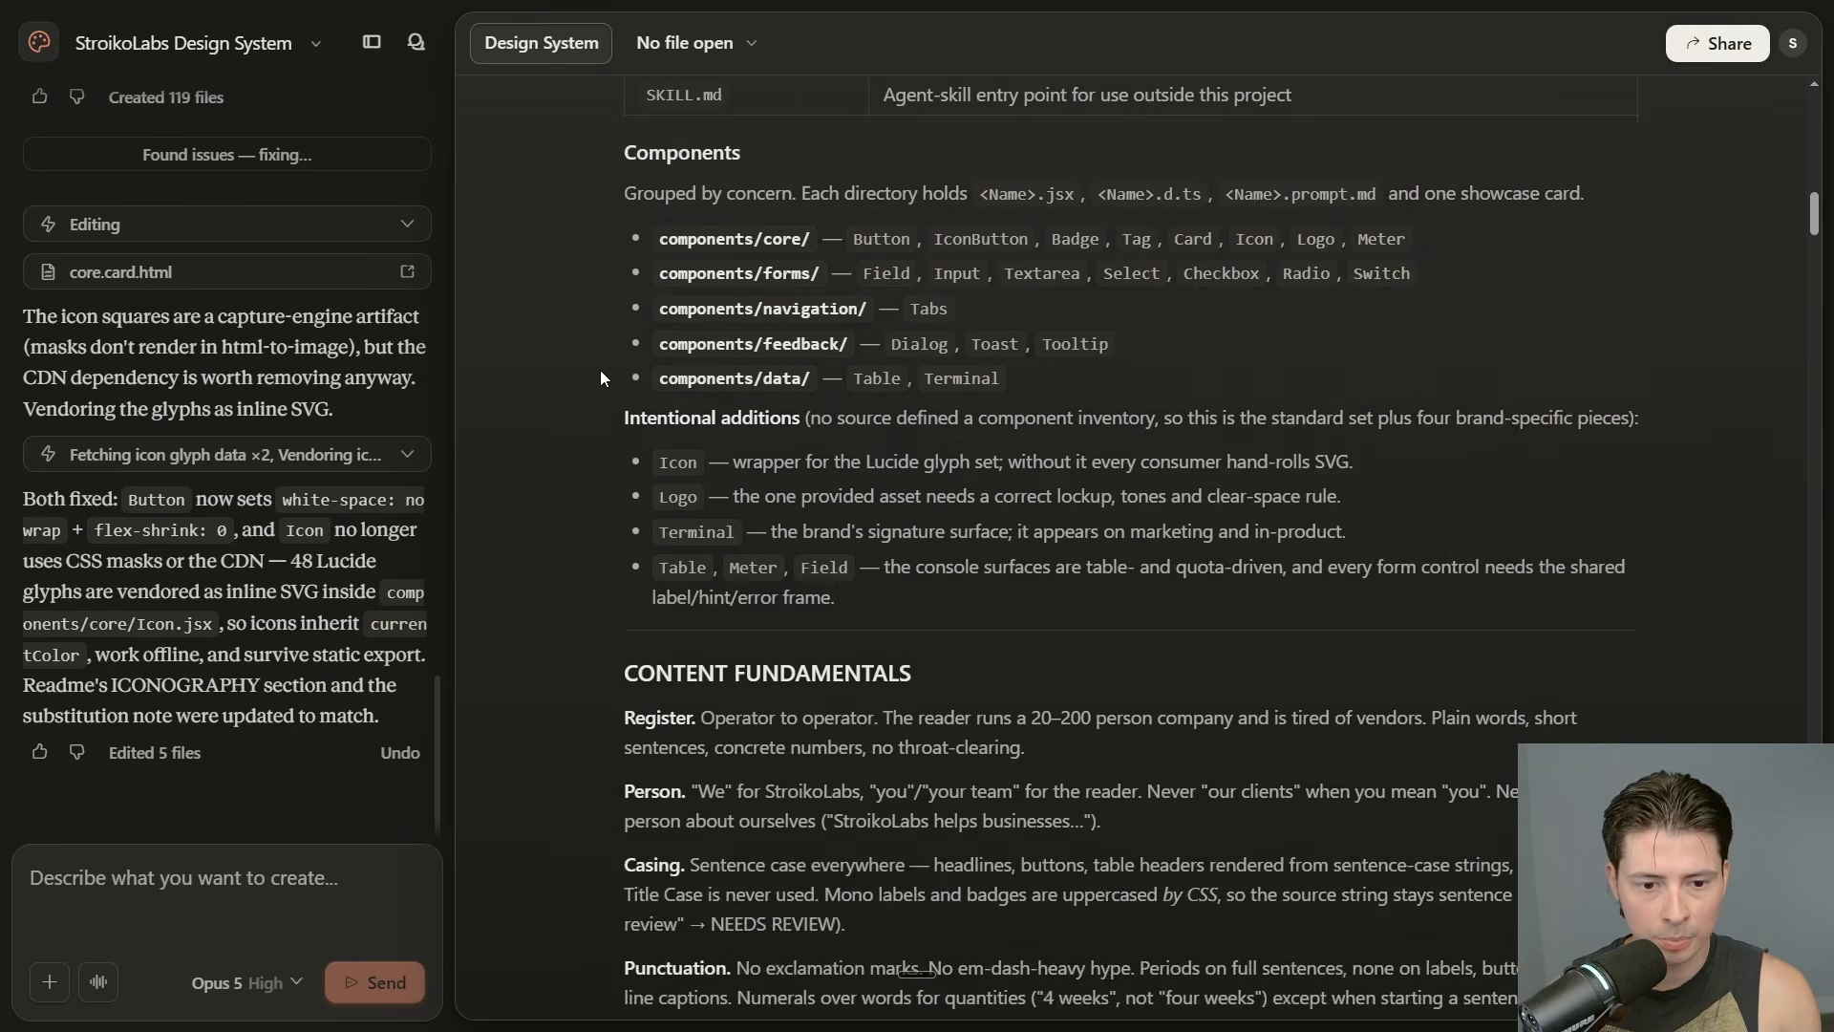
Read the readme's content fundamentals and visual foundations through to the instructions on using this system
scroll(614, 344, "down", 8)
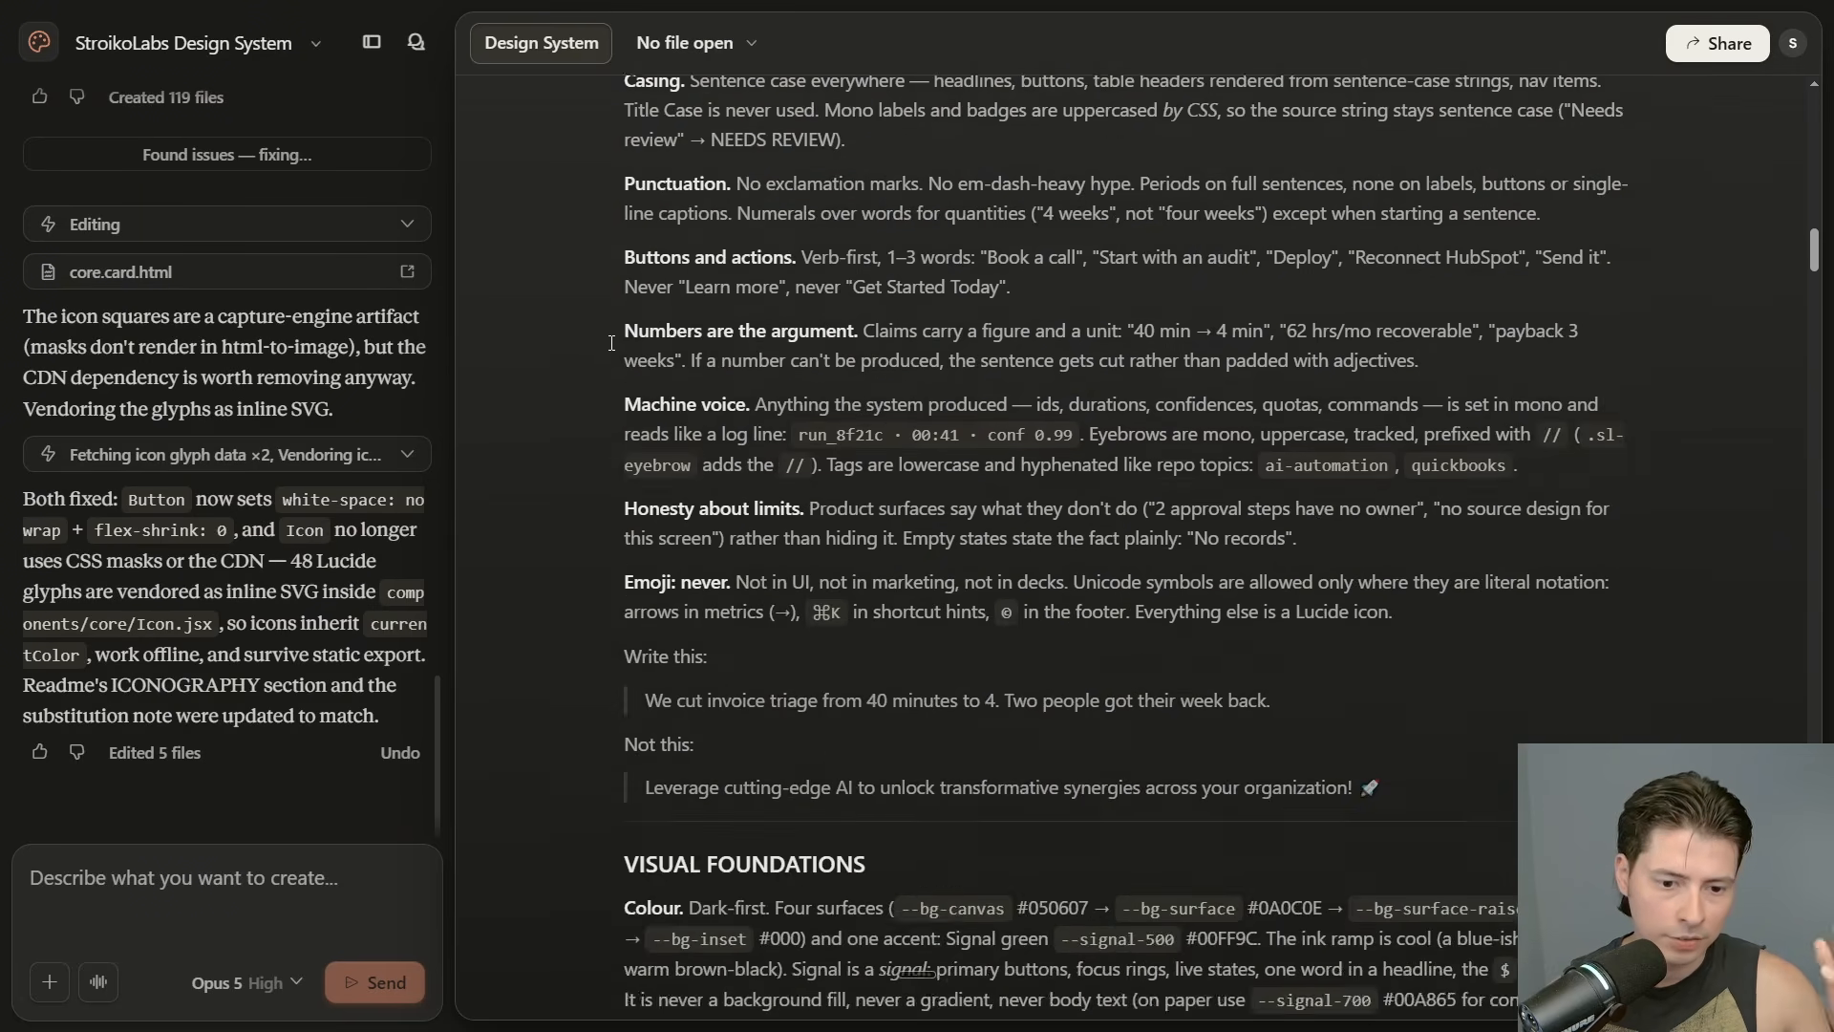
scroll(626, 344, "up", 9)
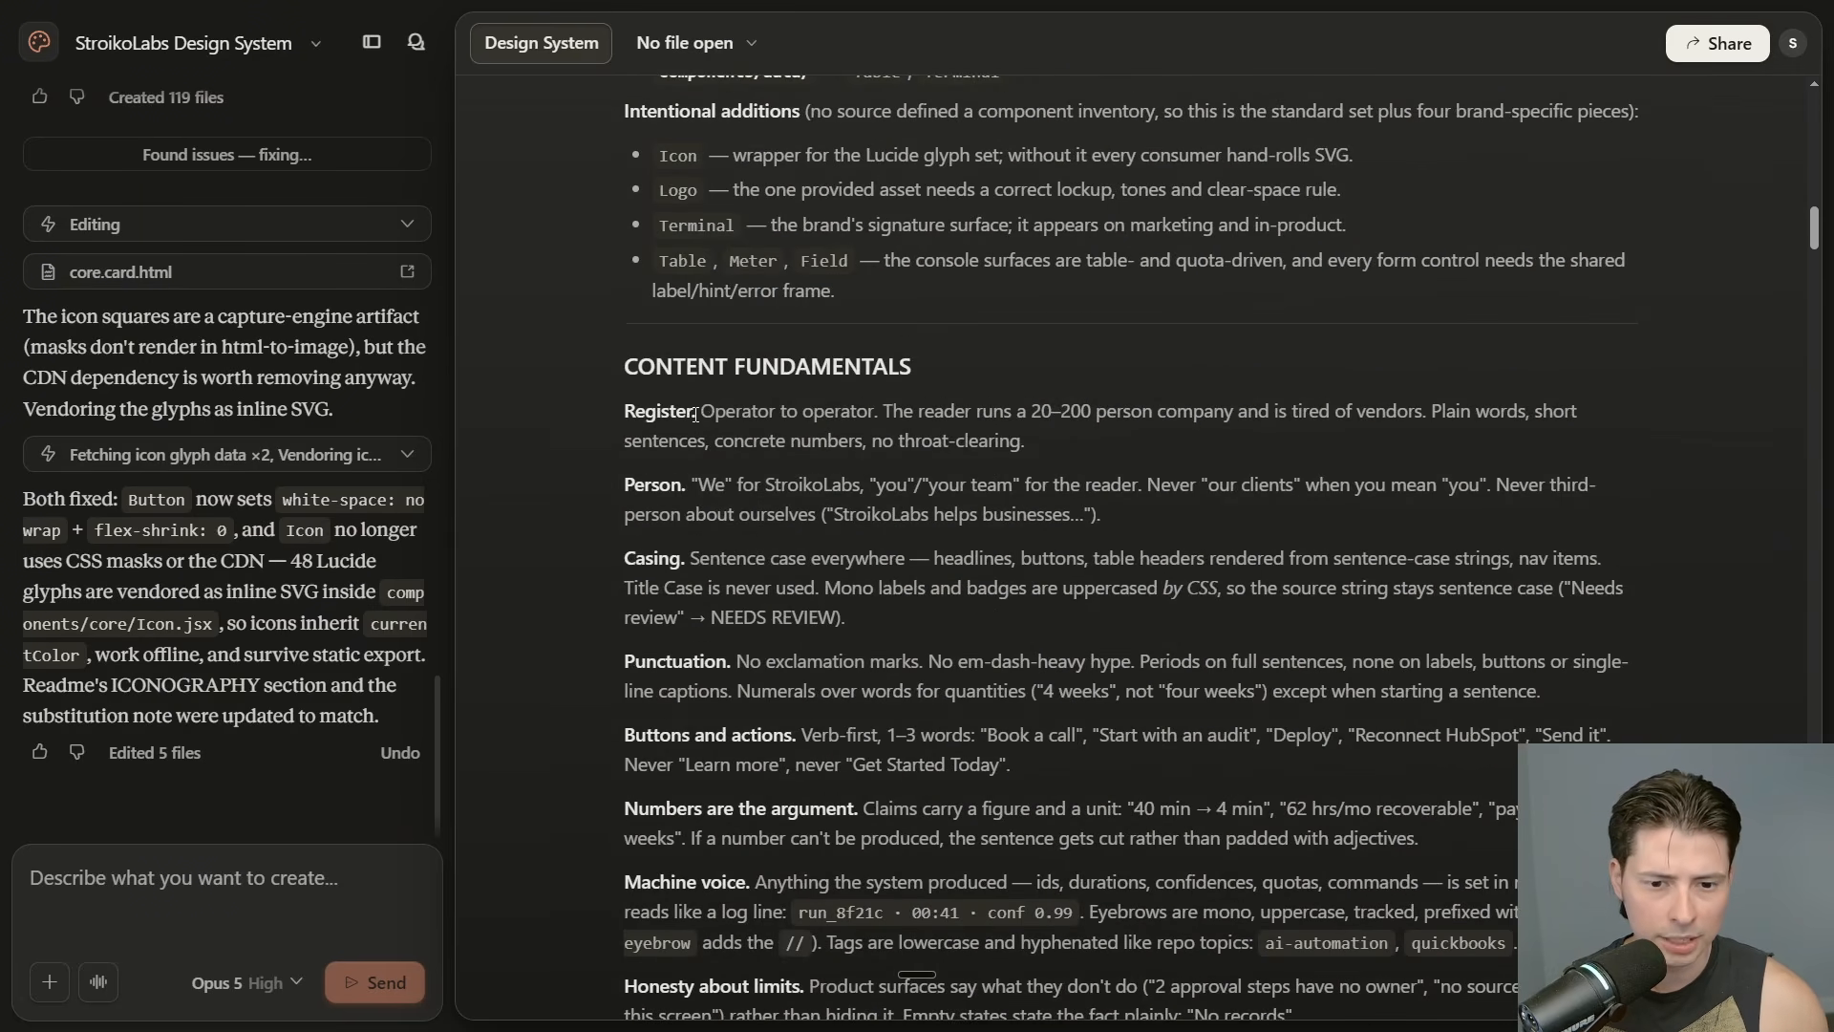
left_click_drag(699, 412, 876, 413)
left_click(587, 437)
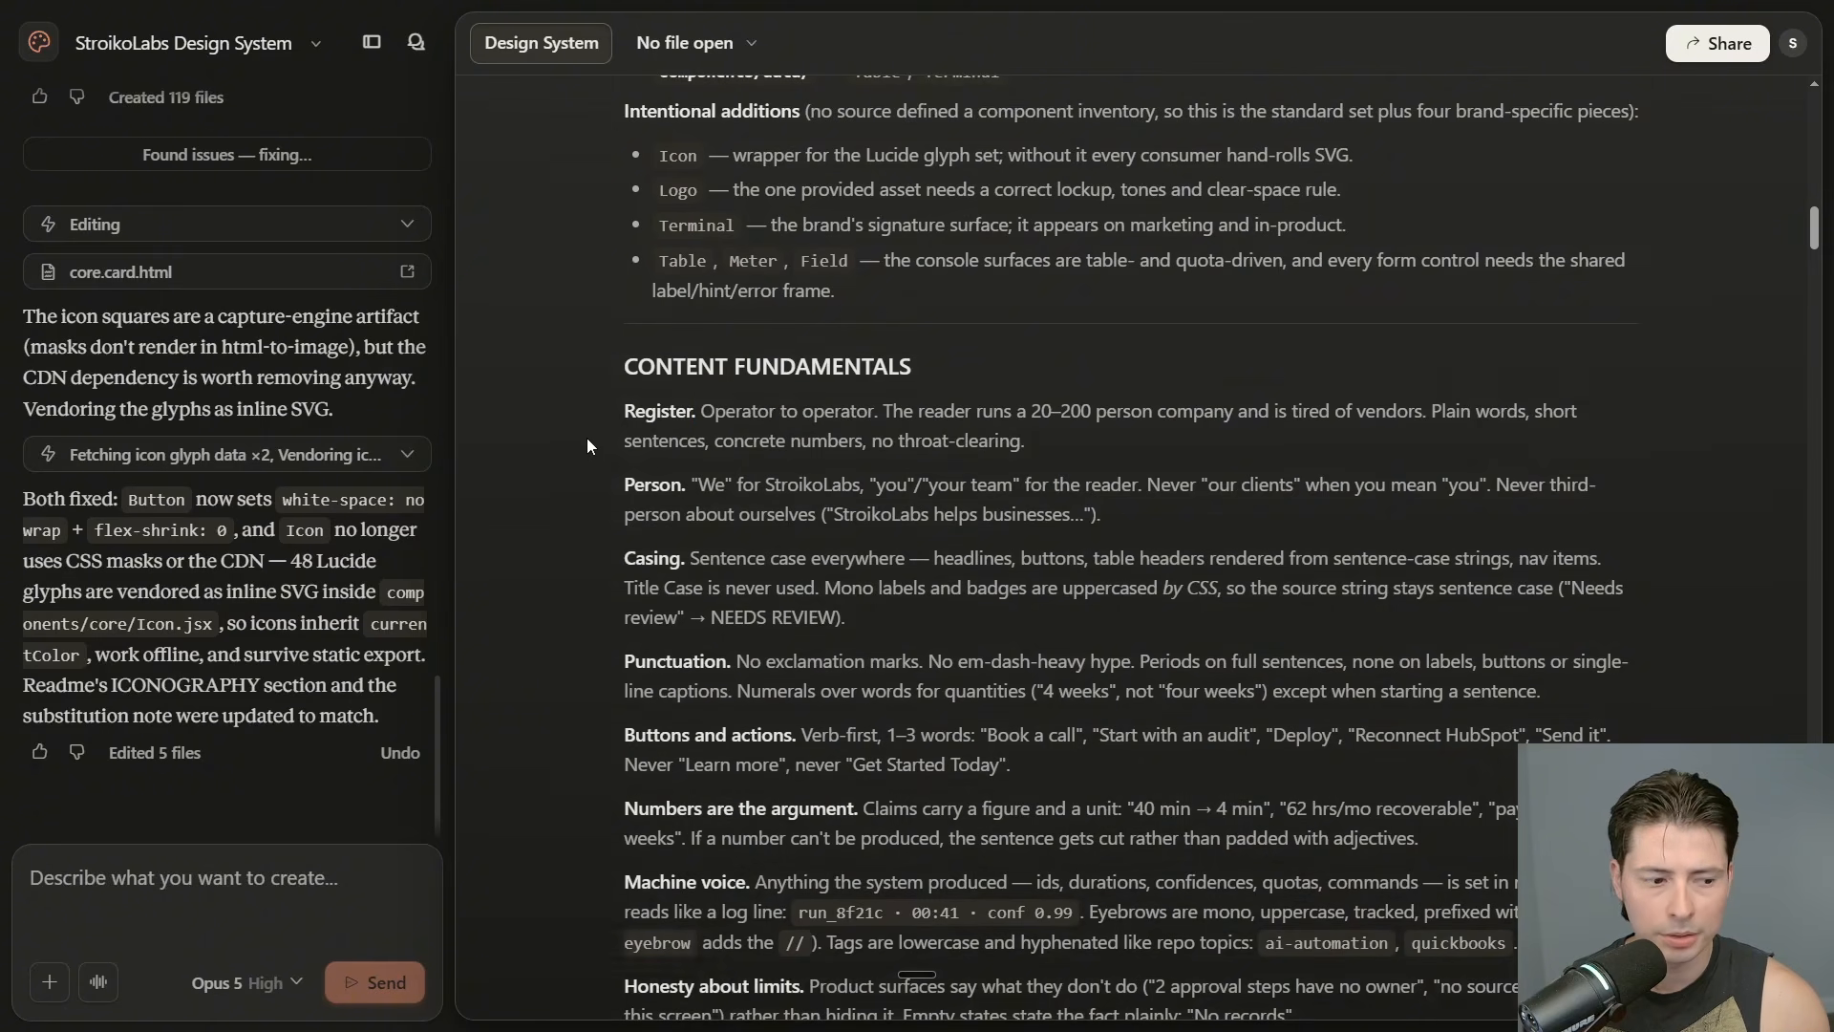
scroll(587, 438, "down", 12)
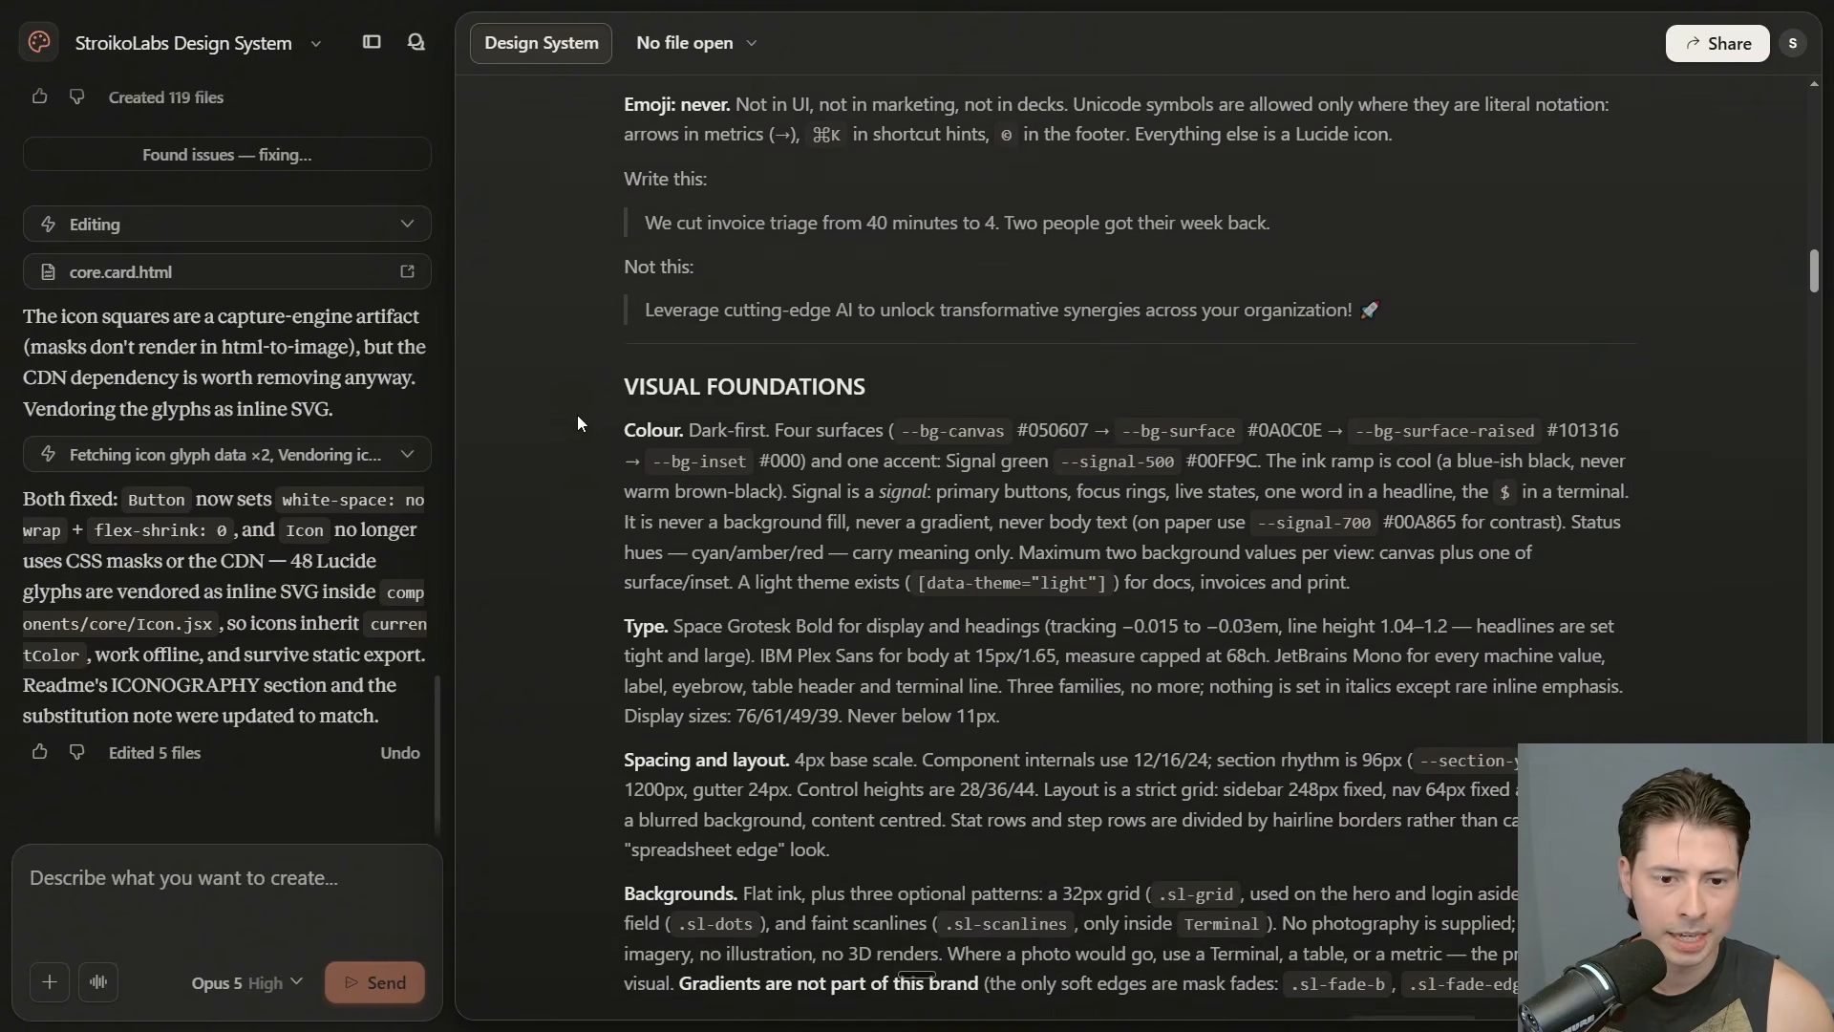
scroll(577, 424, "down", 1)
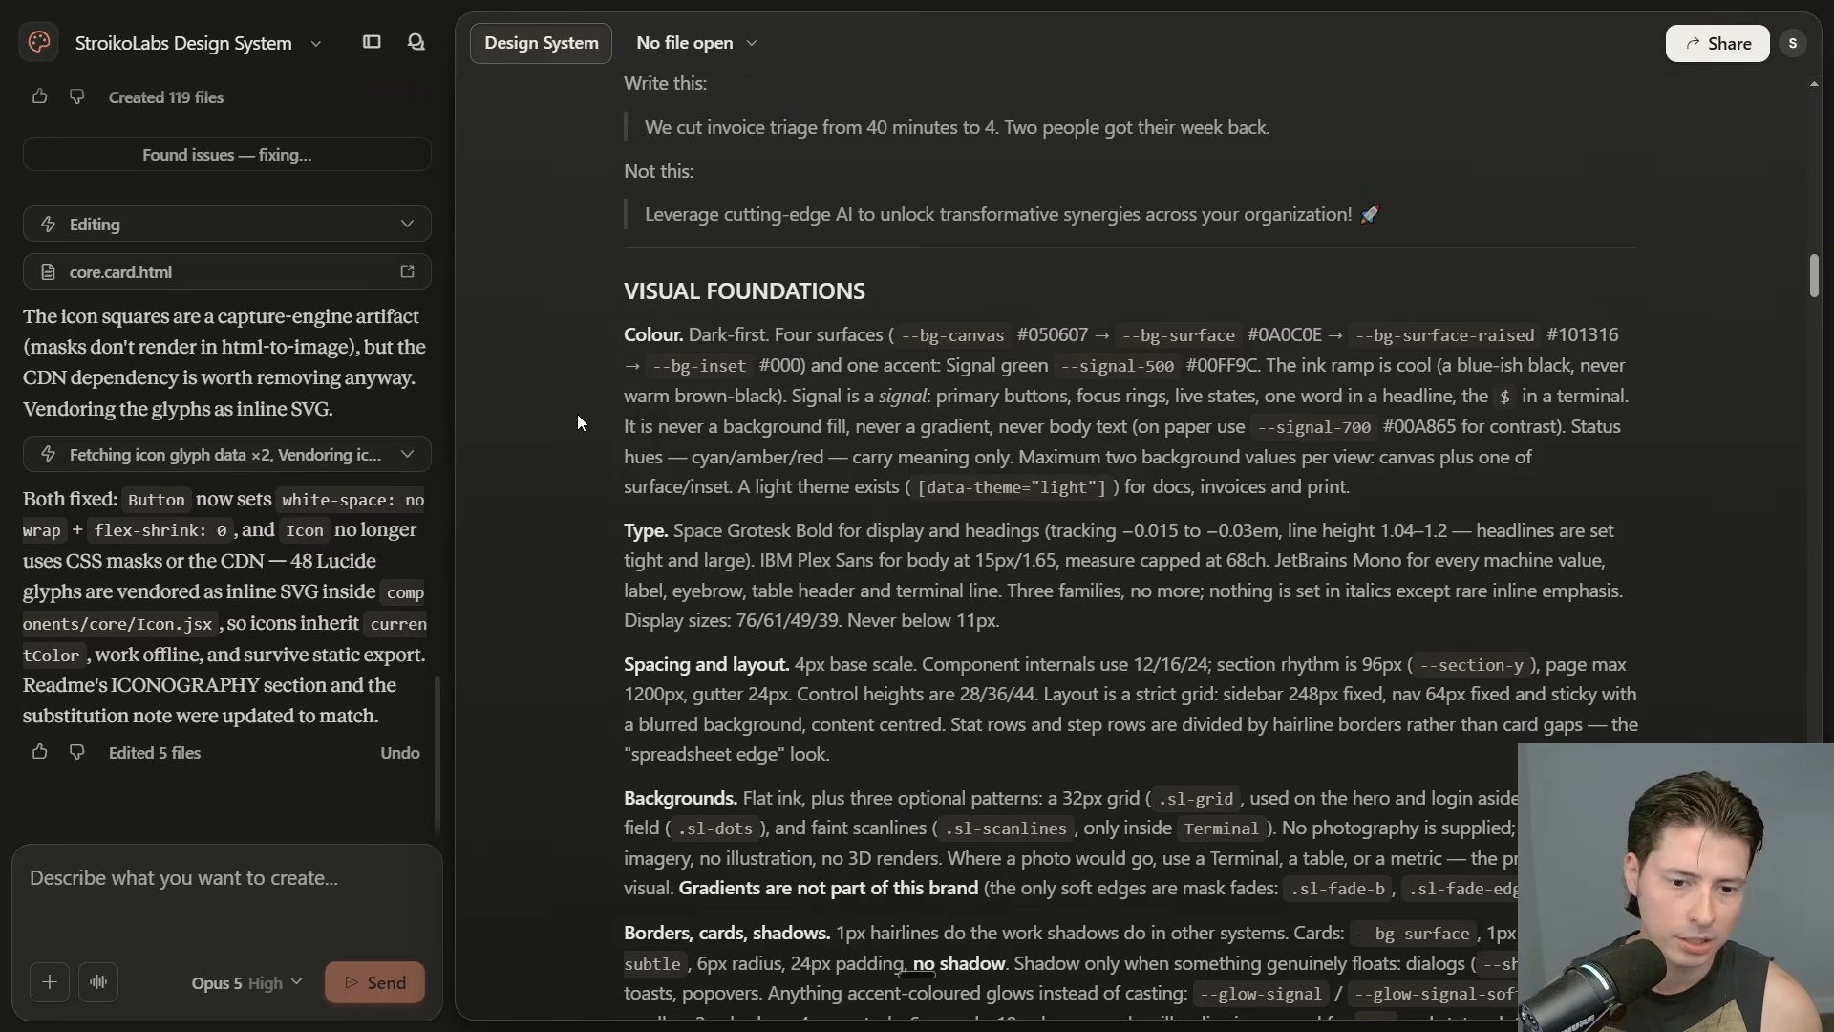
scroll(577, 415, "down", 6)
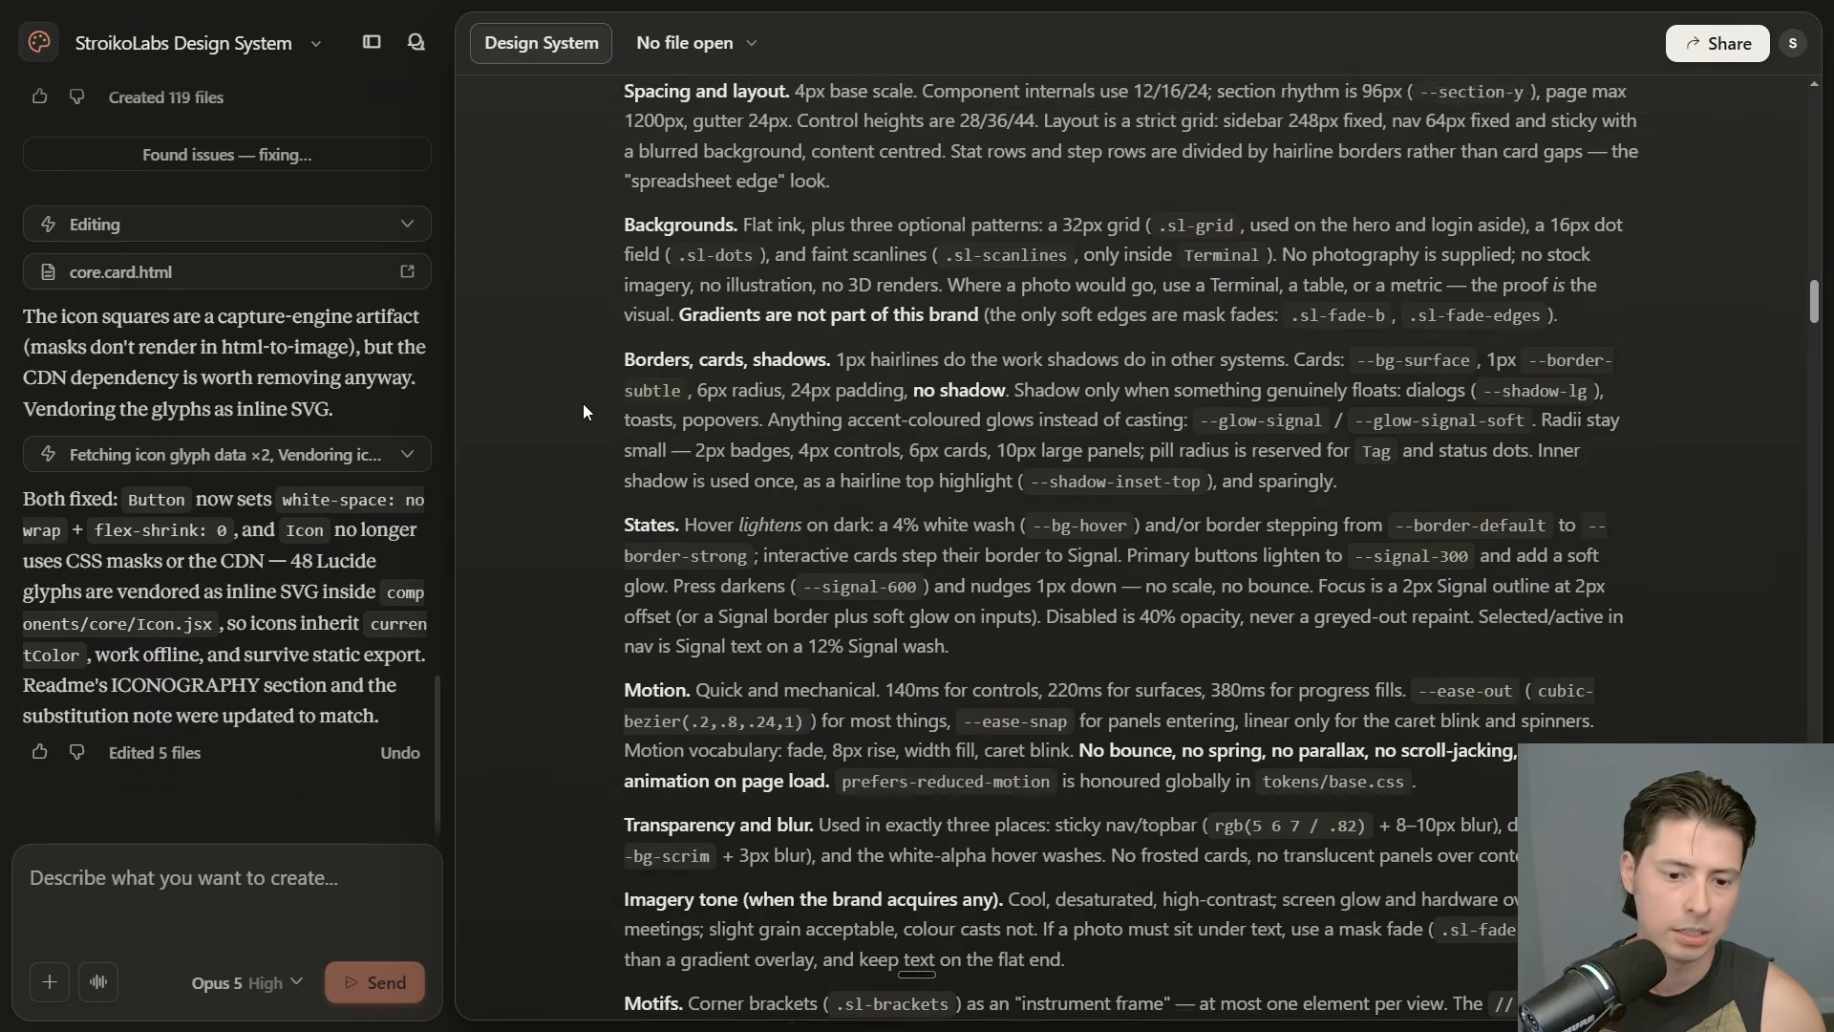
scroll(579, 391, "down", 17)
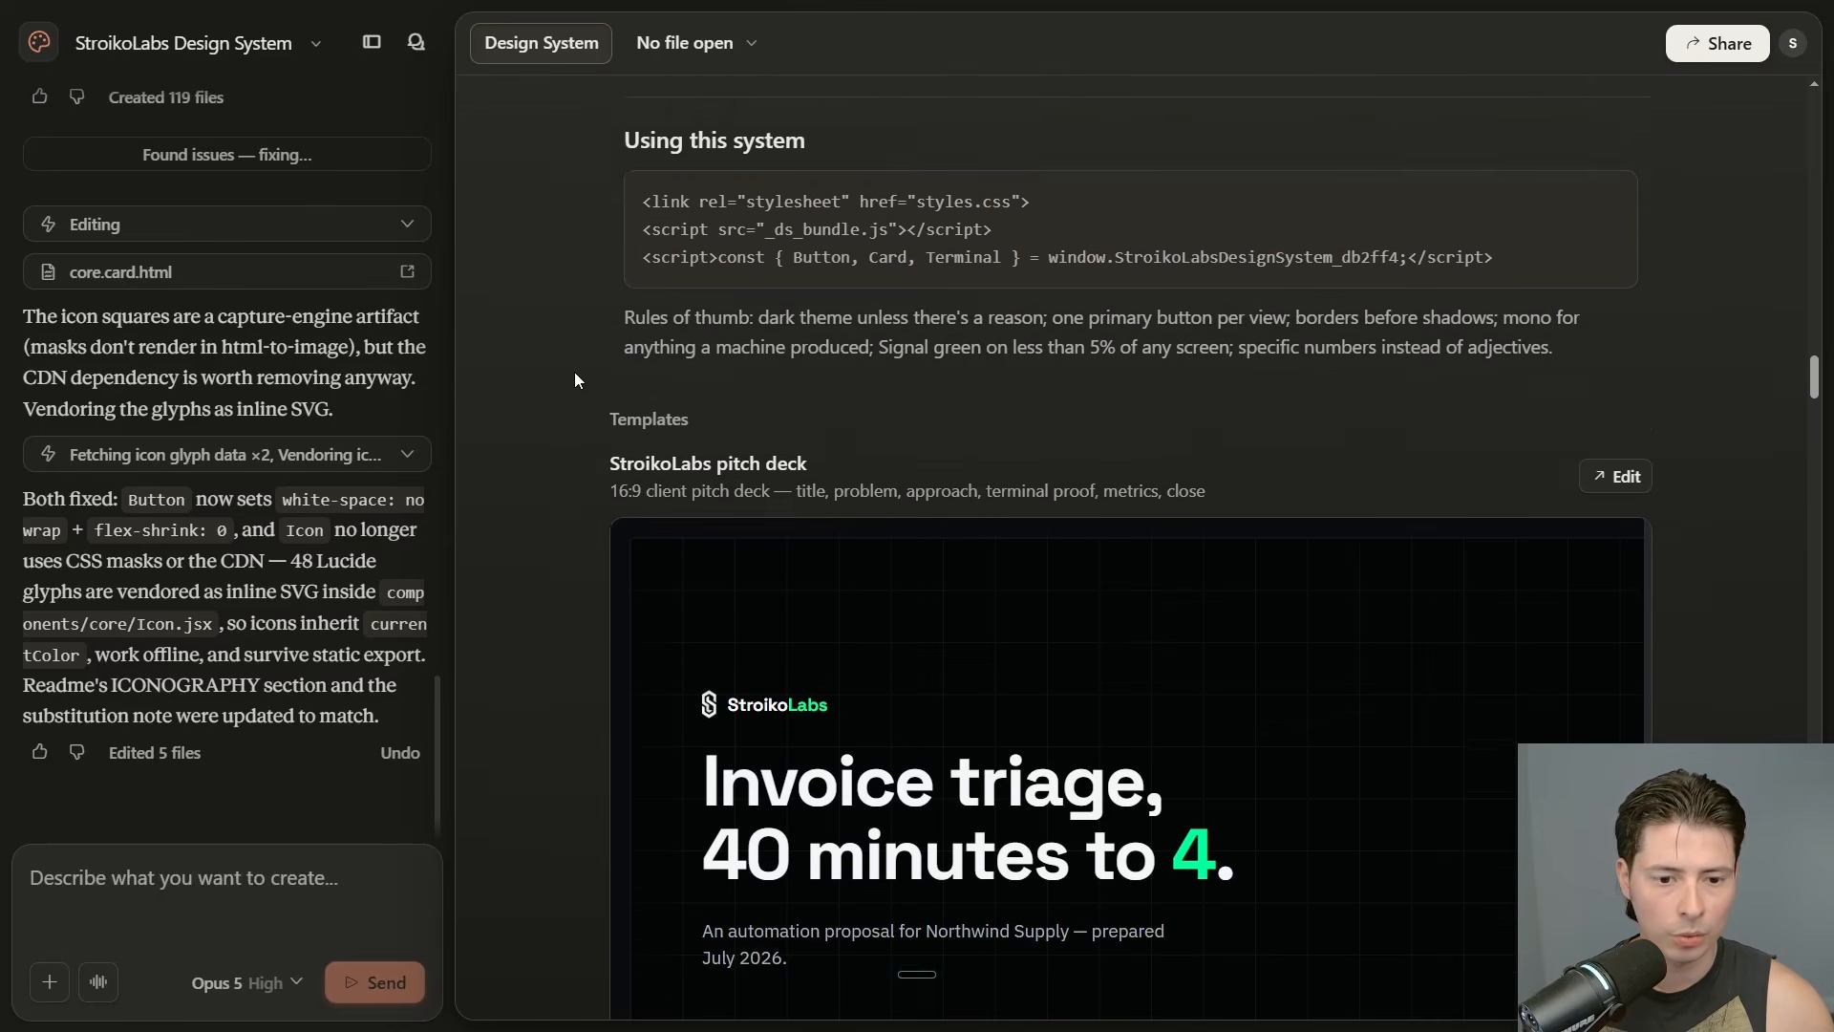
Examine the pitch deck template, the brand previews such as logo lockups, motifs and motion, and the color ramps
scroll(577, 380, "down", 3)
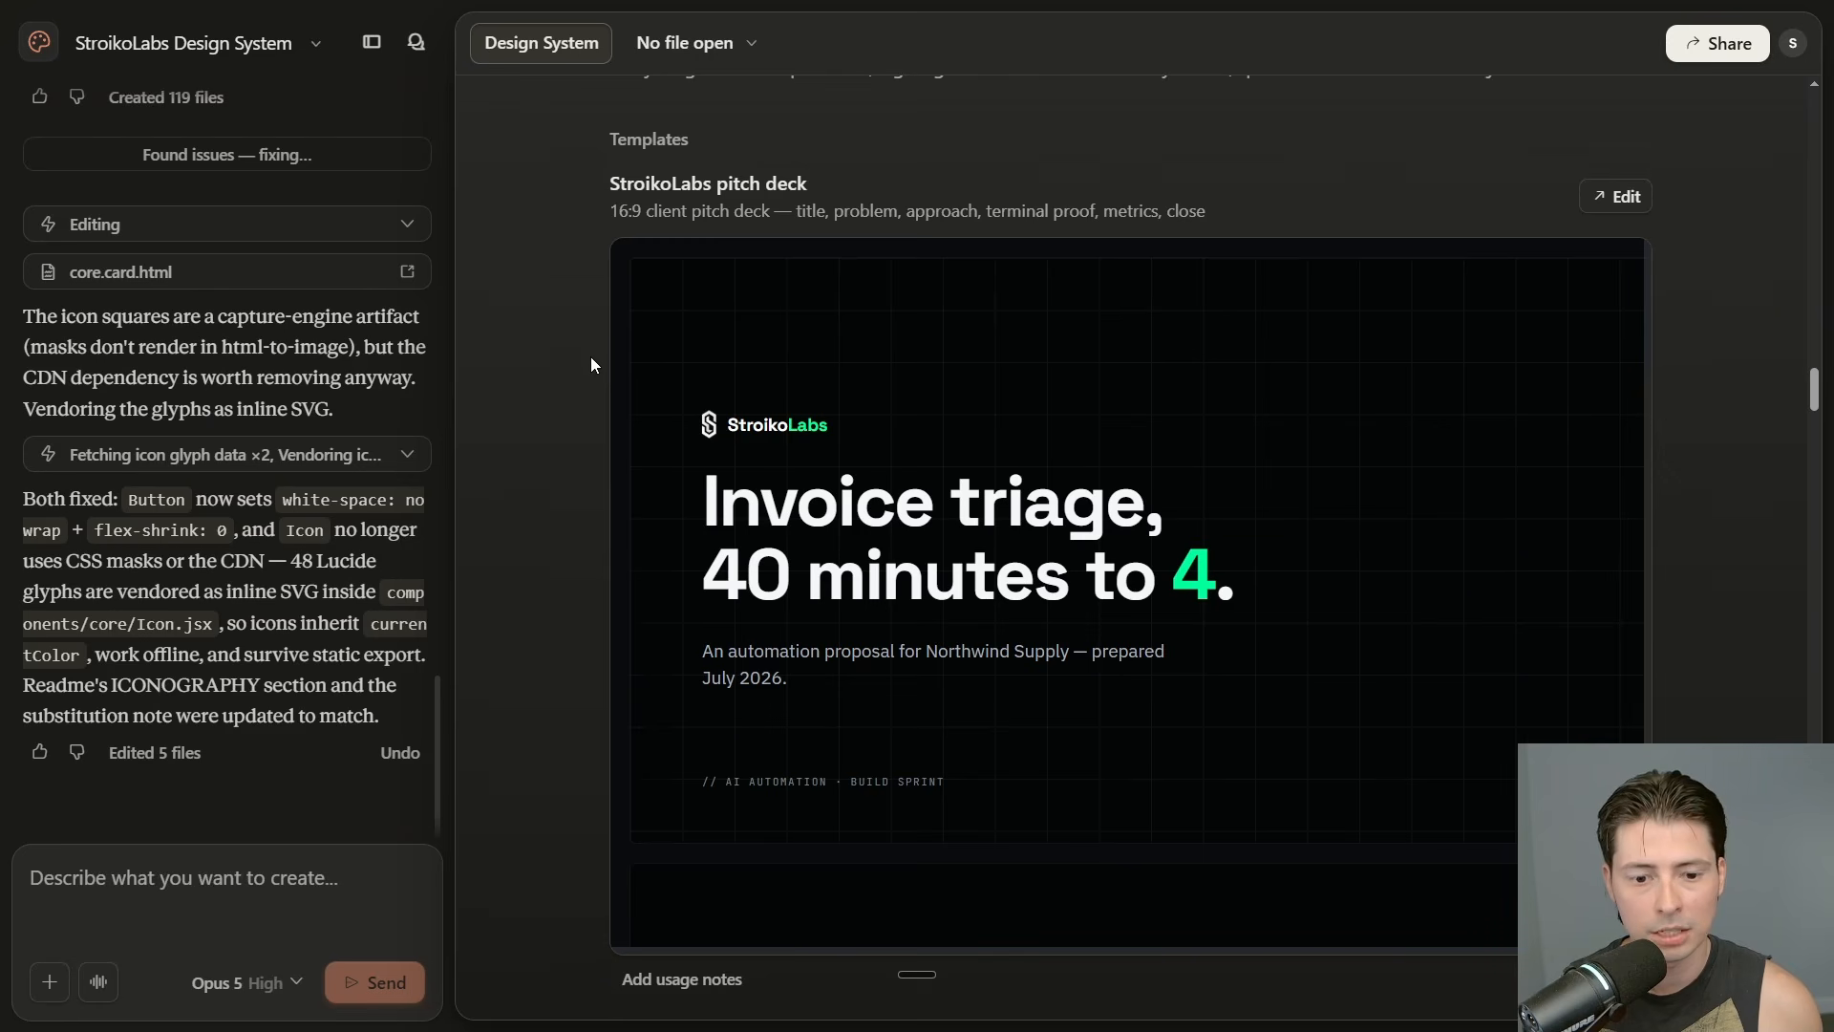
scroll(599, 335, "down", 9)
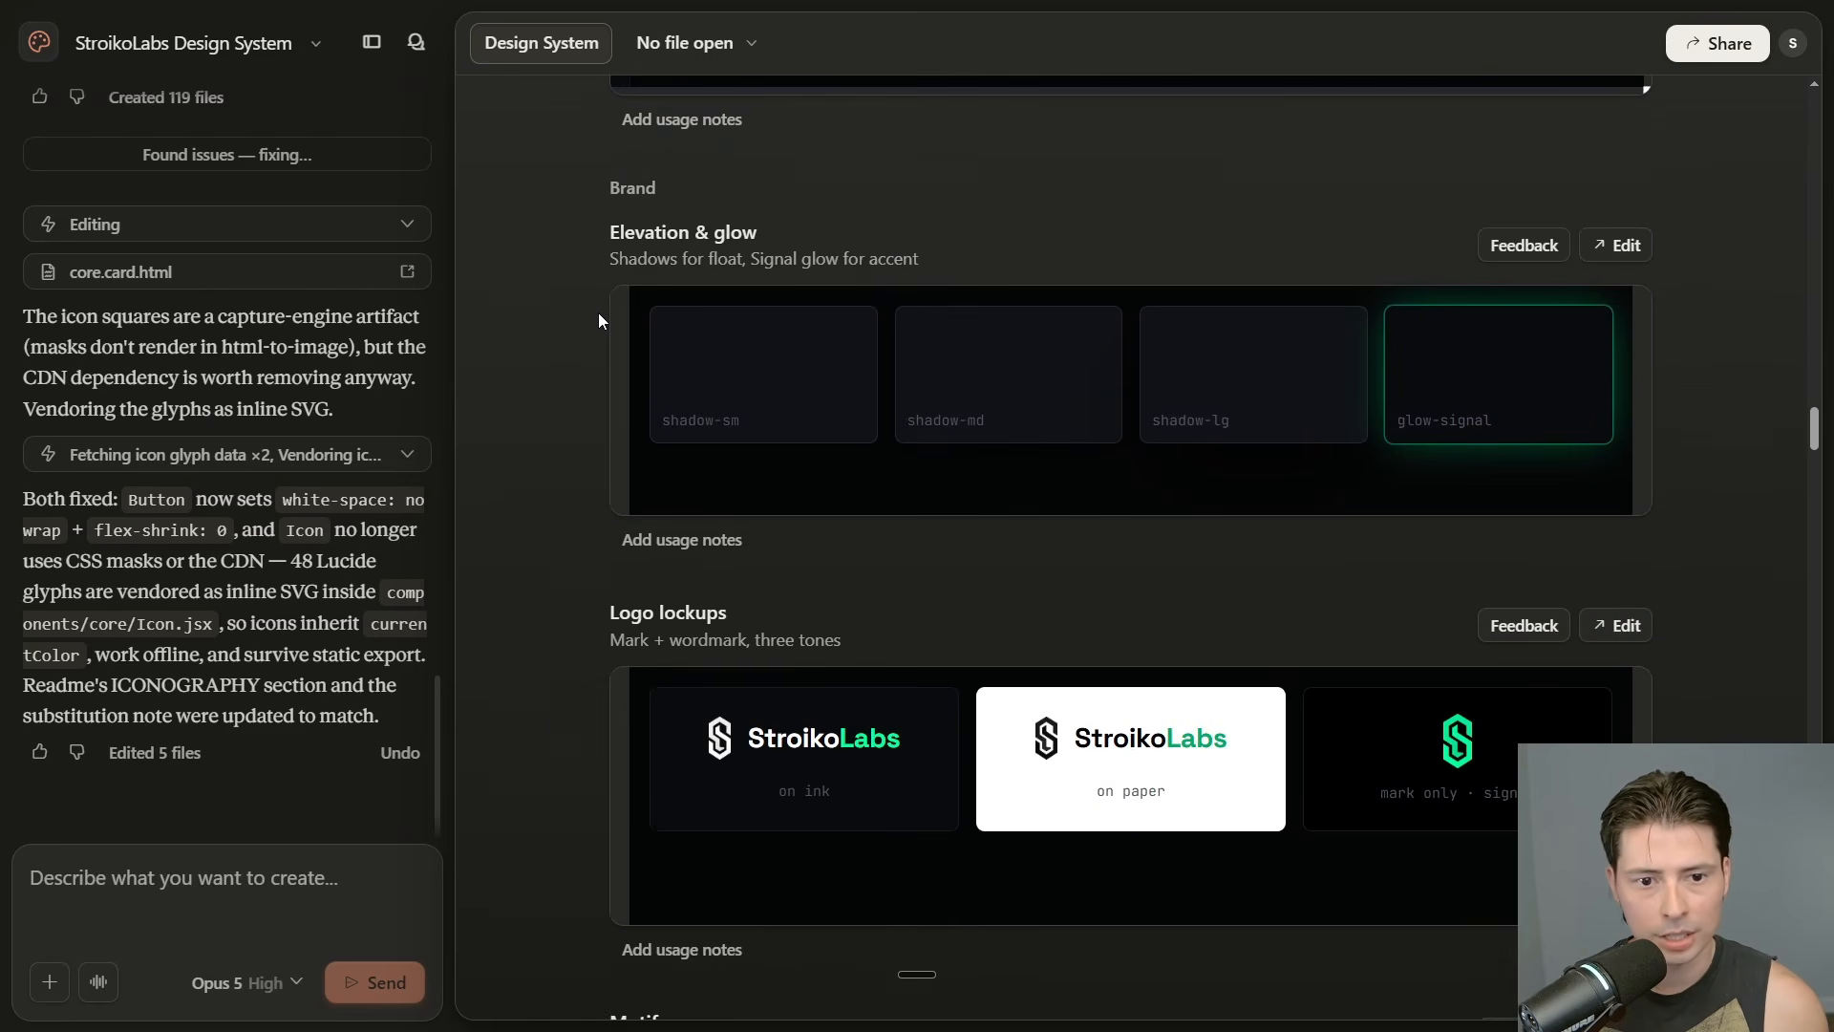
scroll(599, 319, "down", 3)
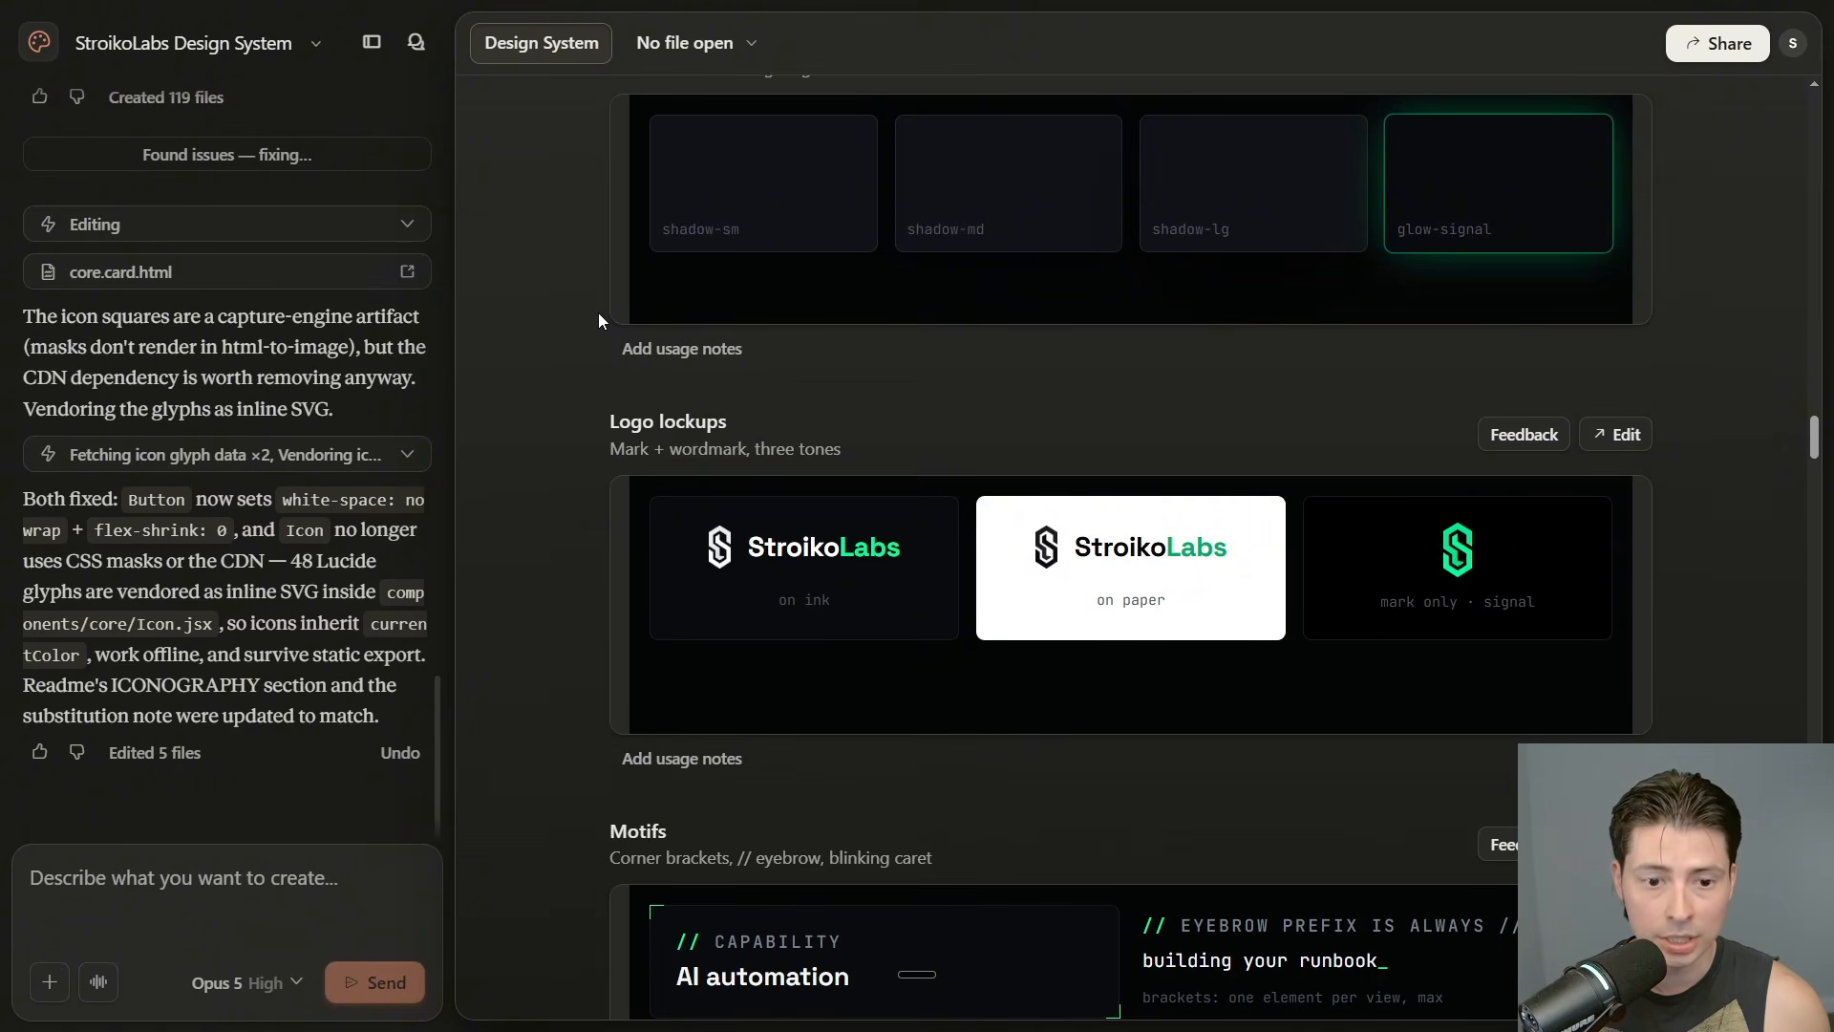
scroll(598, 312, "down", 10)
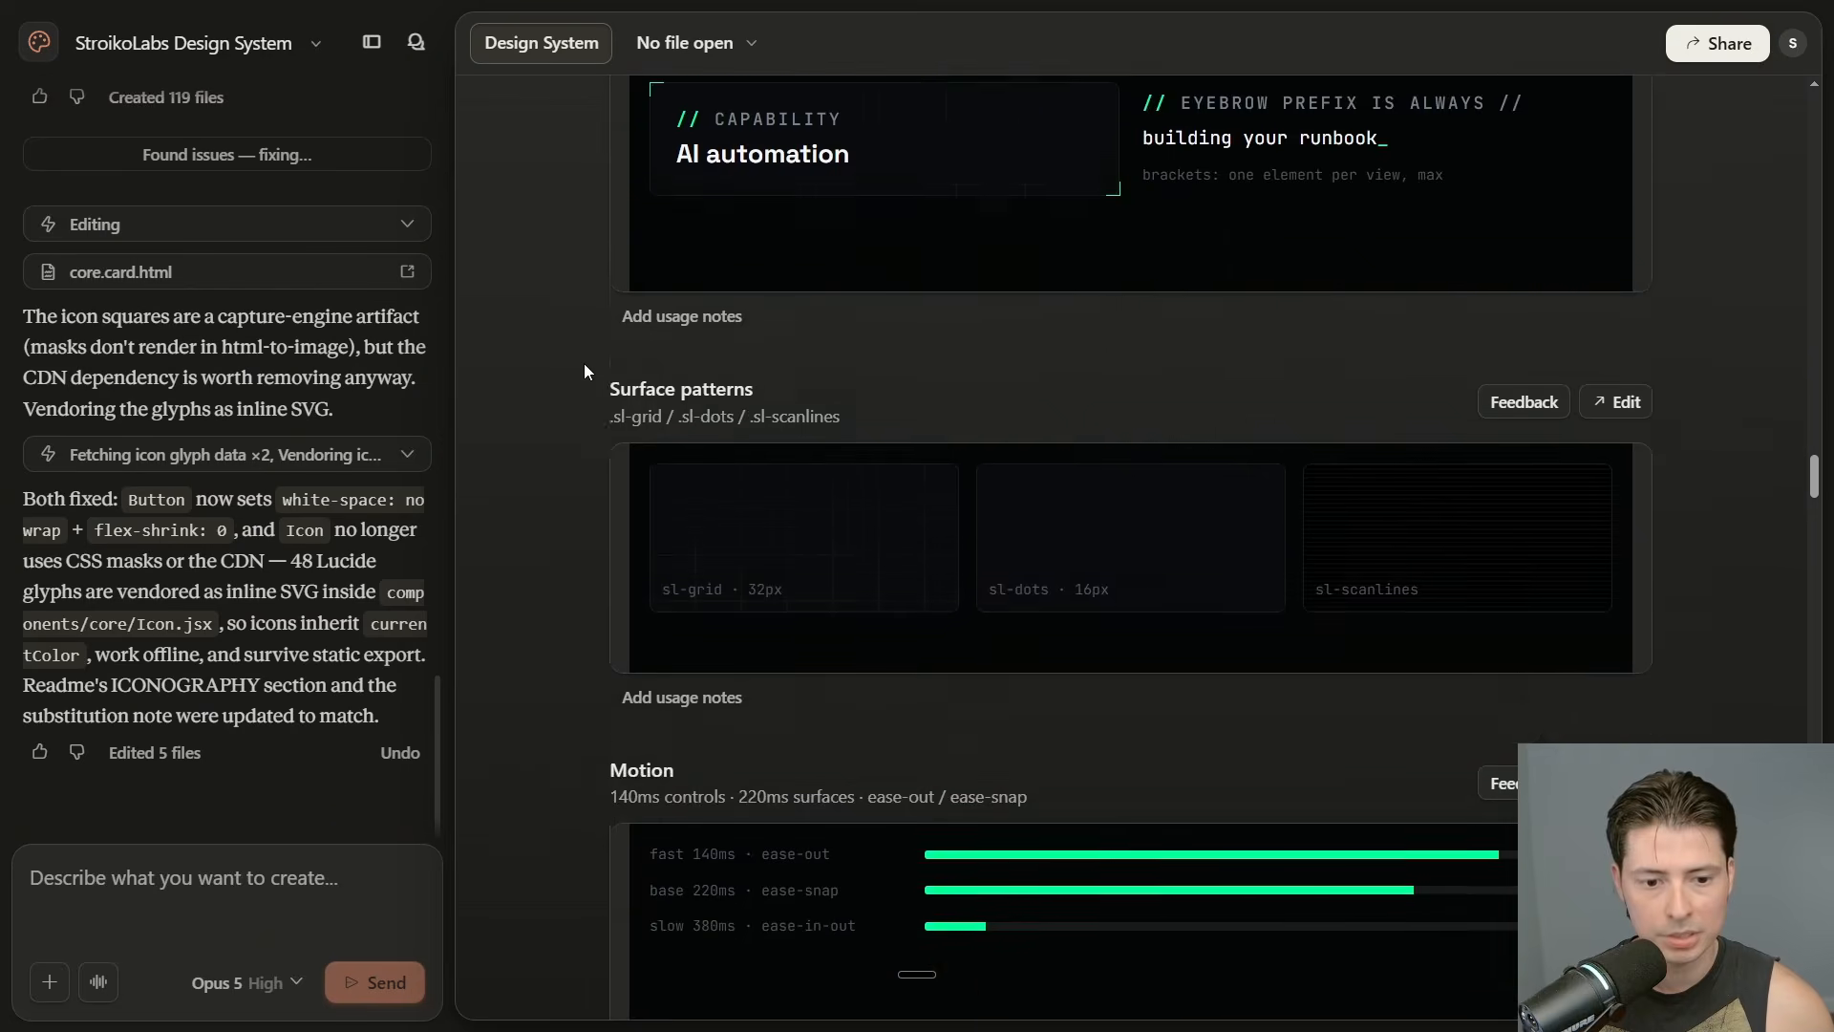
scroll(588, 367, "down", 3)
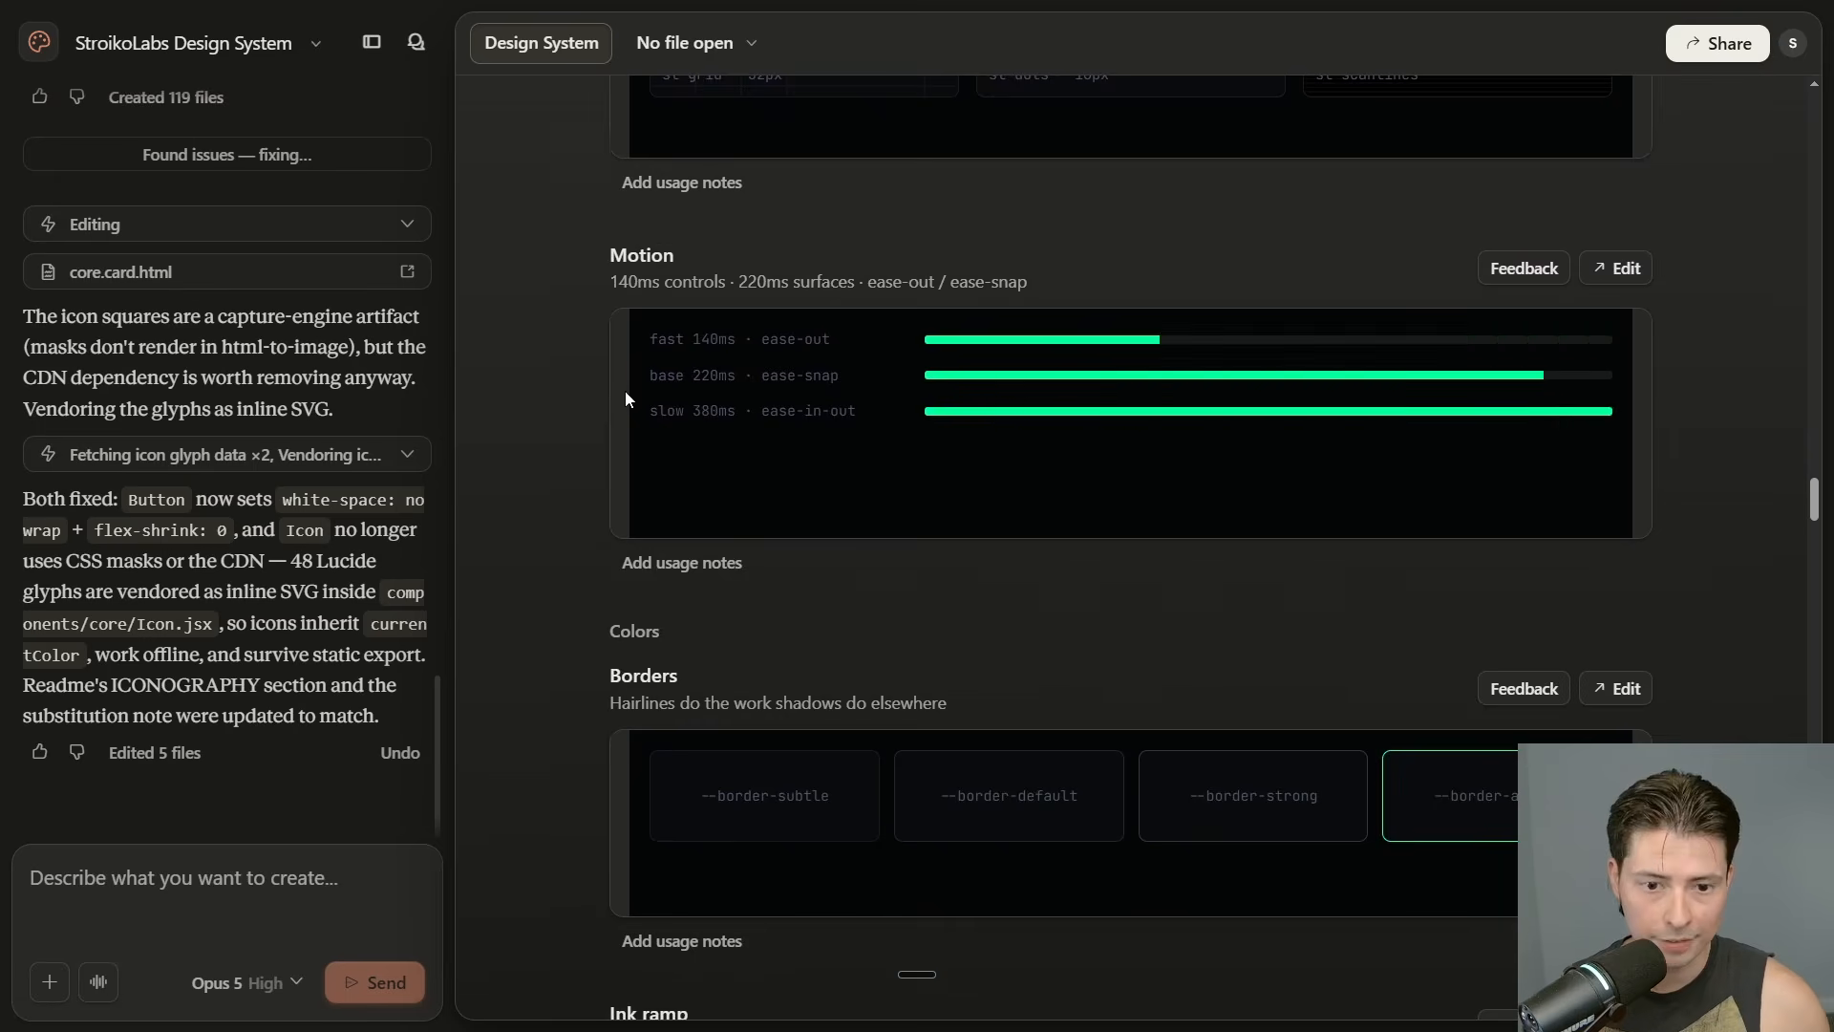
scroll(611, 393, "down", 2)
scroll(594, 382, "down", 6)
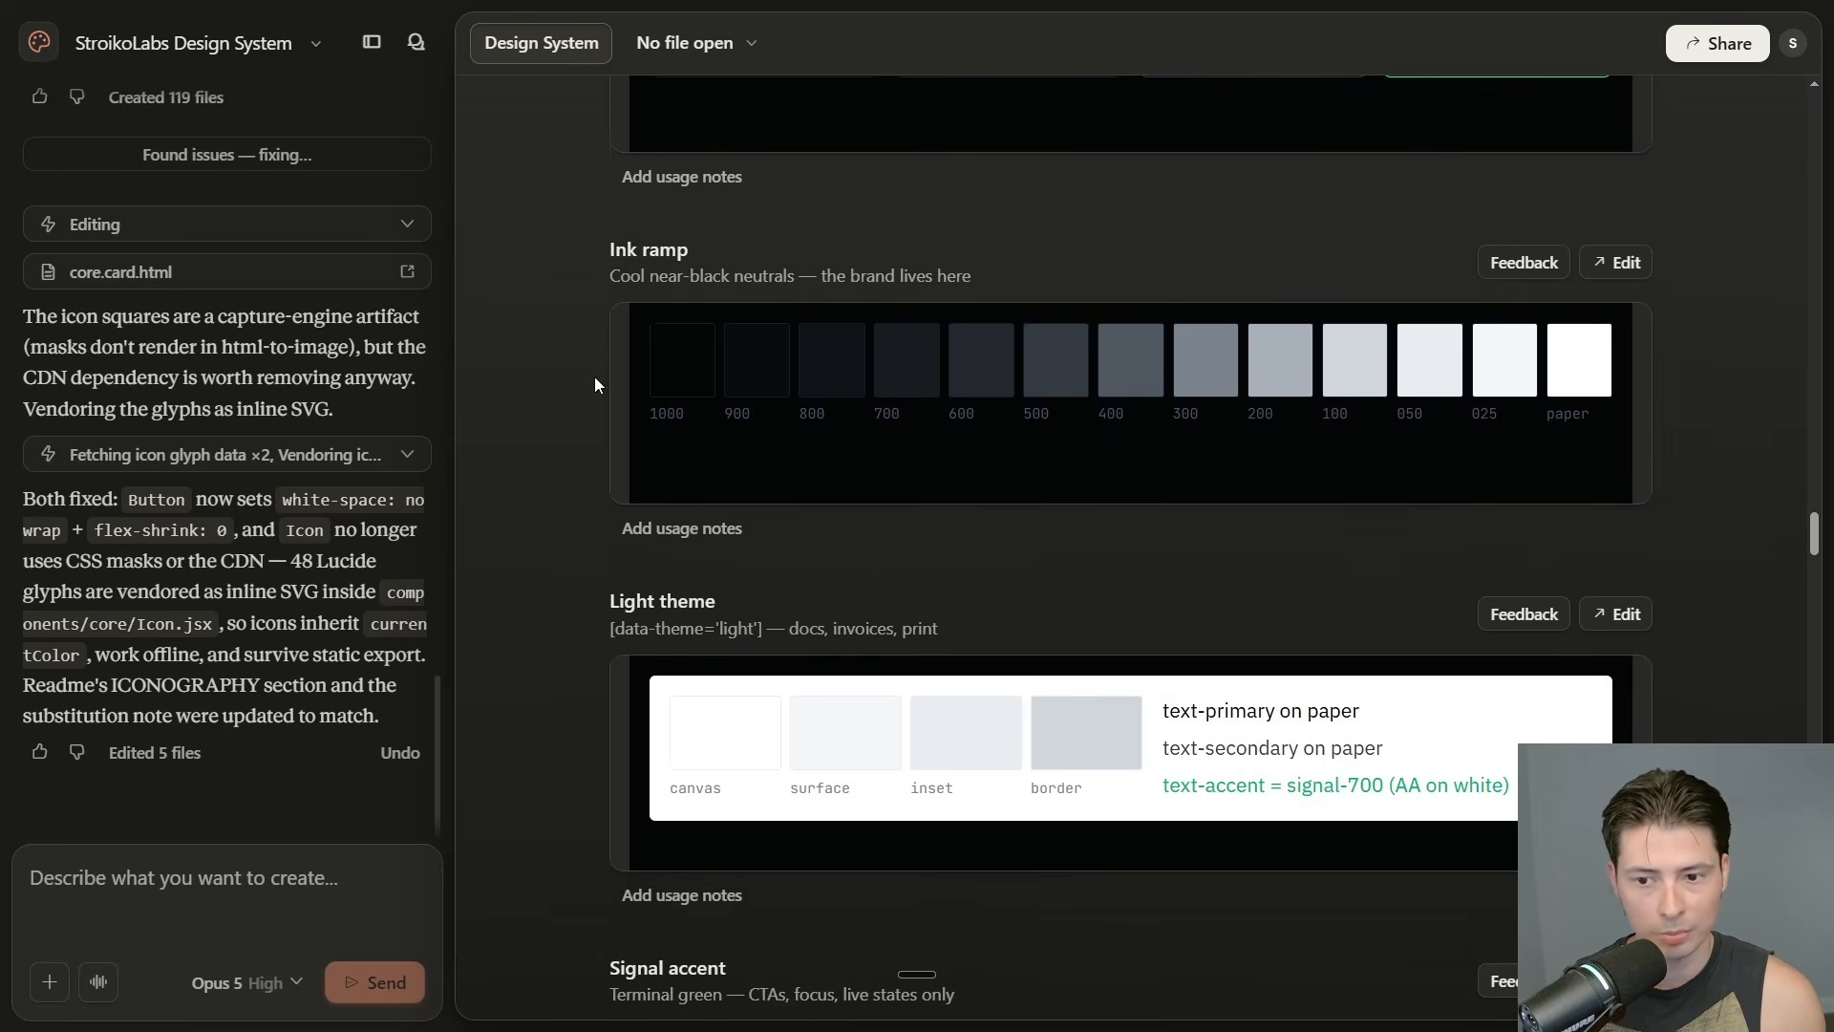
scroll(587, 383, "down", 11)
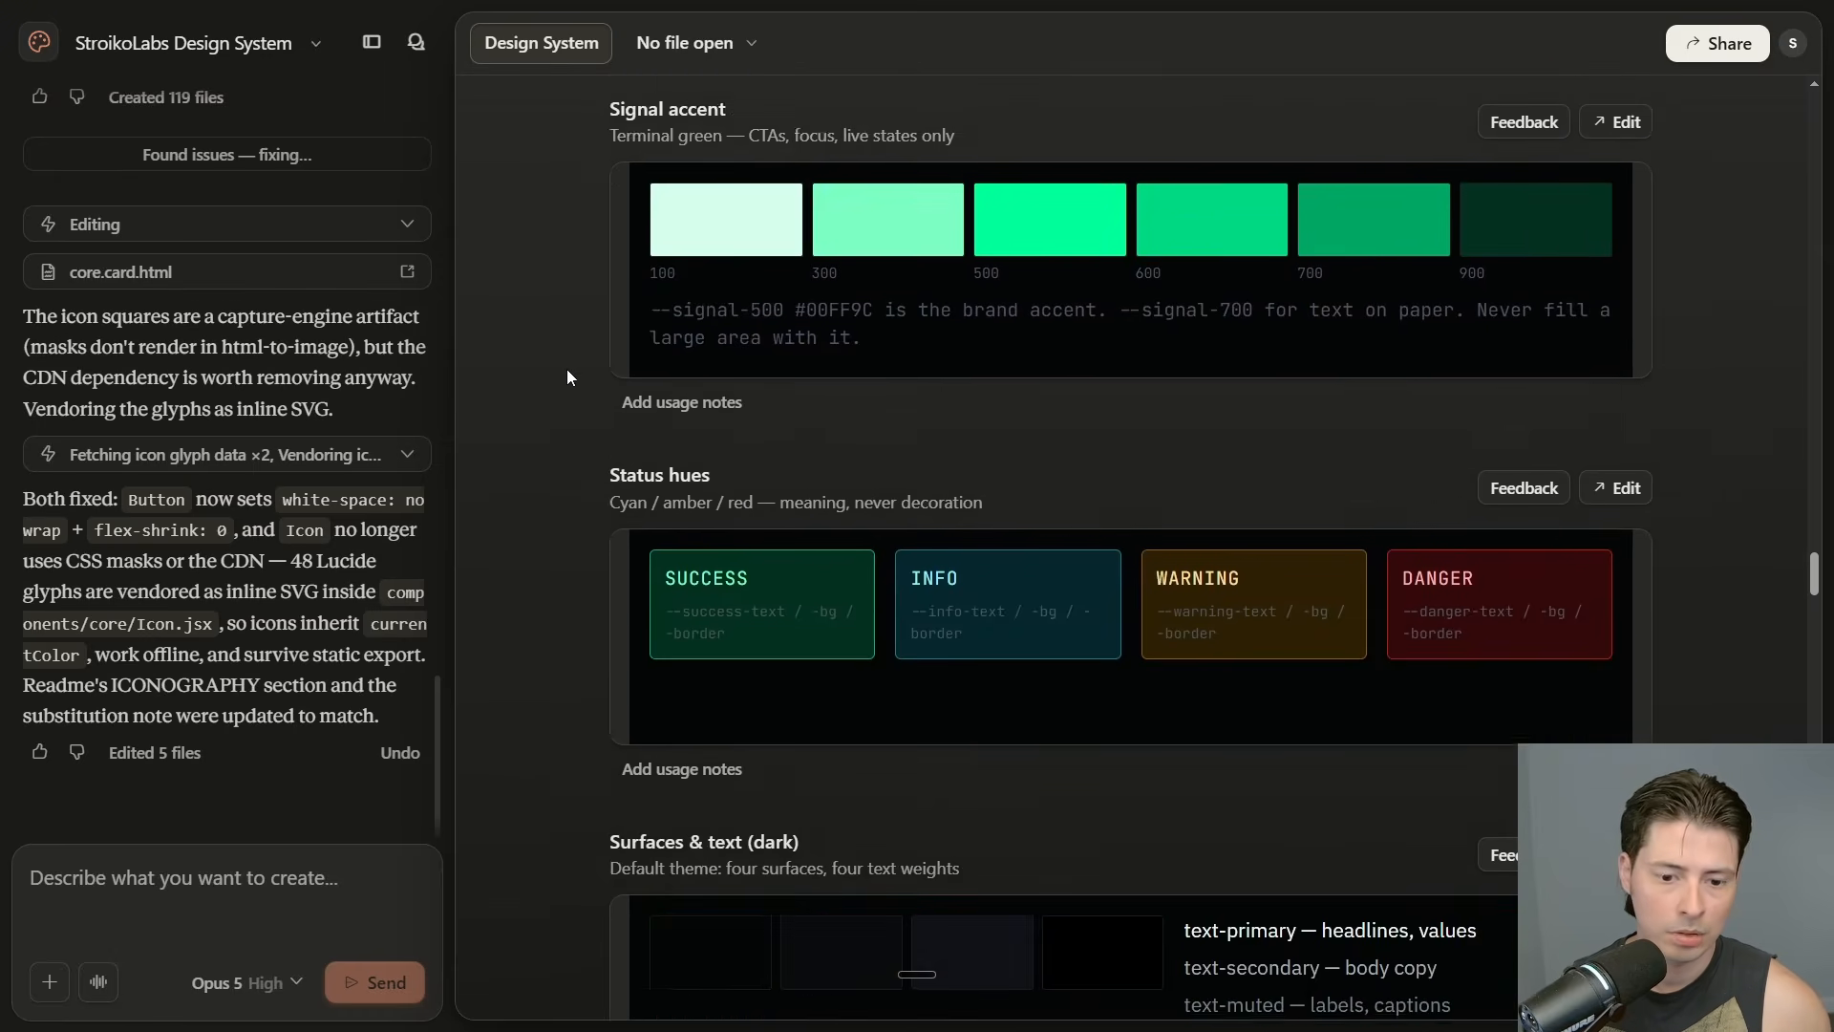
Examine the component, Stroiko Console, spacing, type and website previews, and recheck the data components and colors
scroll(567, 368, "down", 16)
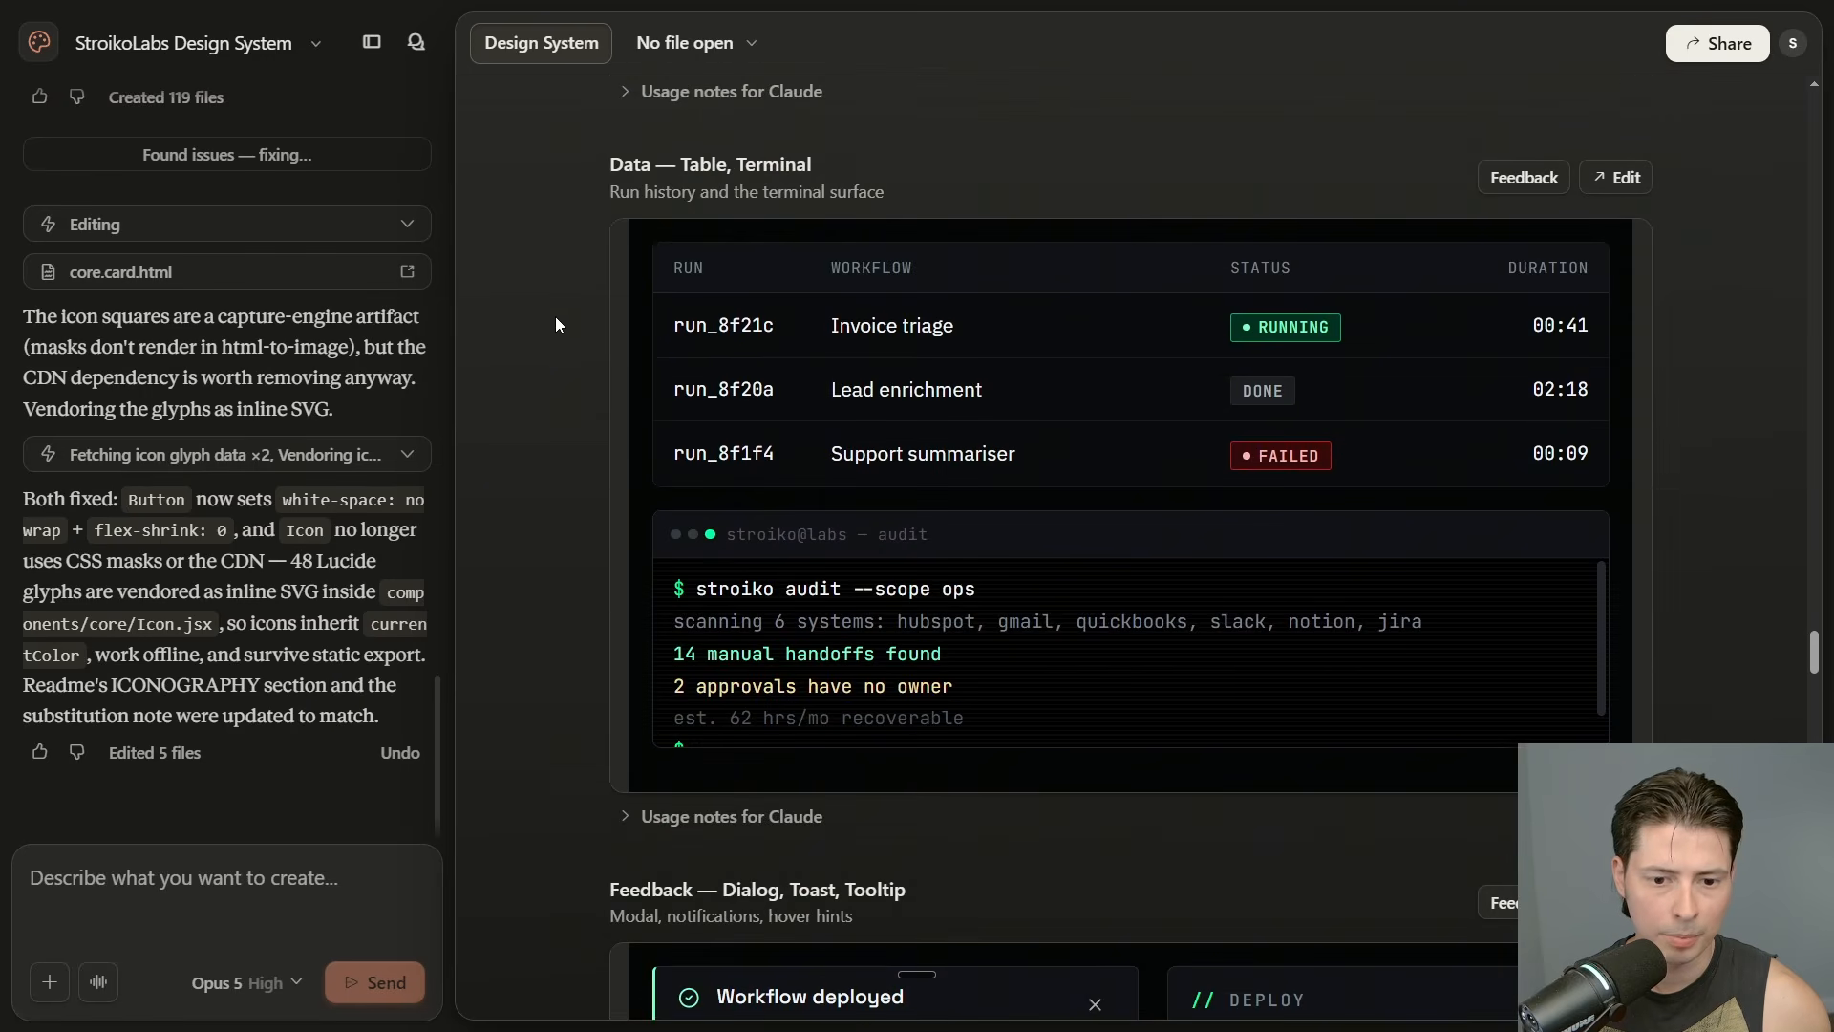
scroll(556, 323, "down", 20)
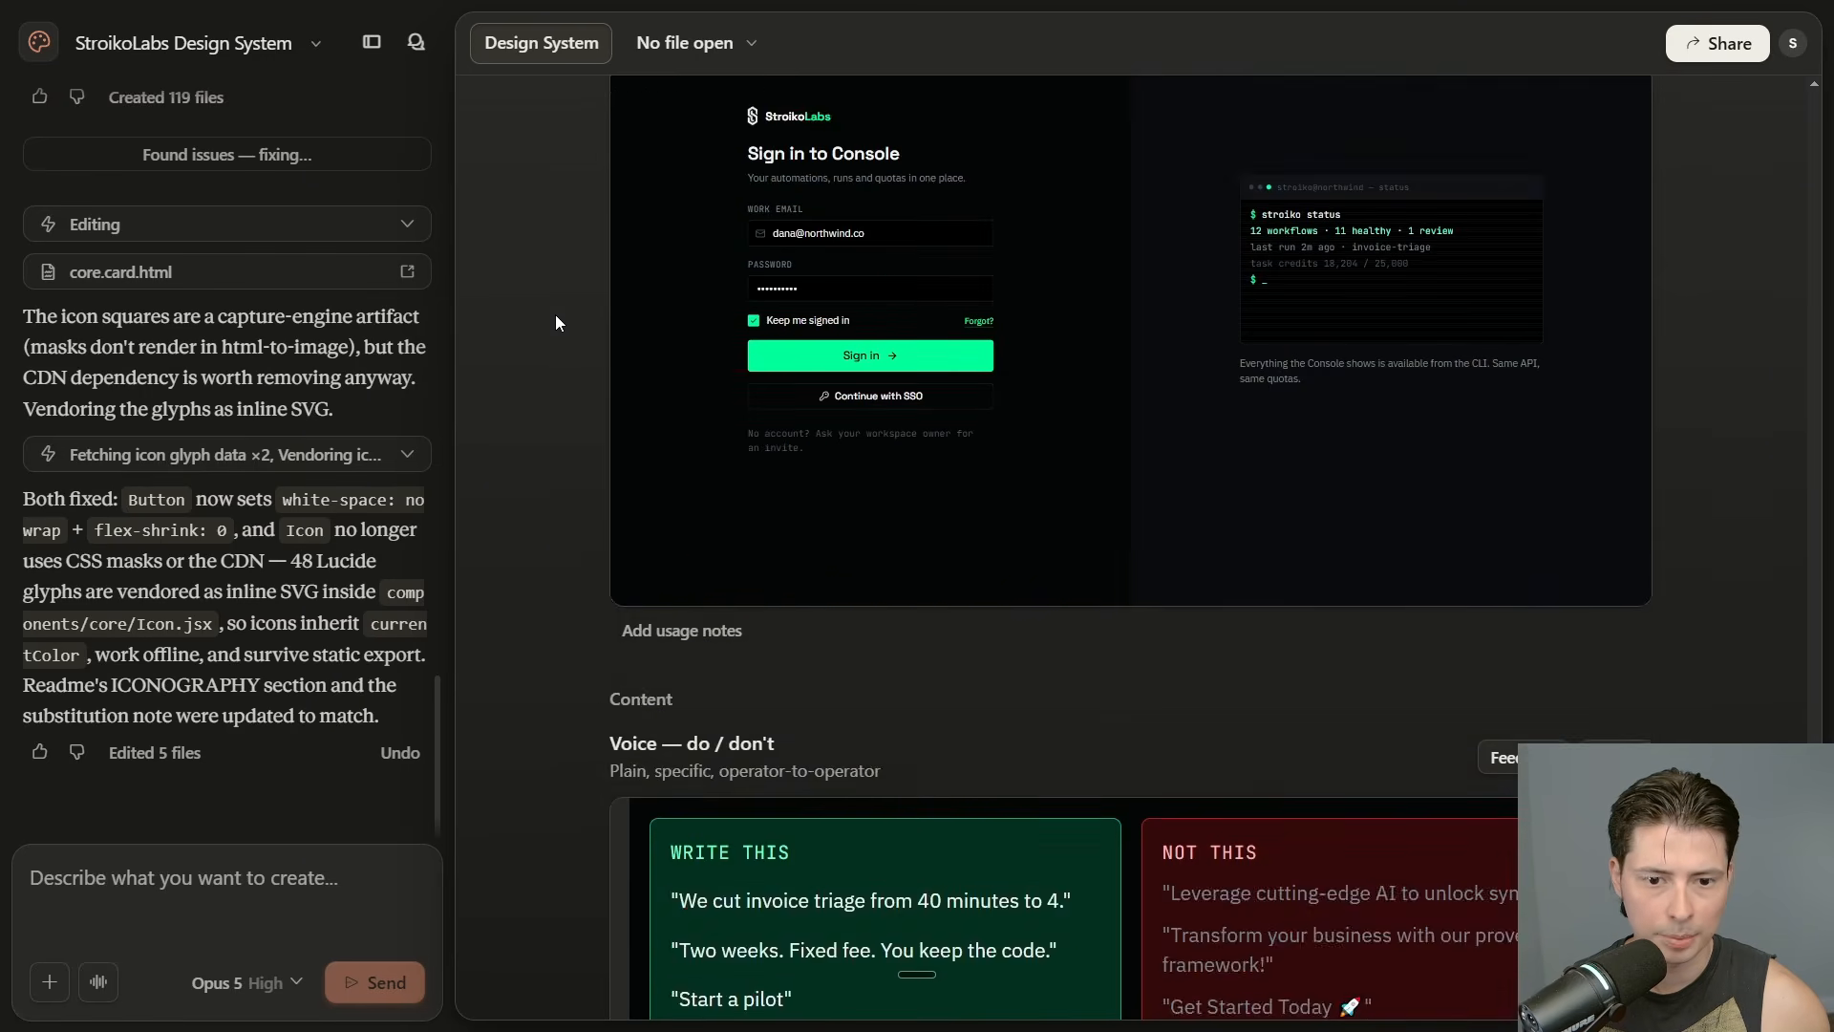
scroll(556, 322, "up", 2)
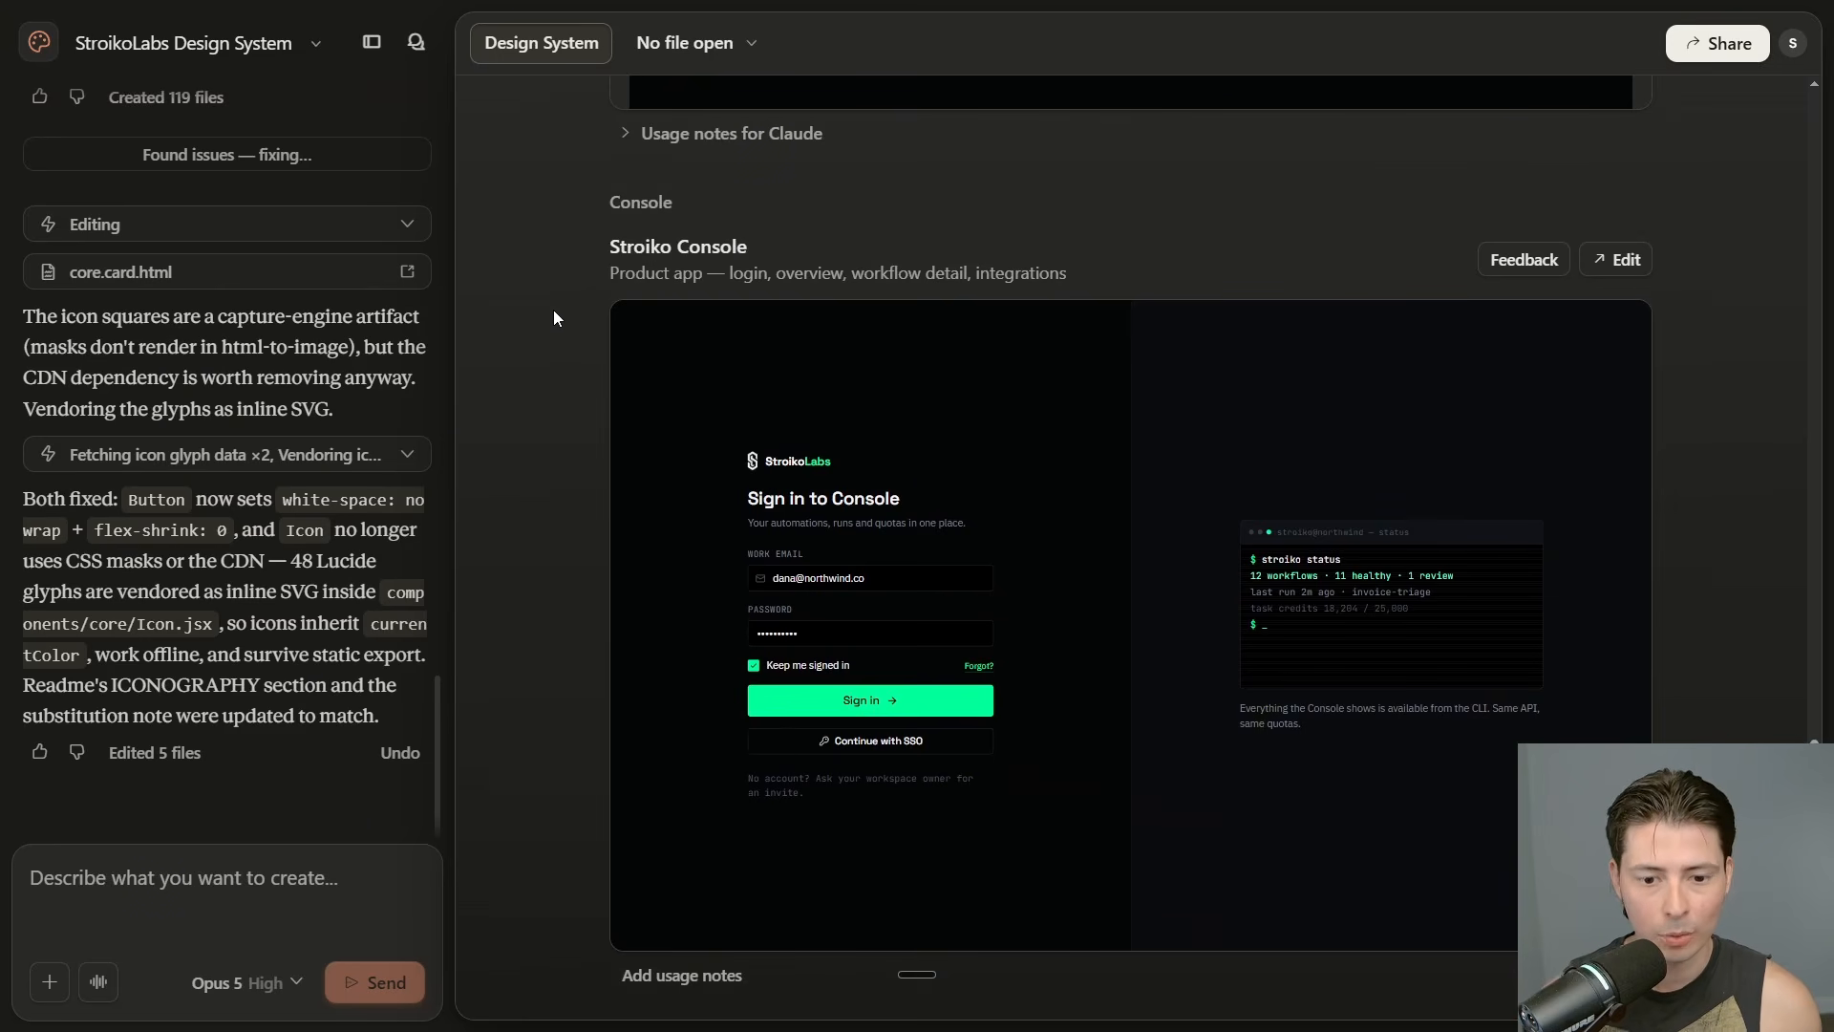
scroll(554, 318, "down", 20)
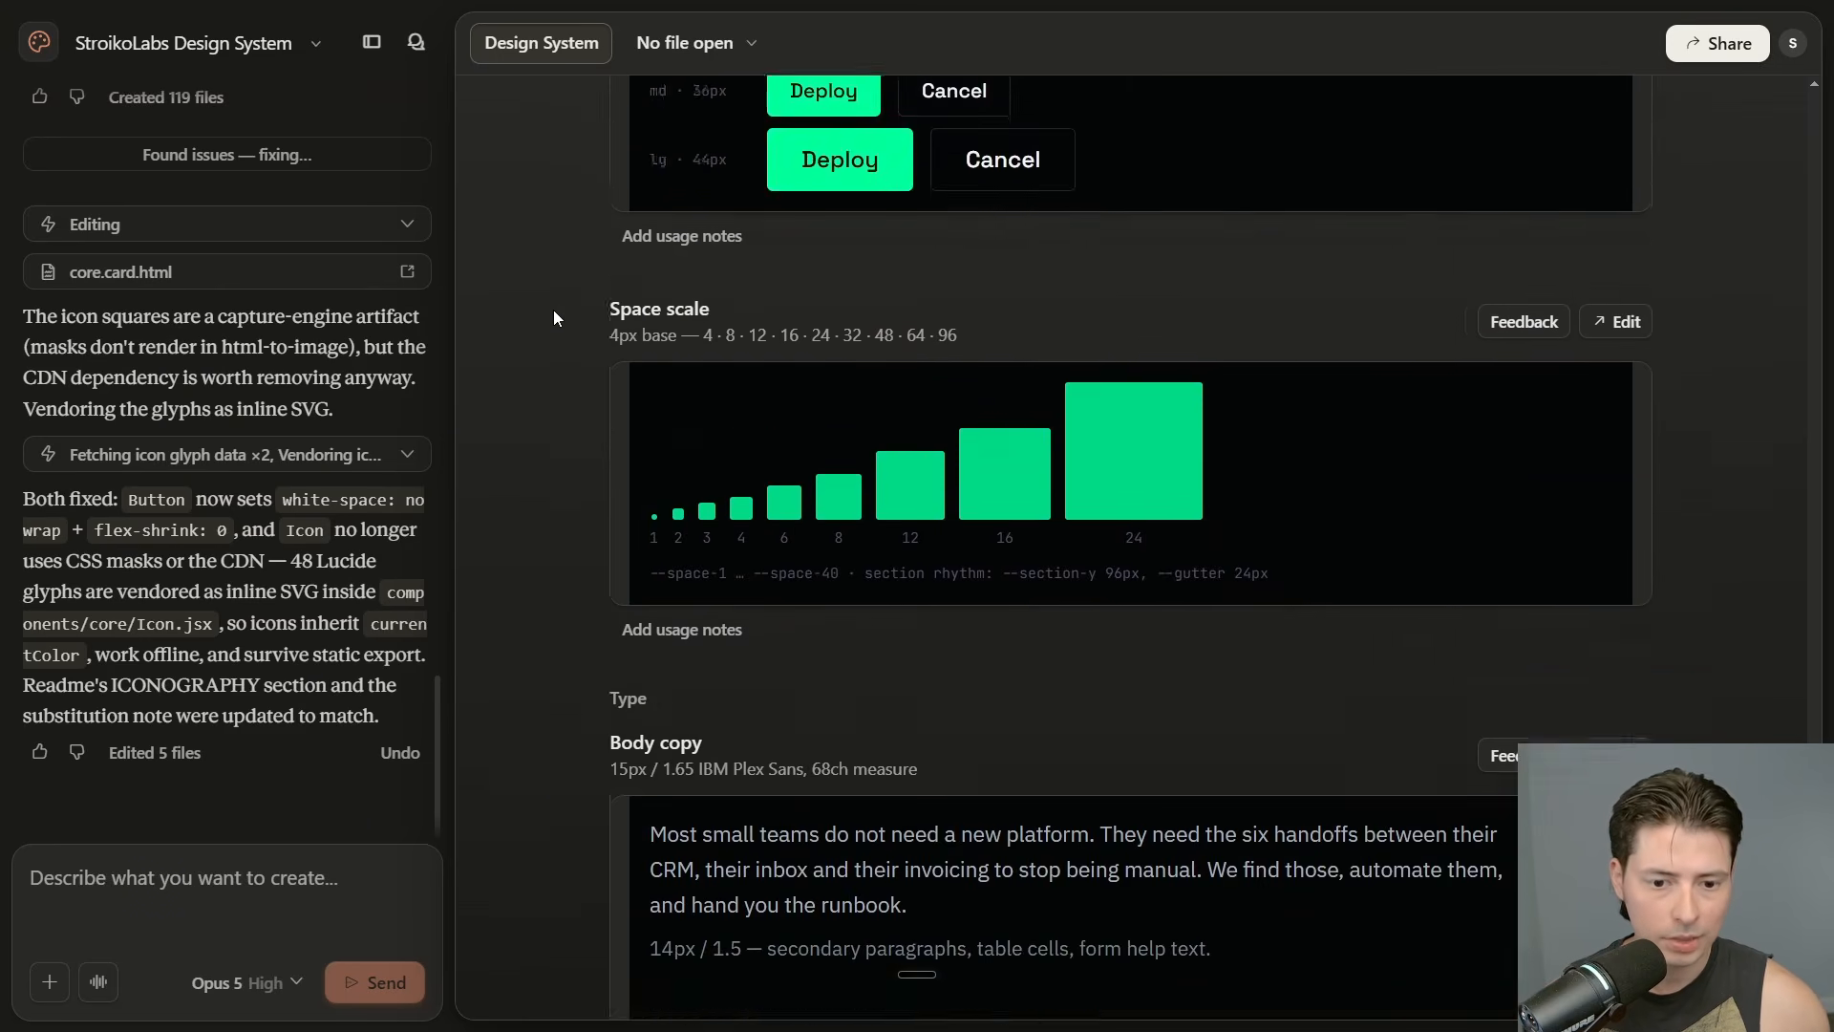
scroll(554, 317, "down", 20)
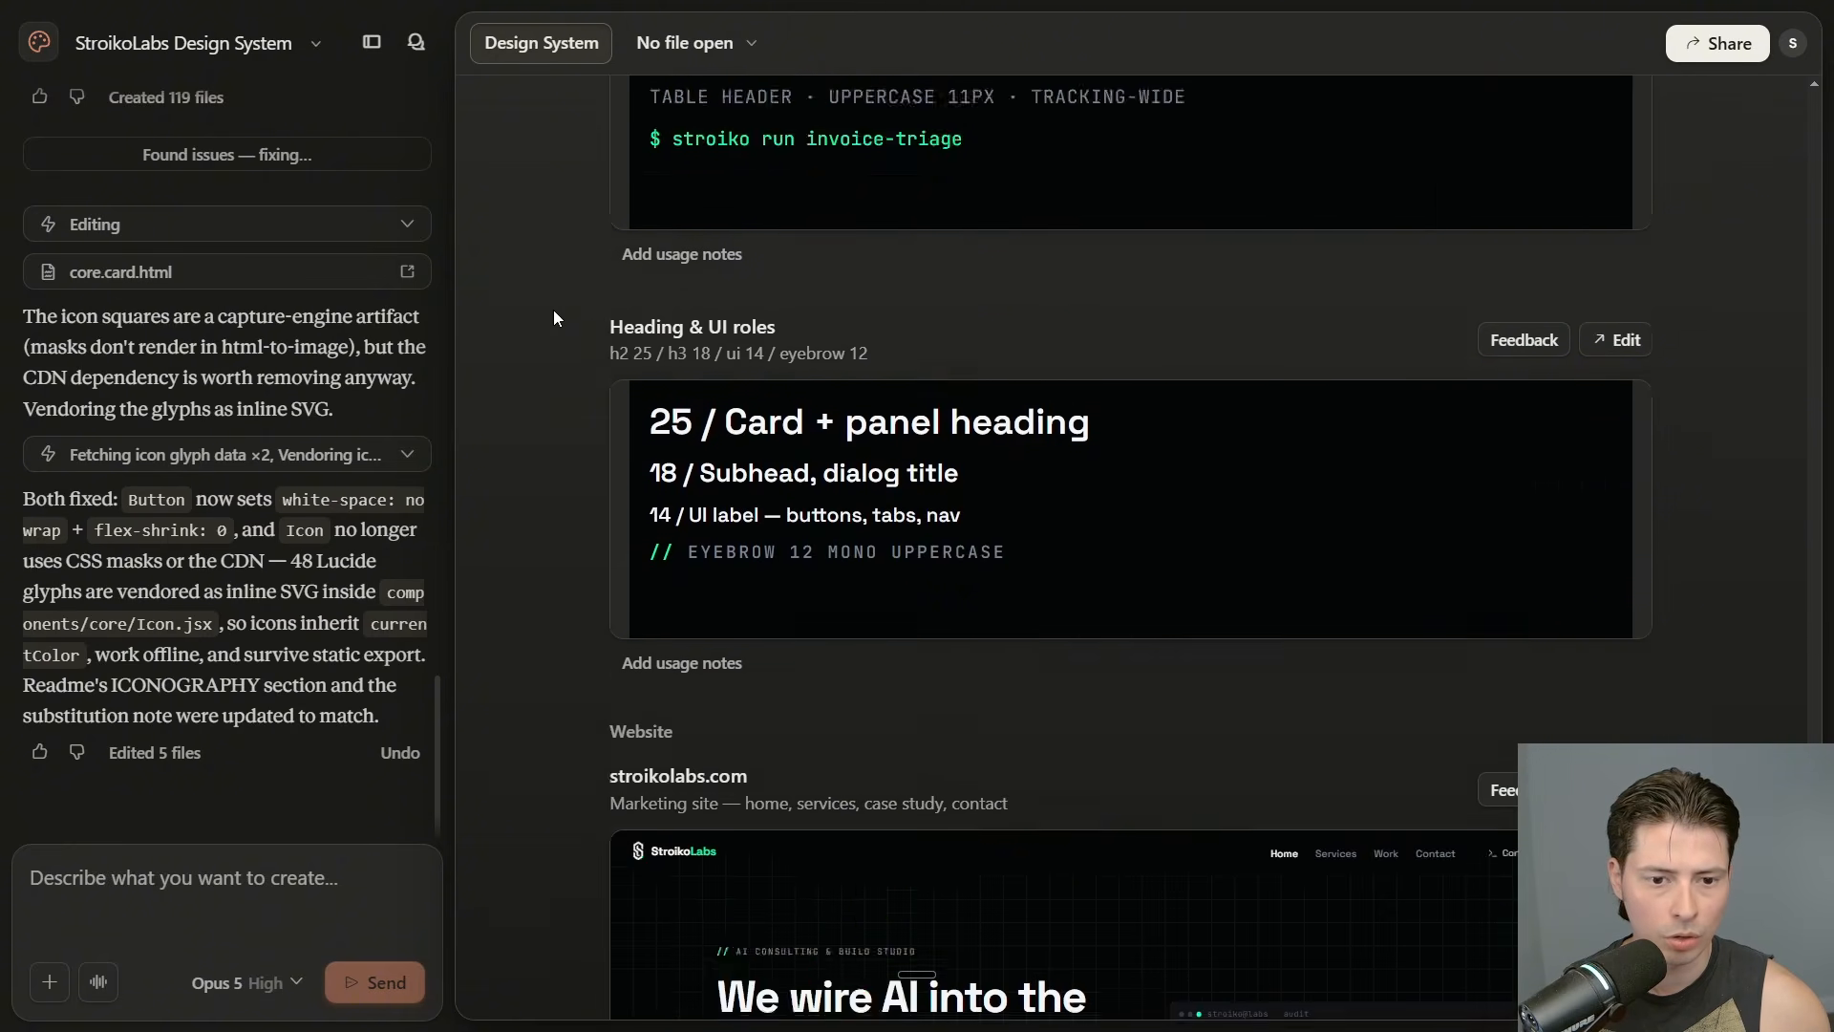
scroll(554, 317, "down", 6)
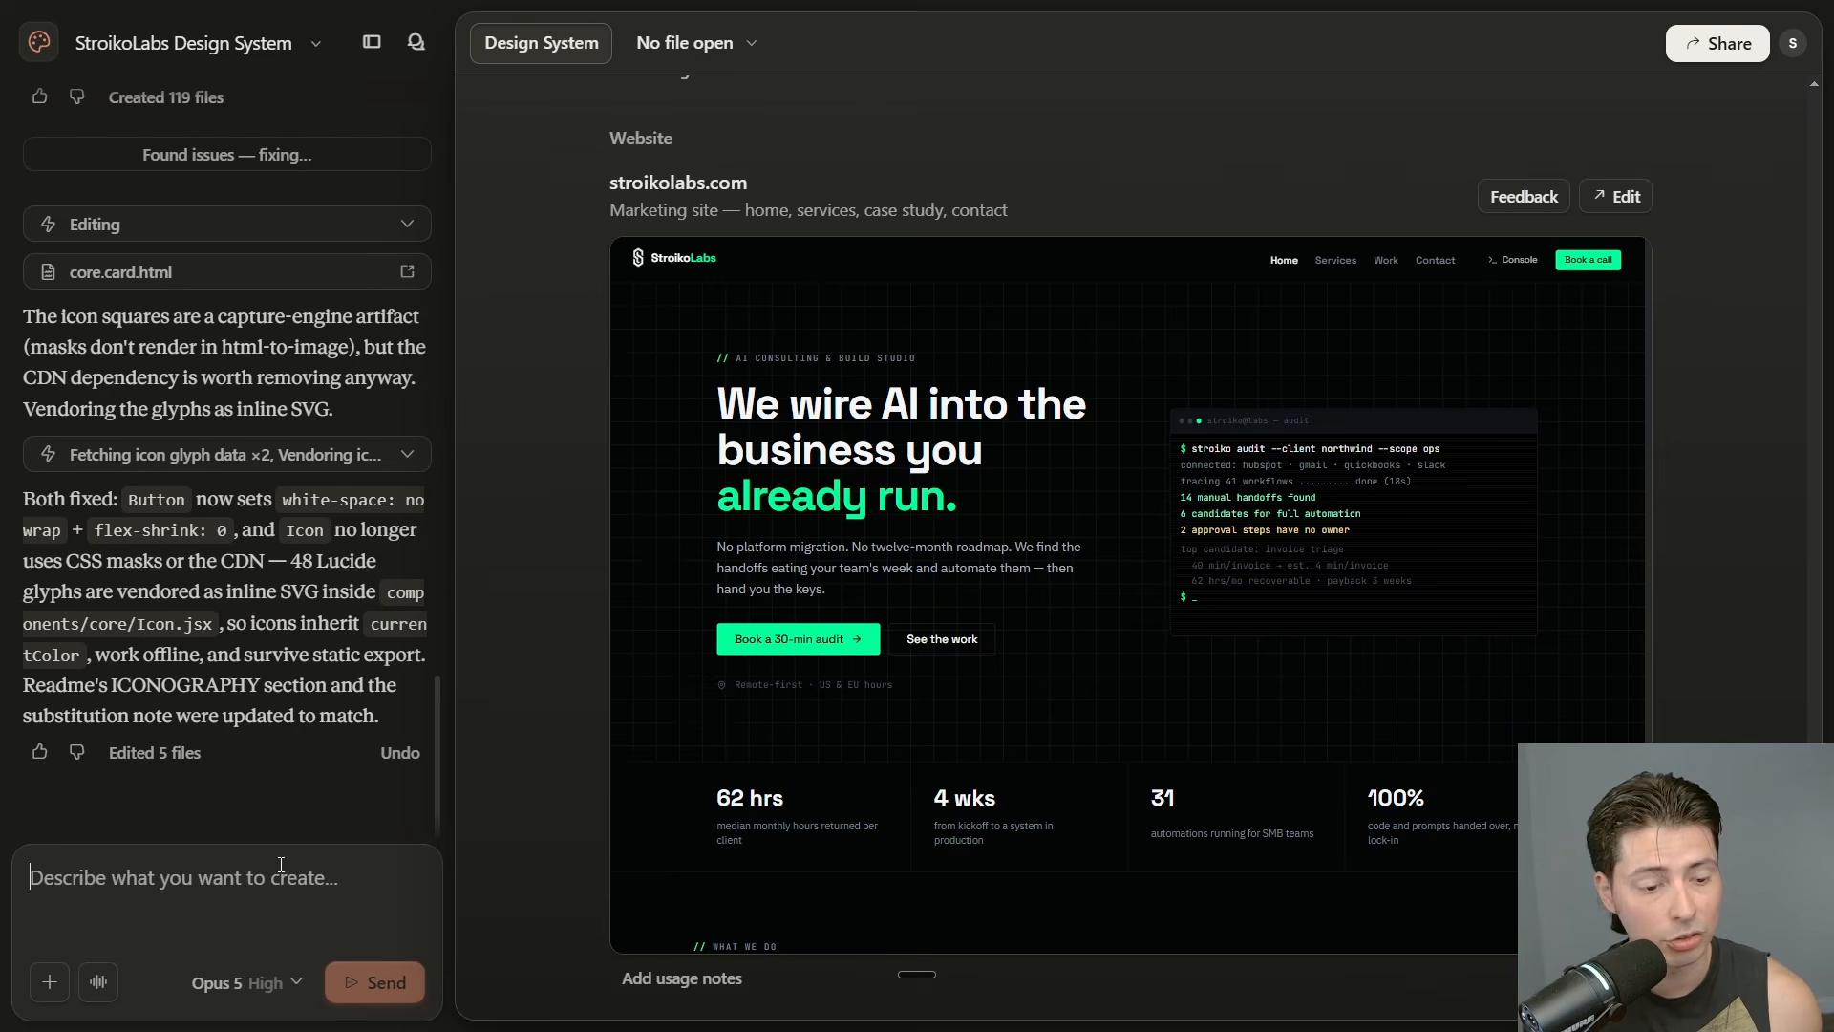
left_click(227, 907)
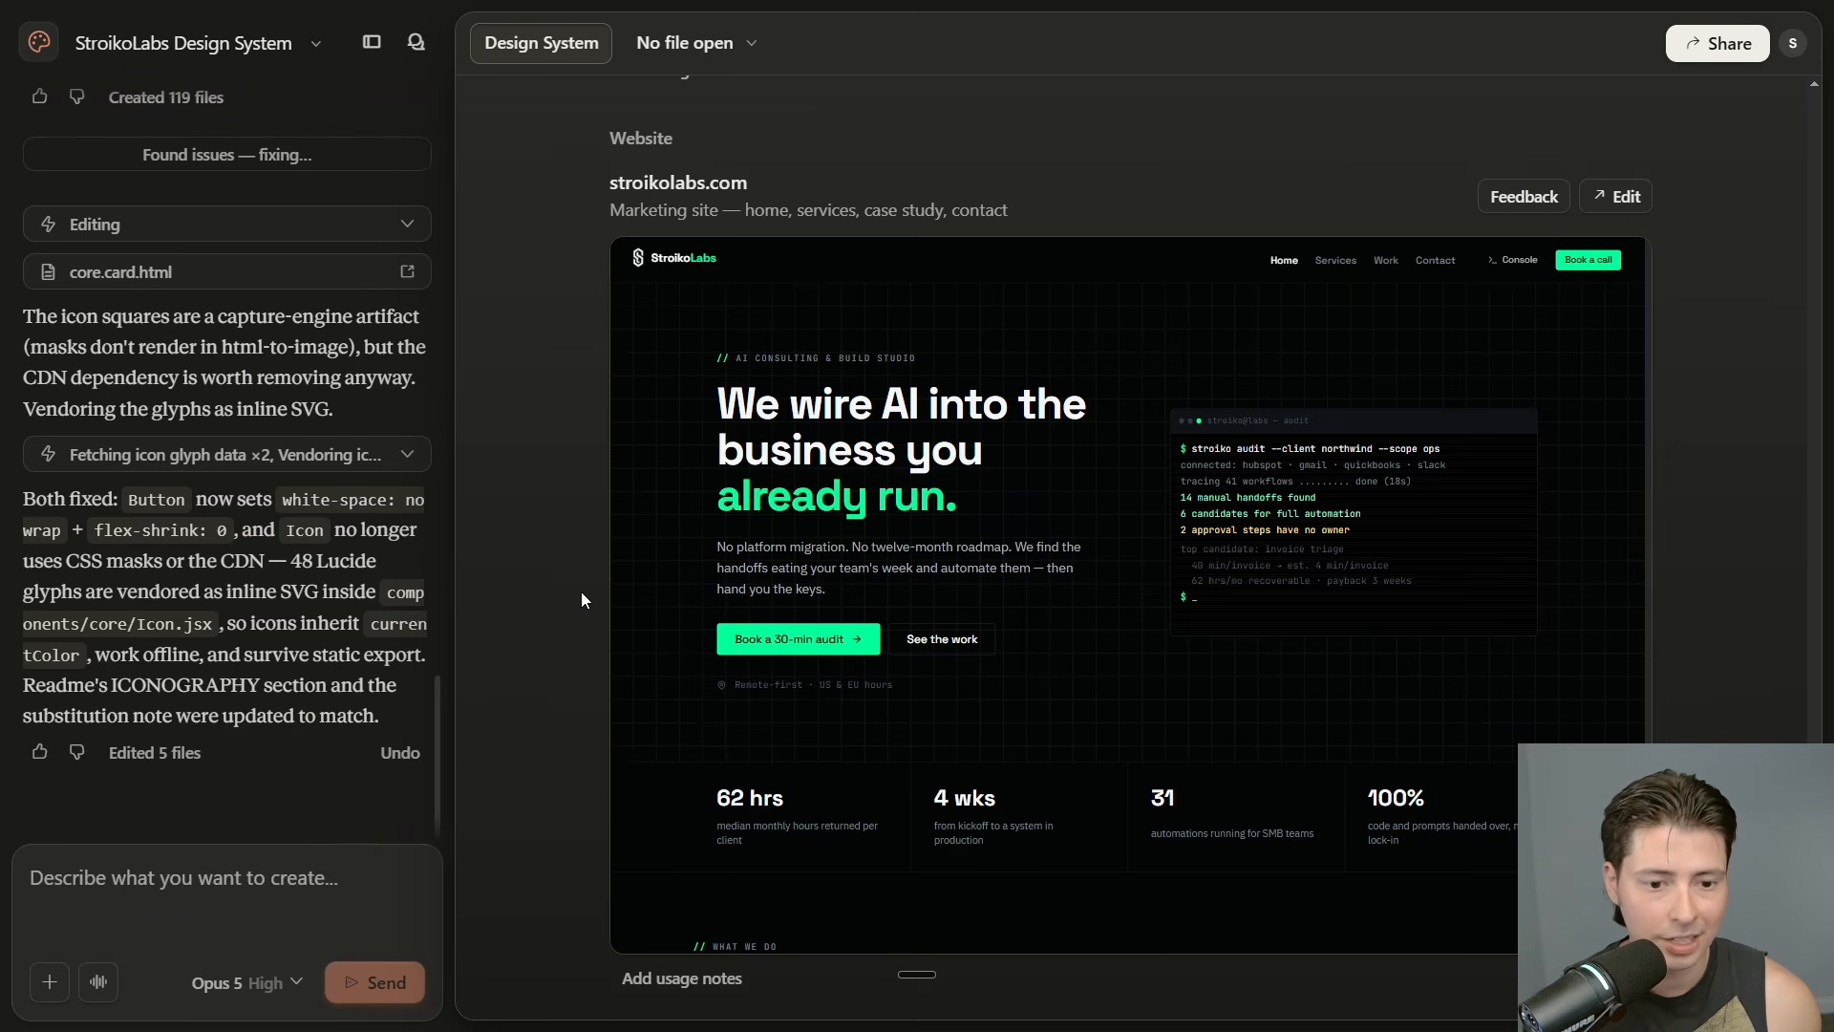
scroll(581, 592, "down", 20)
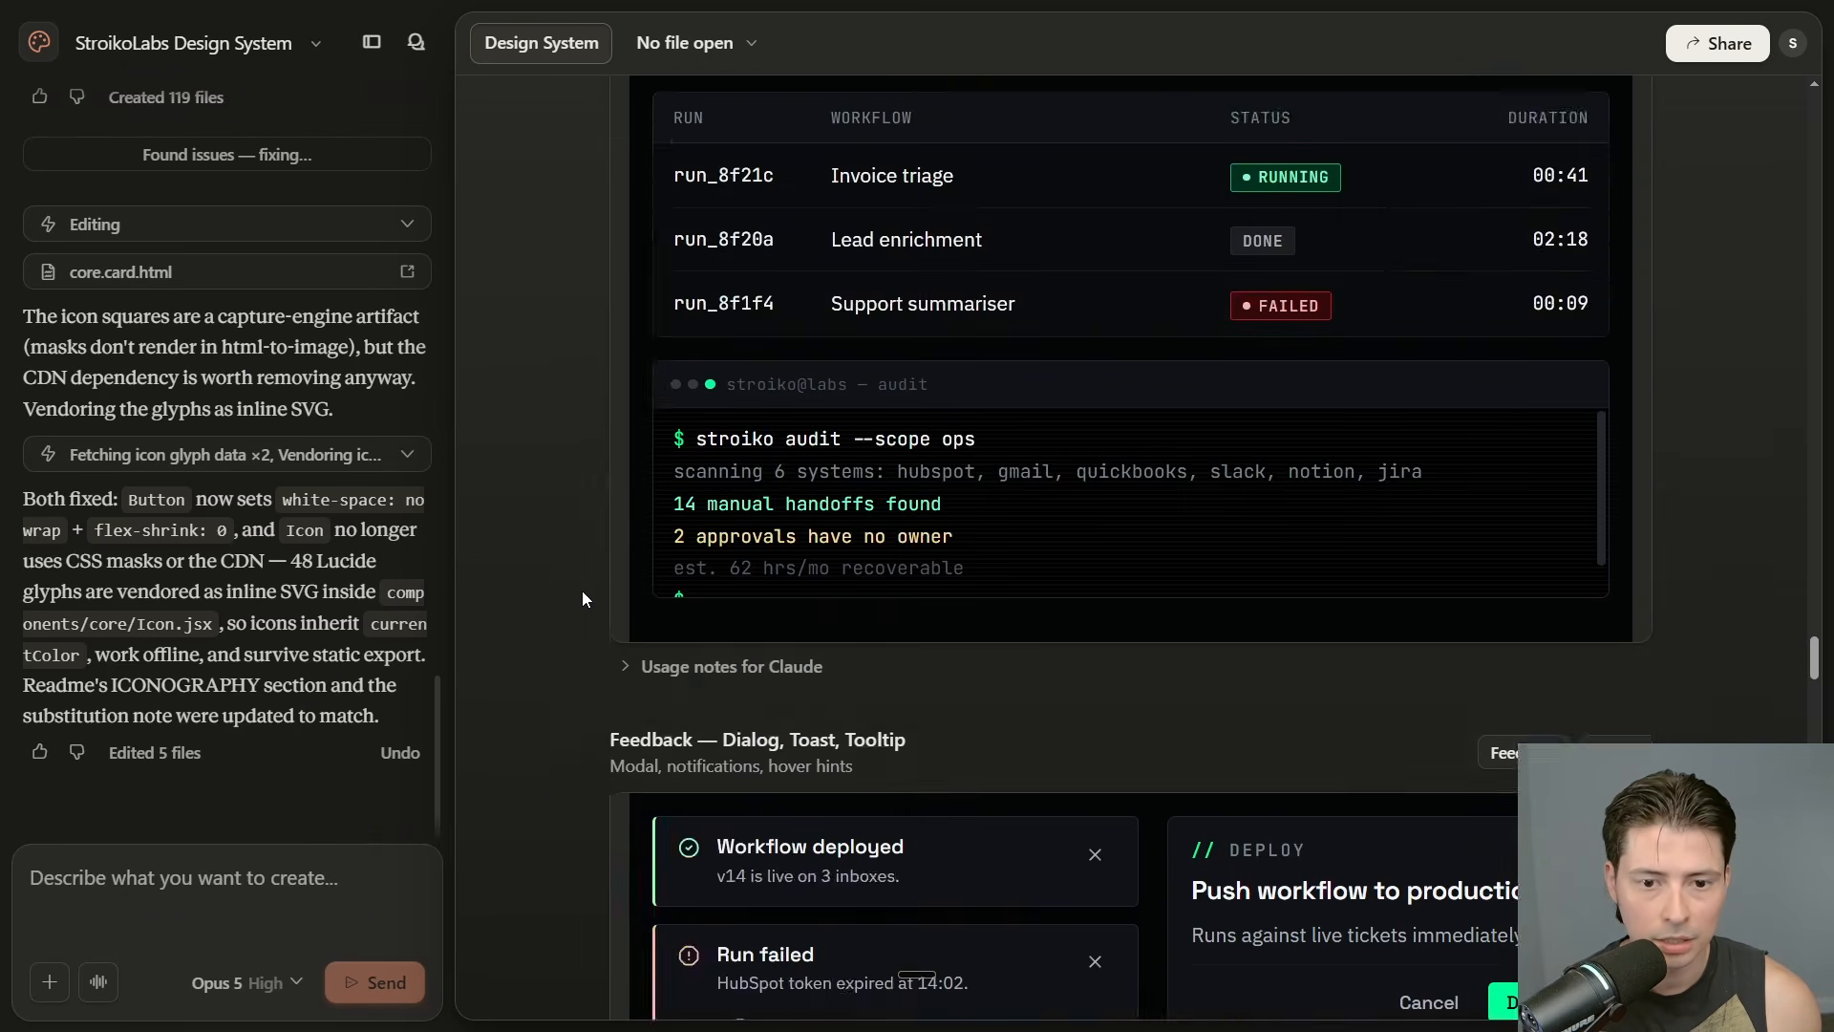
scroll(581, 590, "up", 15)
scroll(582, 592, "up", 5)
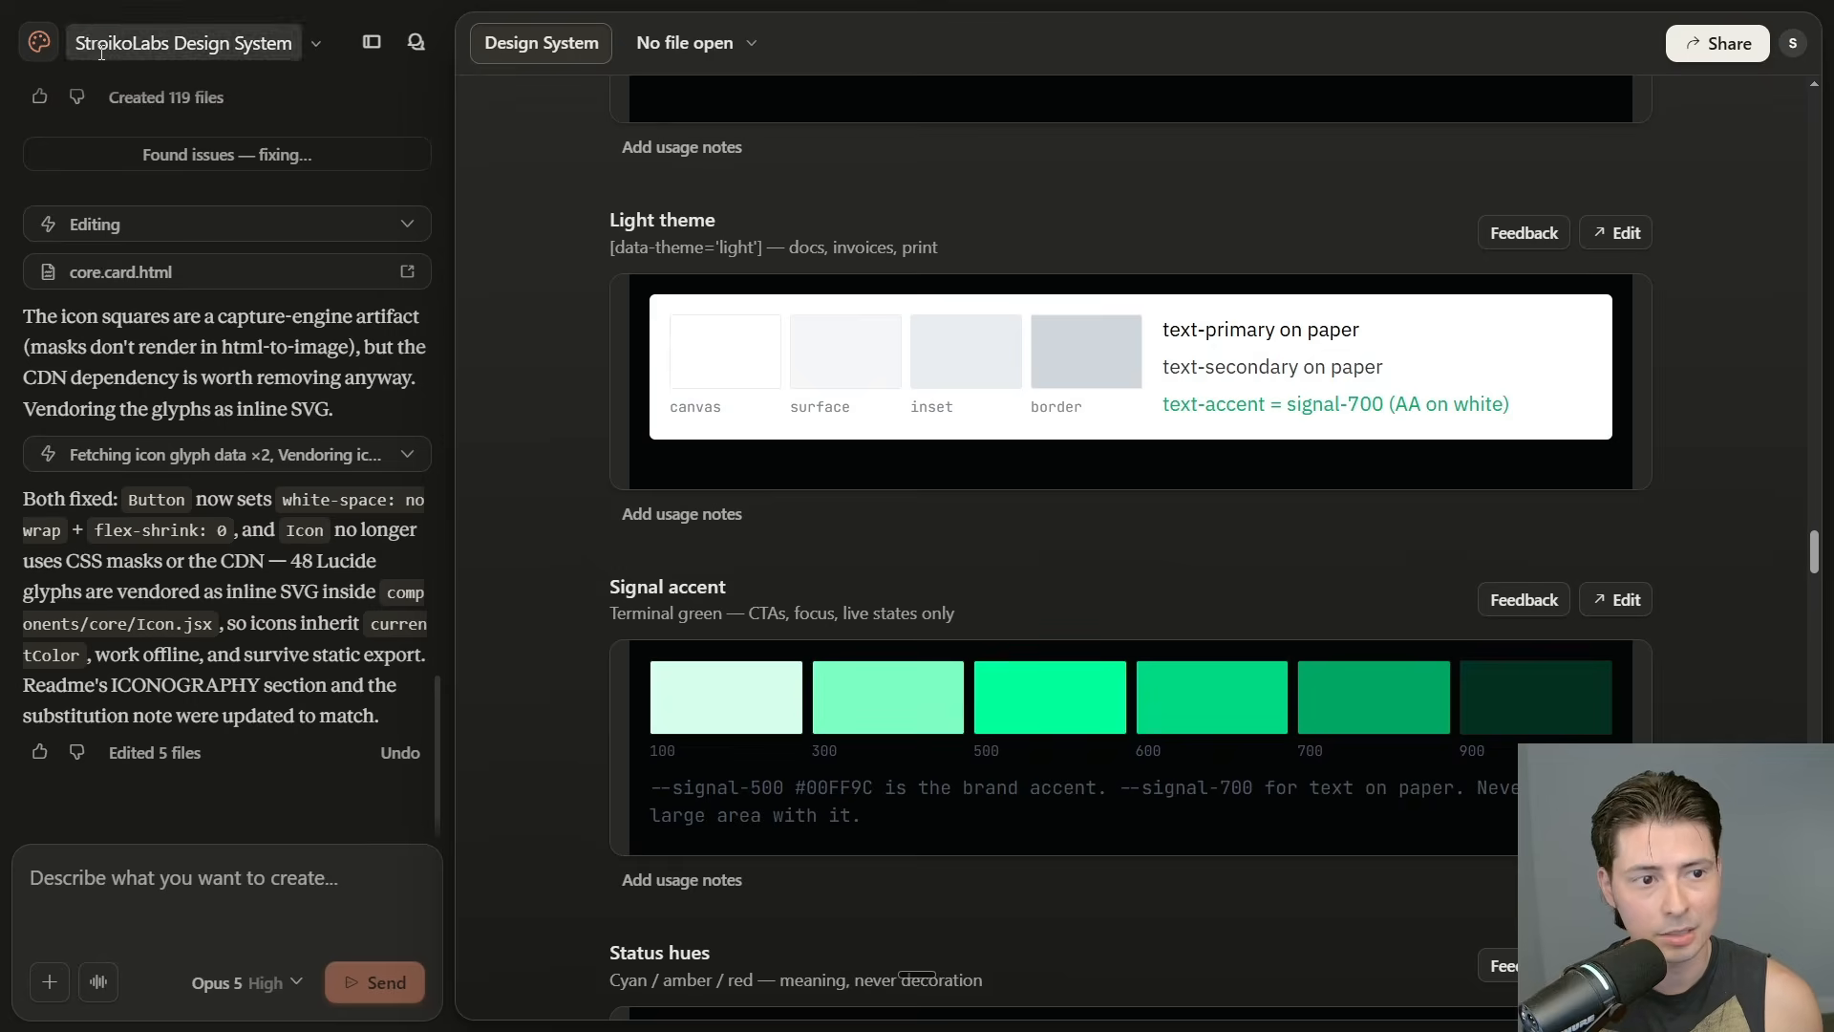
Return to the Claude Design home page and choose StroikoLabs Design System as the design system for a new project
left_click(44, 42)
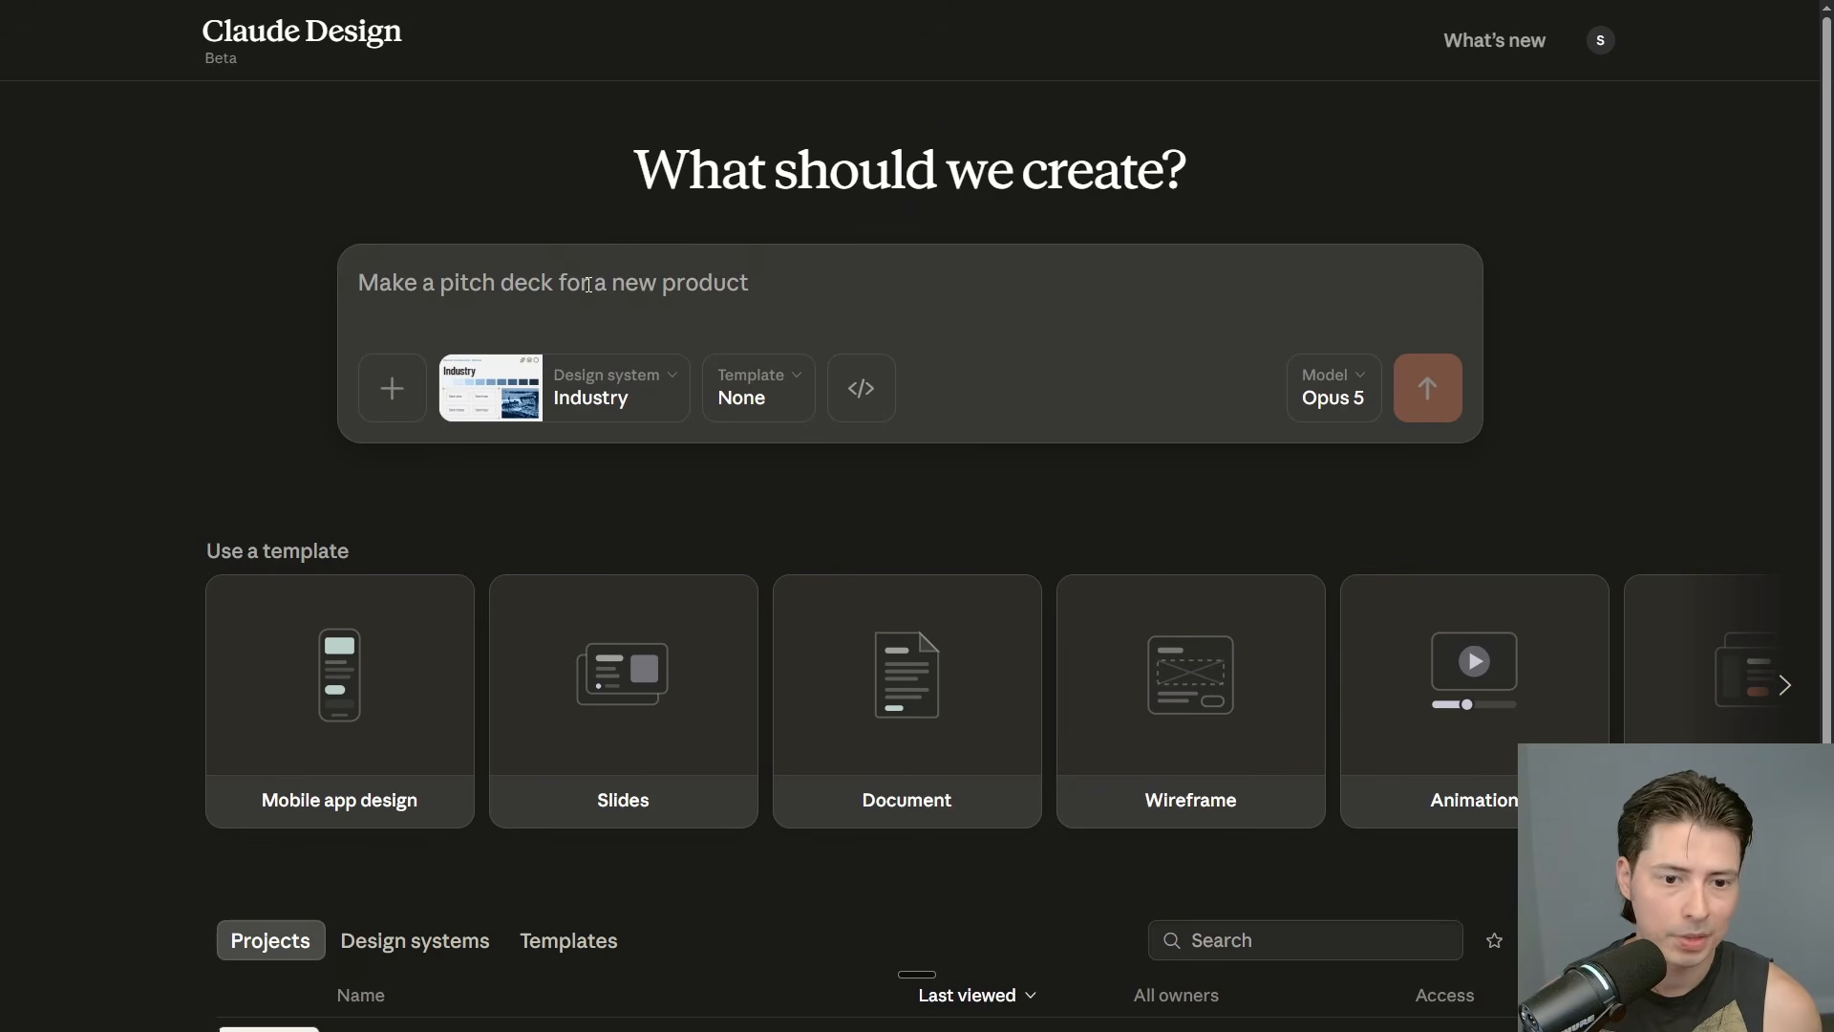
left_click(659, 396)
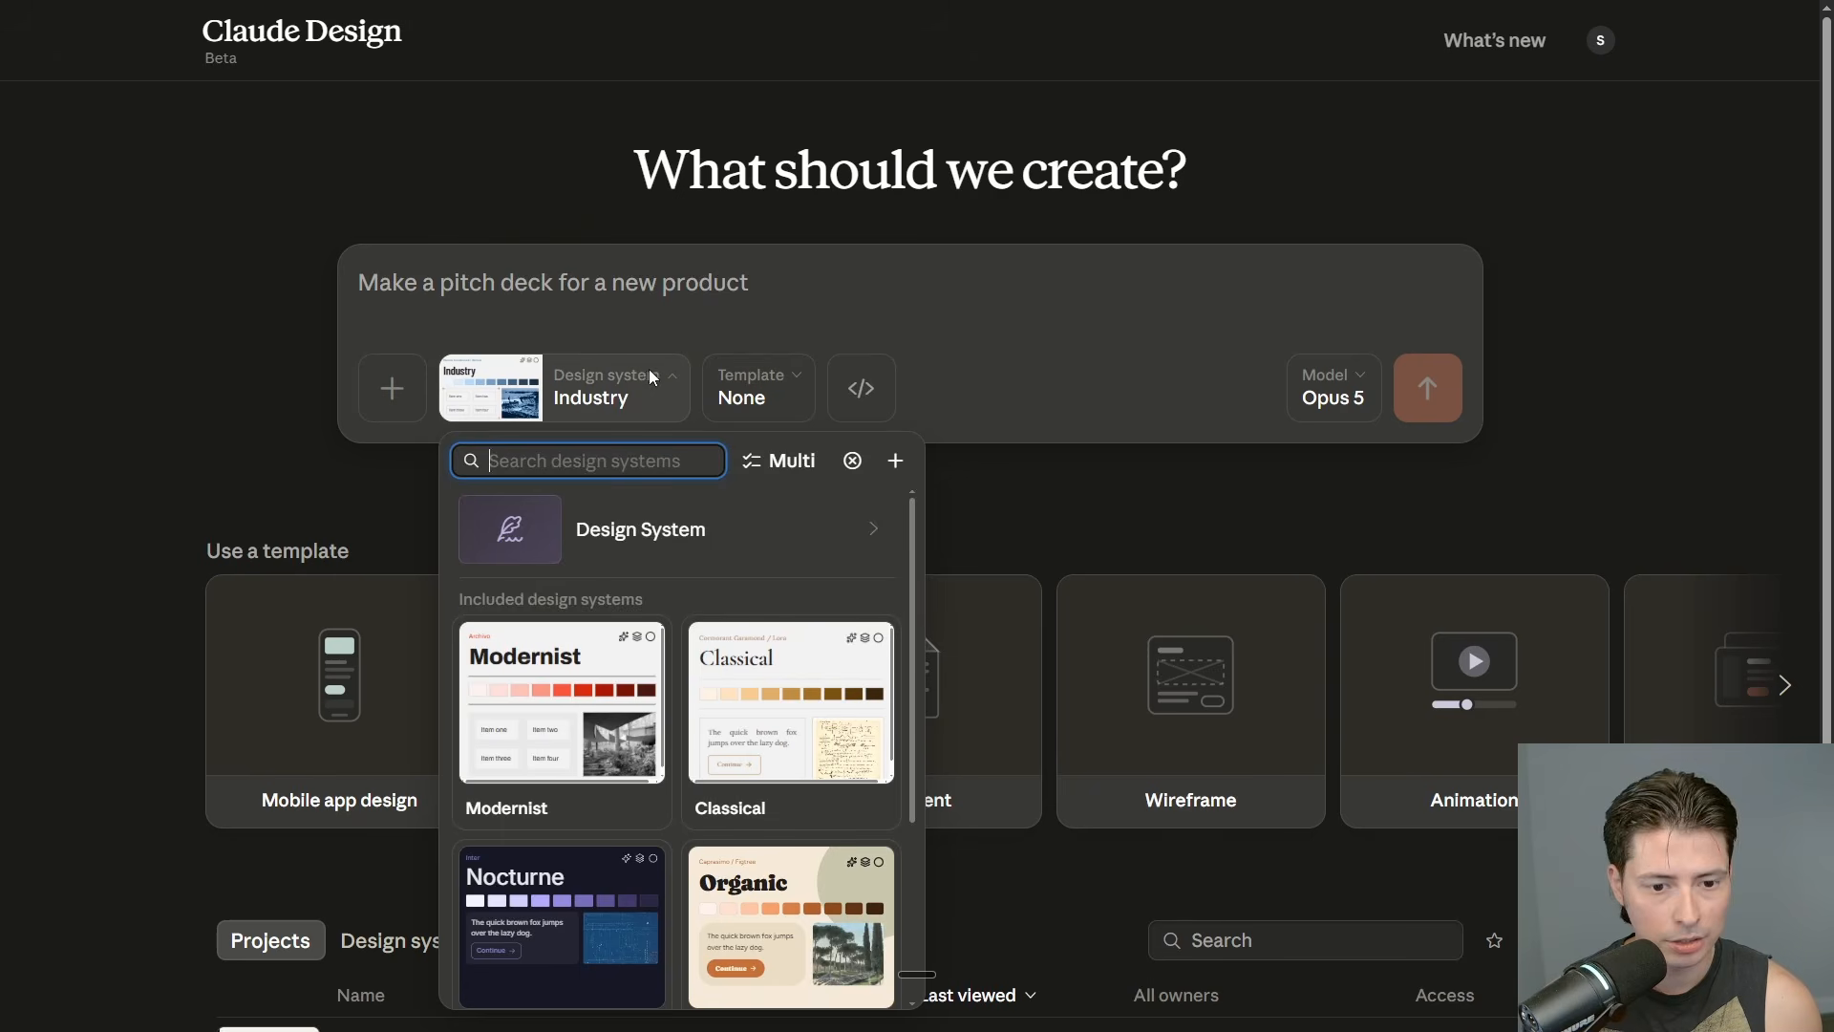
left_click(743, 537)
left_click(600, 399)
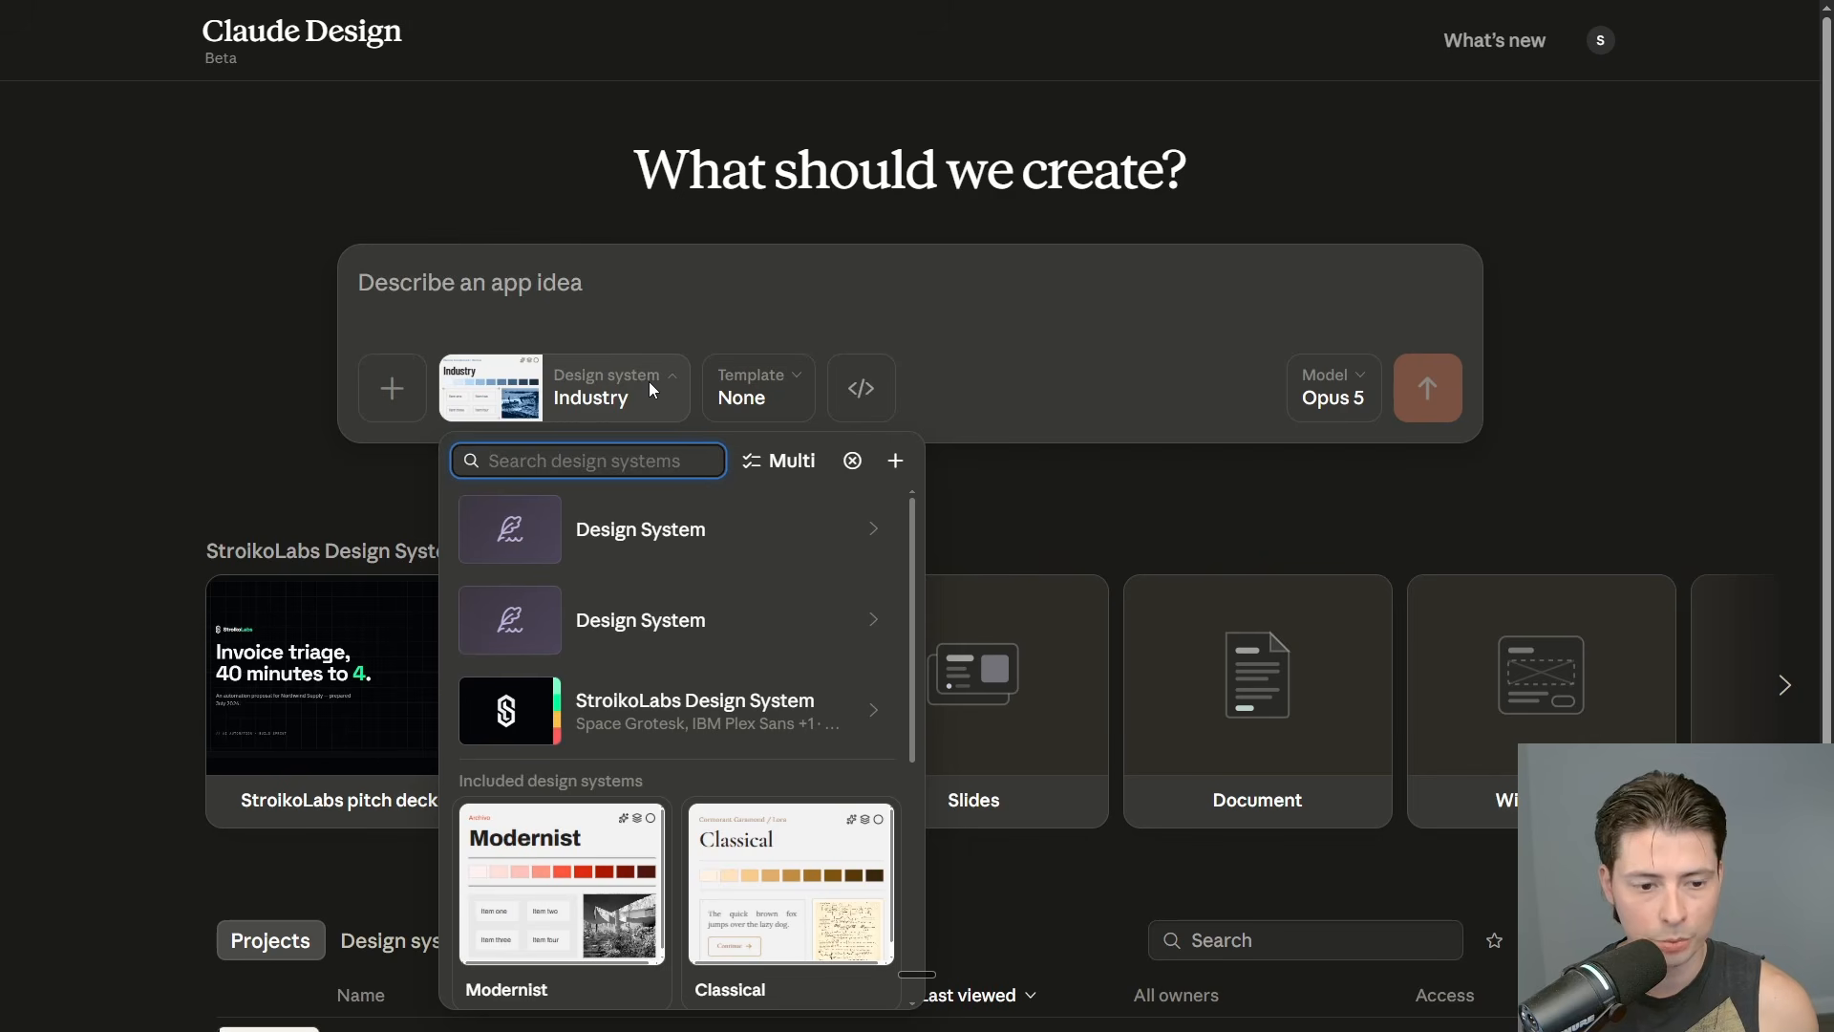
left_click(668, 716)
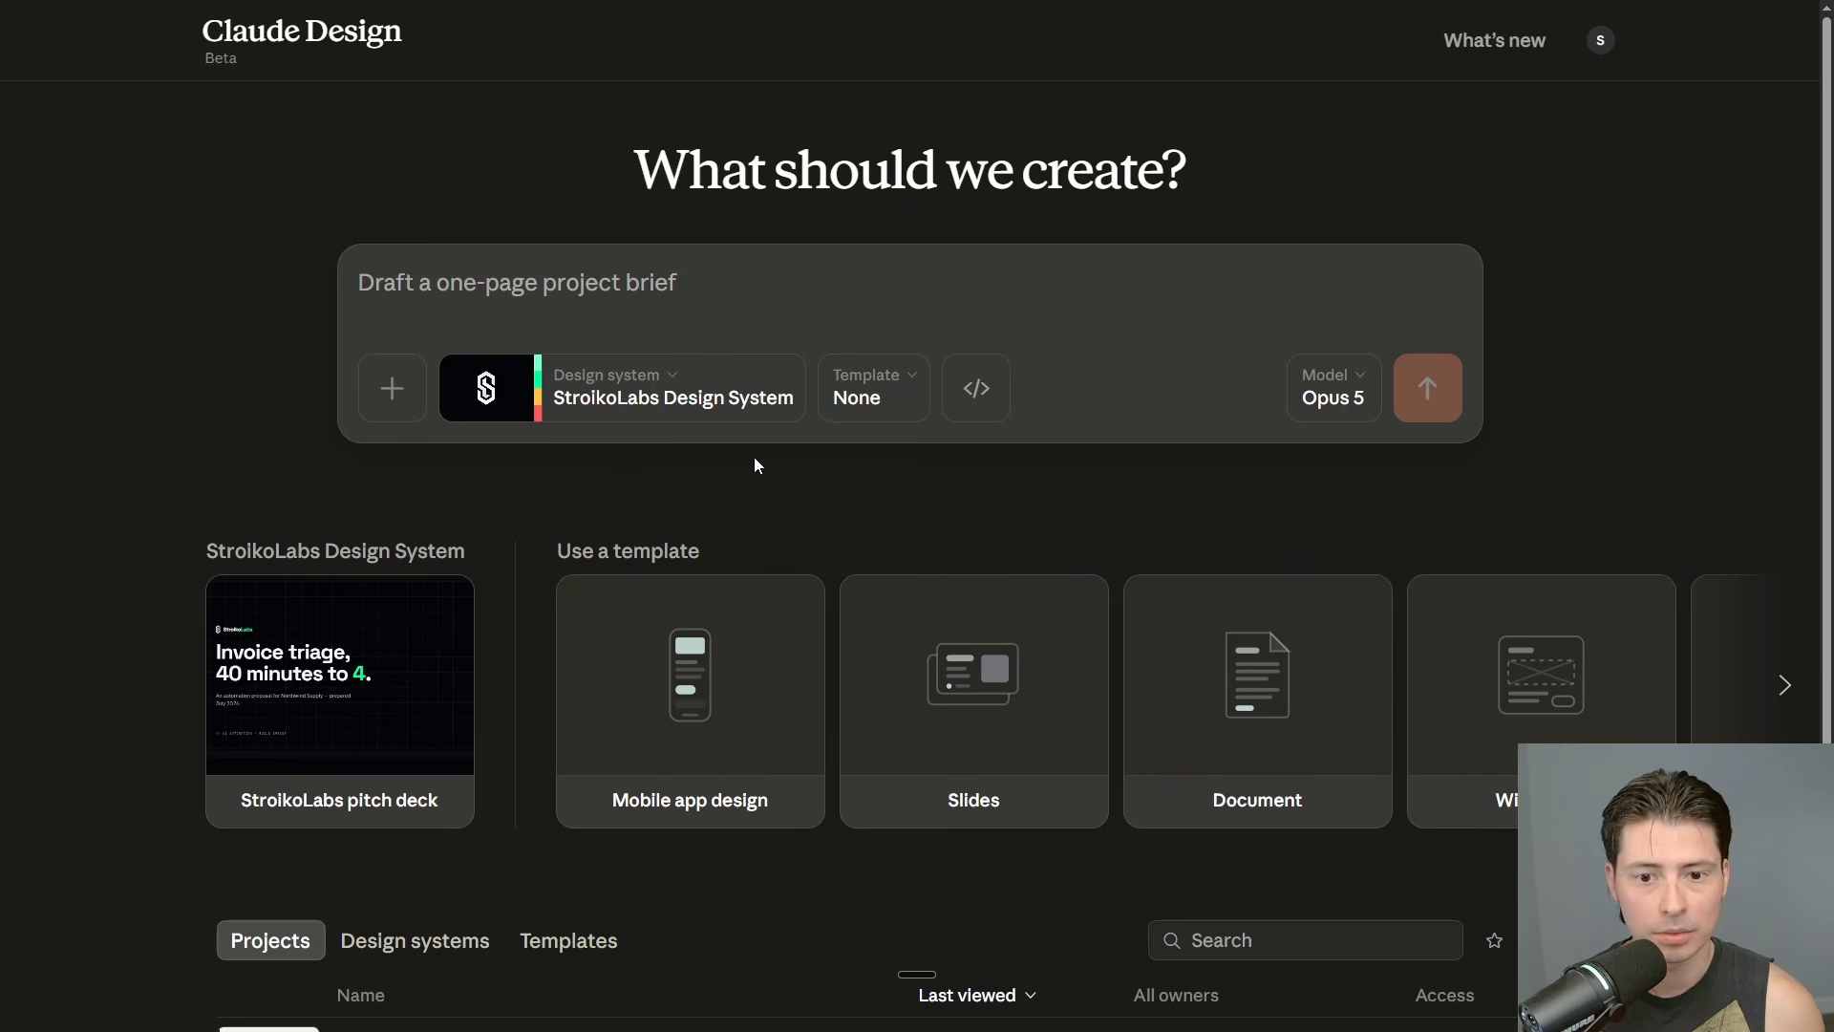
Look through the available templates, from the Deck and Landing starters to the project types, leaving the template at None
left_click(883, 388)
scroll(959, 547, "down", 5)
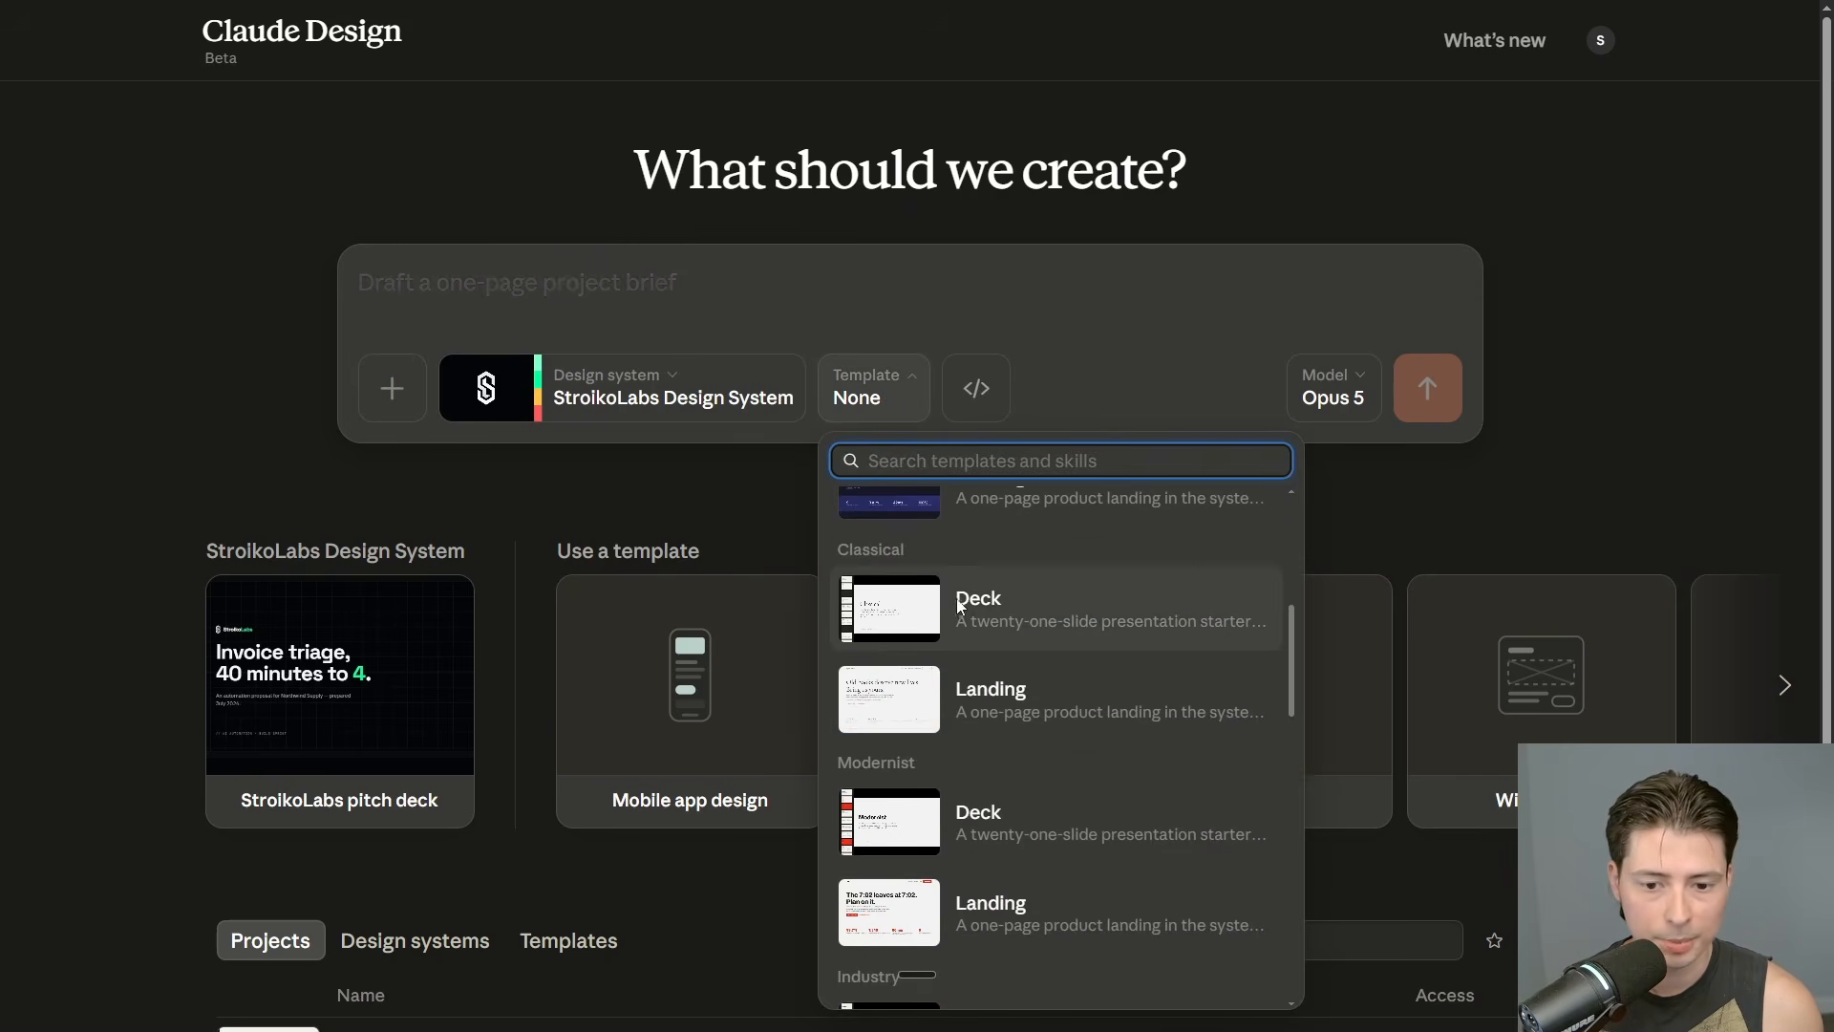
scroll(1001, 606, "down", 7)
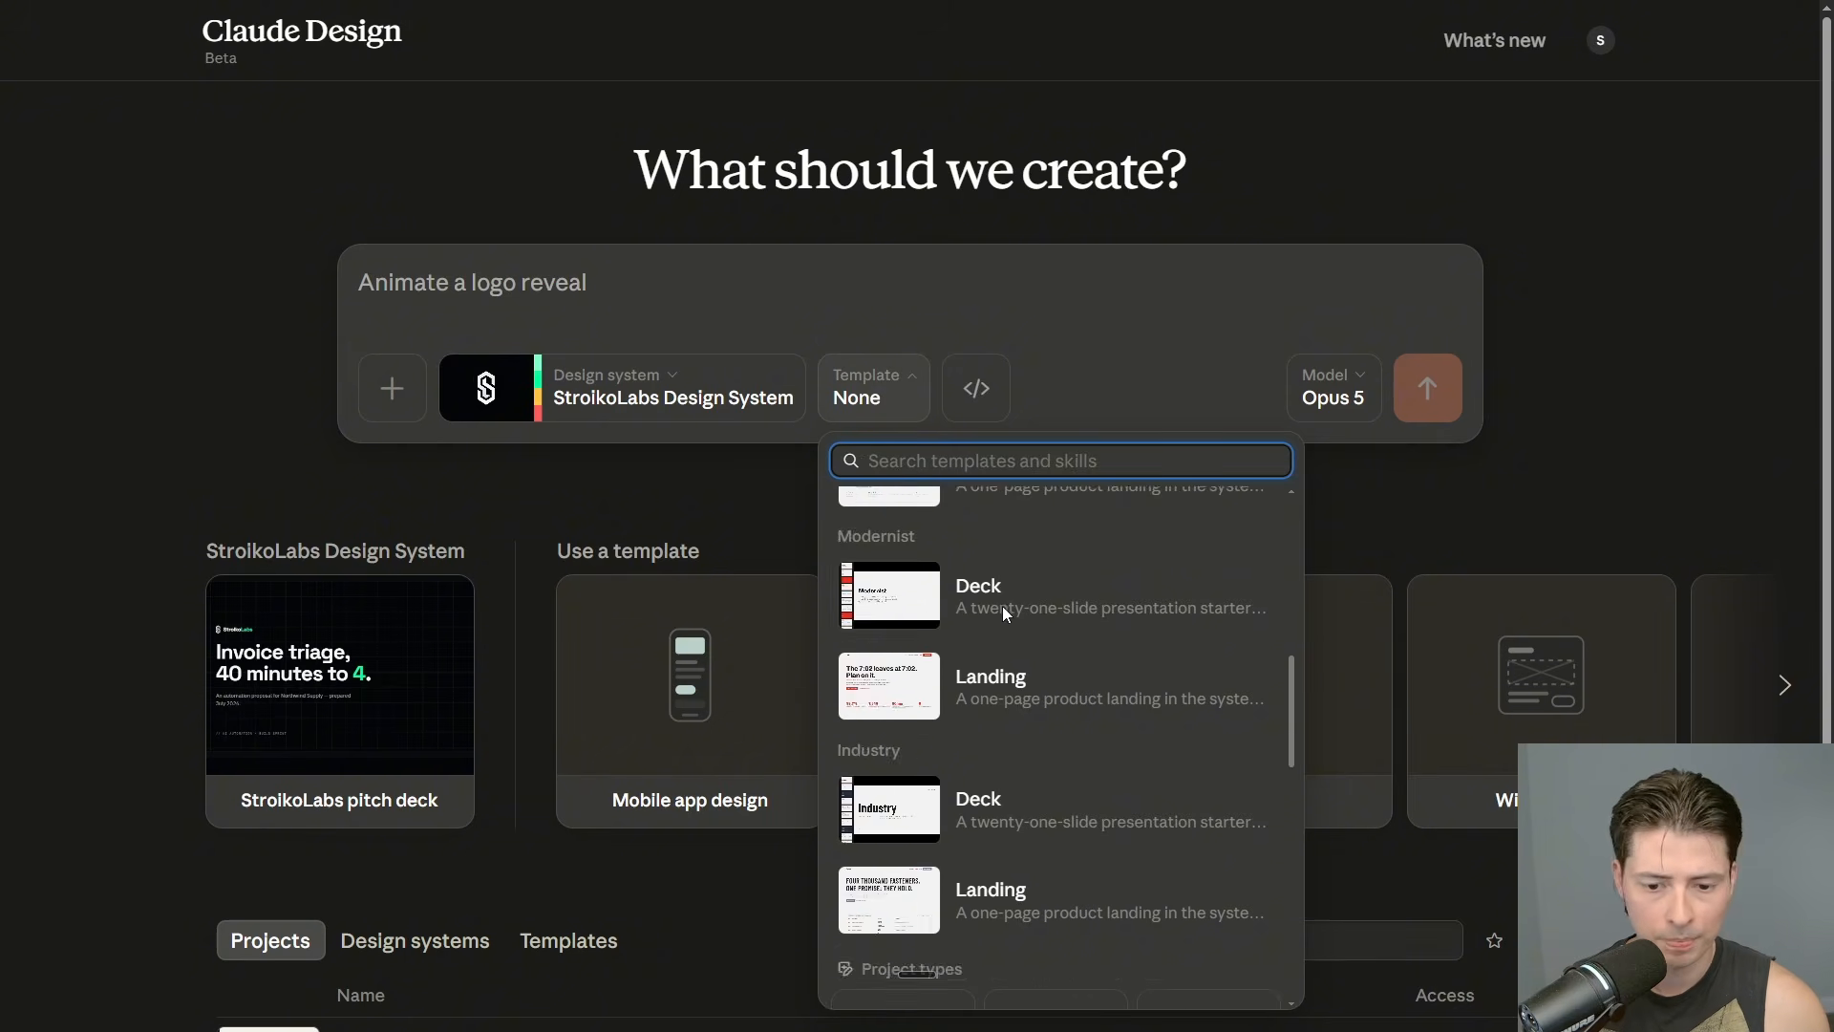
scroll(984, 601, "down", 1)
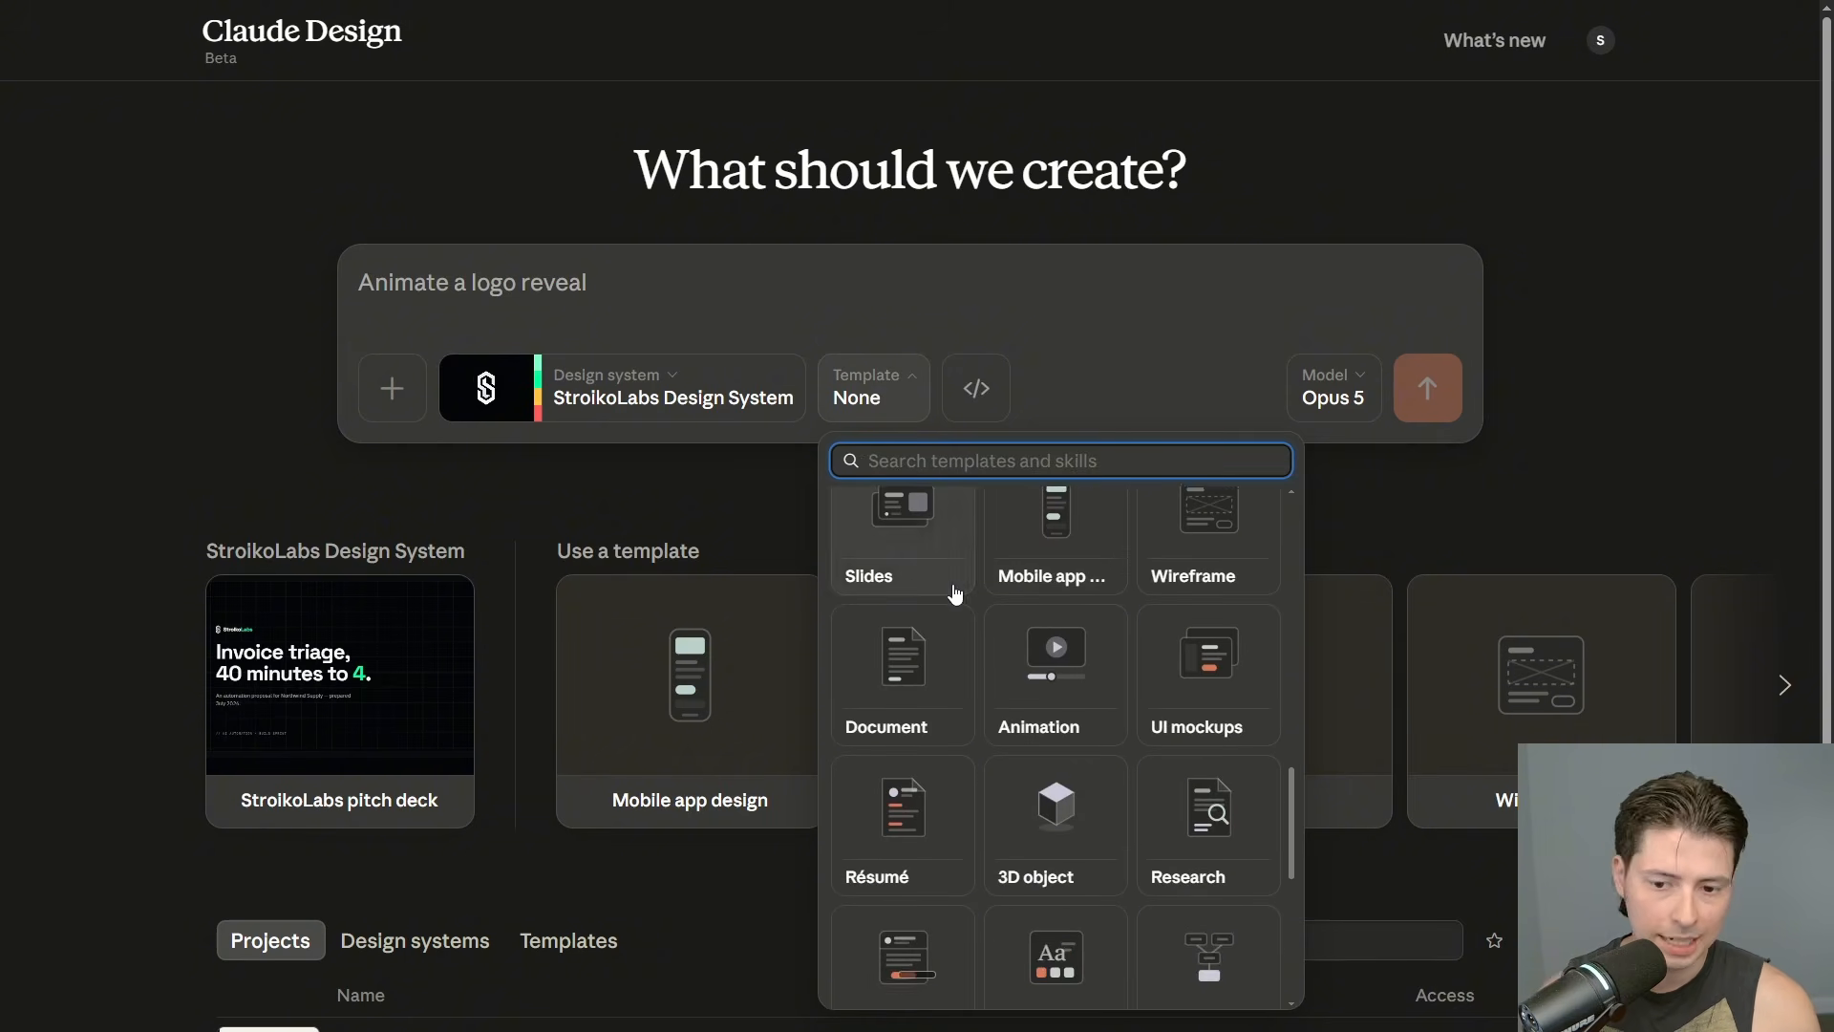
scroll(1099, 631, "up", 1)
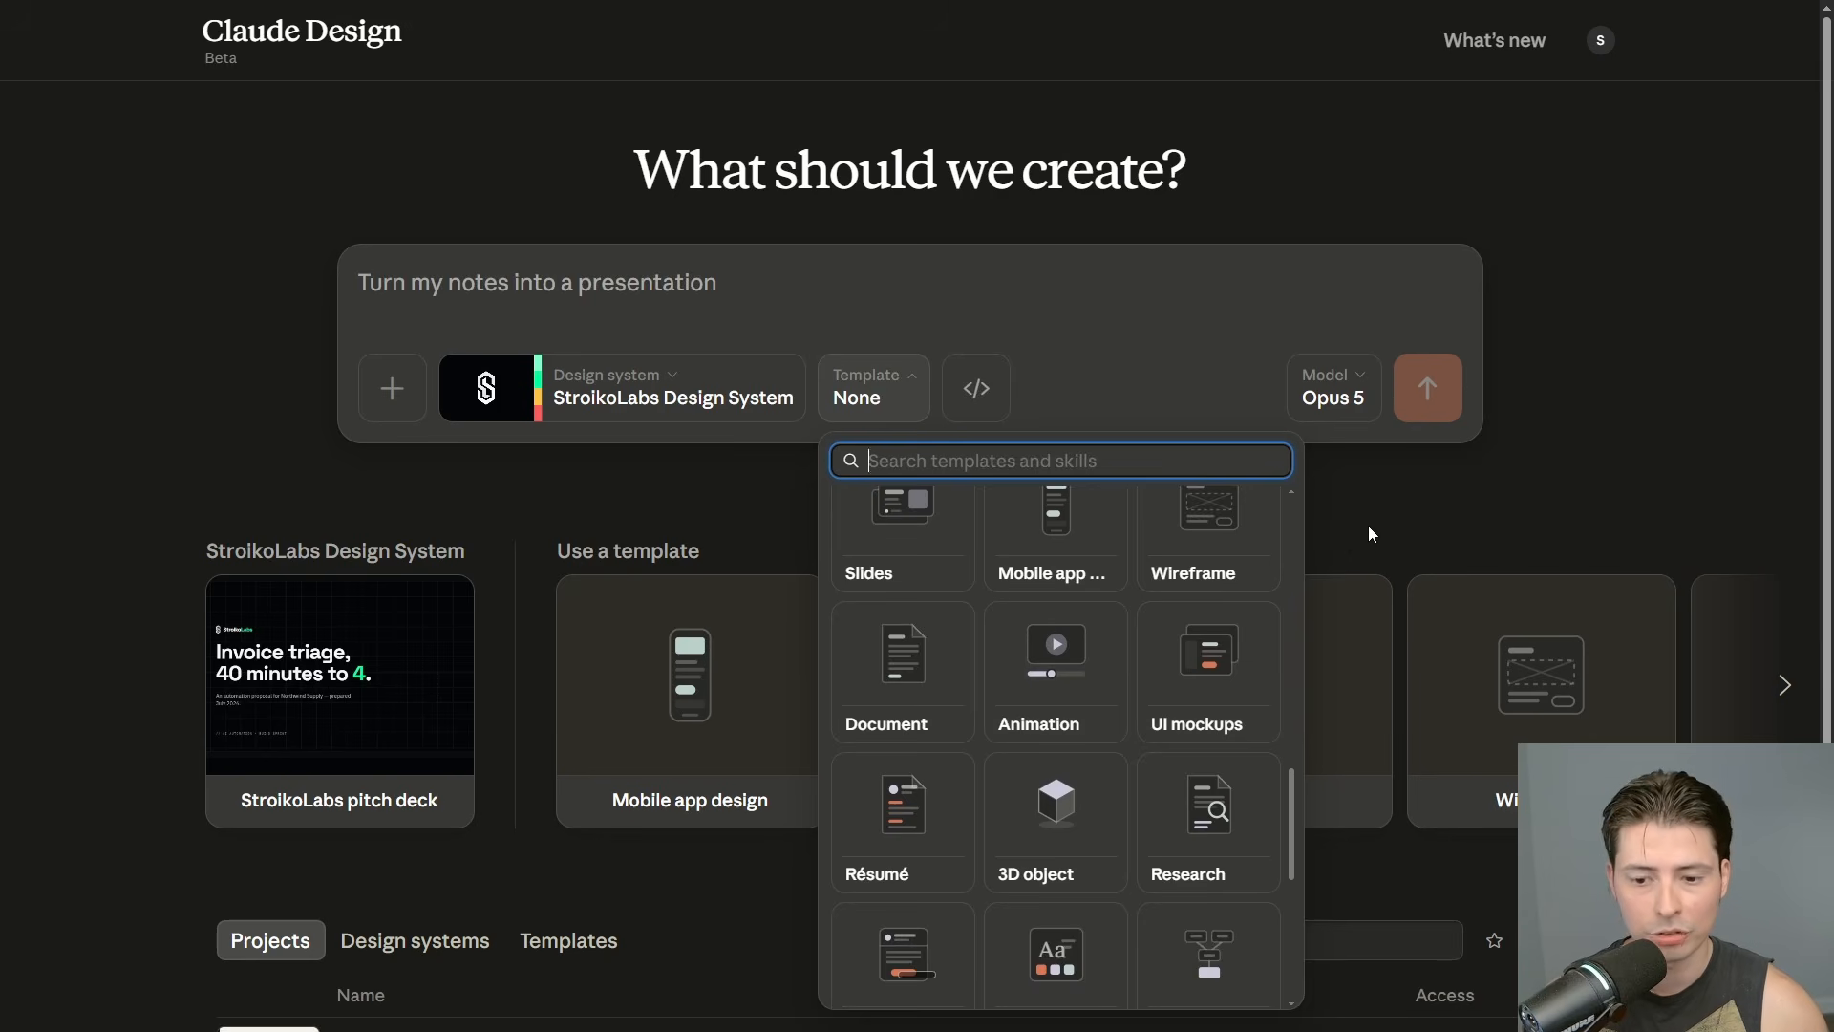
left_click(1368, 524)
Write a prompt for a two-page StroikoLabs website: company and services, plus About Us covering full-stack applications, hundreds of clients served and great customer satisfaction
left_click(840, 711)
scroll(828, 686, "down", 2)
scroll(956, 668, "up", 2)
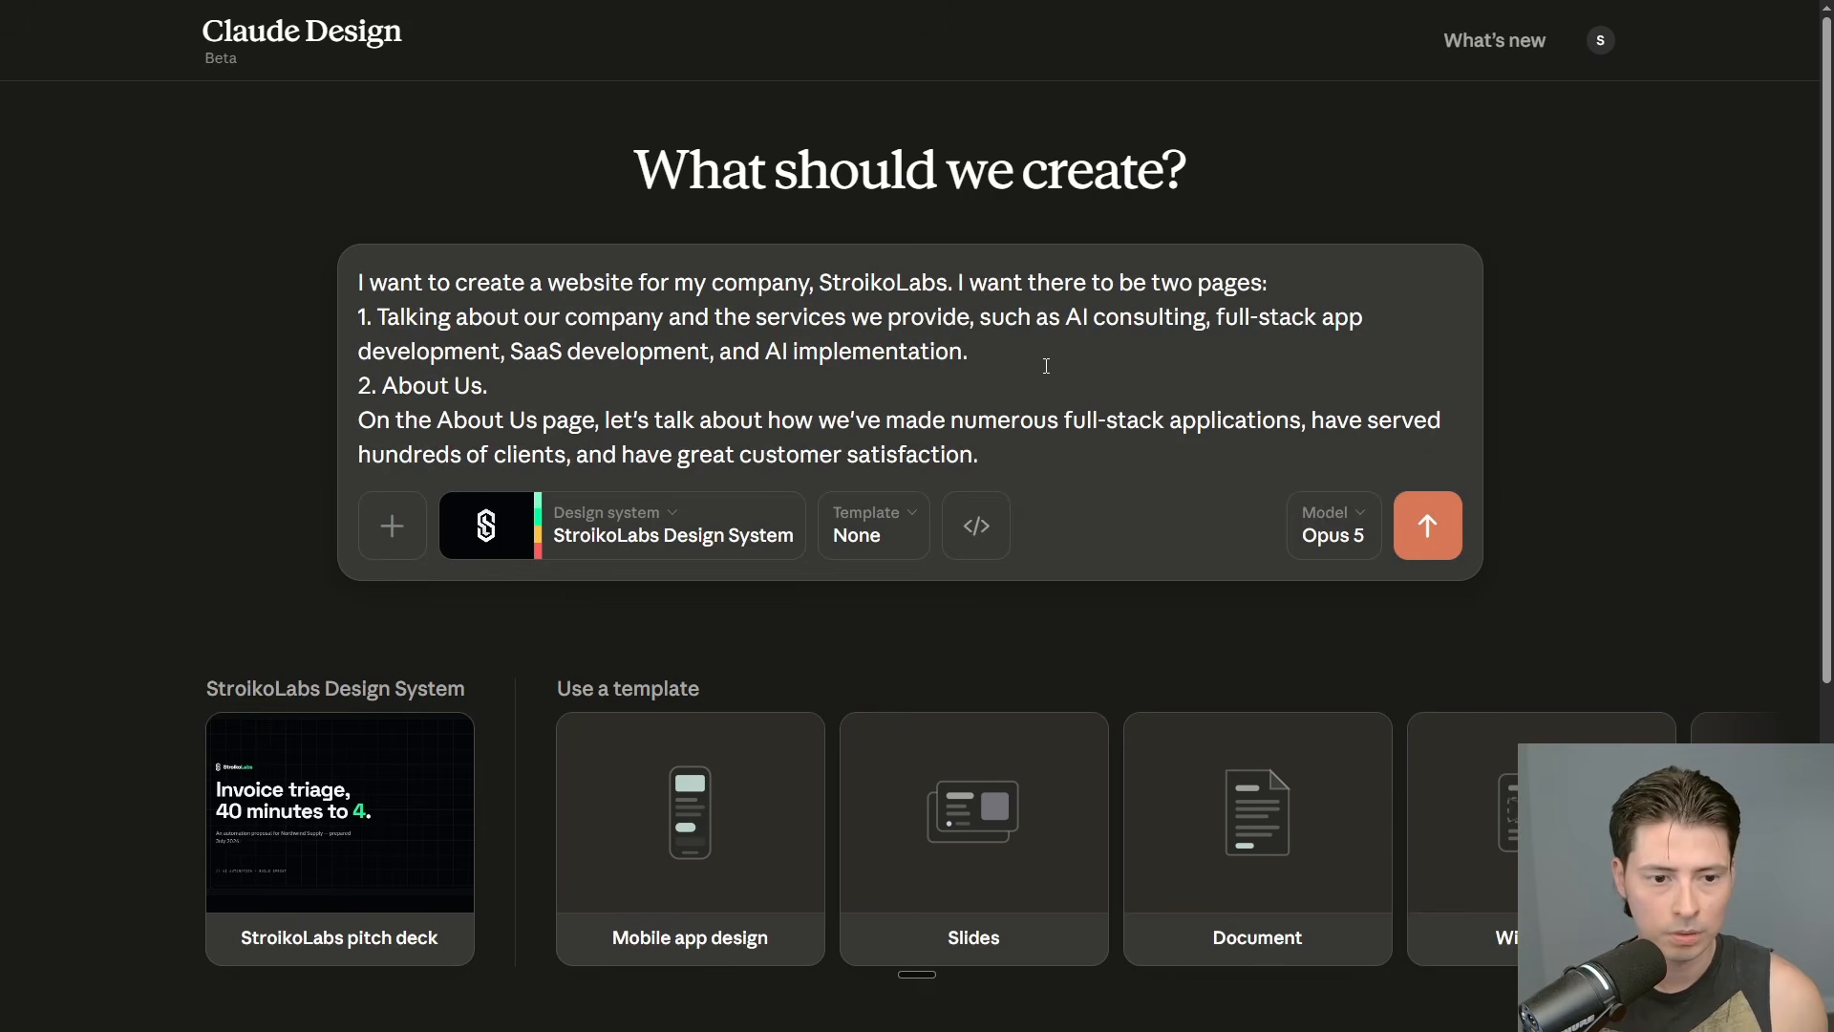
Choose the UI mockups template for the StroikoLabs website prompt and submit it for generation
scroll(1046, 366, "down", 1)
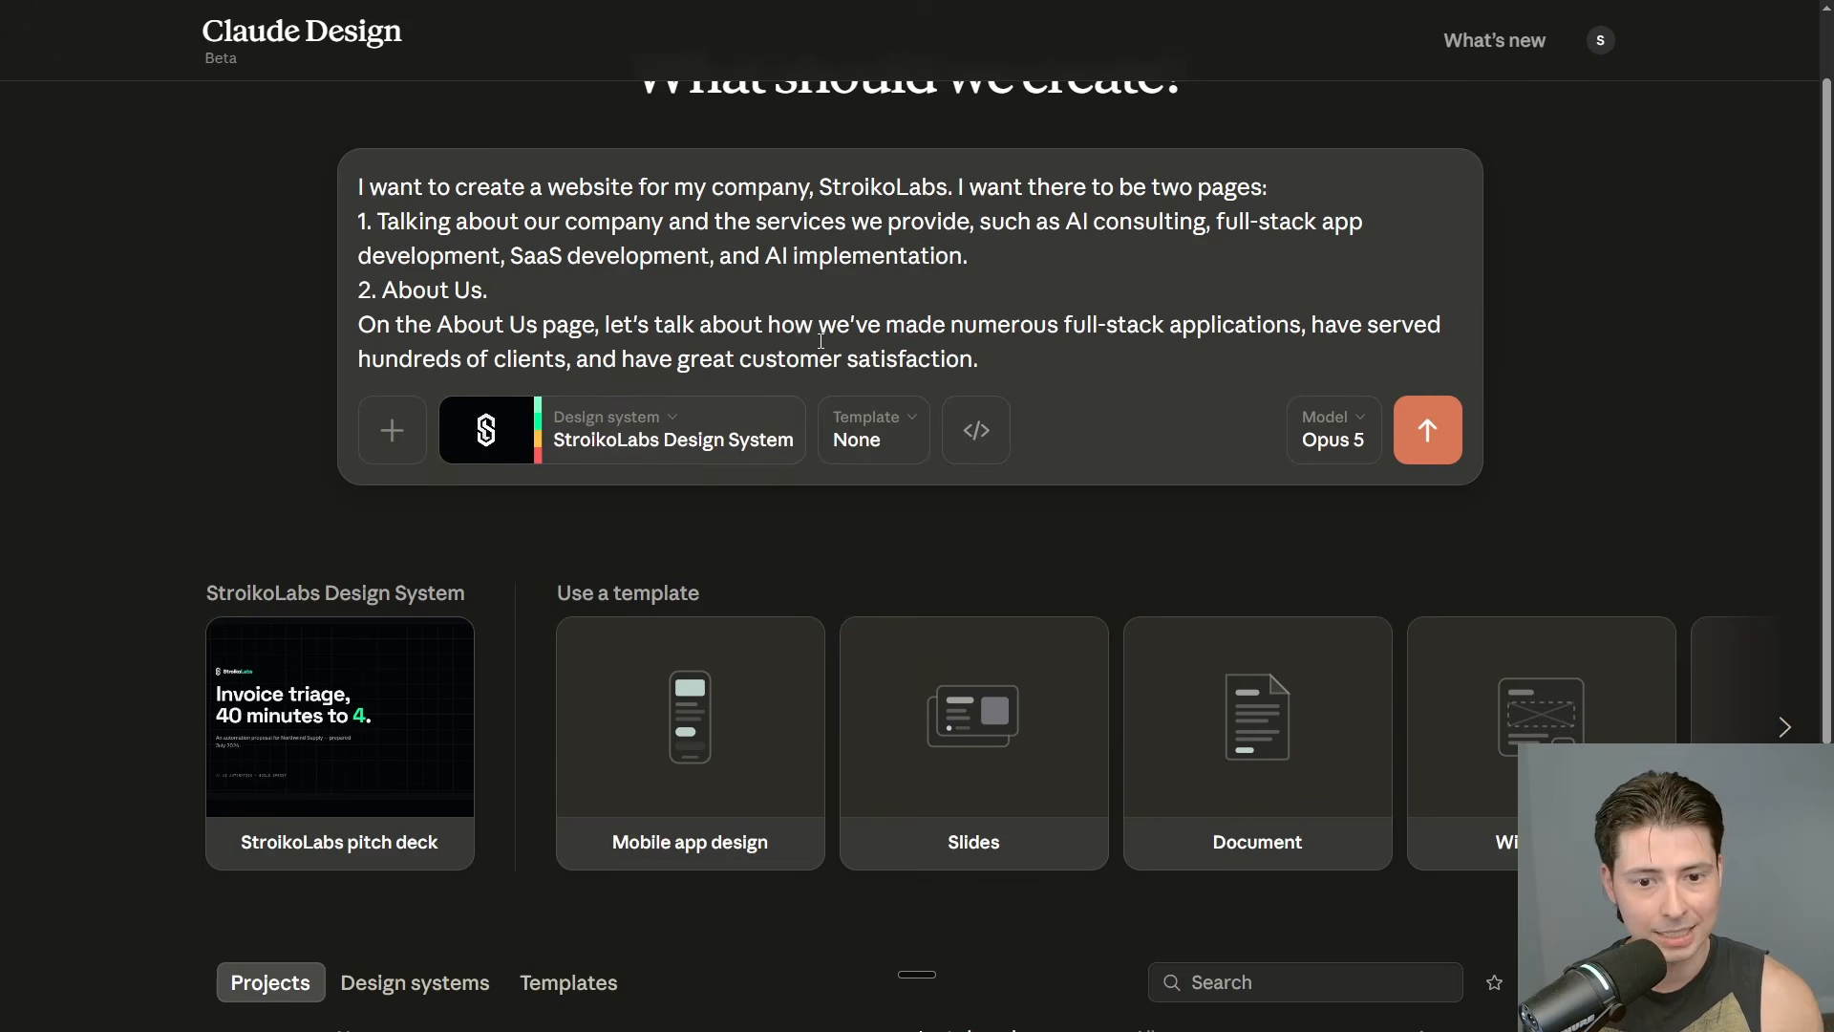
scroll(821, 340, "up", 1)
left_click(907, 516)
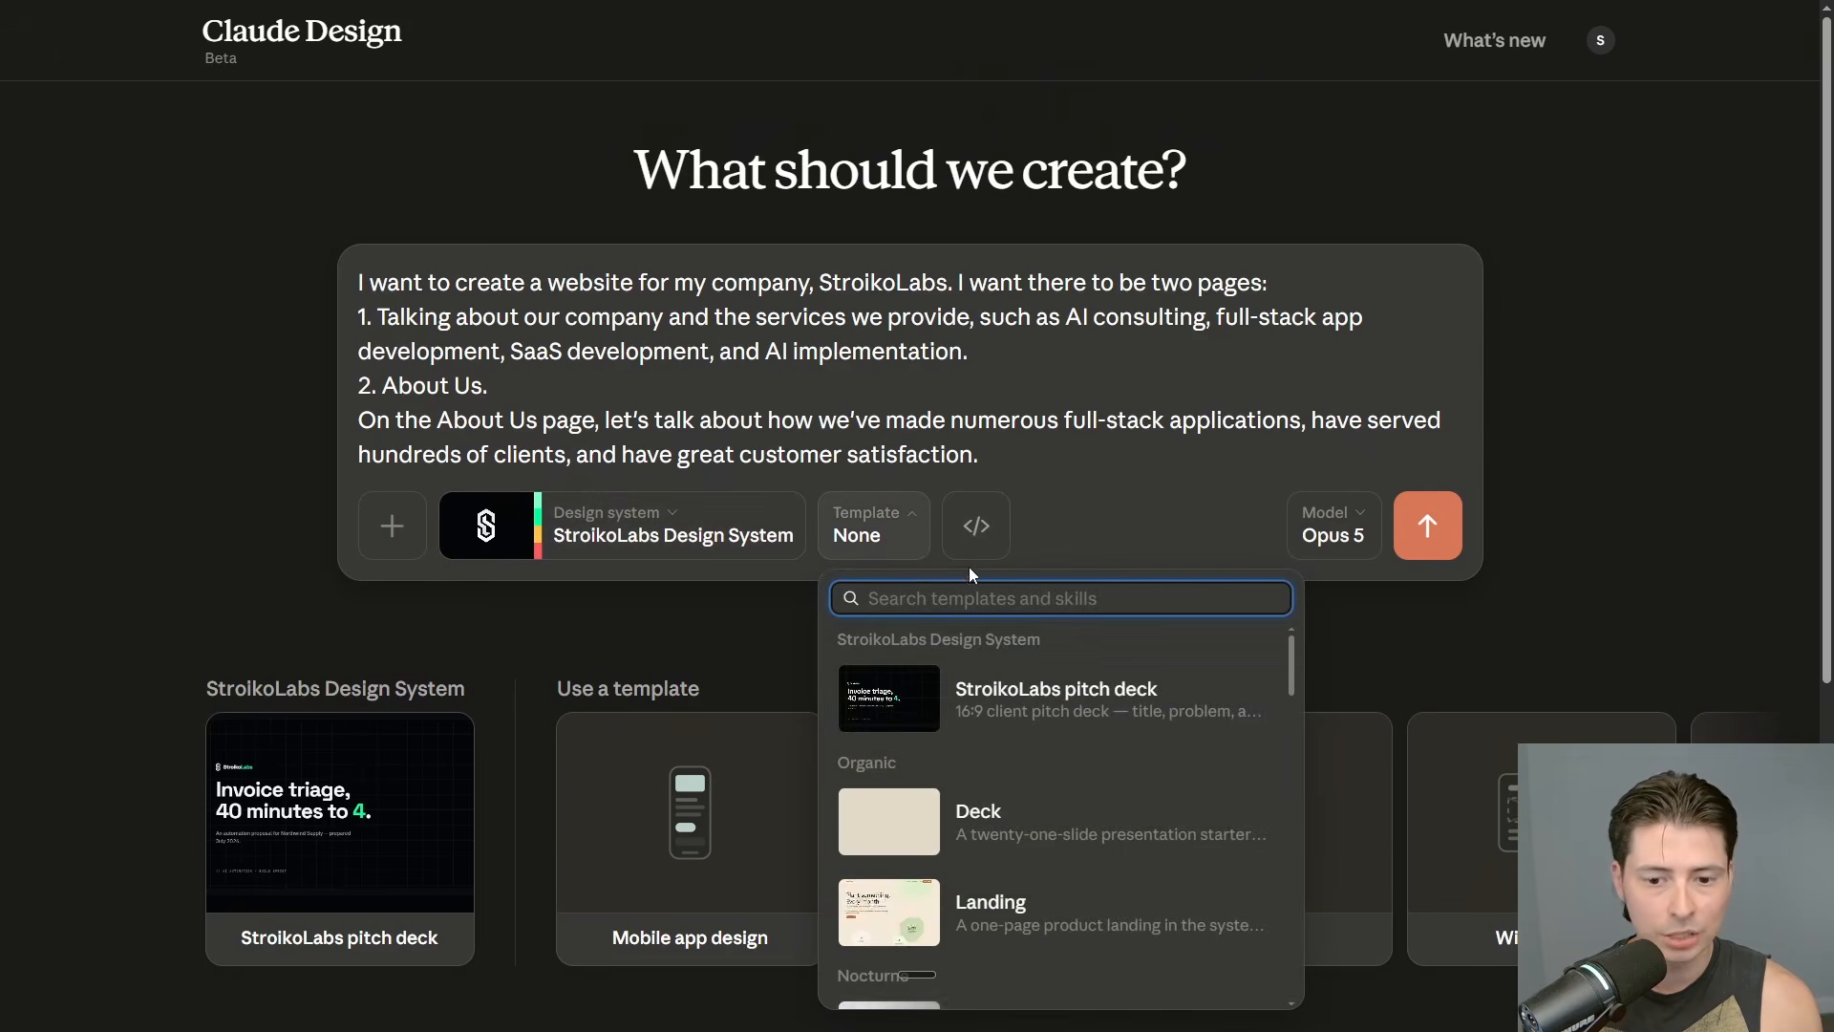
key("Escape")
scroll(1528, 764, "down", 1)
left_click(1784, 727)
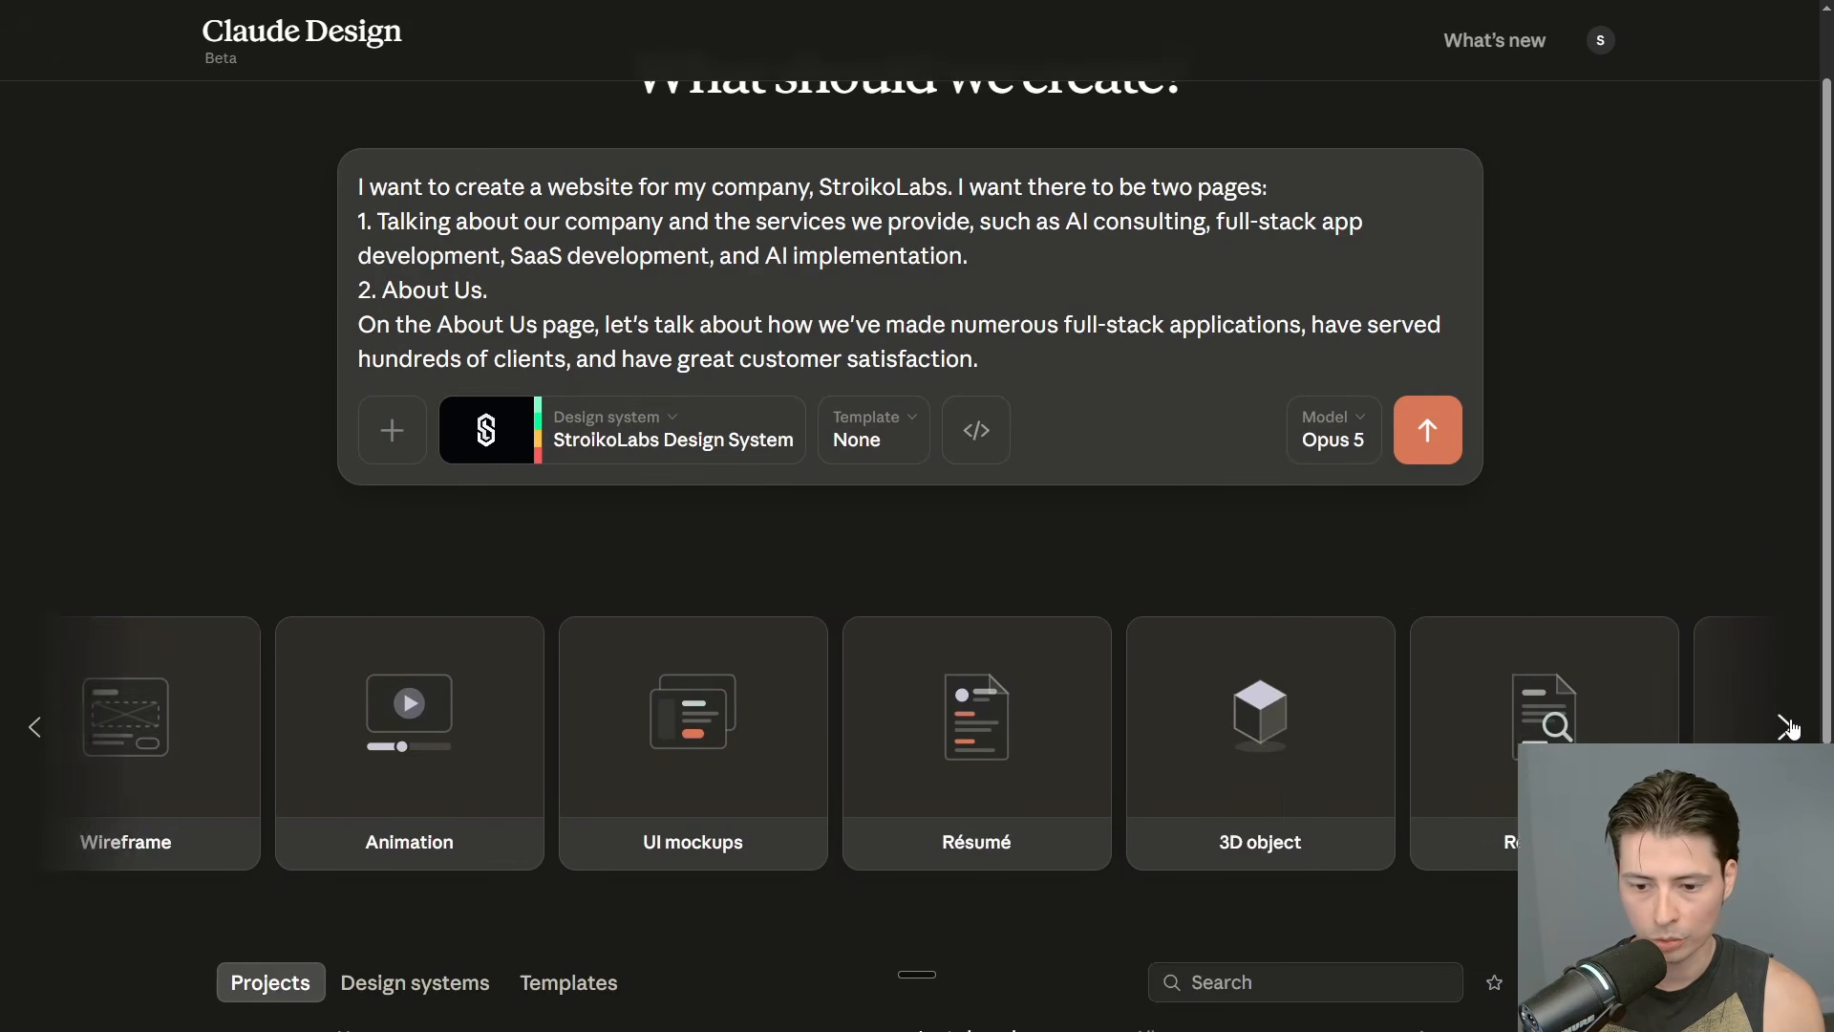
left_click(680, 794)
scroll(1407, 538, "up", 1)
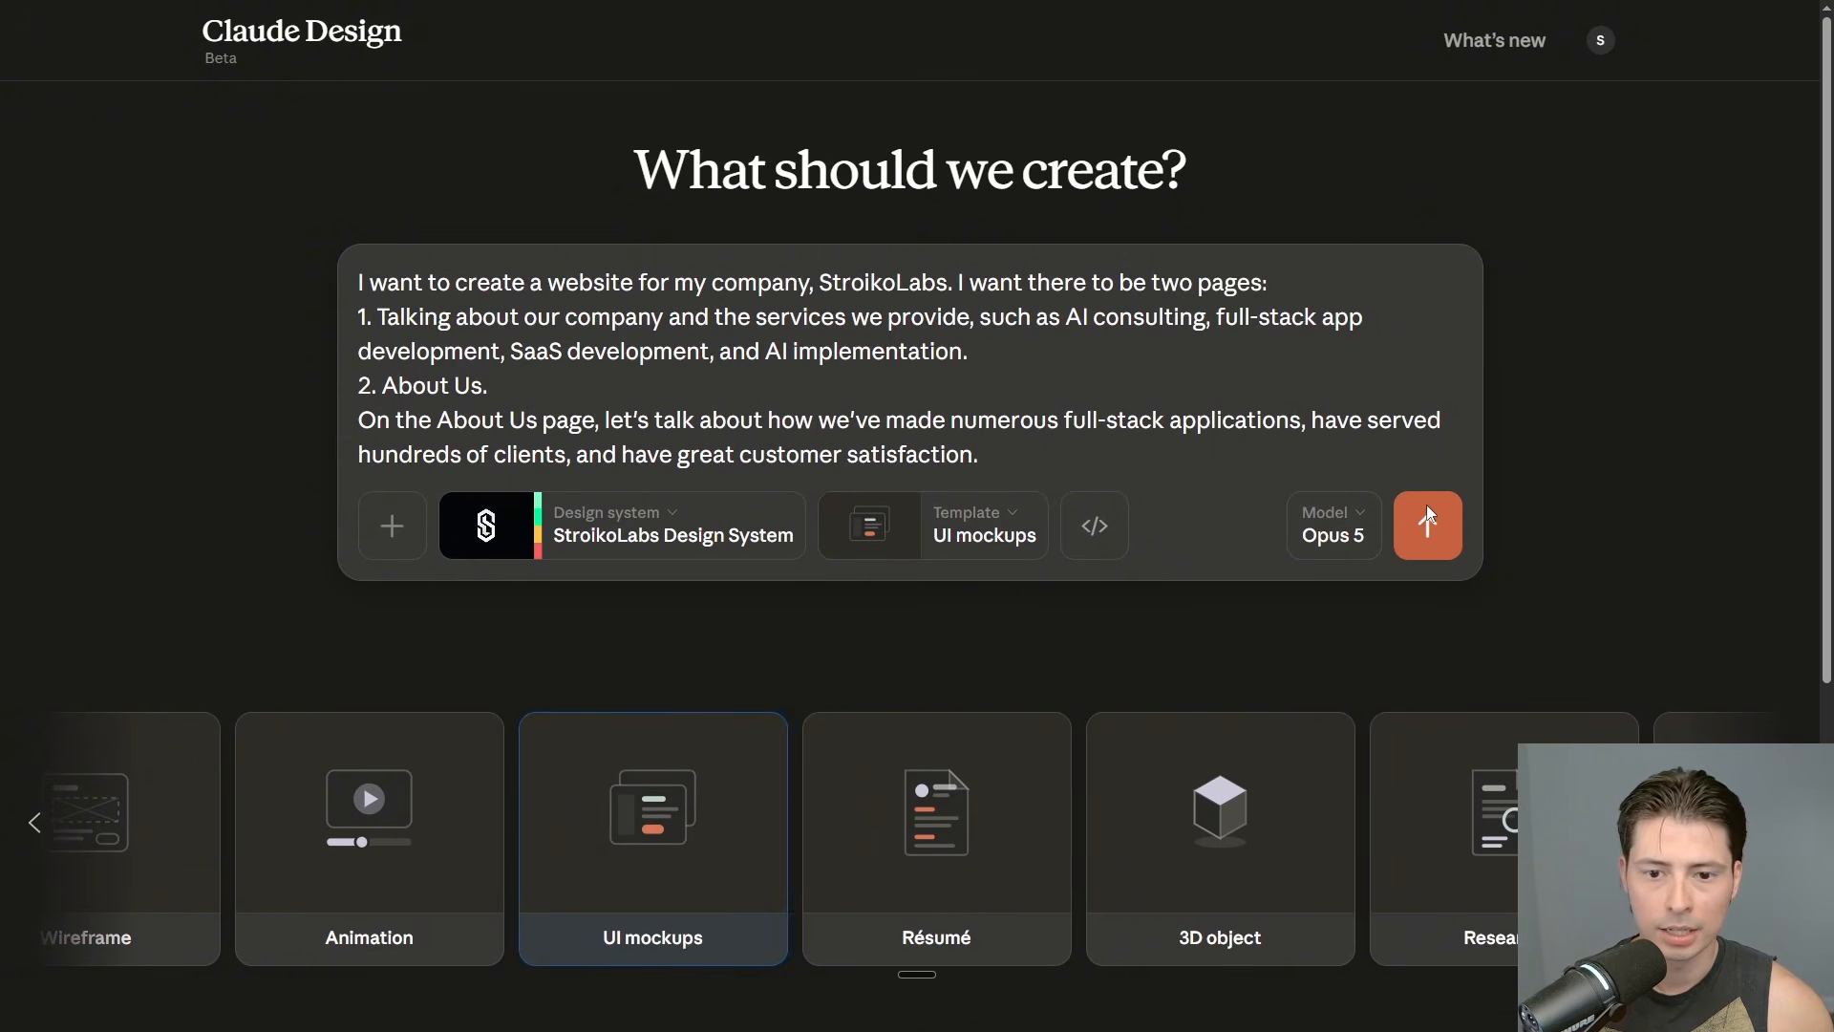
left_click(1427, 516)
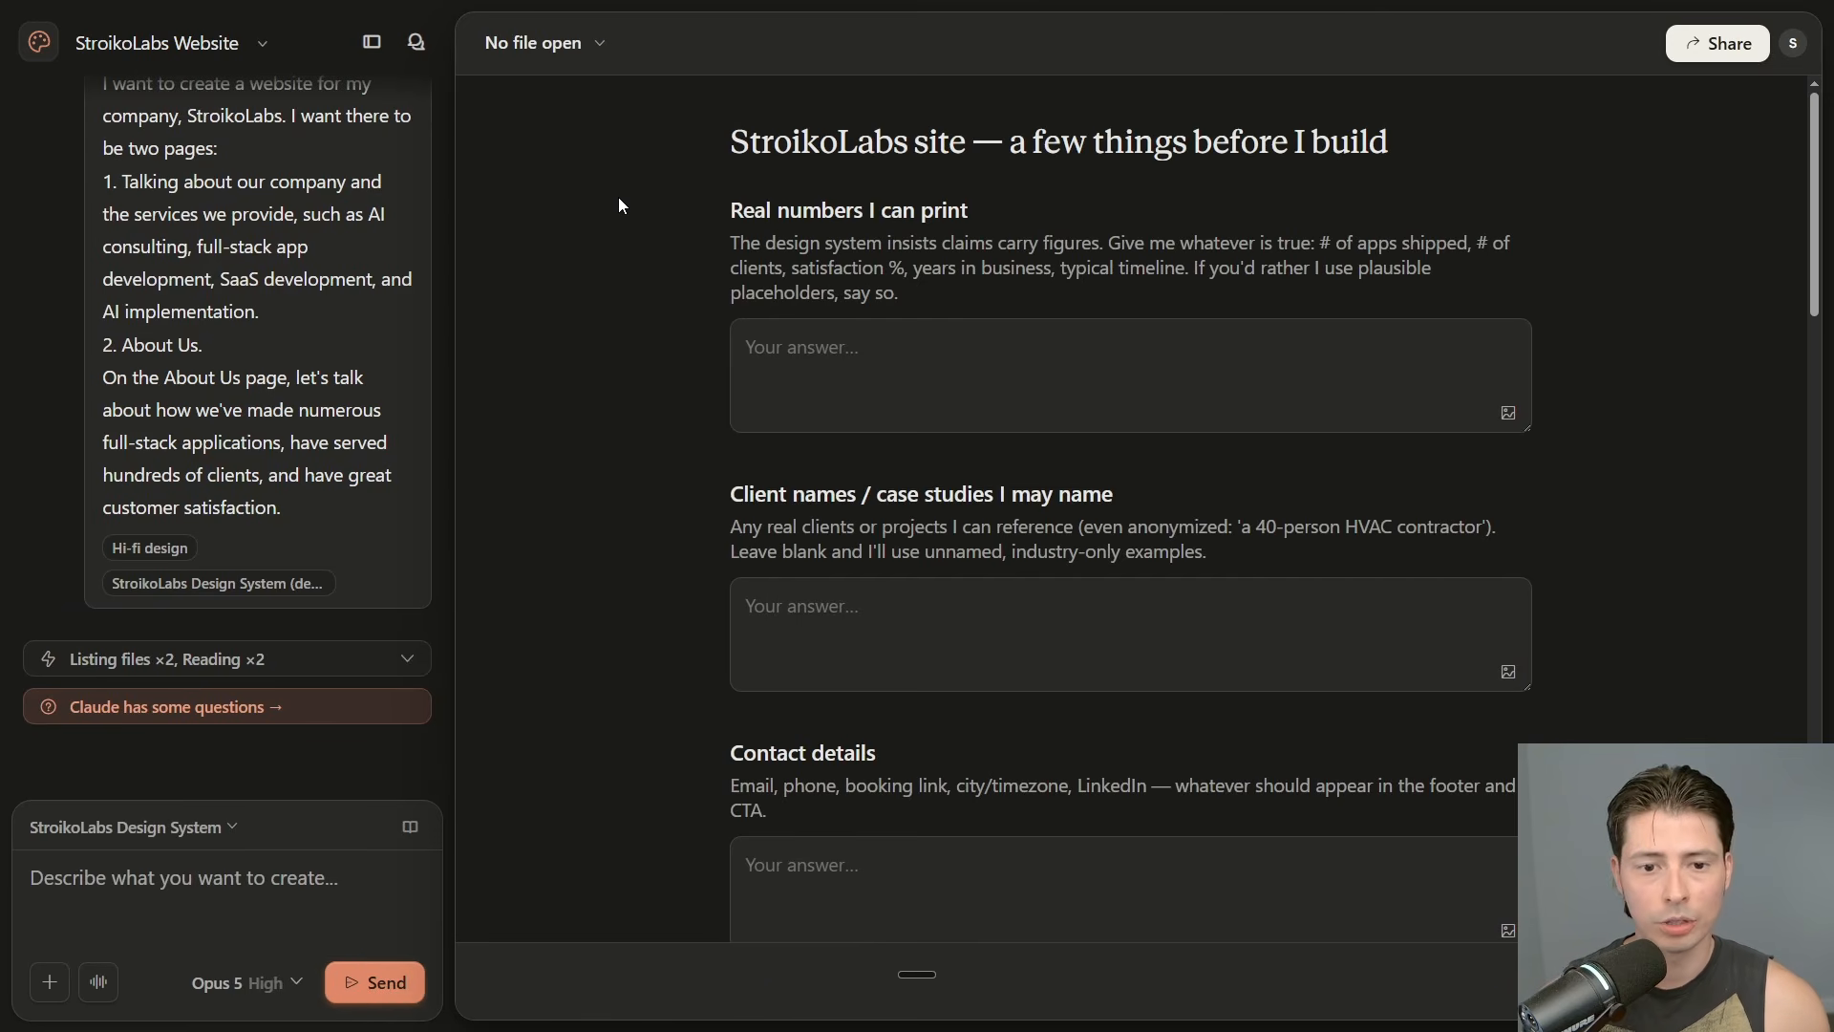
Answer the numbers question with $2,000 monthly recurring revenue and more than seven six-figure clients, and name DealLabs AI with over 200 users as the case study
left_click(889, 350)
key("ctrl+super")
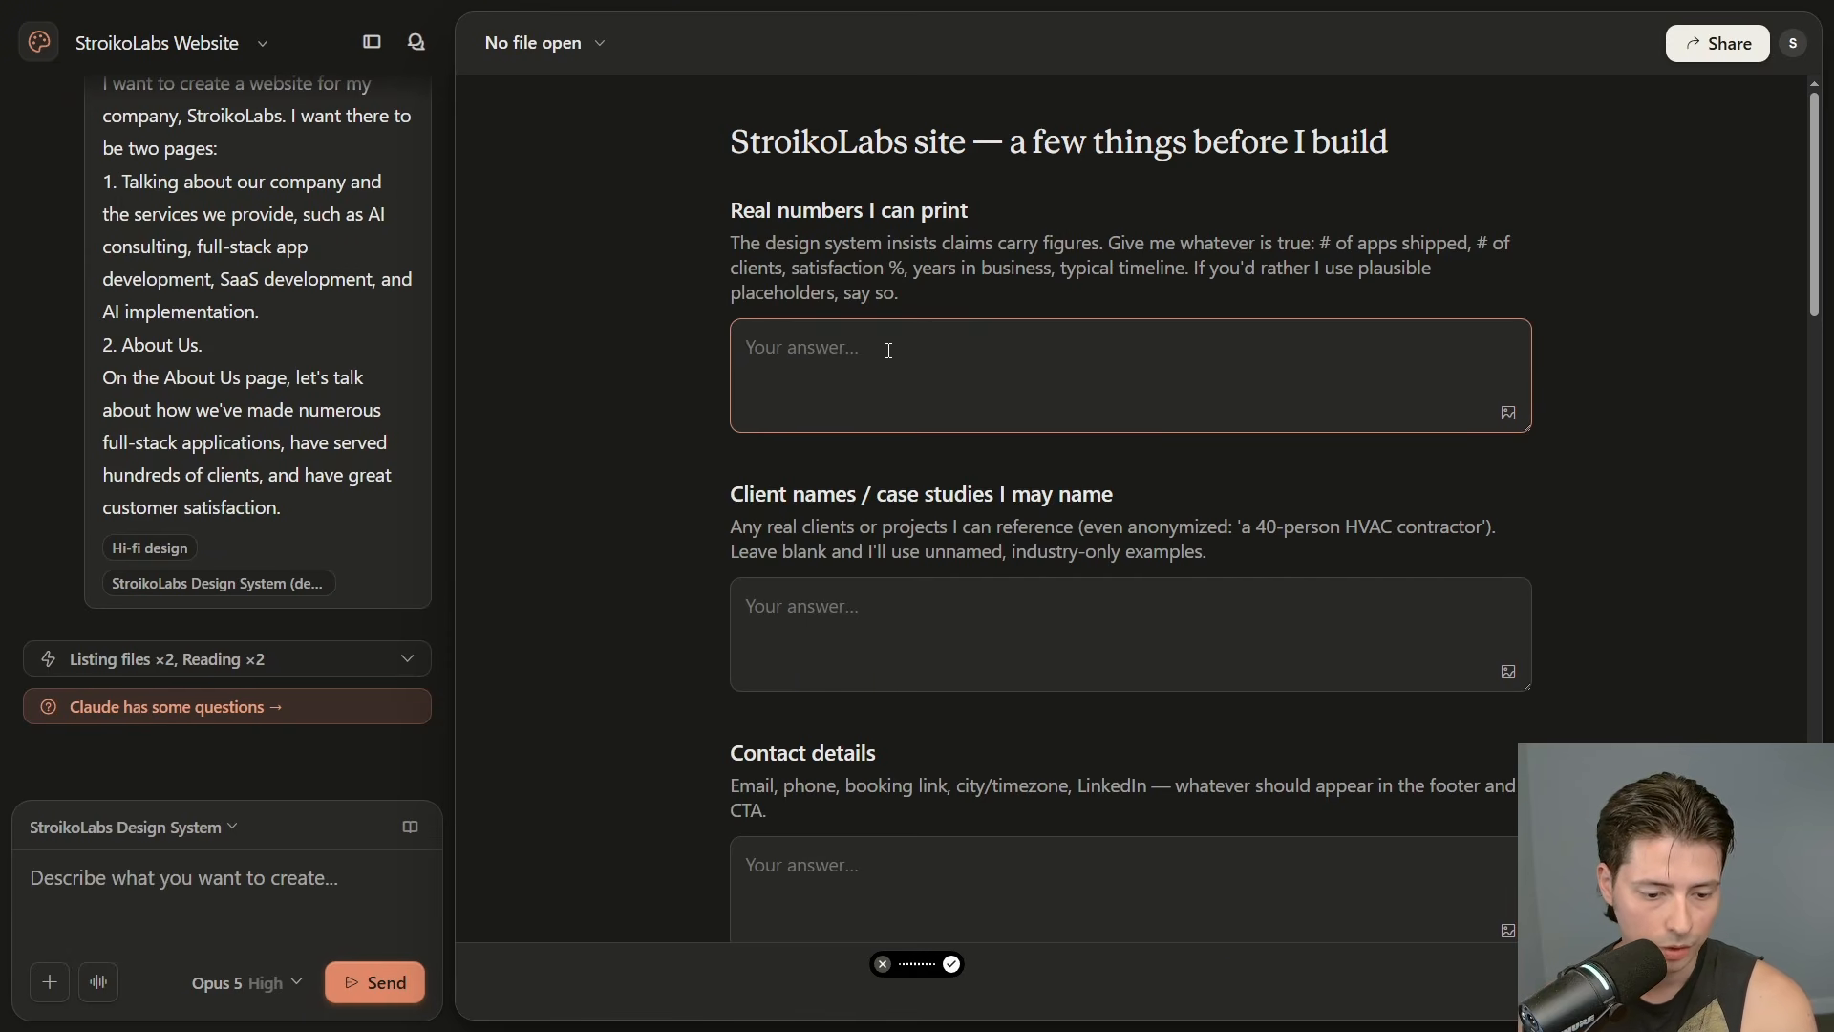
left_click(908, 617)
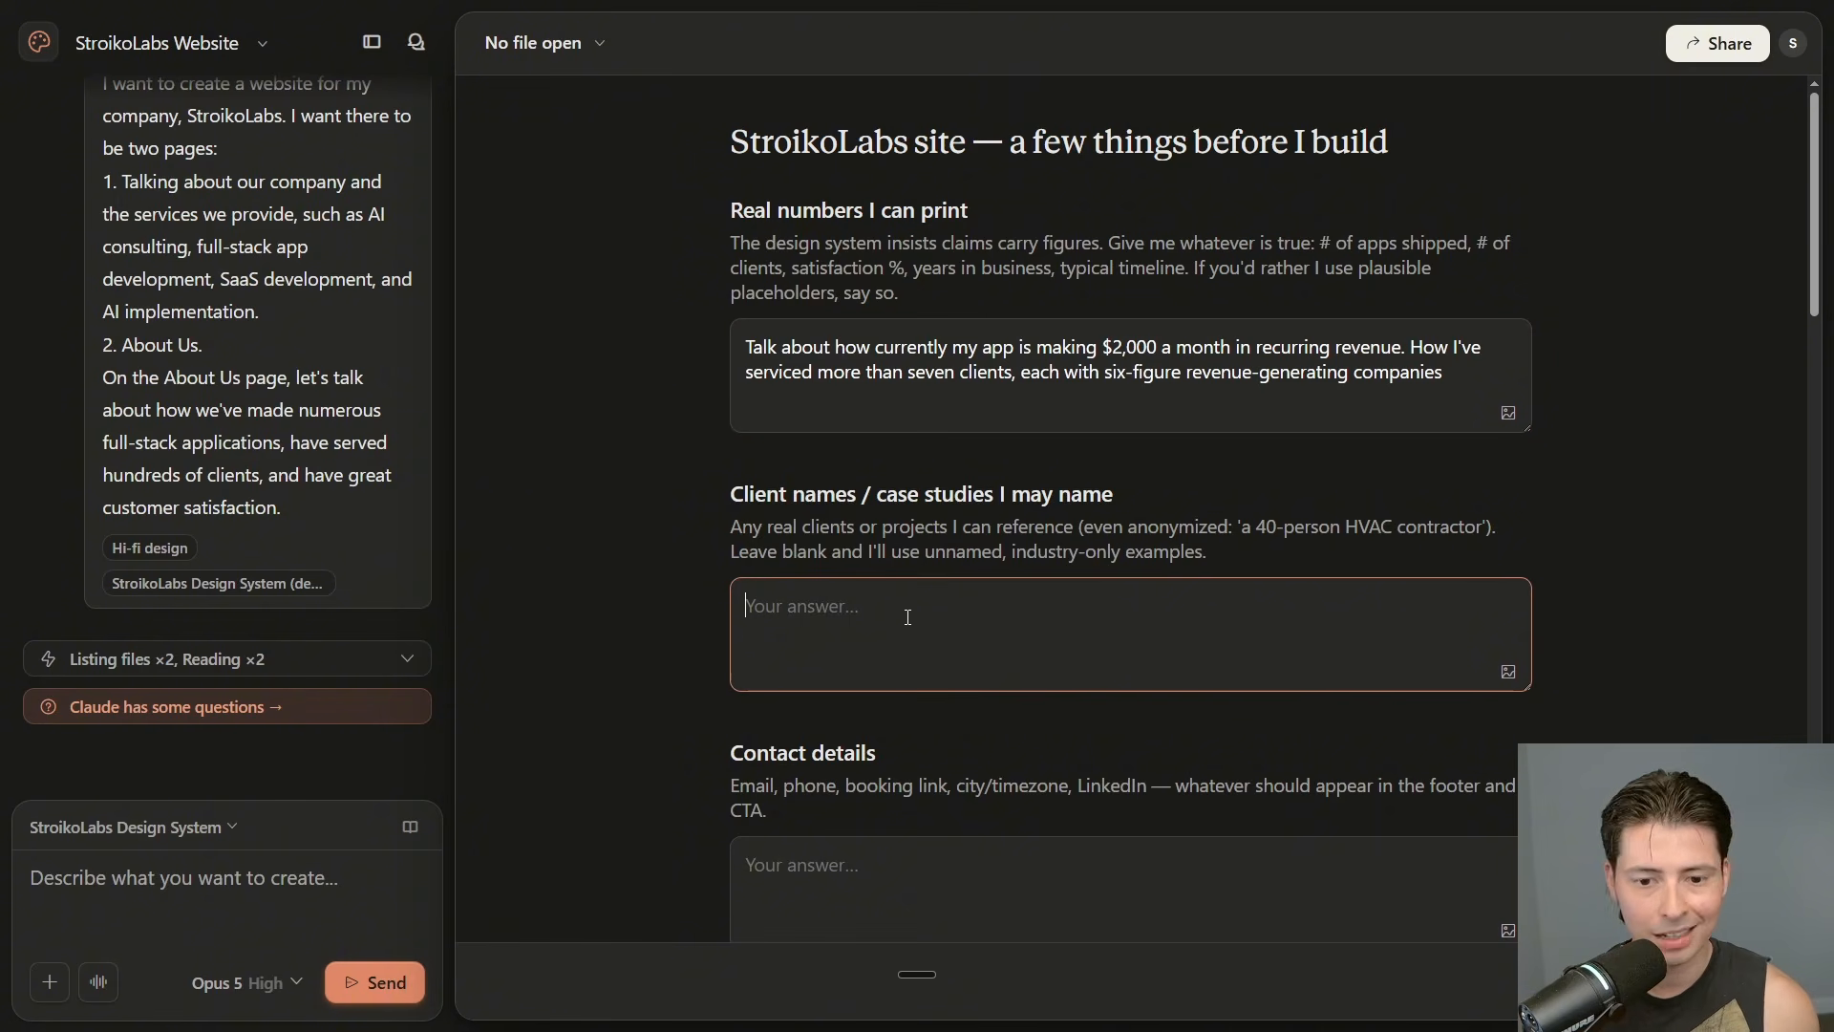
scroll(908, 618, "down", 1)
scroll(907, 617, "up", 1)
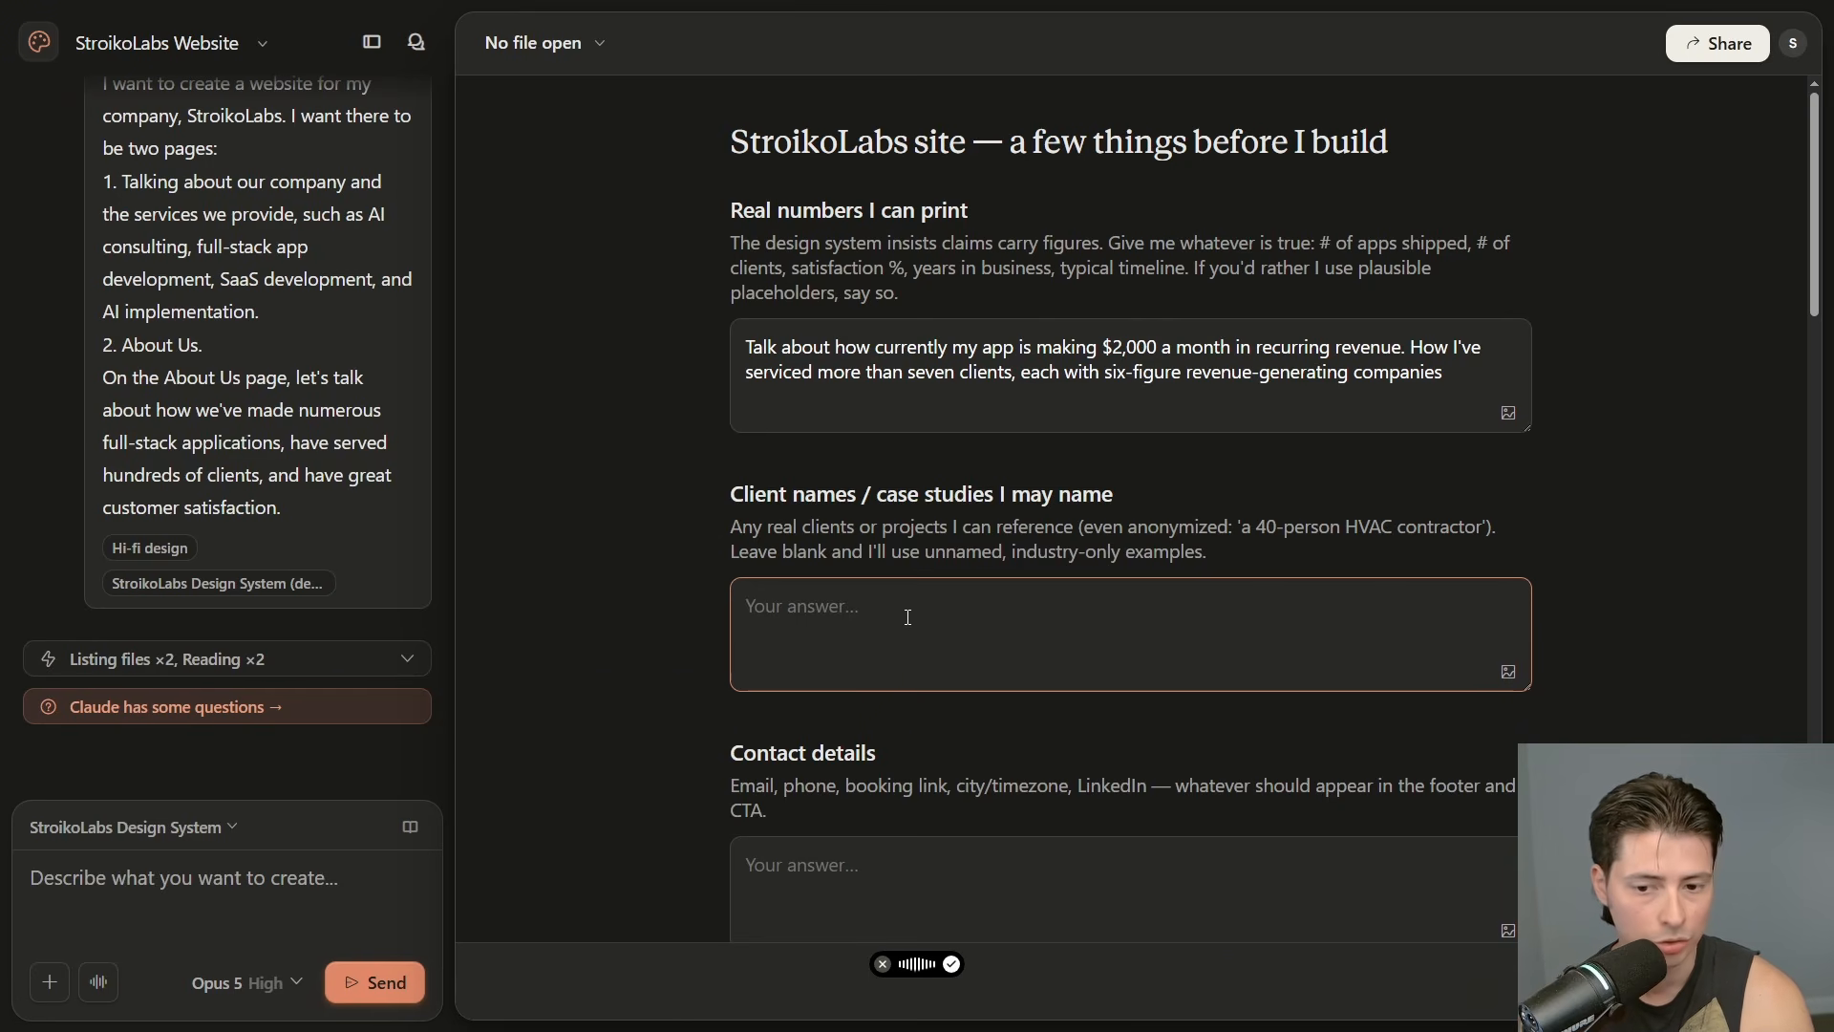
Fill in the contact details answer with the company's contact e-mail address
scroll(907, 616, "down", 3)
scroll(921, 606, "up", 1)
left_click(921, 606)
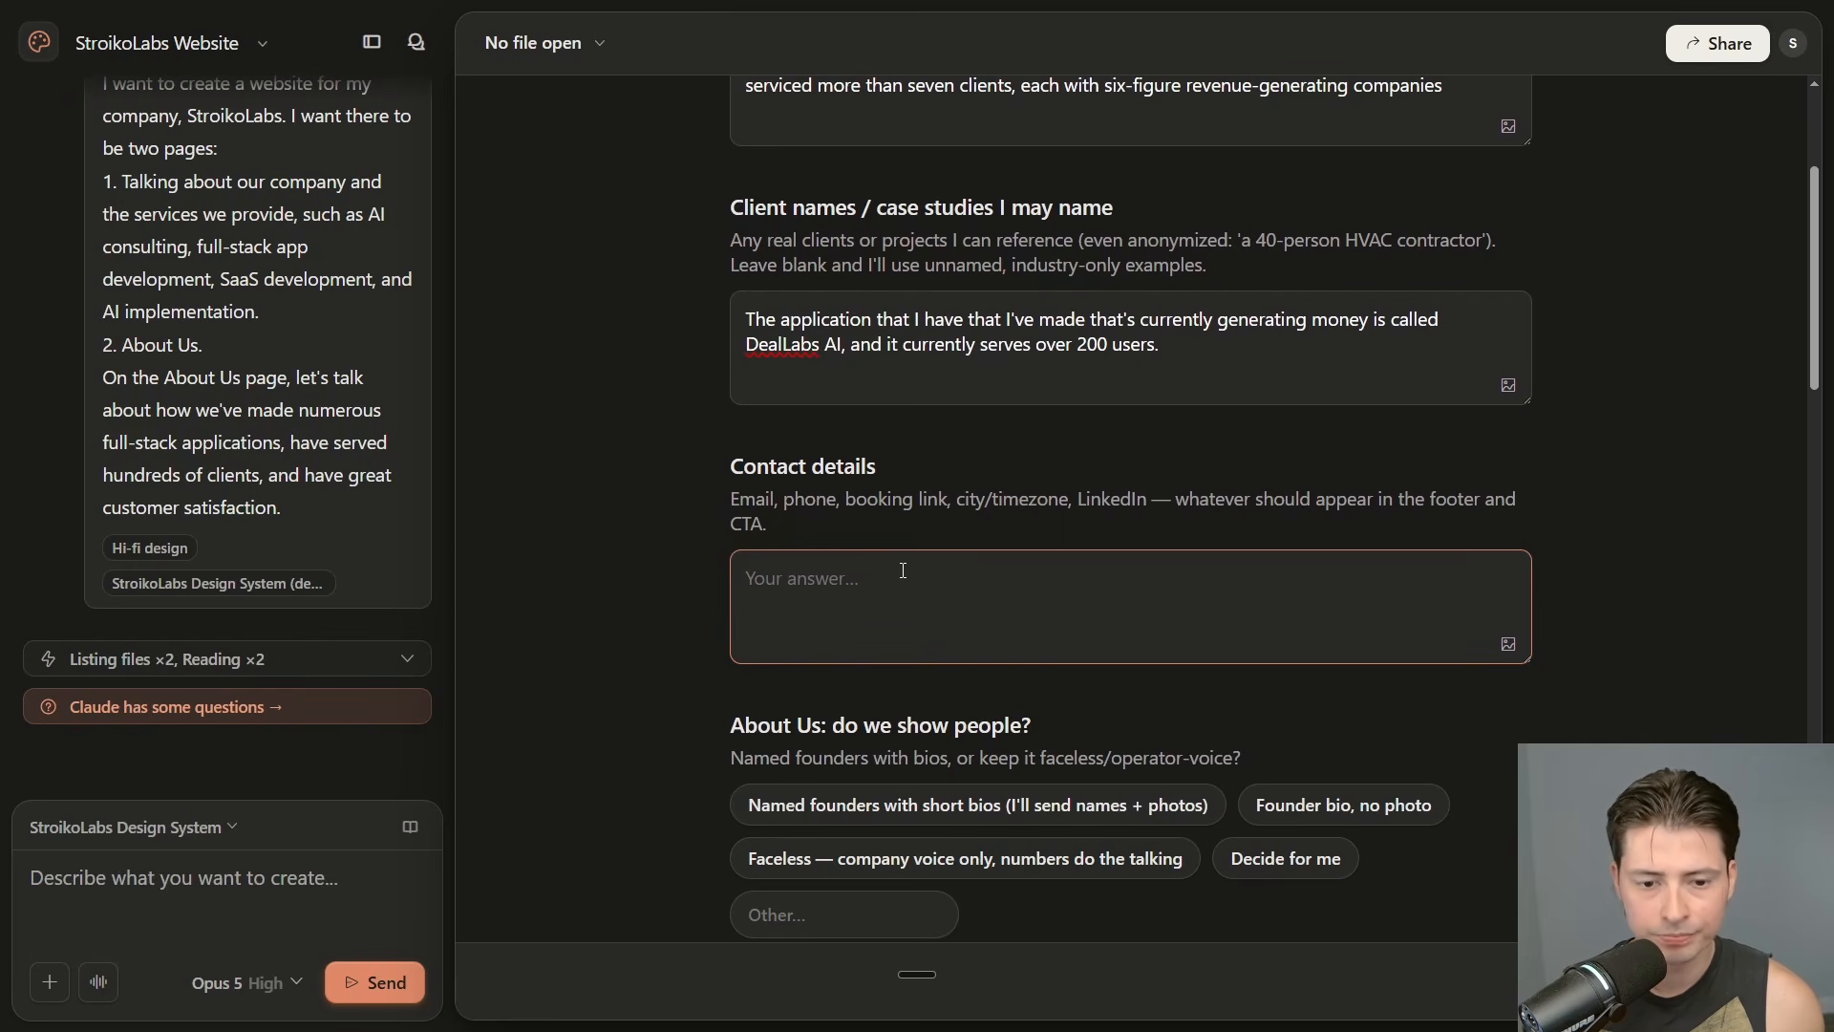
key("ctrl+super+space")
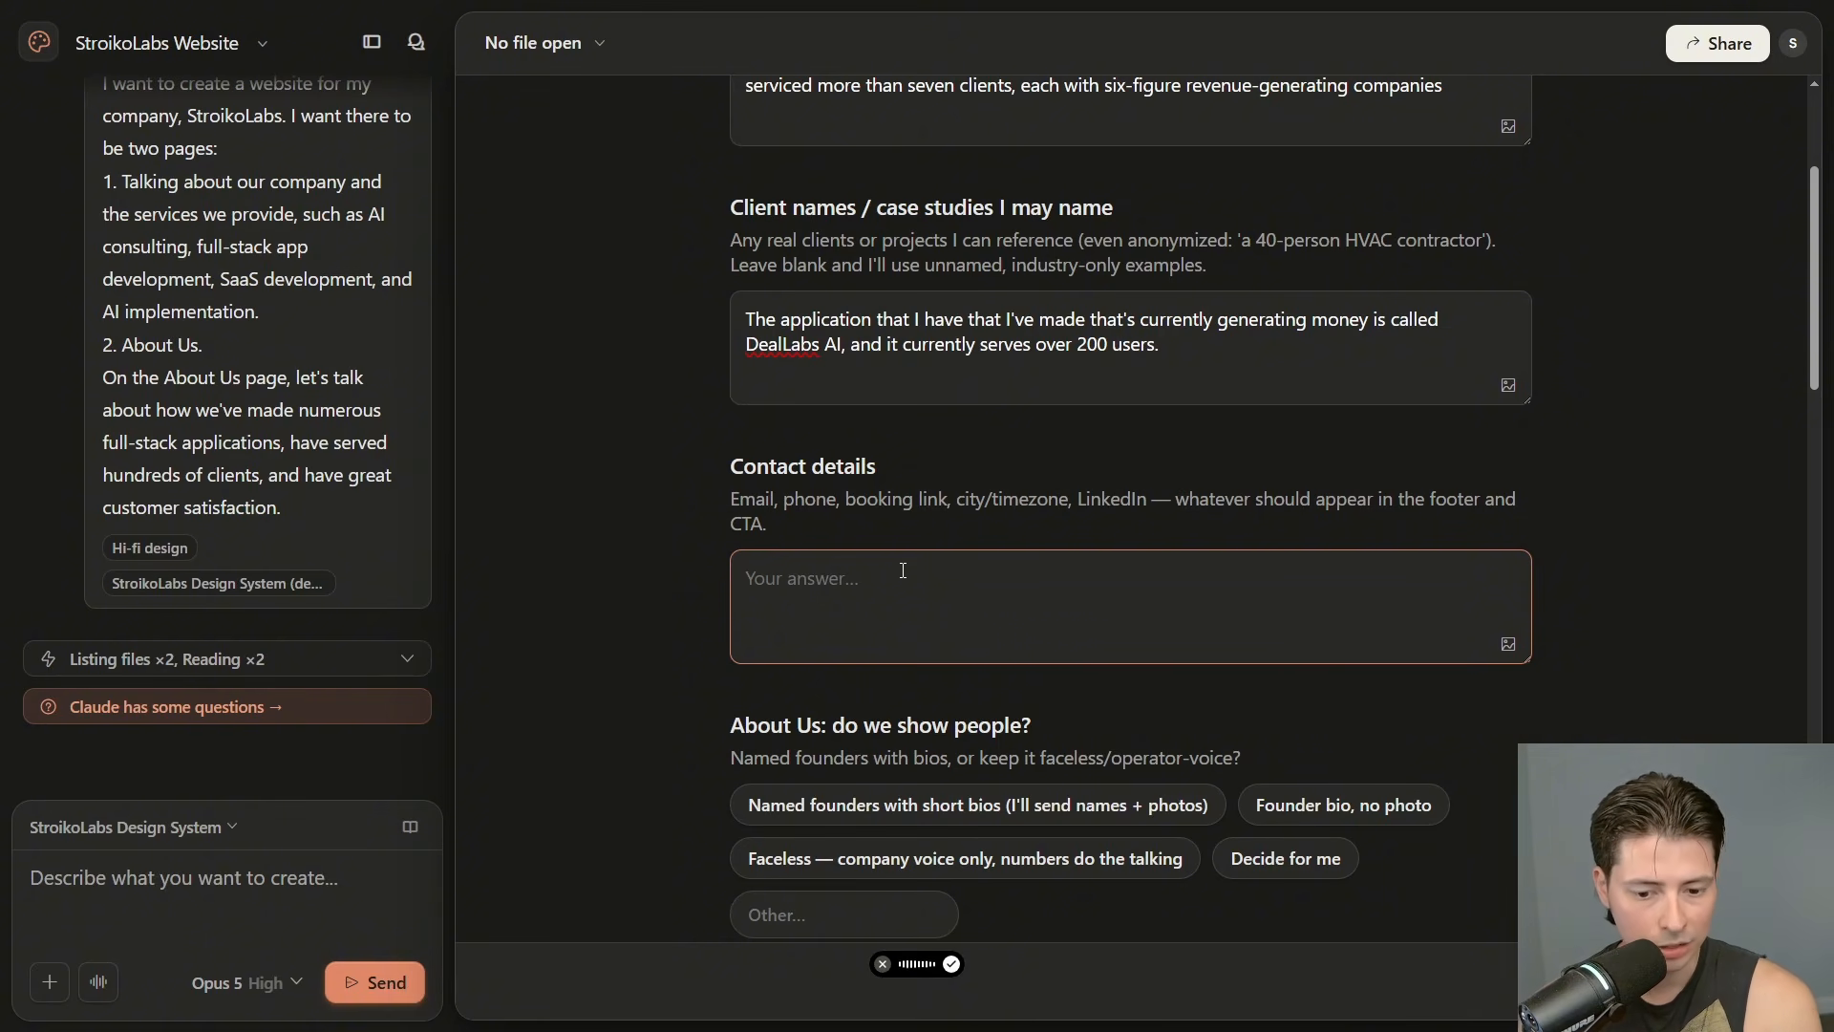
key("ctrl+super+space")
Choose Founder bio, no photo for the About Us people question and Book a 30-min call as the primary action on both pages
scroll(903, 570, "down", 4)
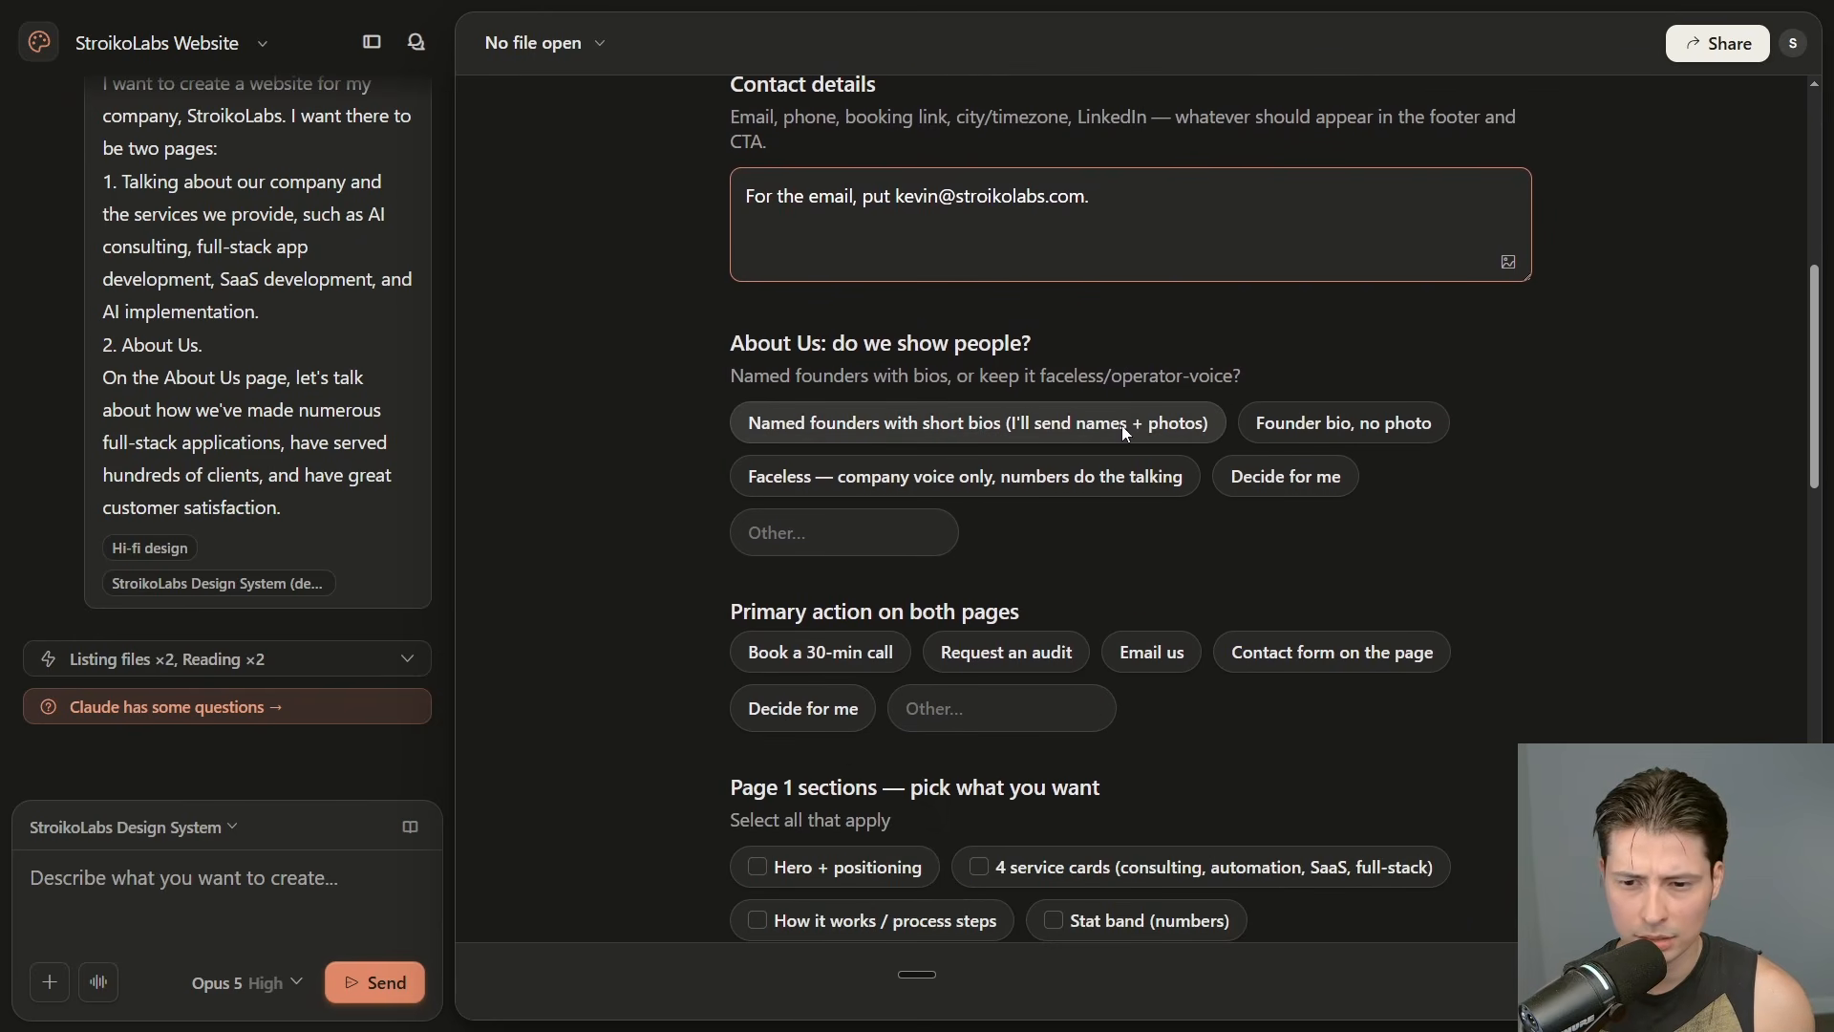
left_click(1305, 426)
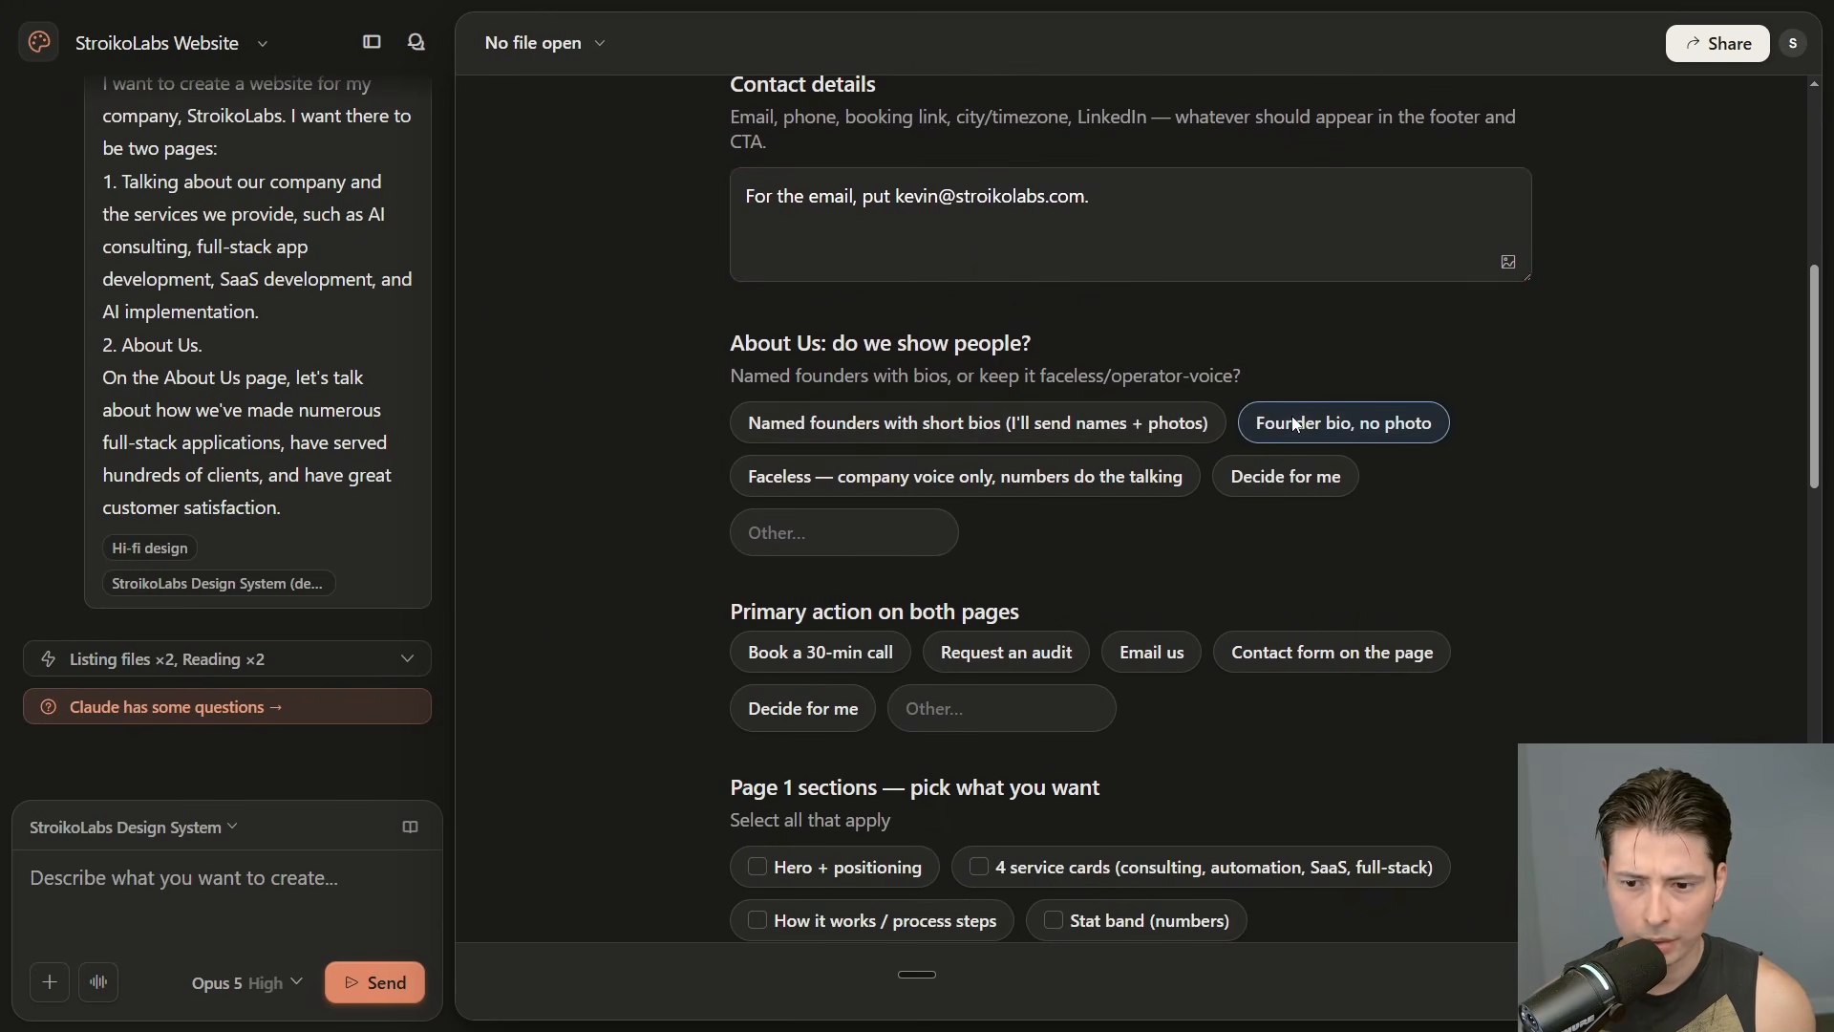
scroll(1387, 499, "down", 2)
scroll(822, 420, "down", 1)
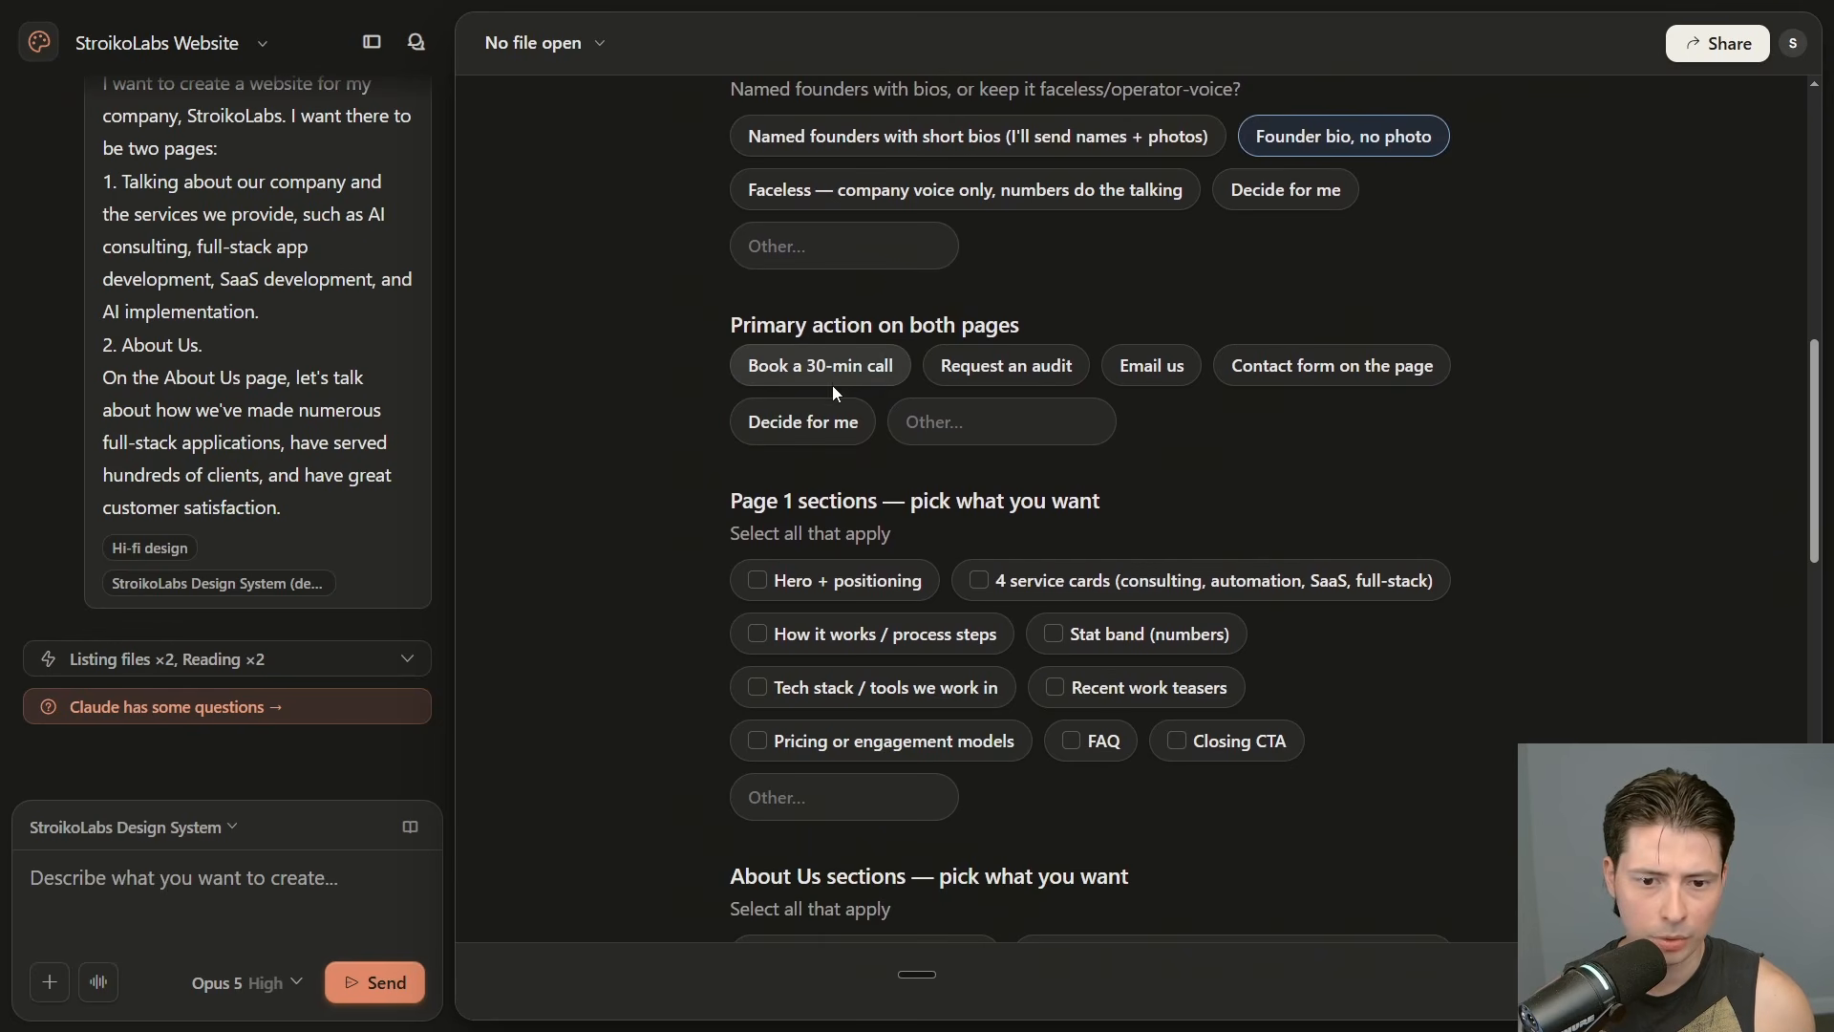
left_click(873, 366)
Select Hero + positioning for the page 1 sections and Big stat band for the About Us sections
scroll(852, 418, "down", 2)
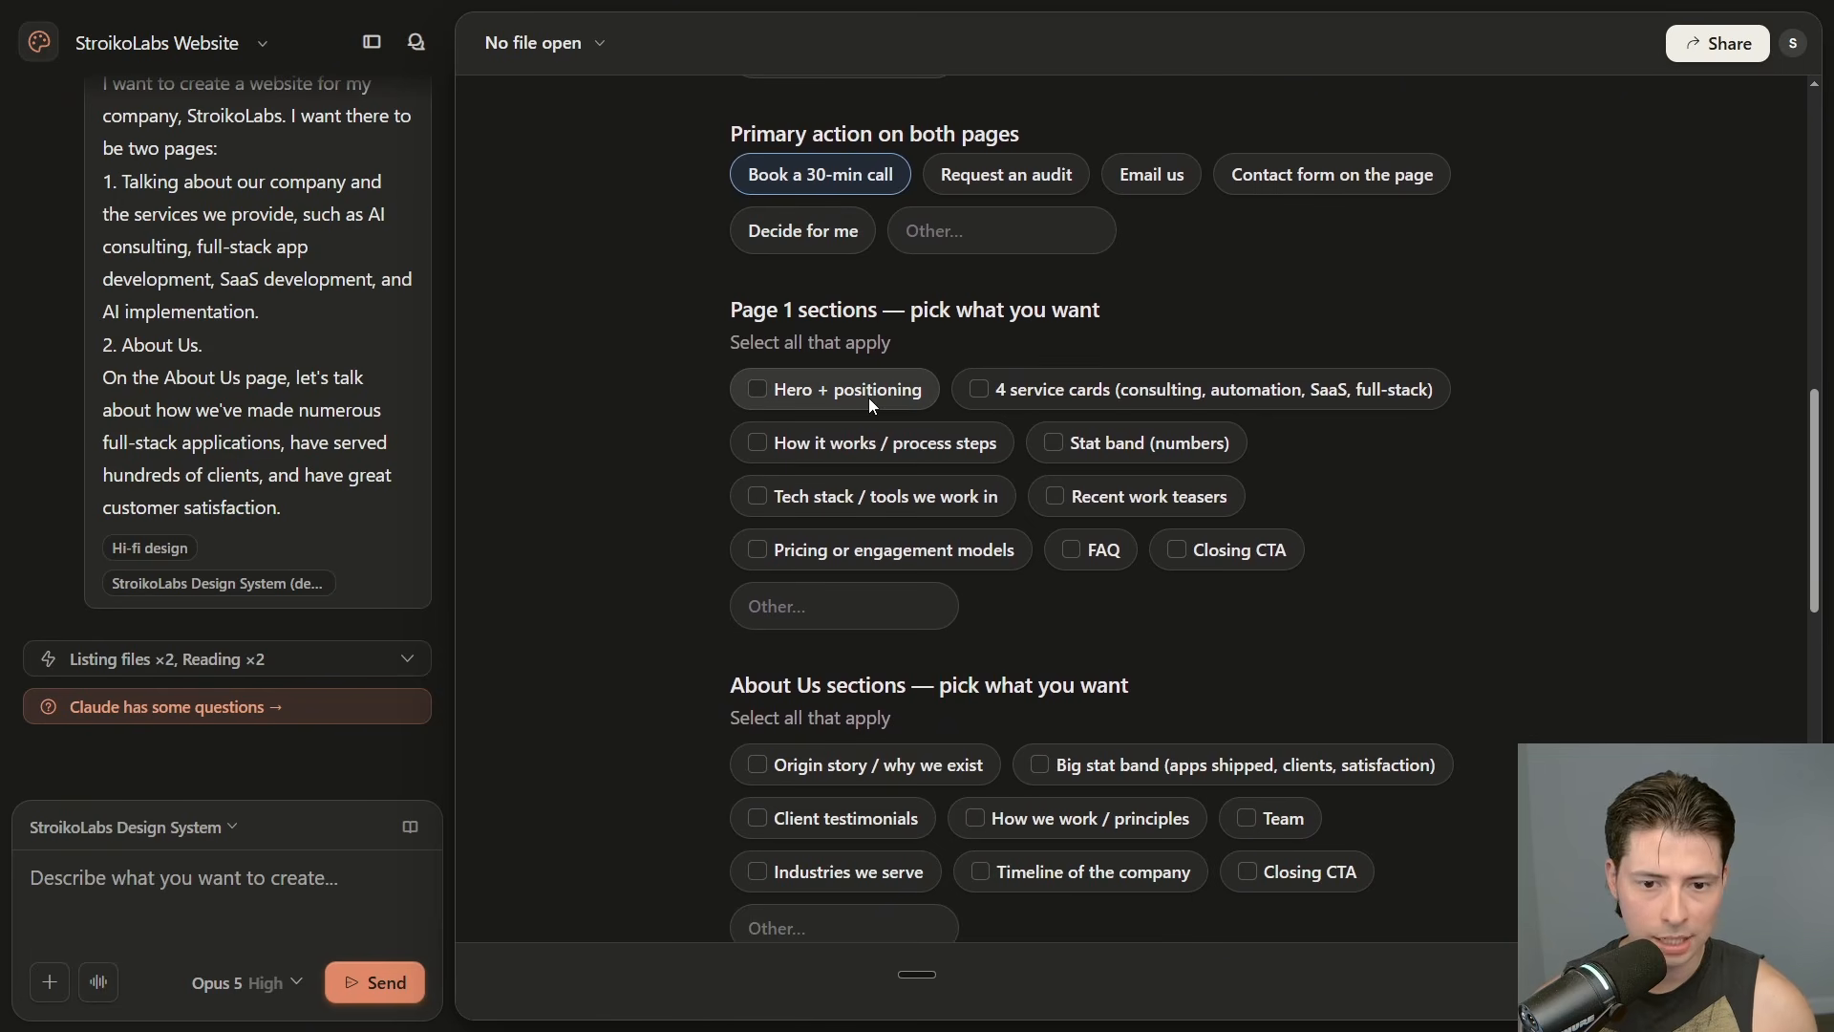
left_click(852, 404)
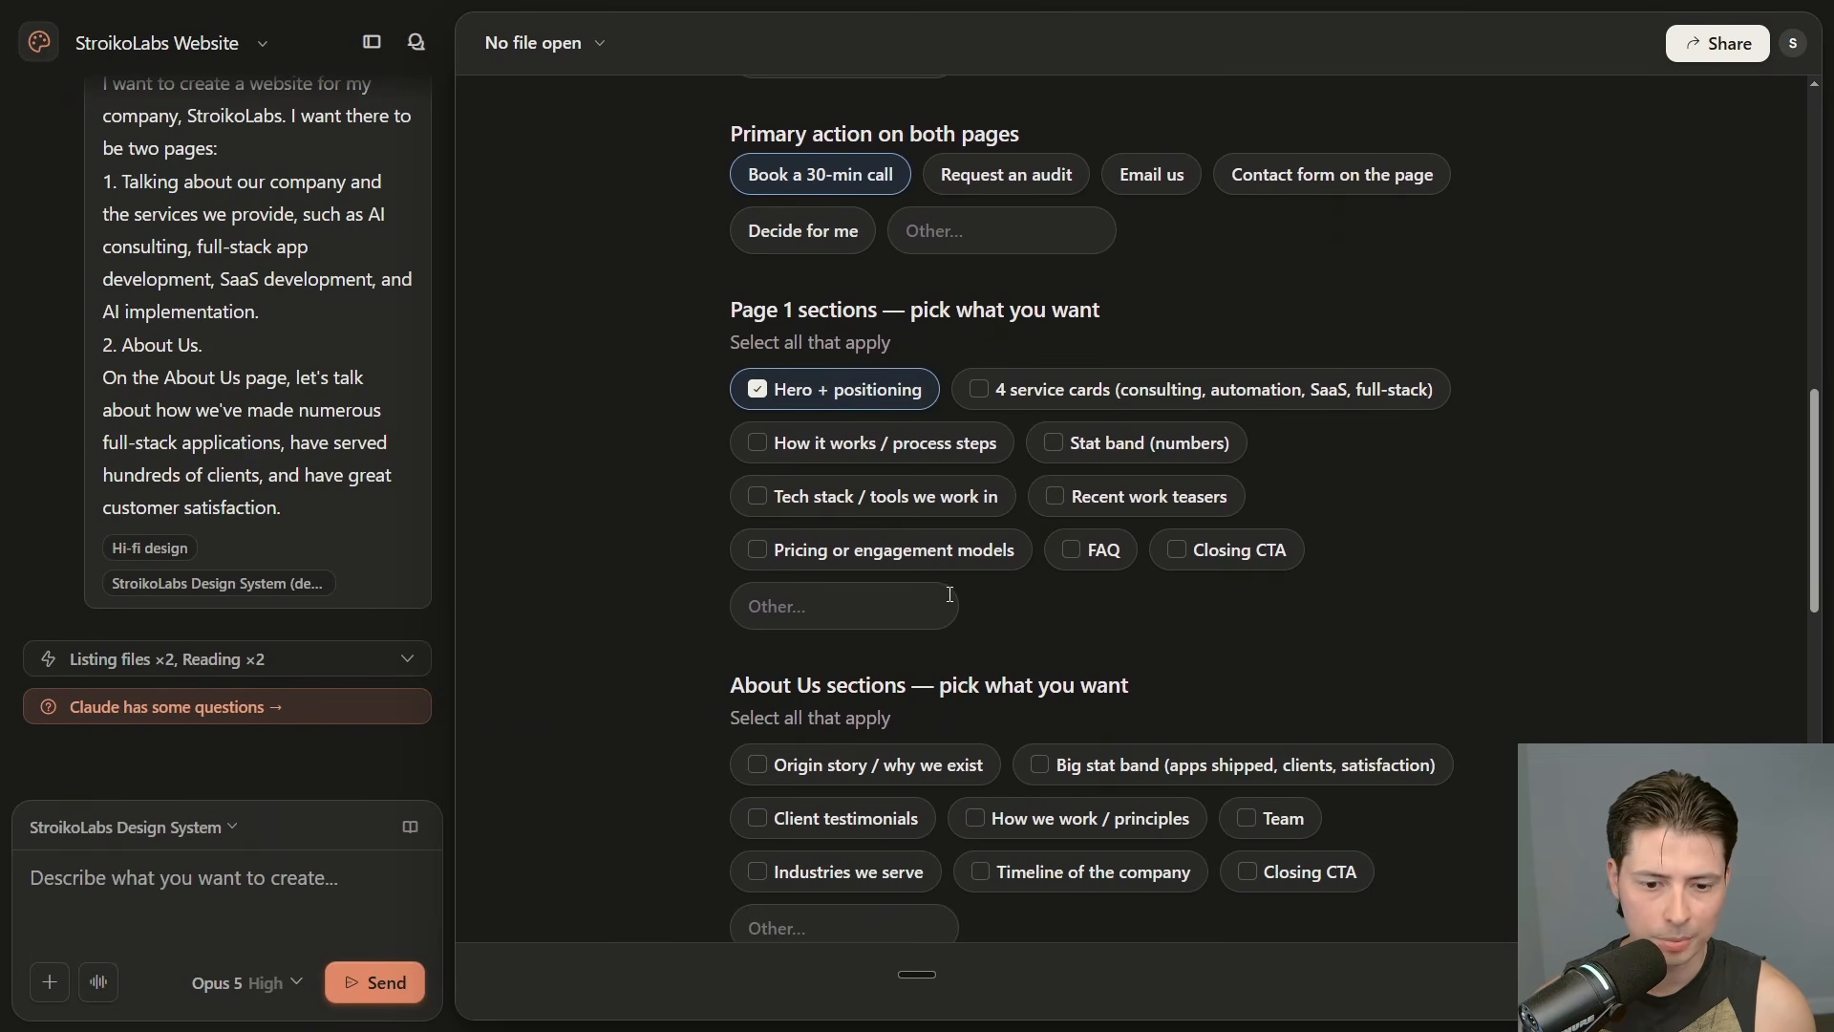
scroll(949, 594, "down", 3)
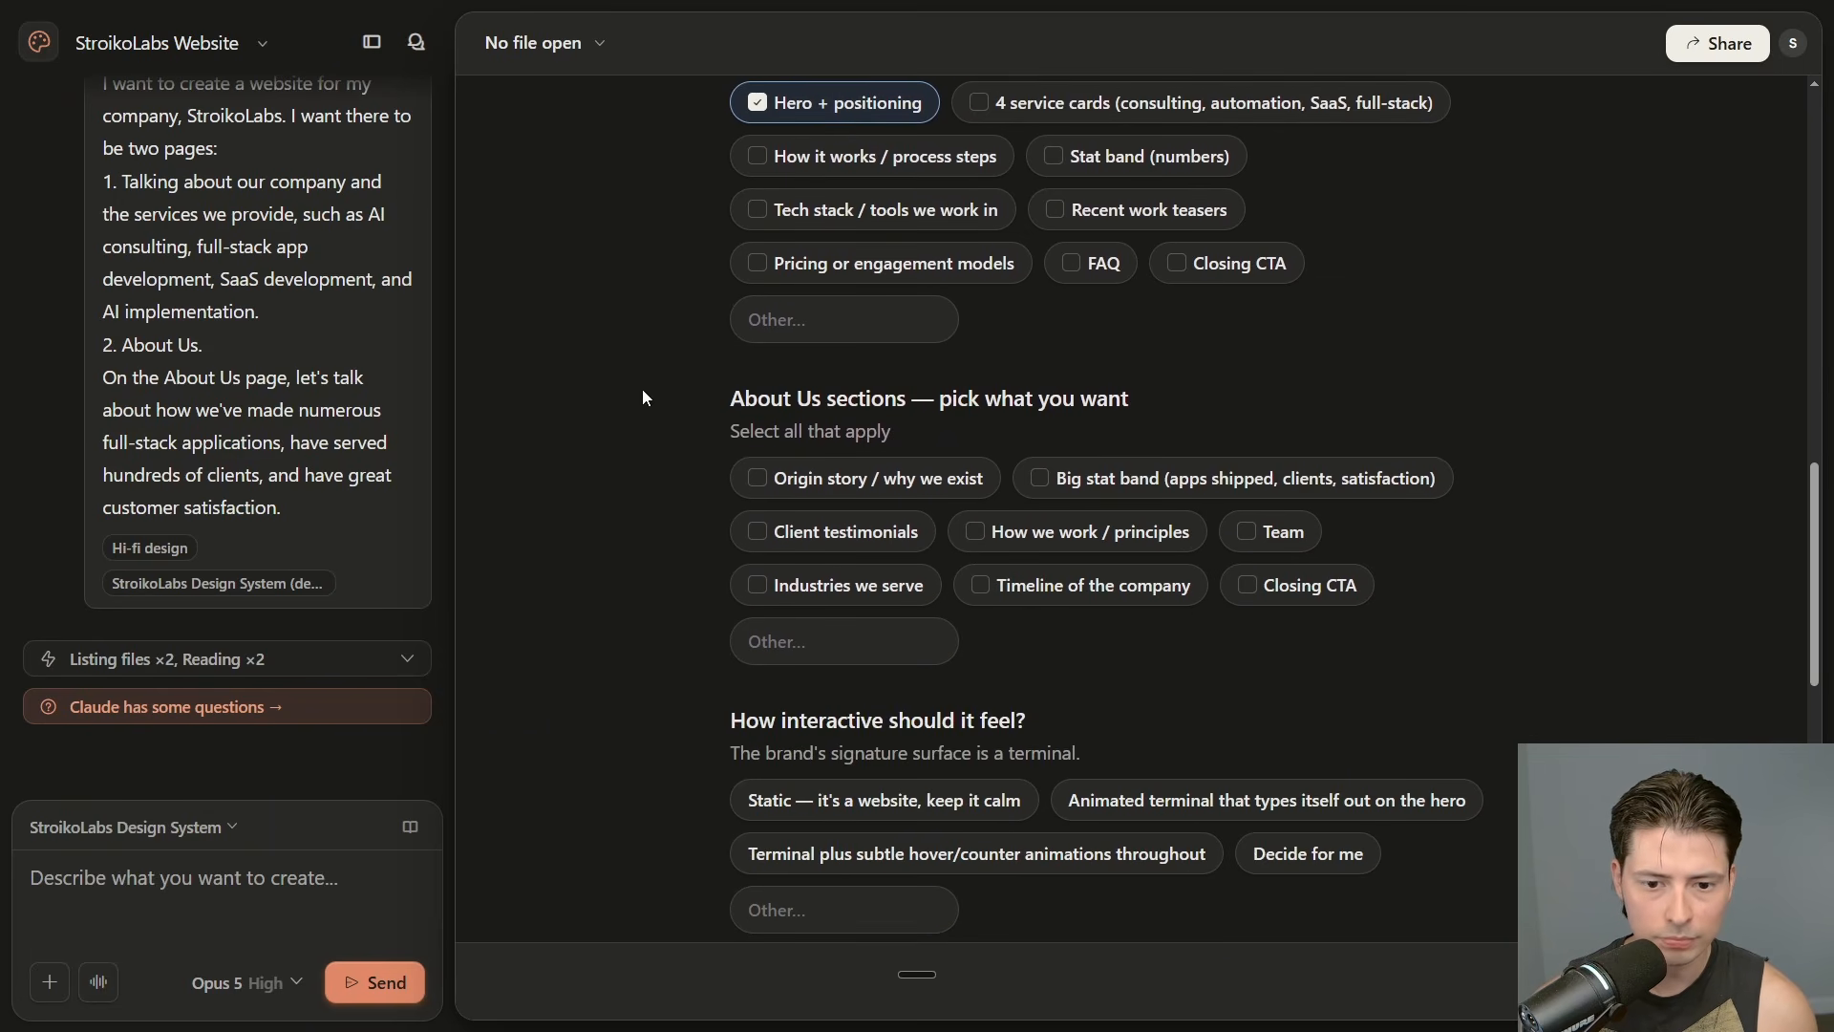
left_click(1179, 483)
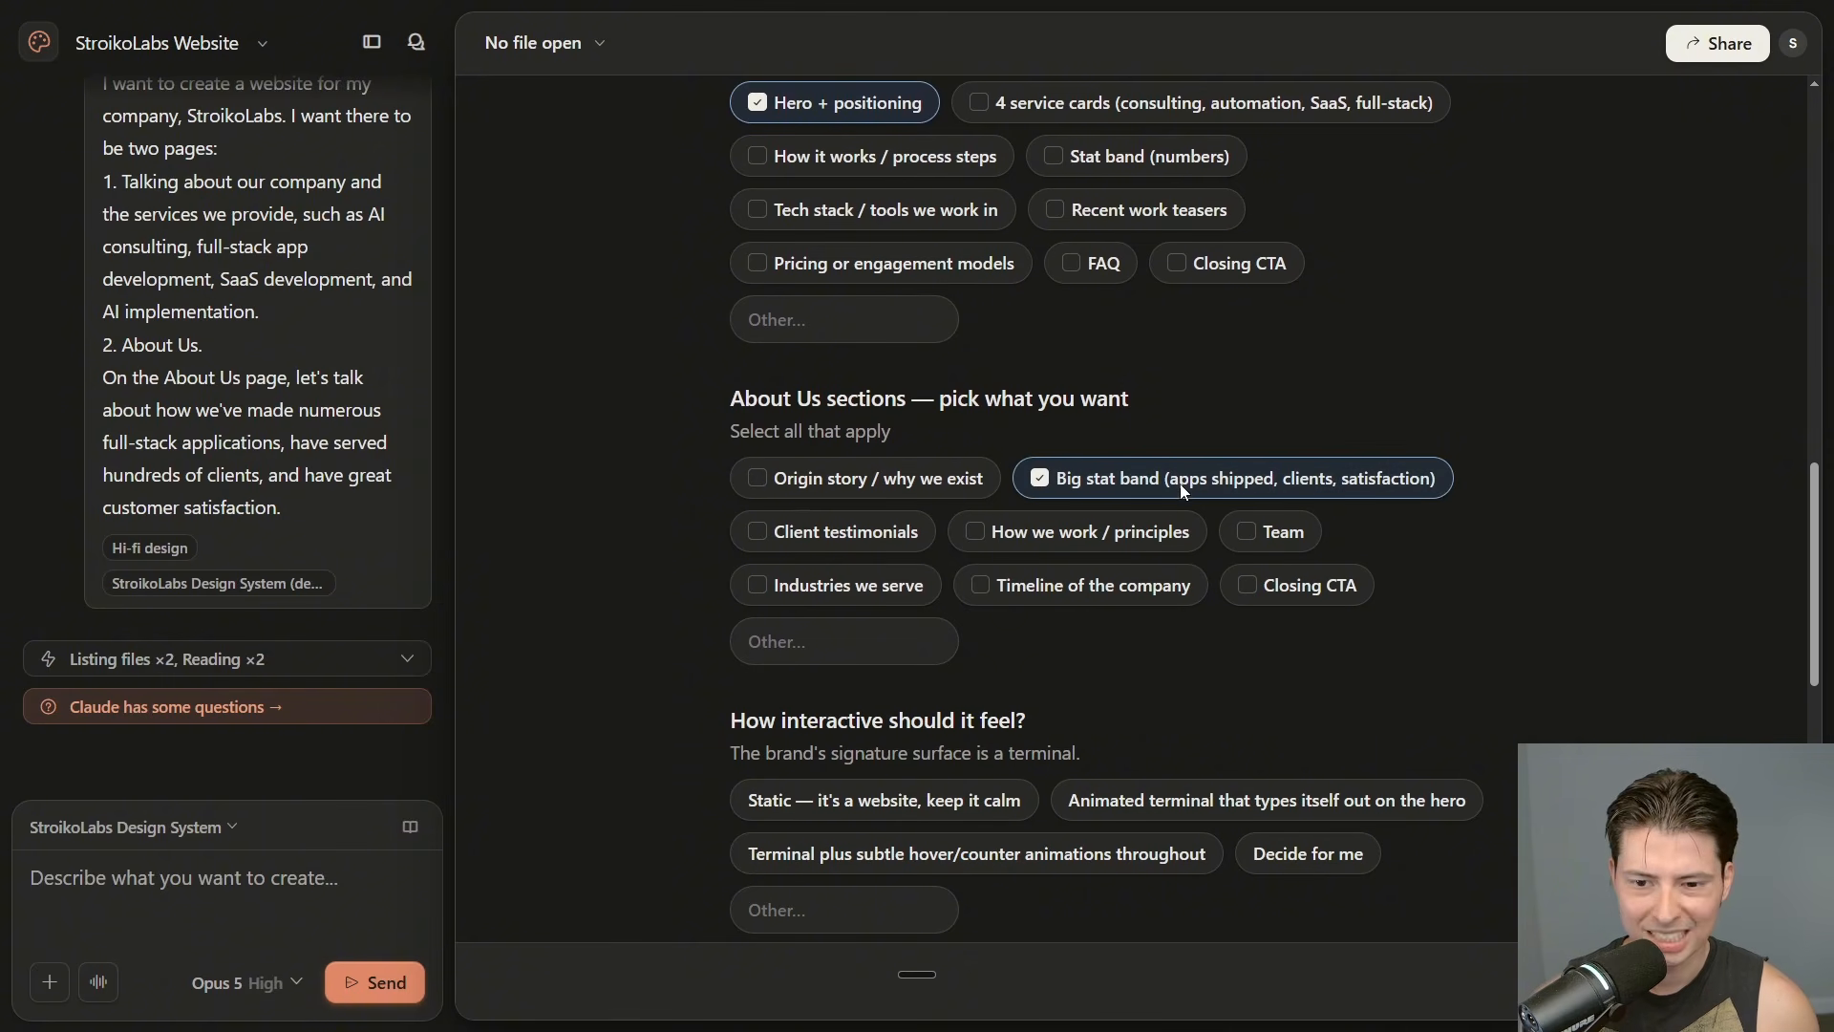
Set the interactivity to Static and request 2-3 hero/layout directions for page 1 first
scroll(1464, 489, "down", 3)
scroll(1465, 489, "down", 1)
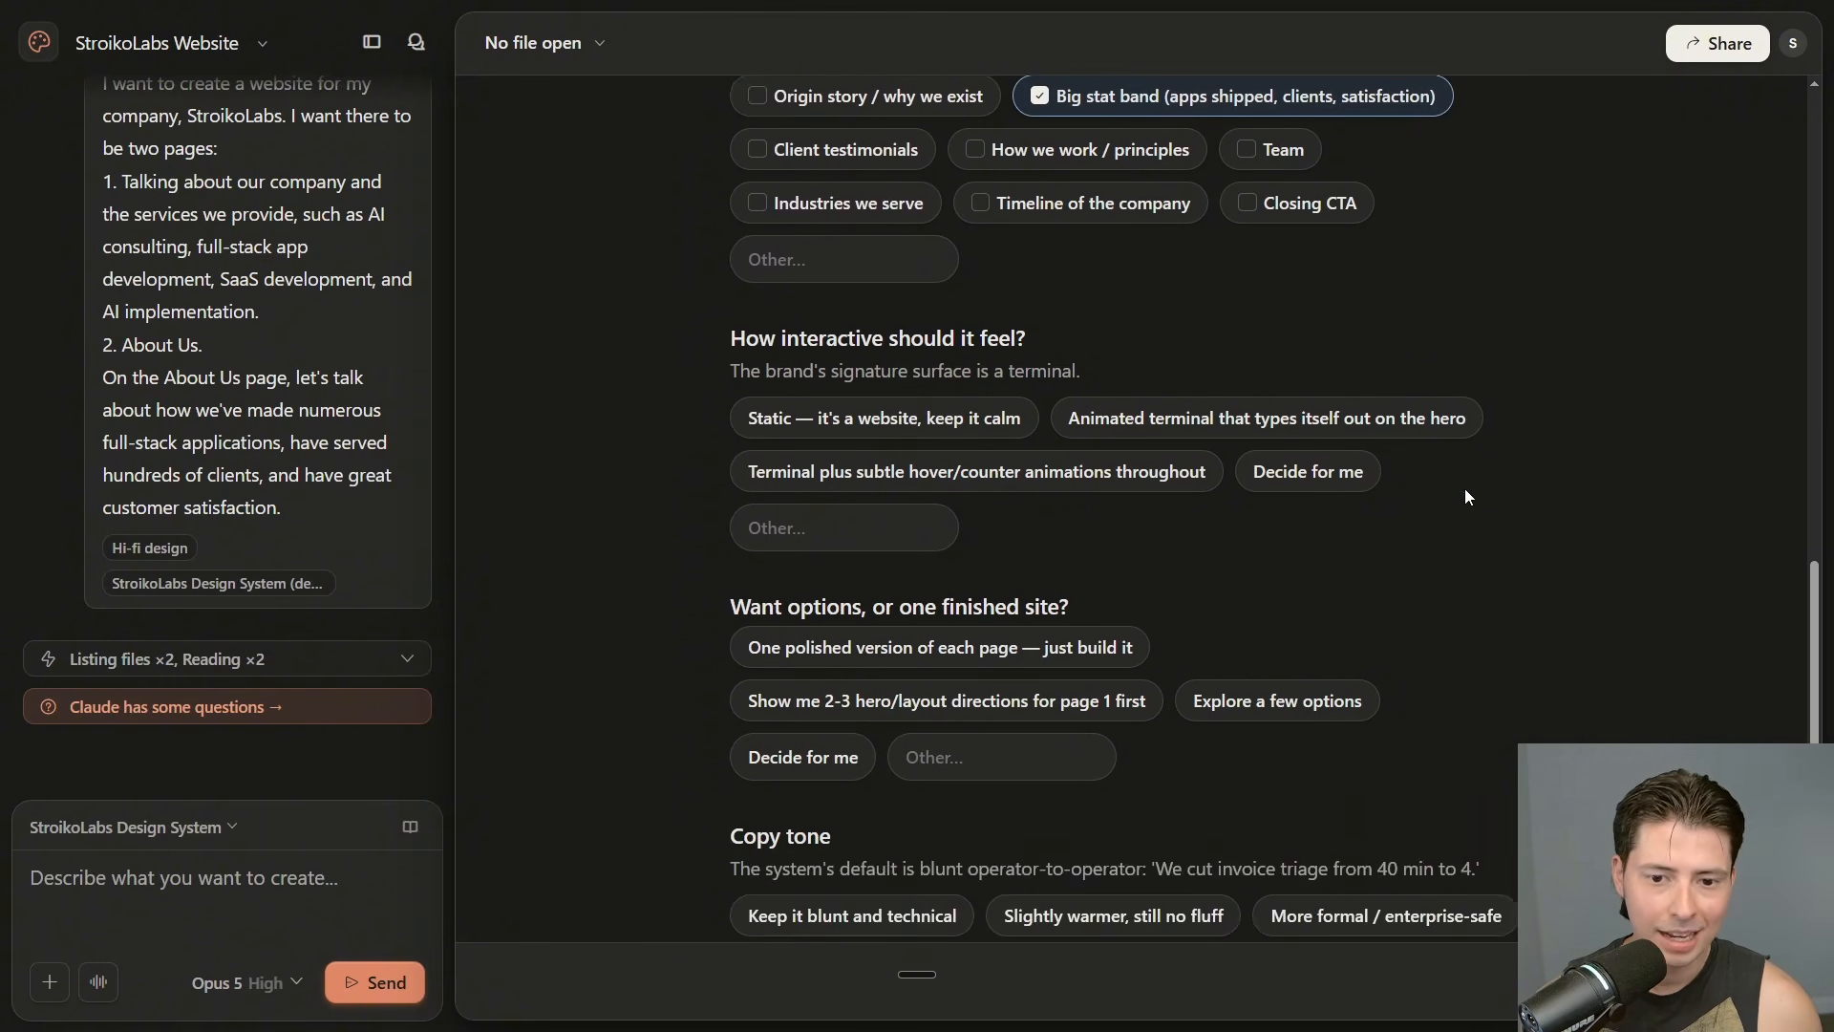
scroll(1414, 492, "up", 1)
scroll(1377, 493, "down", 1)
scroll(846, 468, "down", 4)
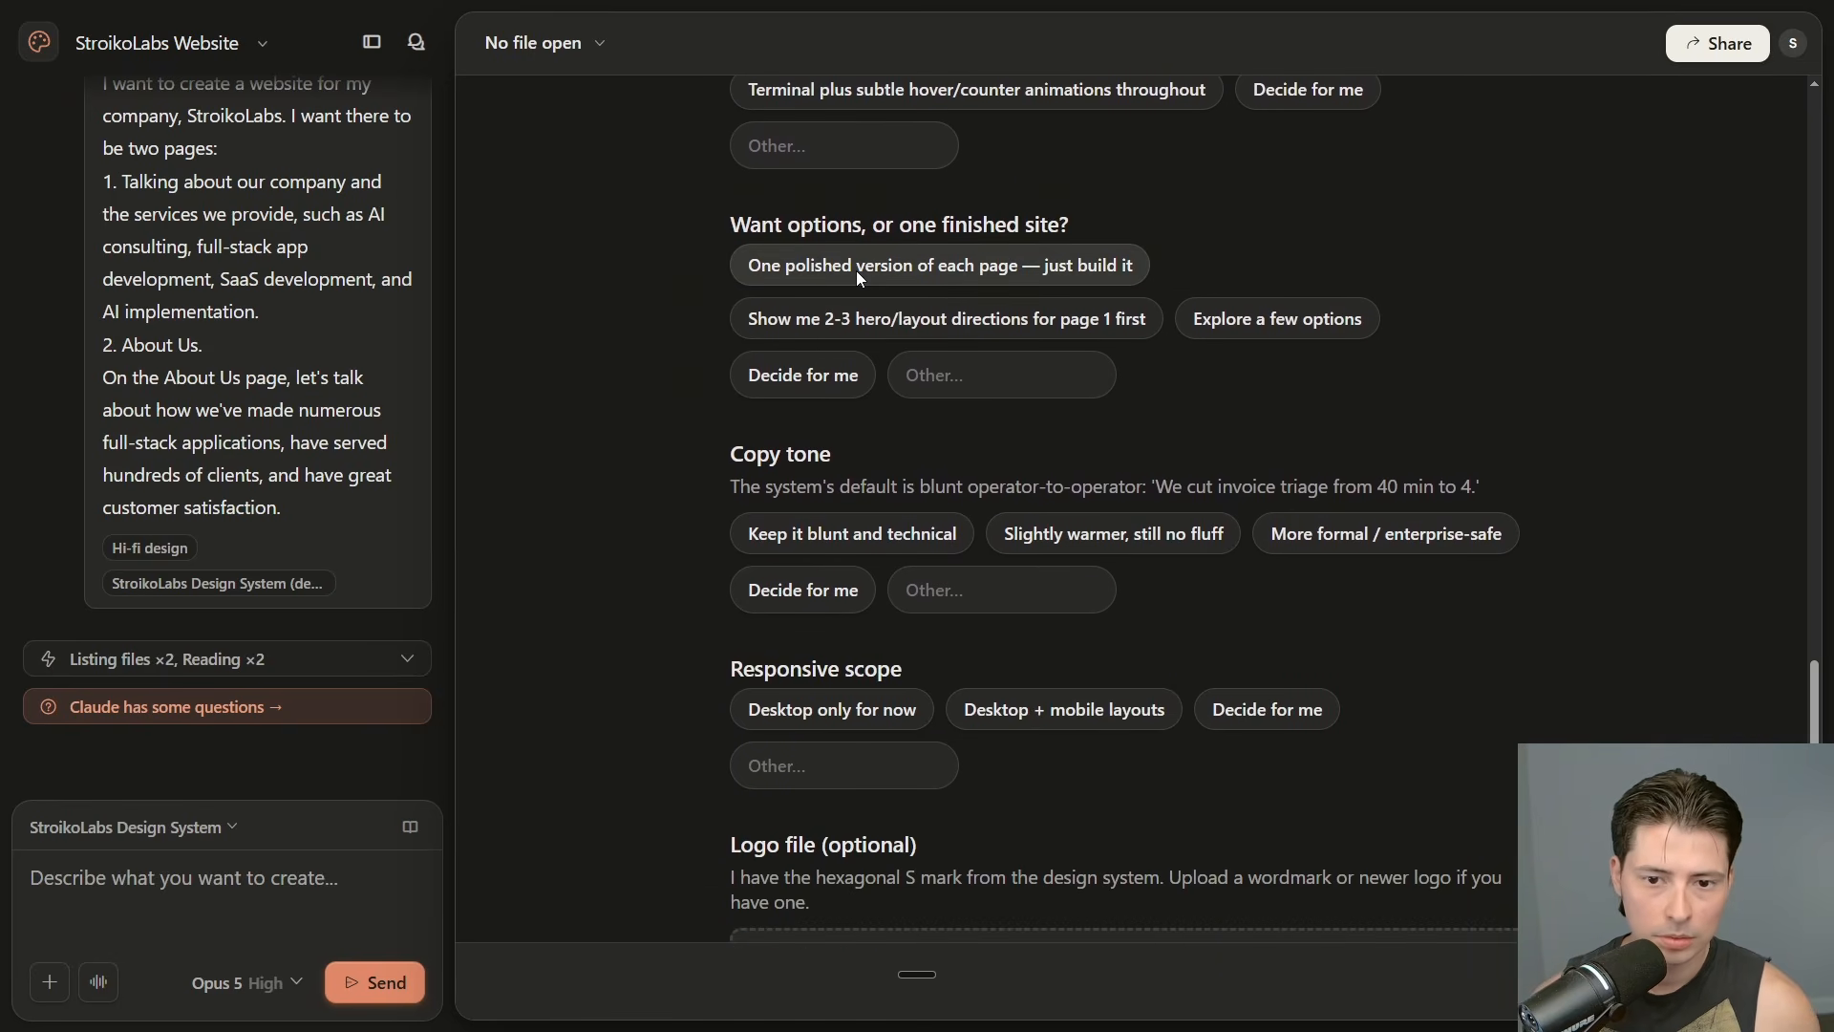
left_click(856, 271)
scroll(700, 313, "down", 2)
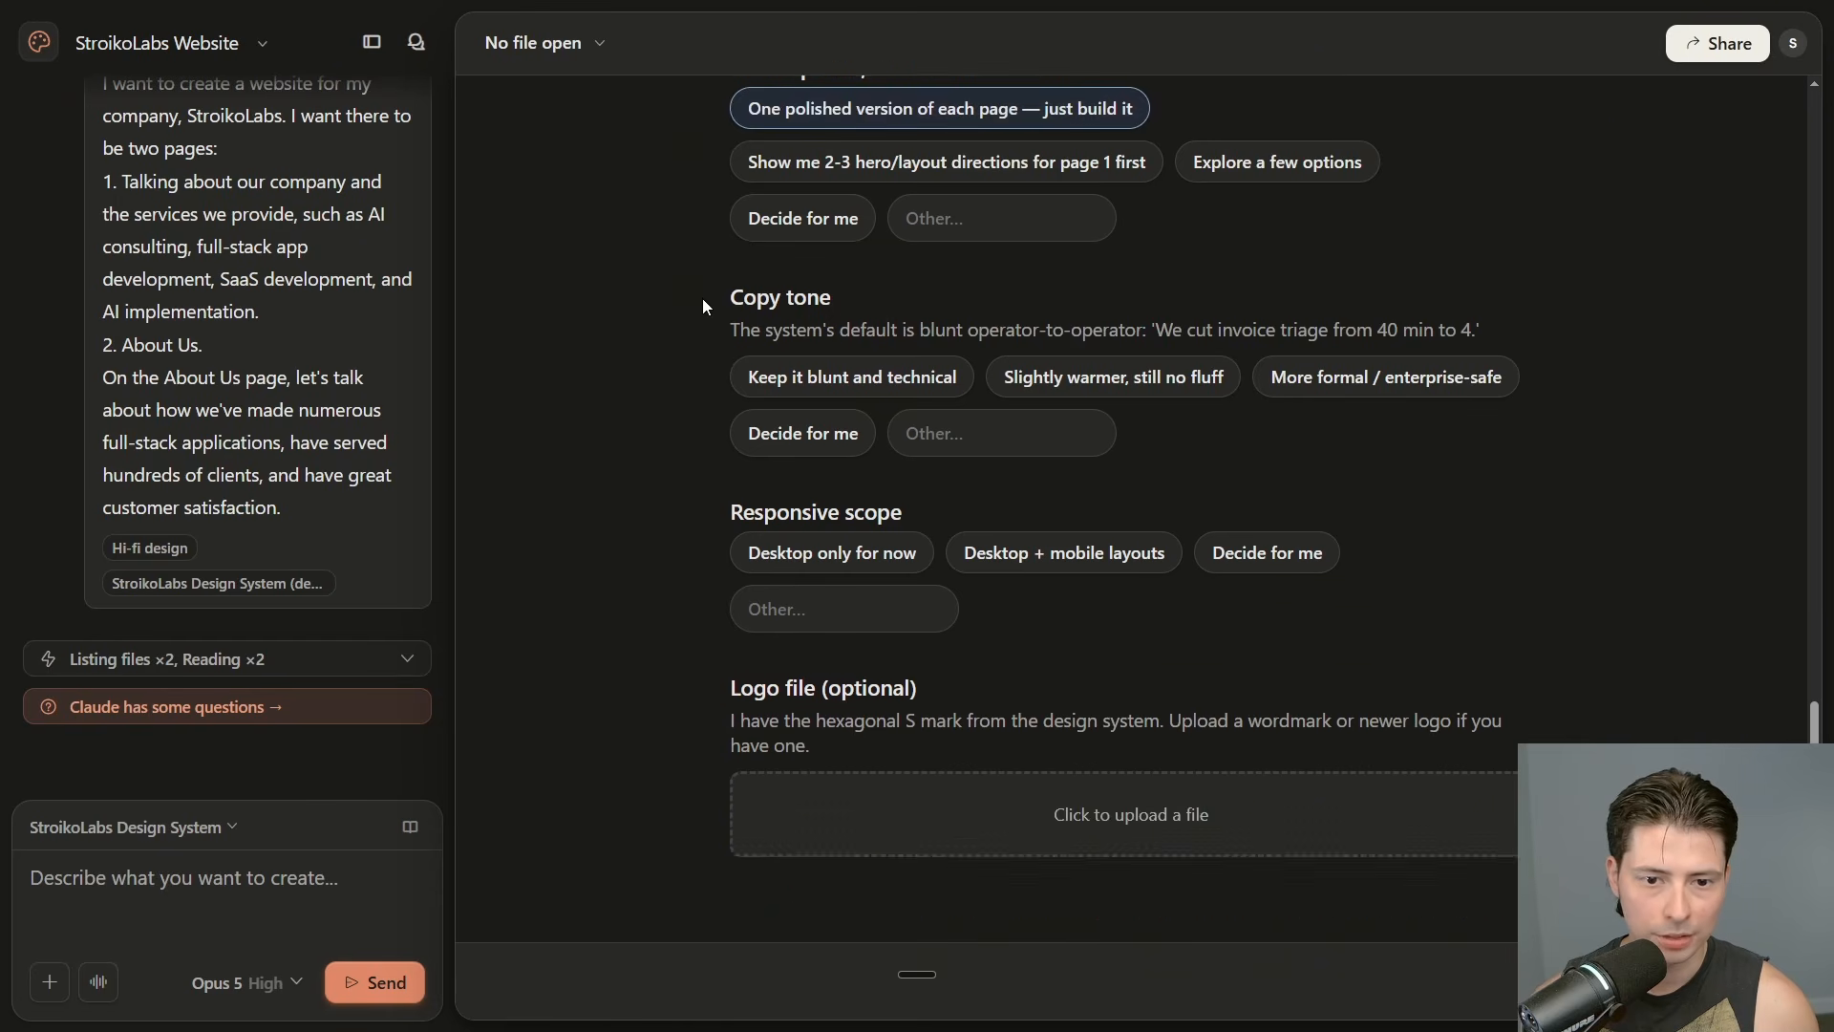
scroll(702, 306, "up", 3)
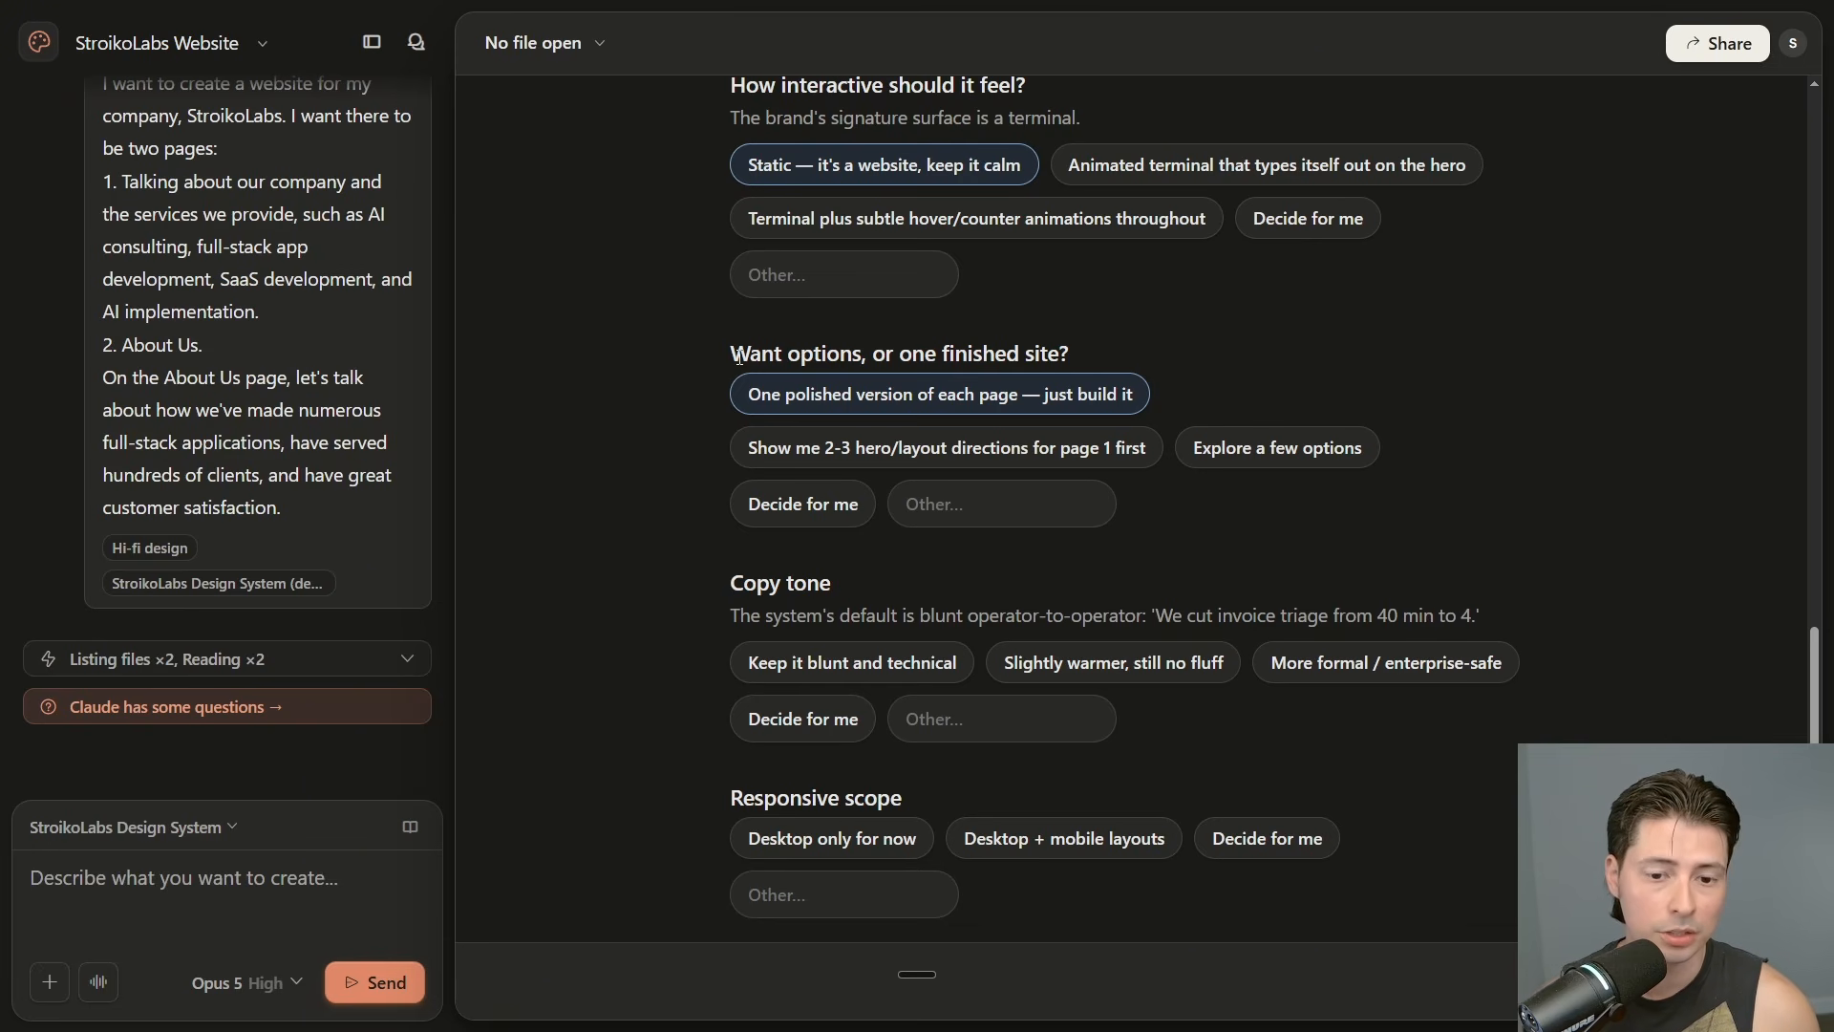
left_click(809, 452)
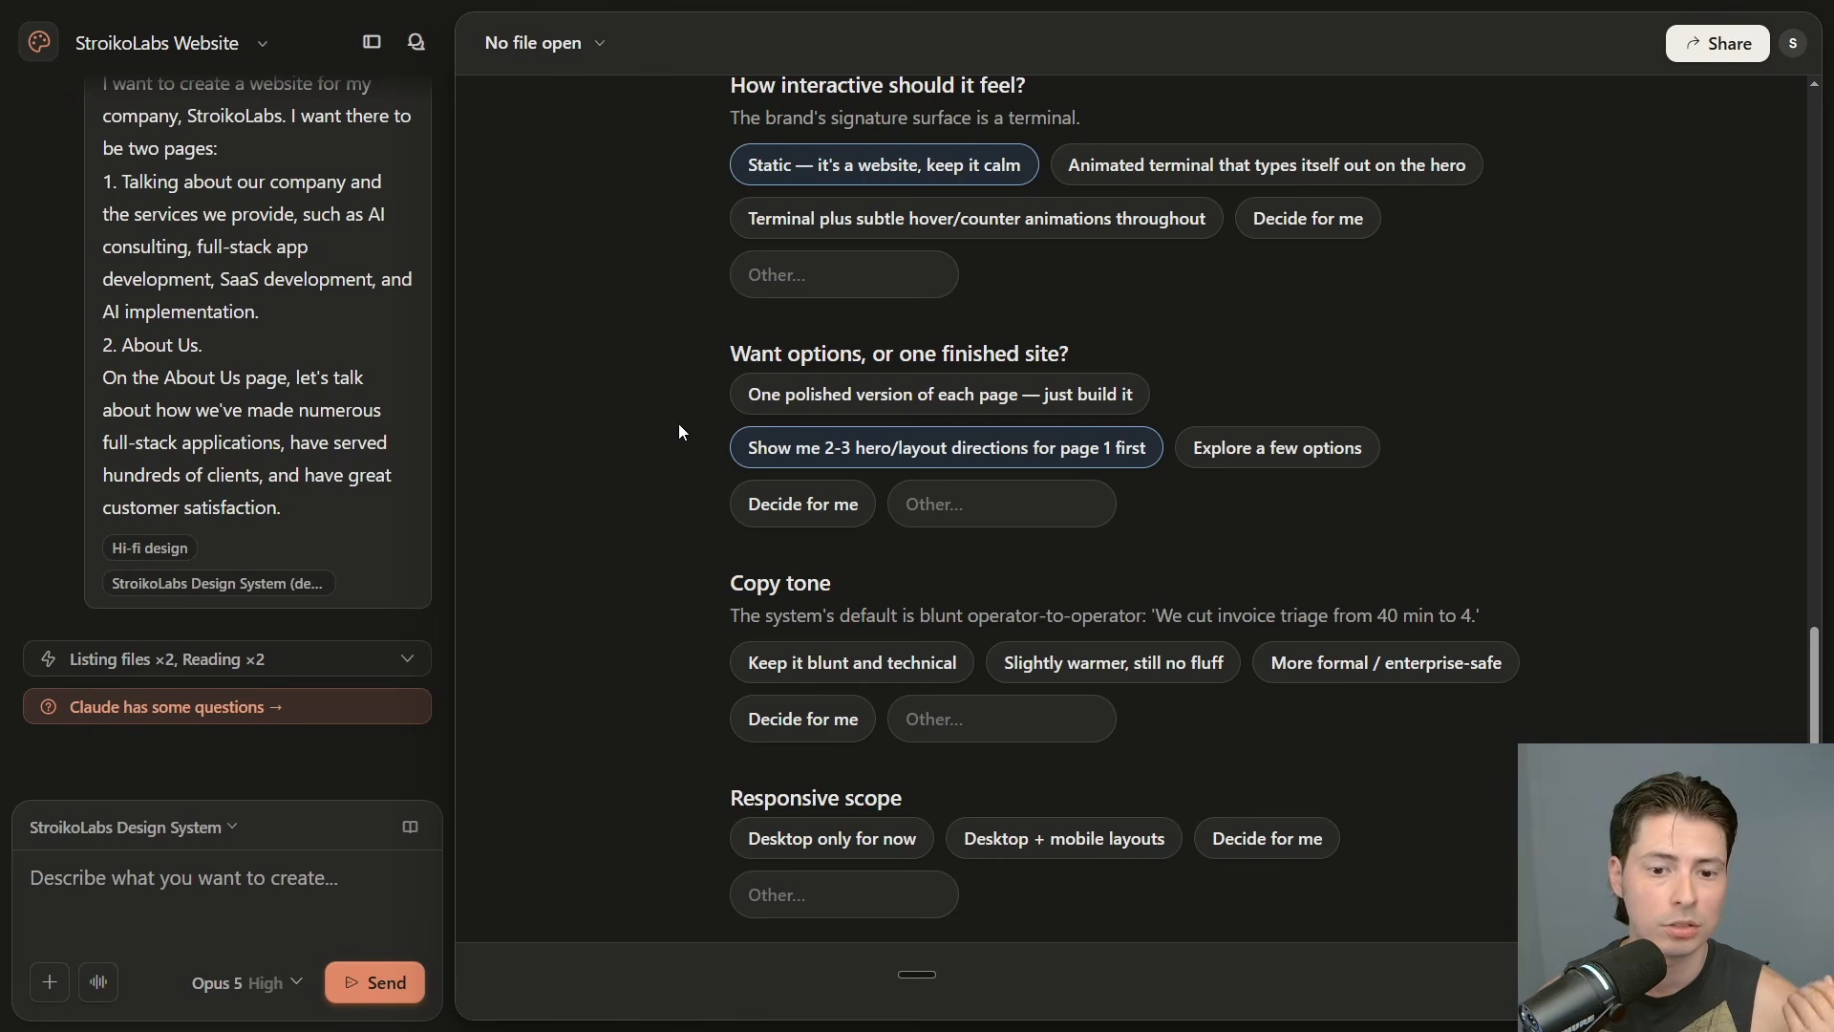
Set the copy tone to Keep it blunt and technical and the responsive scope to Desktop only for now, and submit the answers
scroll(678, 422, "down", 3)
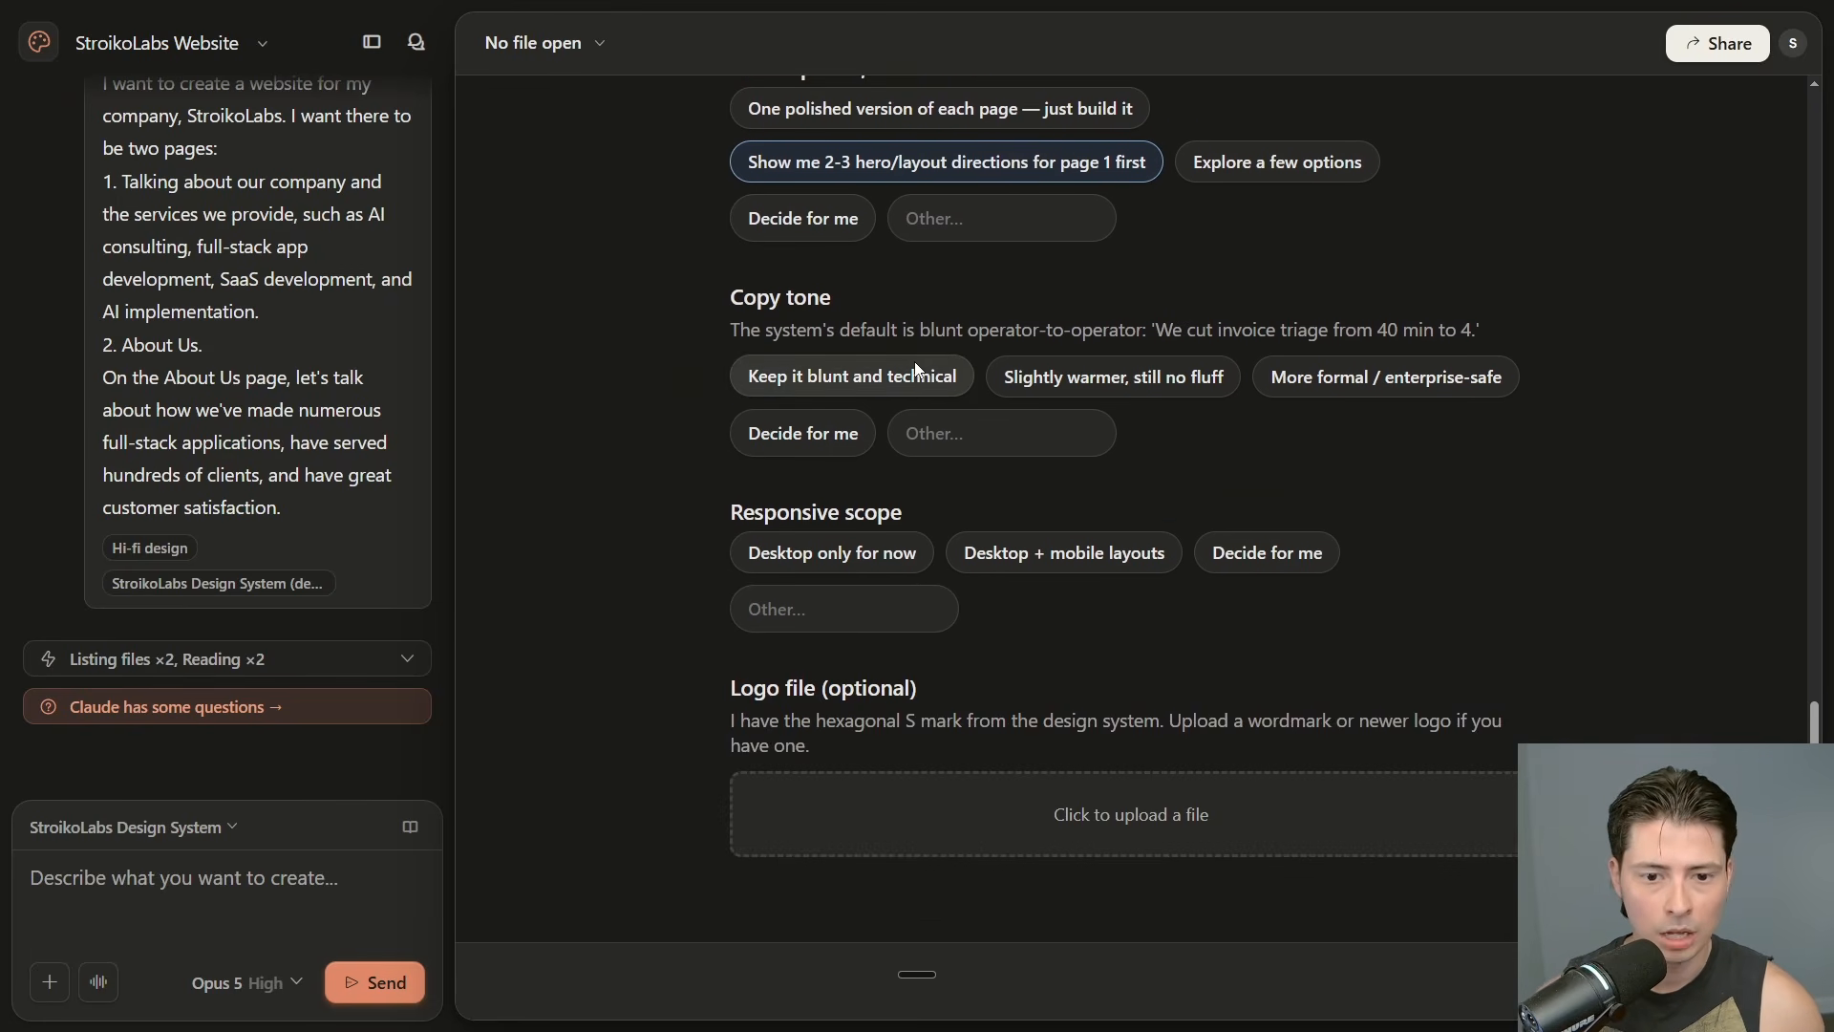
left_click(925, 382)
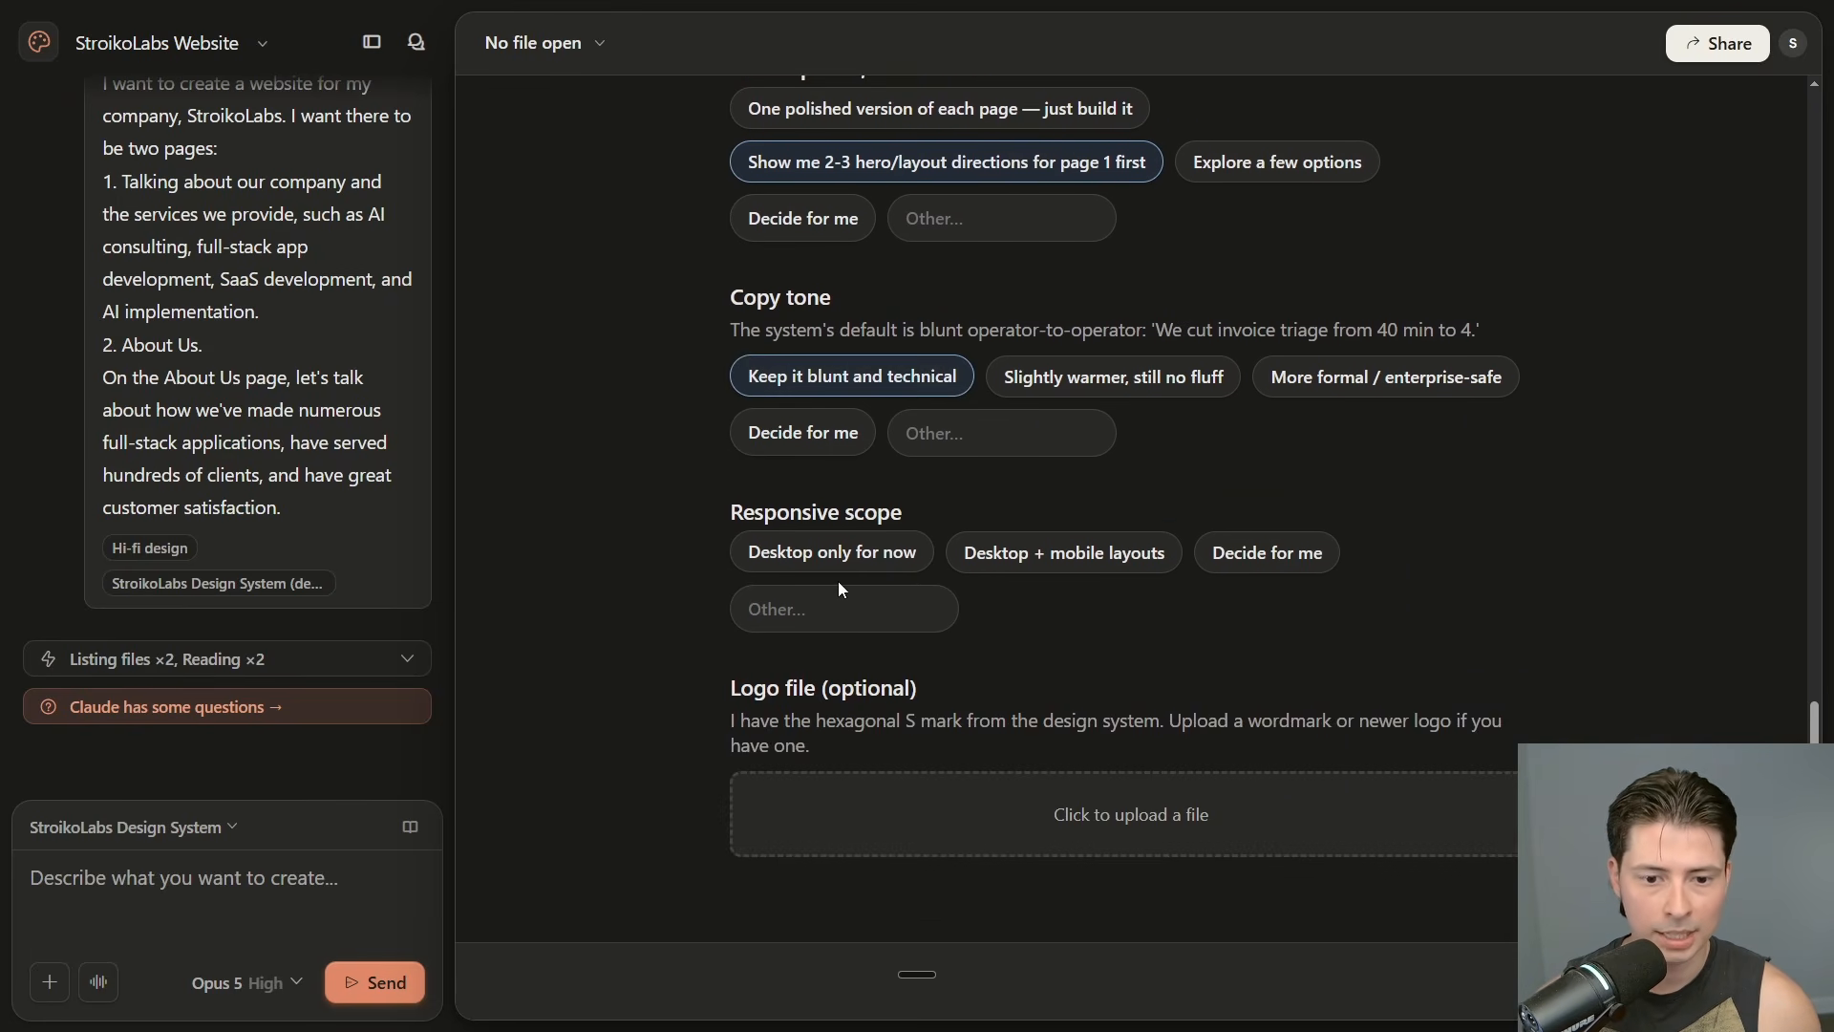
left_click(862, 559)
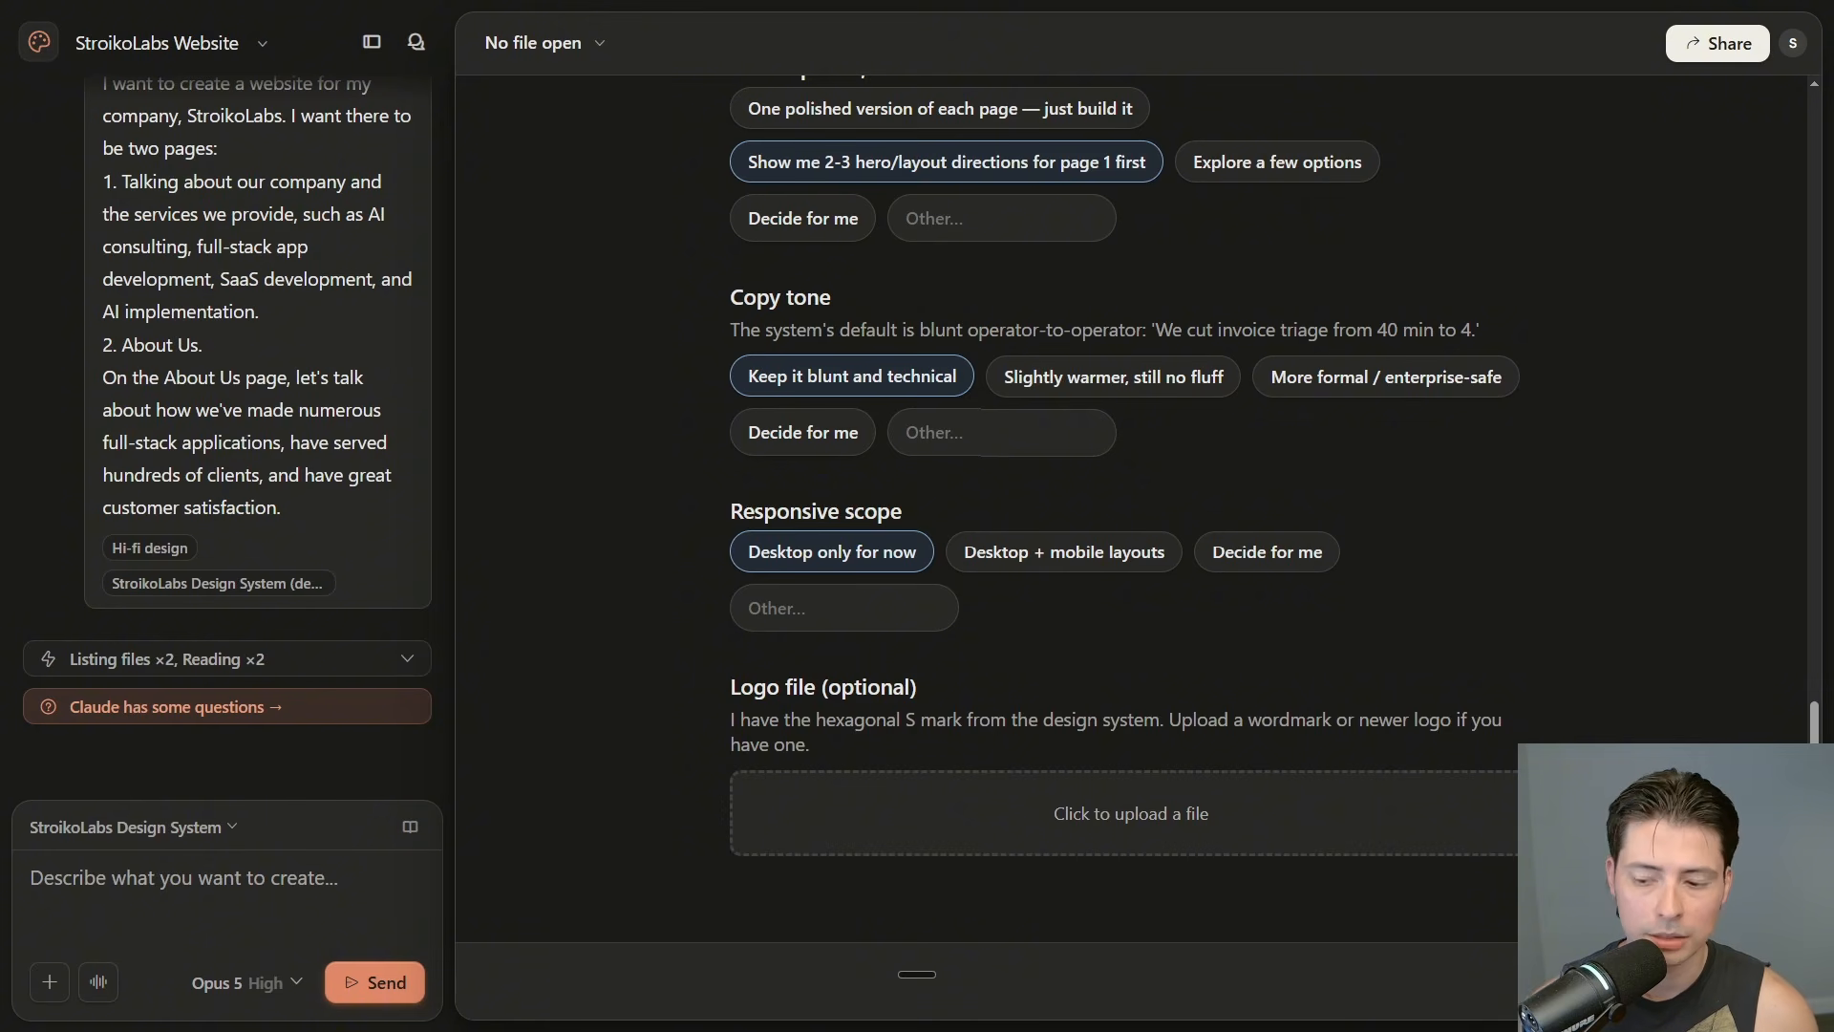
left_click(1750, 981)
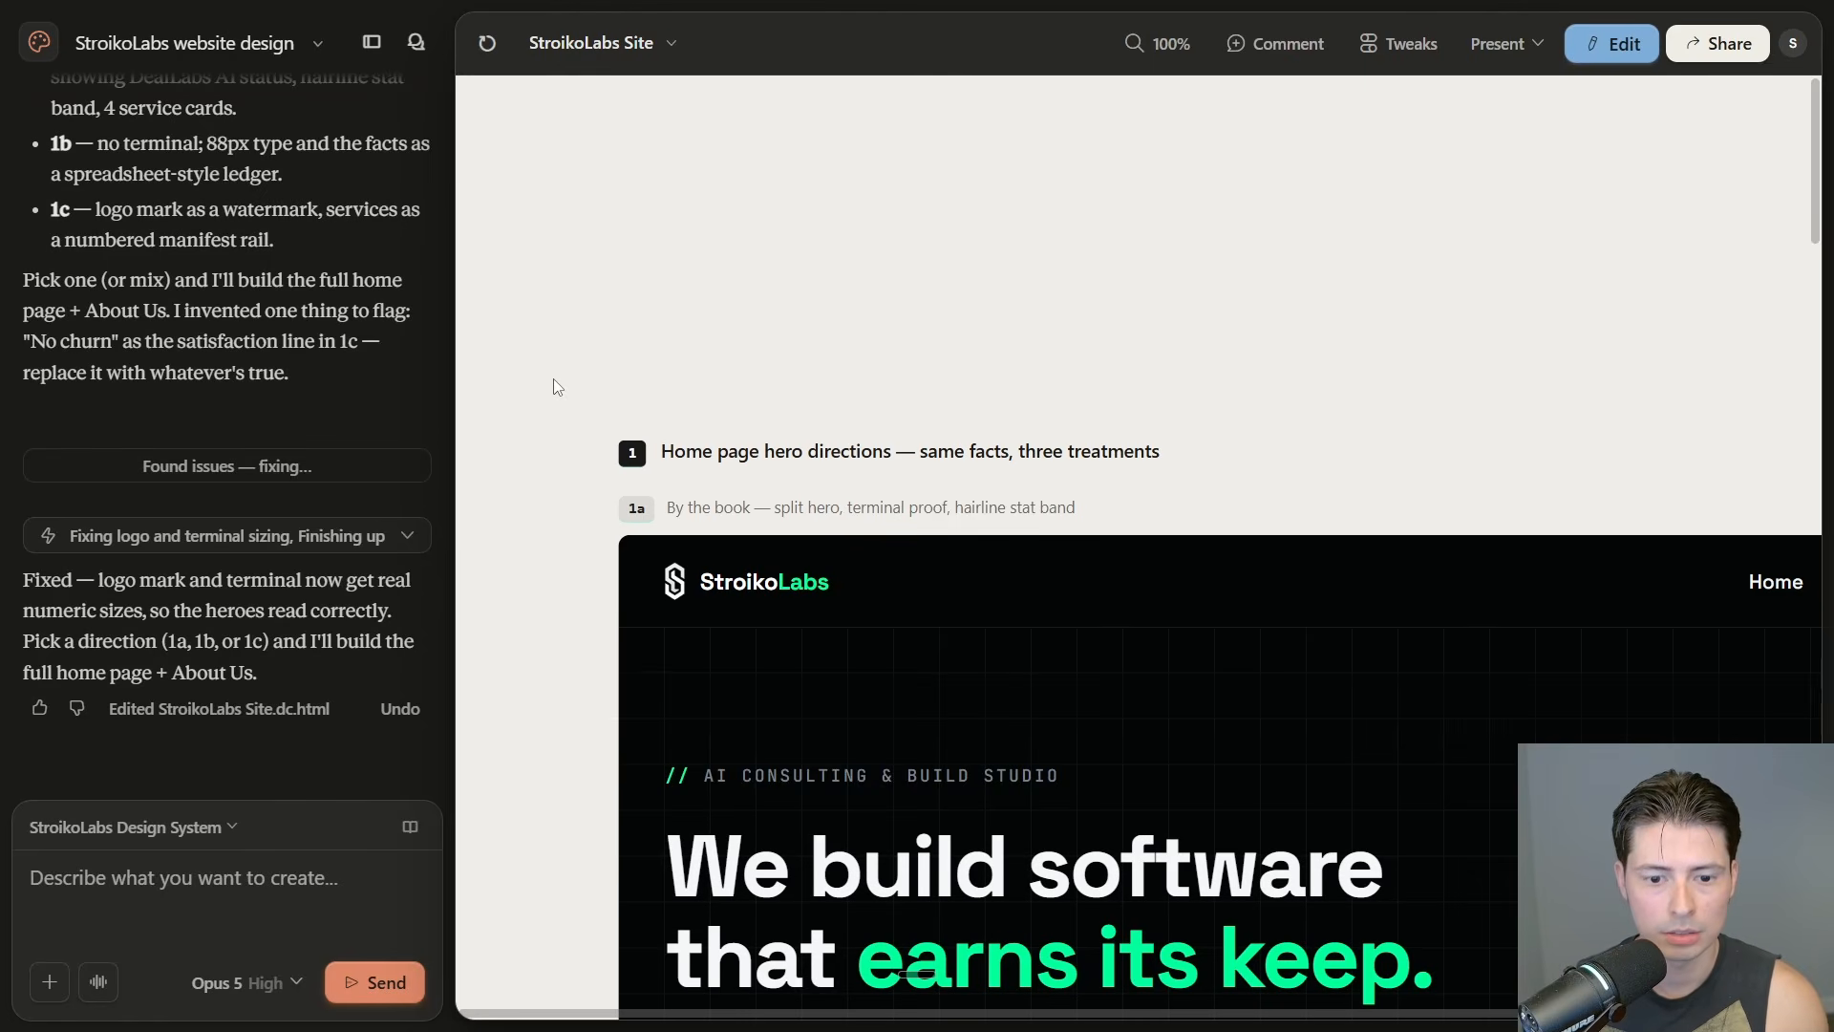
Examine and compare the three home page hero directions 1a, 1b and 1c with the canvas zoomed out to 51%
scroll(553, 378, "down", 5)
scroll(863, 262, "up", 5)
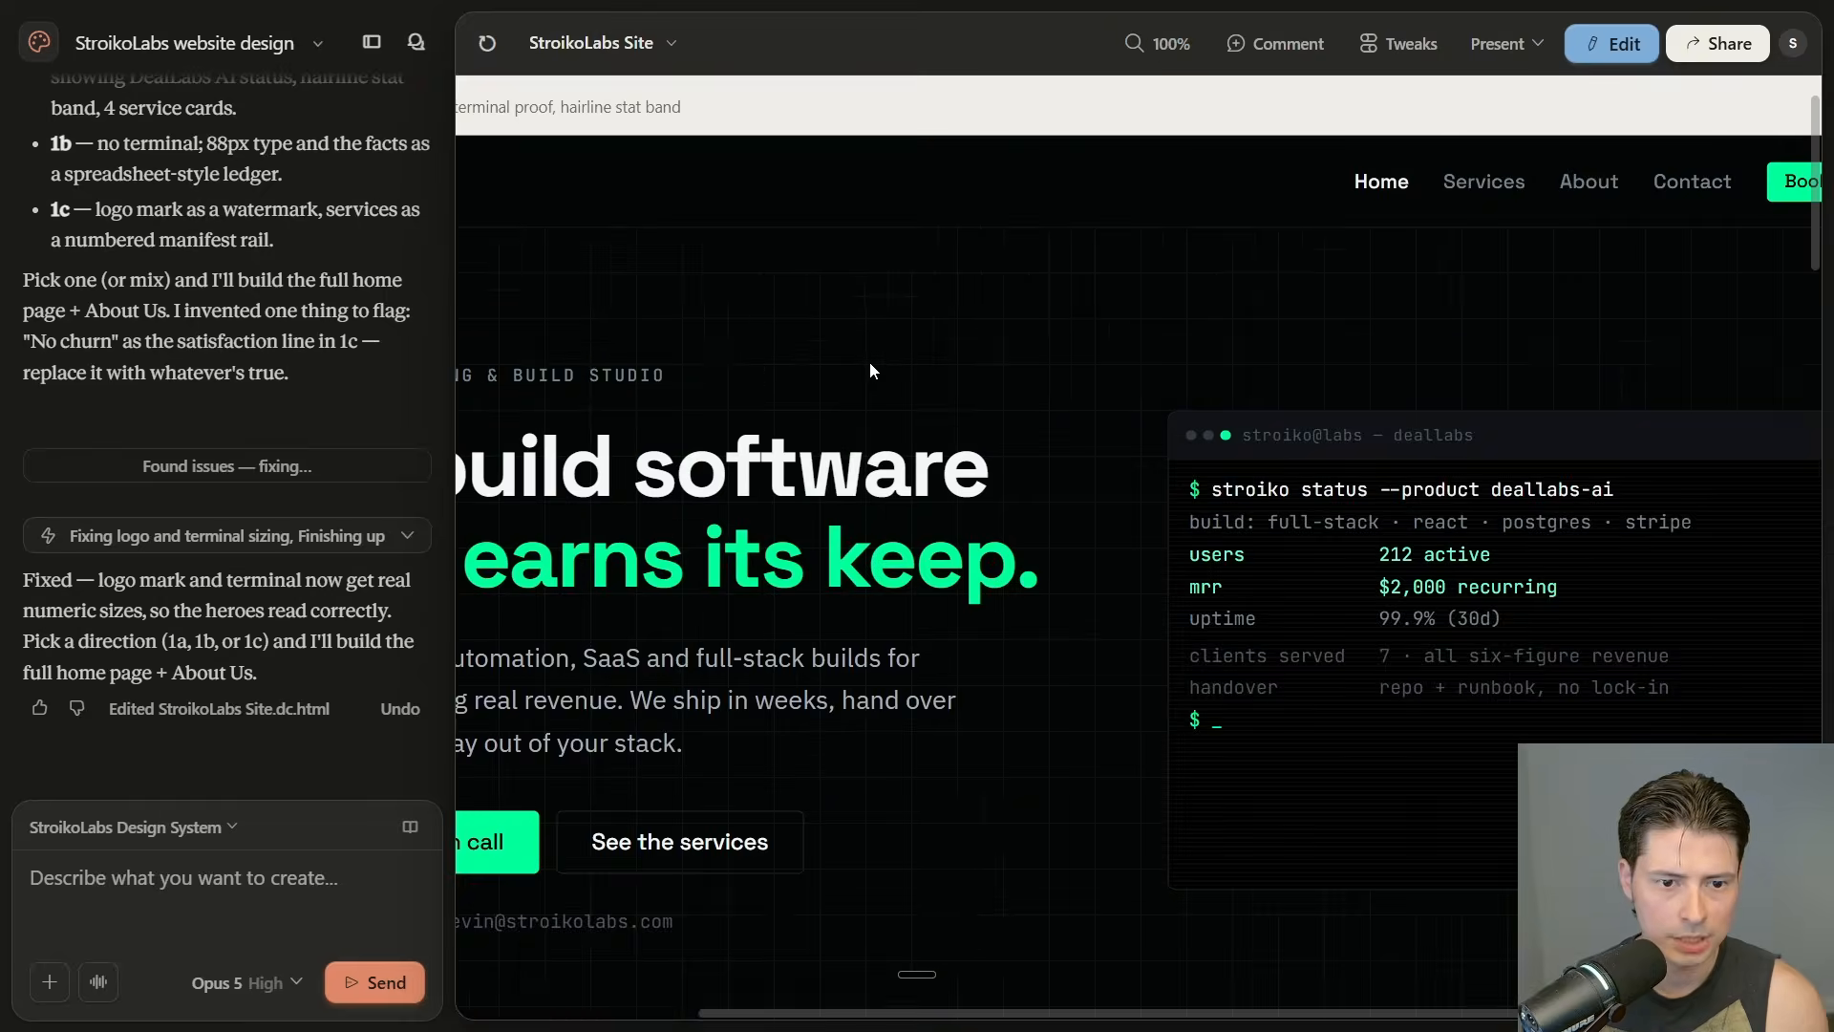
scroll(870, 361, "down", 2)
left_click_drag(869, 361, 914, 318)
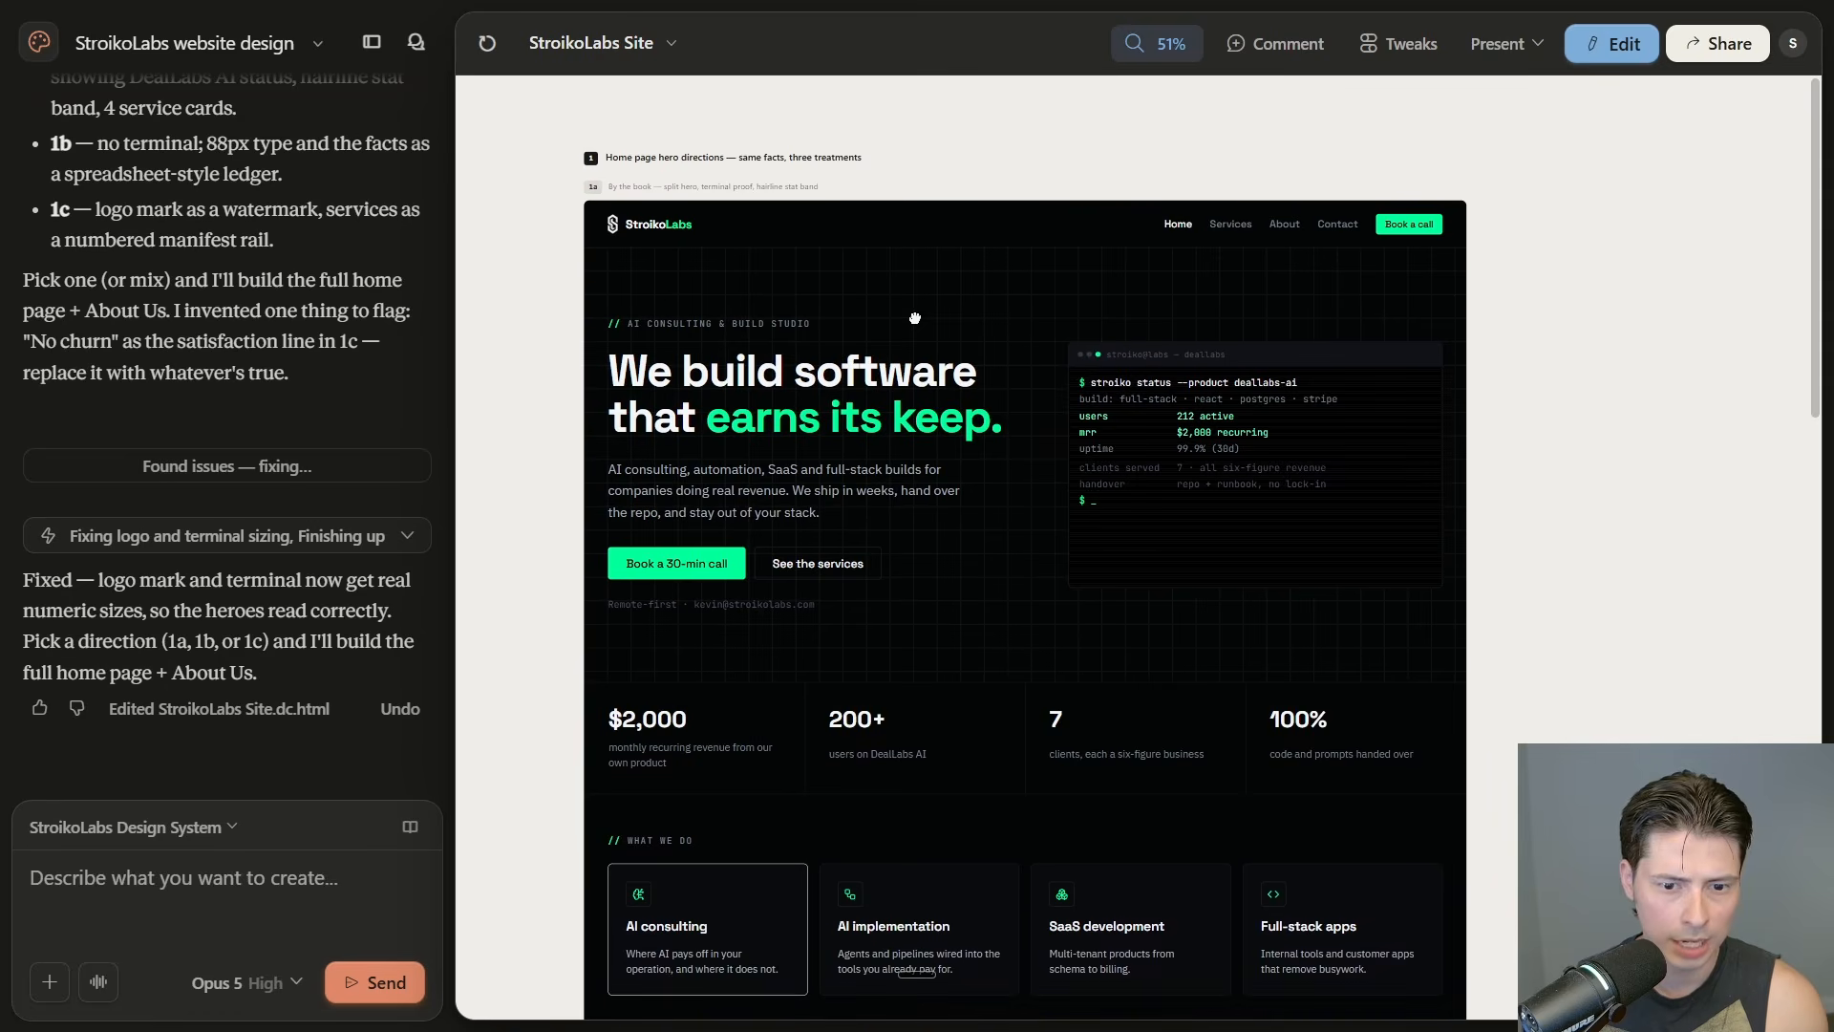
left_click_drag(1087, 667, 1086, 639)
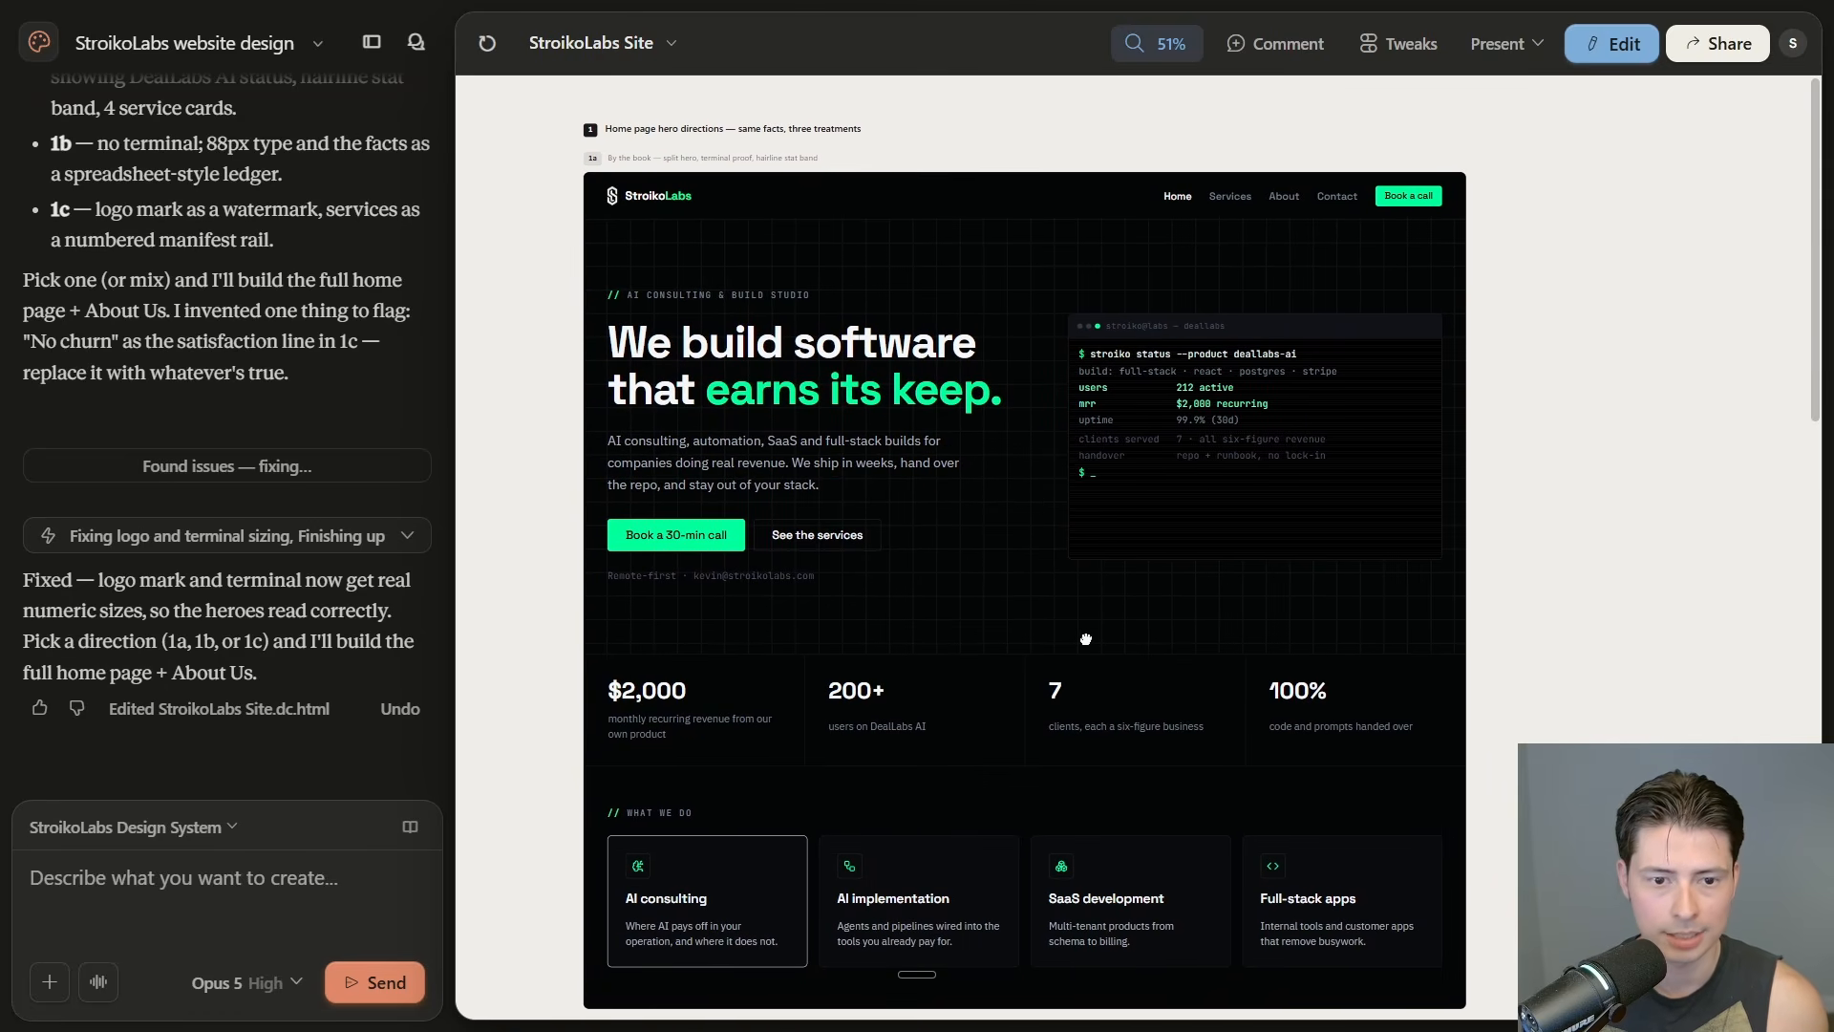
scroll(1086, 639, "down", 10)
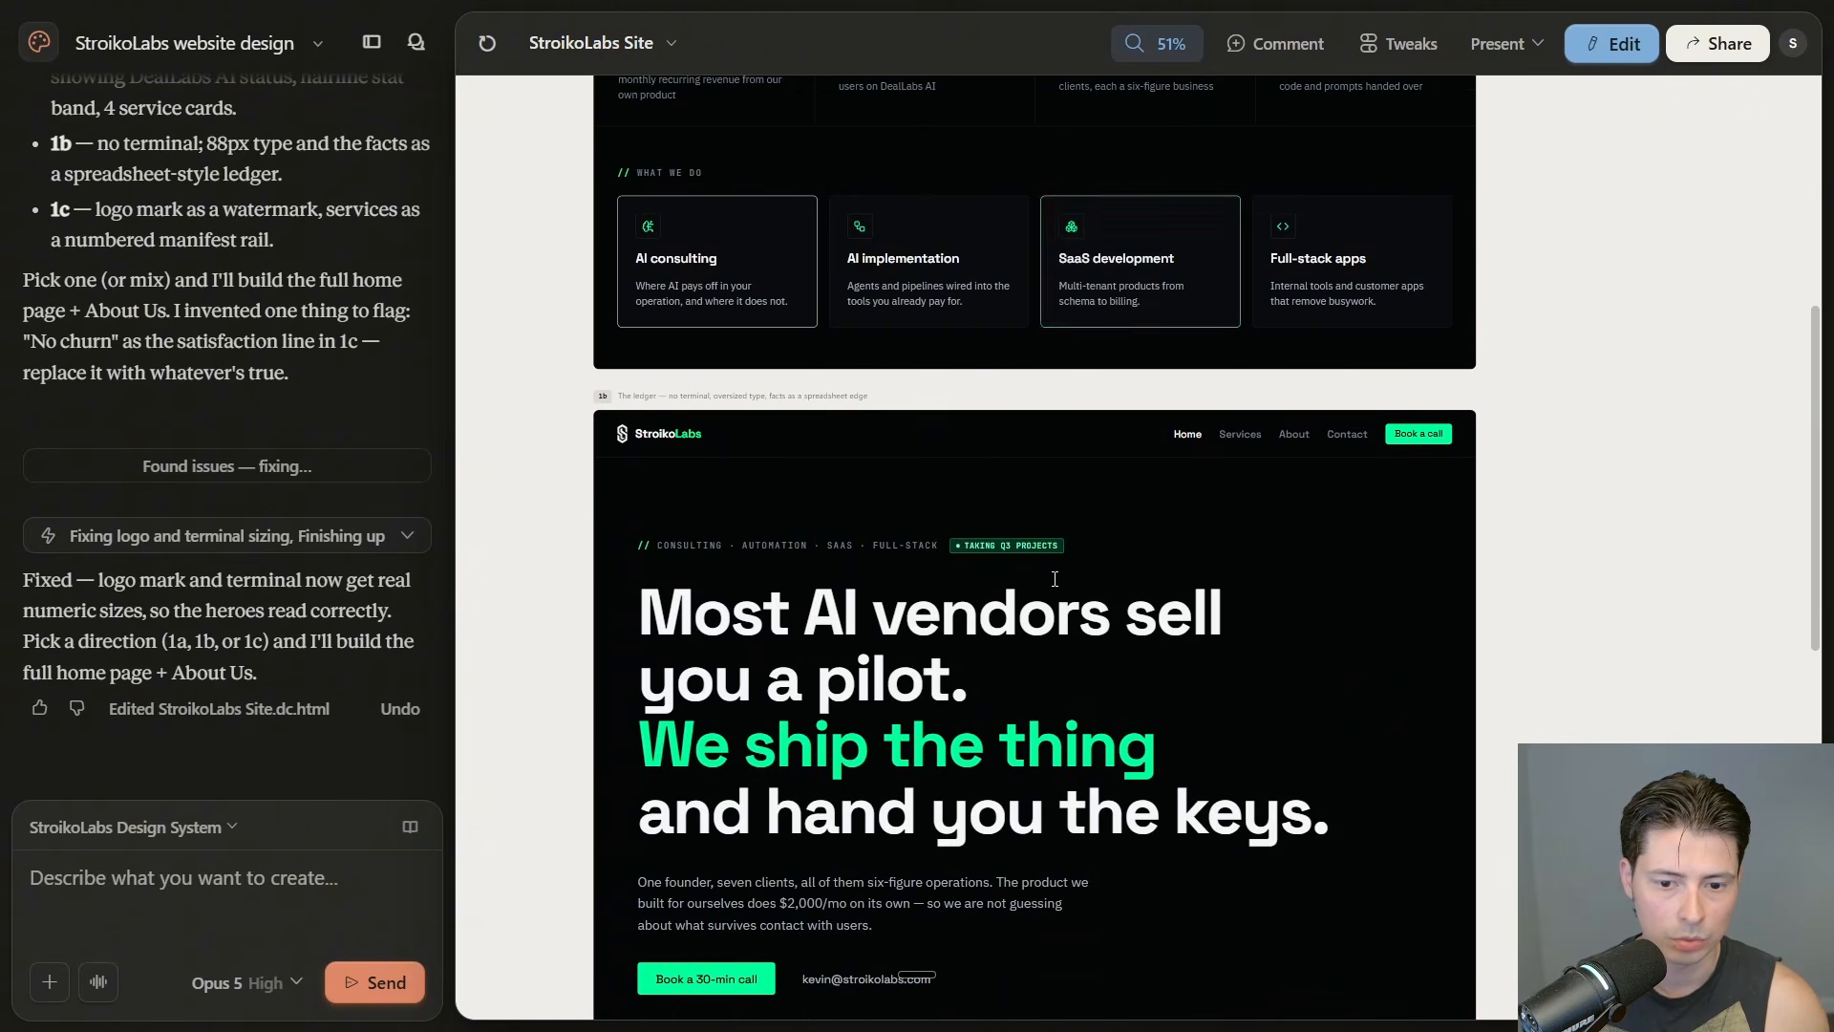
scroll(1591, 684, "down", 10)
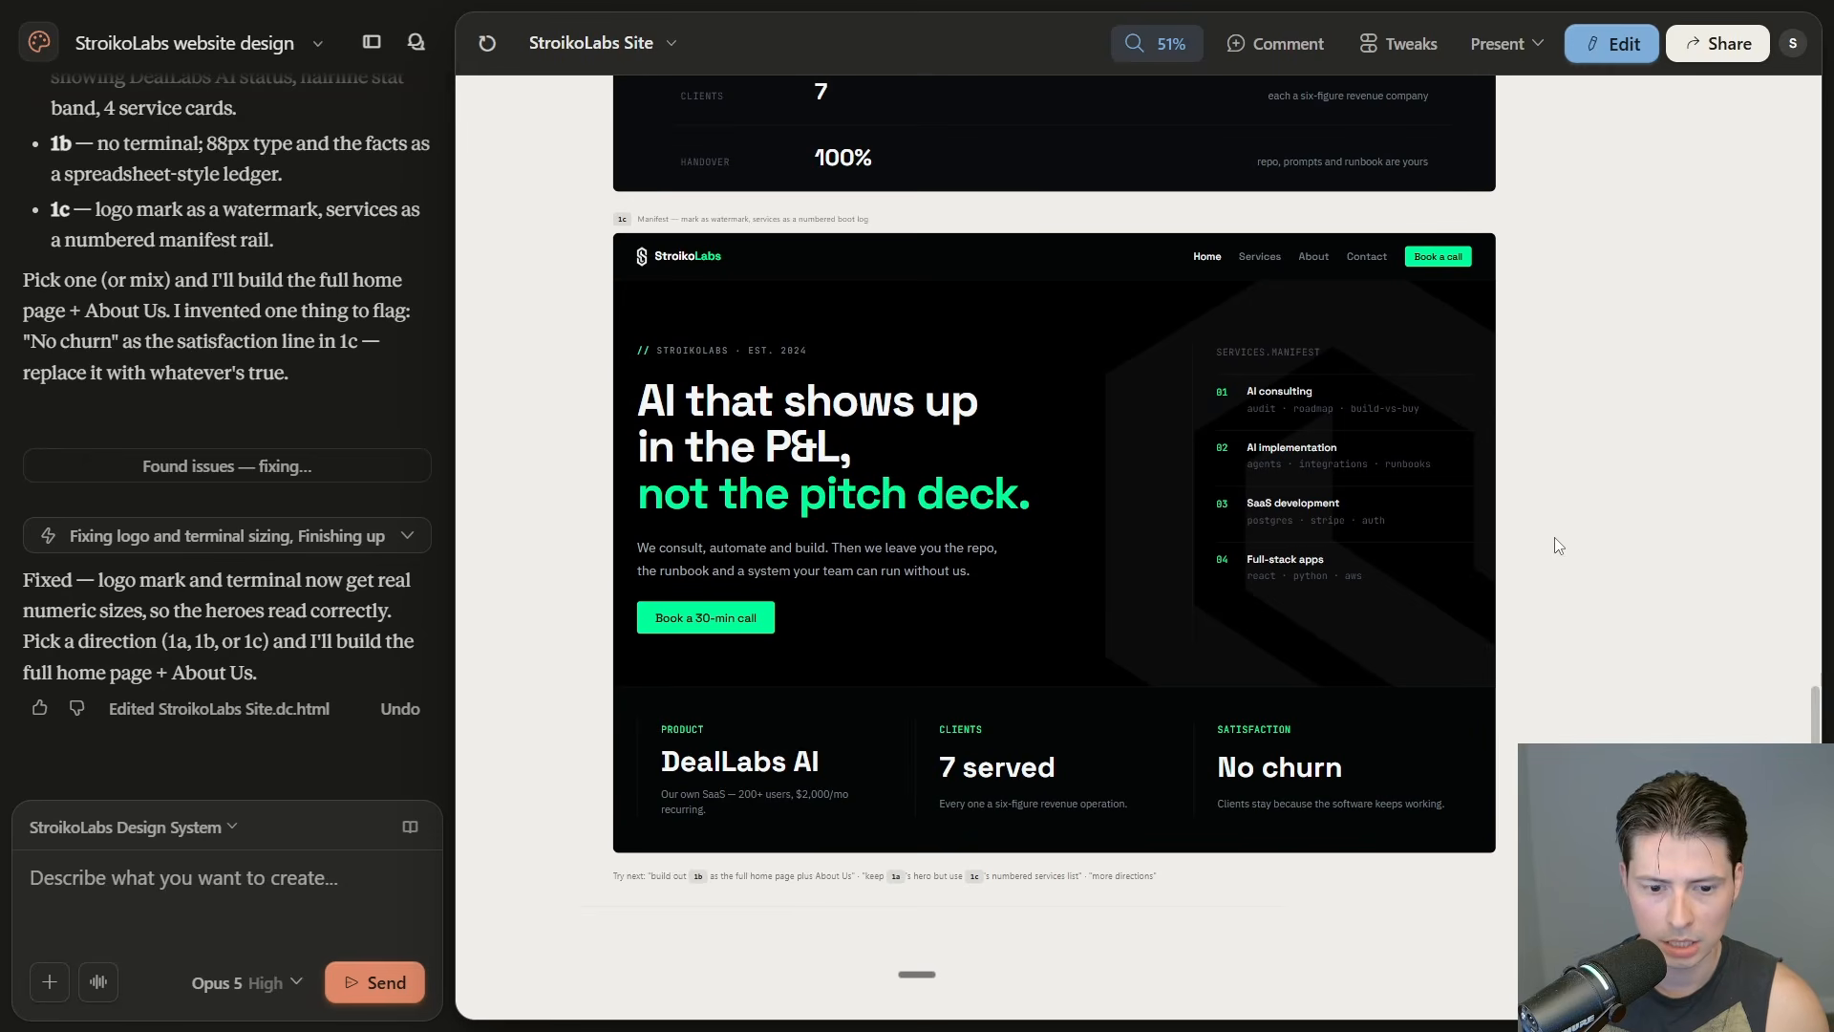
scroll(1555, 537, "up", 10)
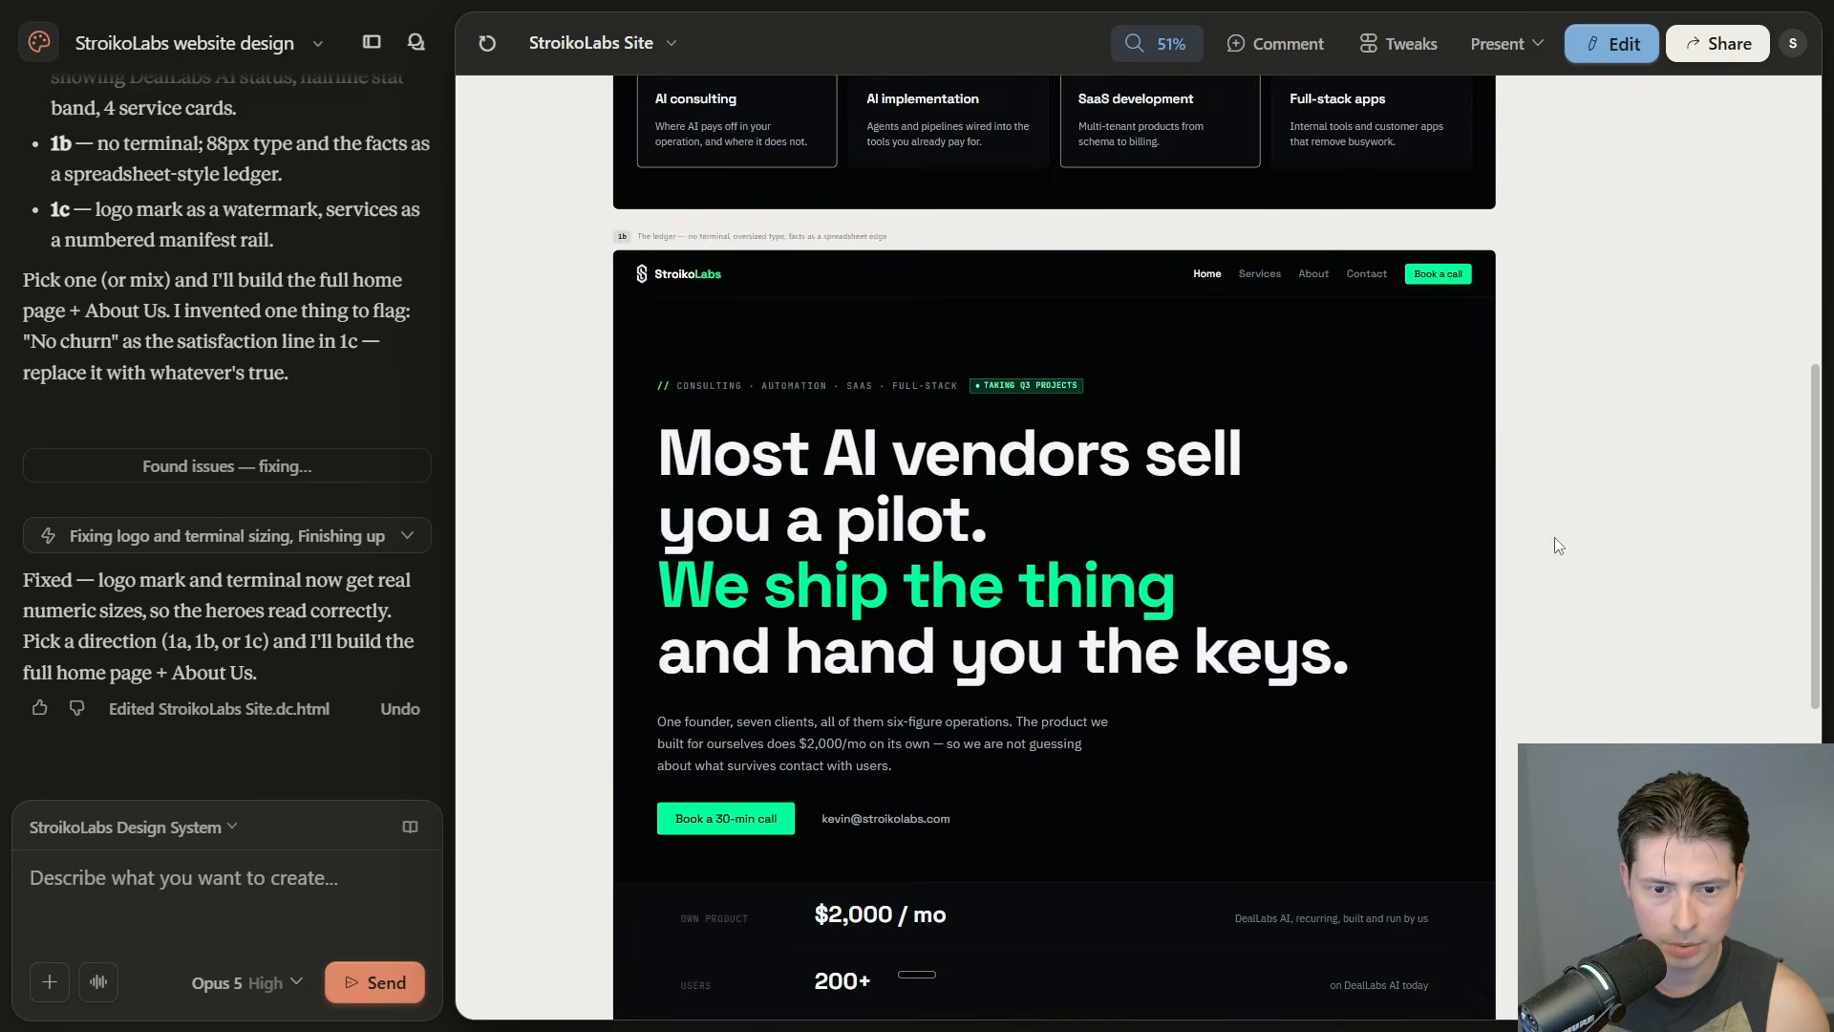
scroll(1555, 546, "up", 4)
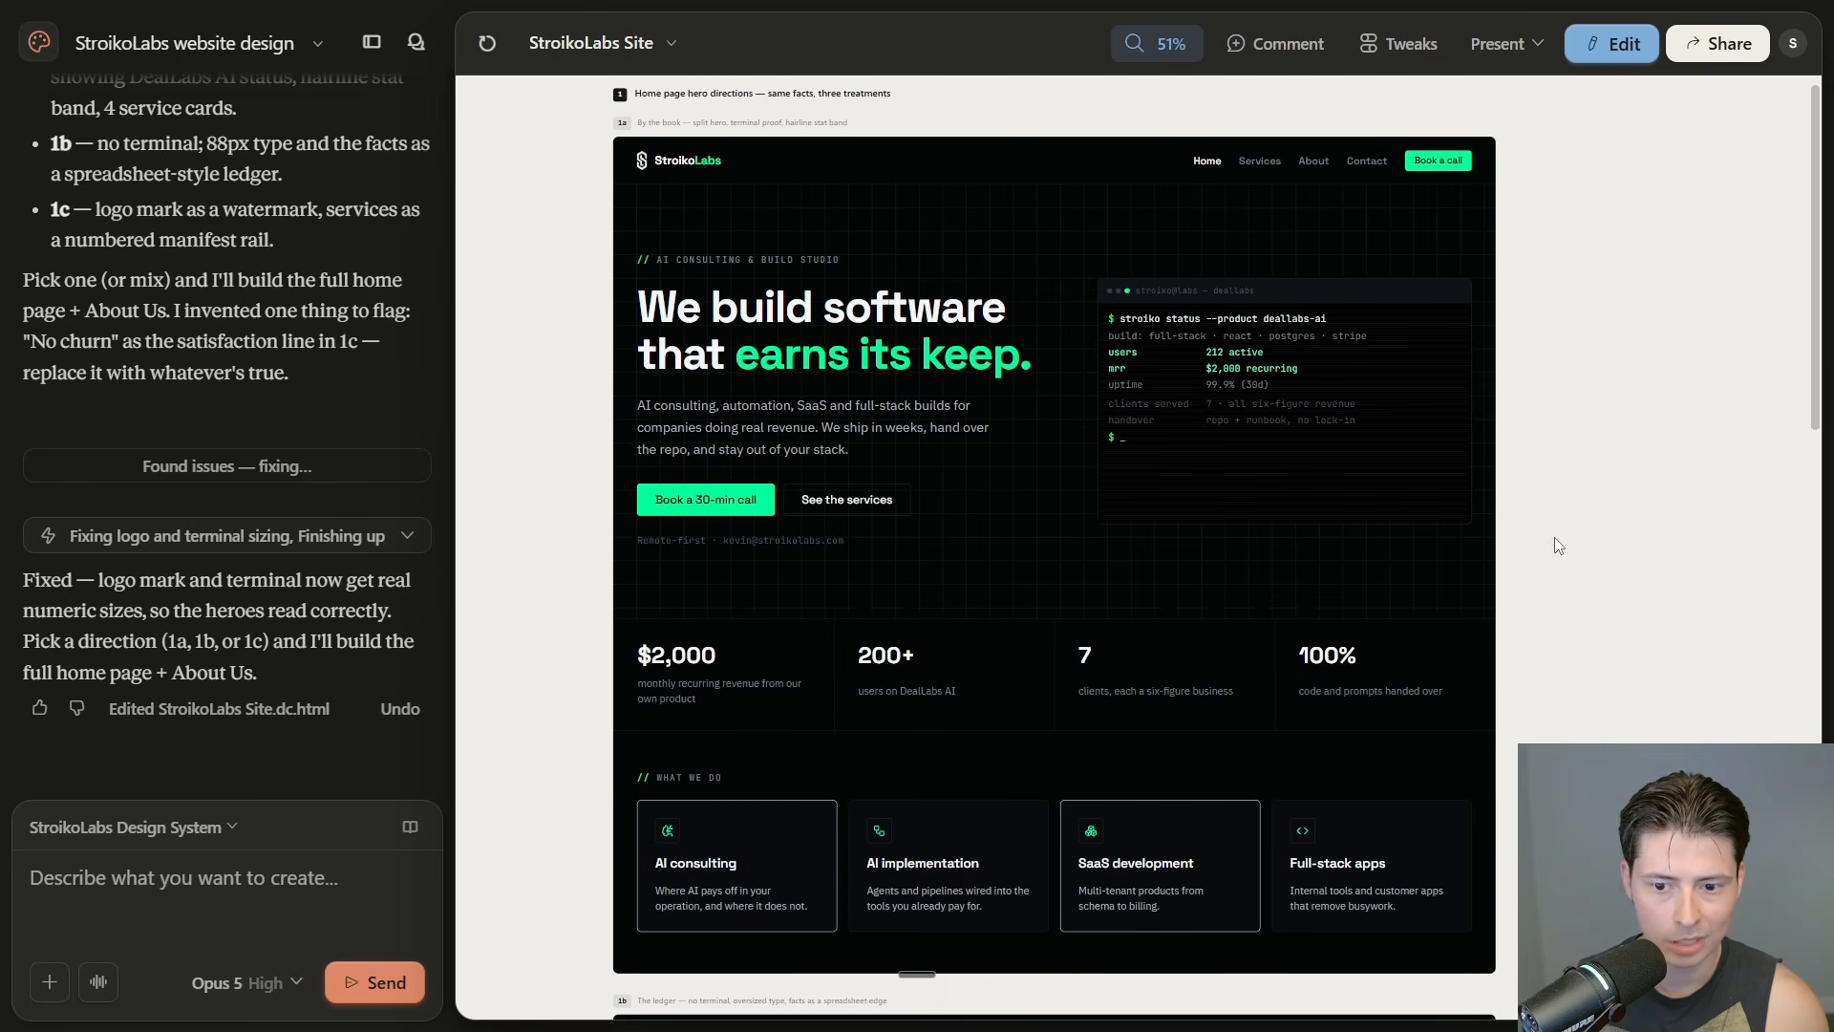
scroll(1555, 537, "down", 14)
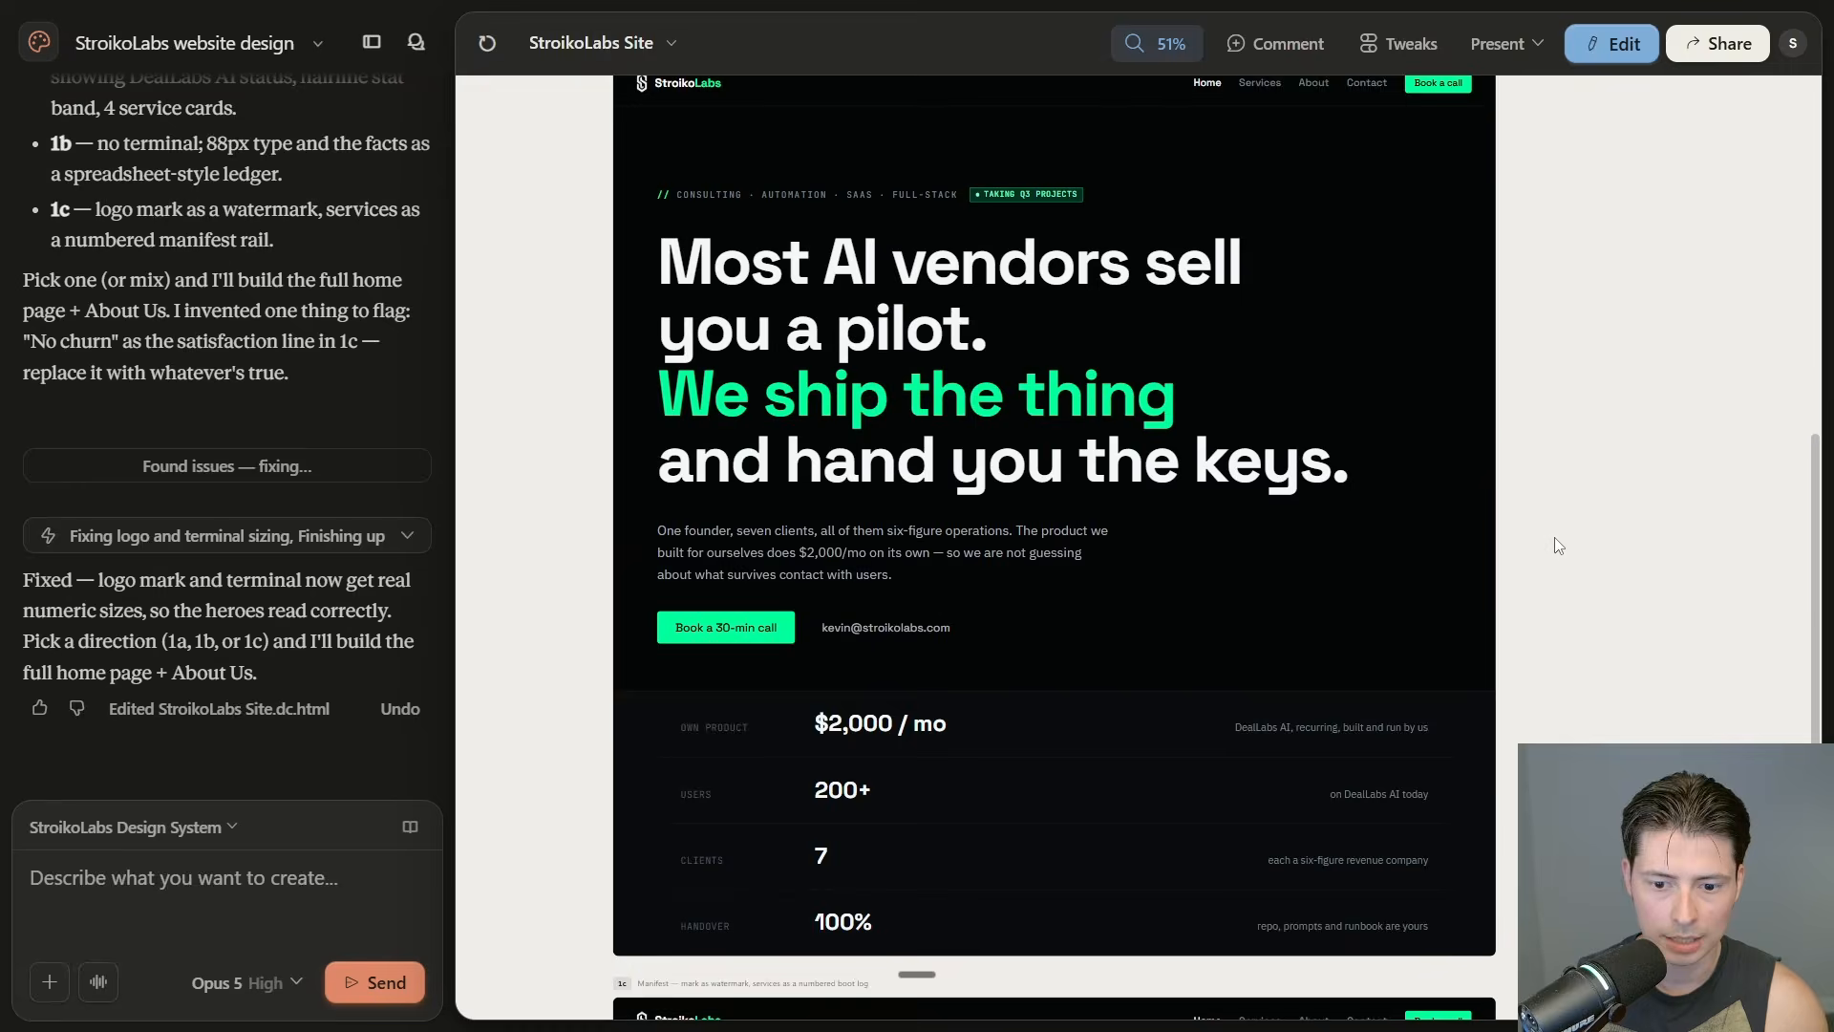
scroll(1555, 537, "up", 7)
scroll(1555, 538, "up", 8)
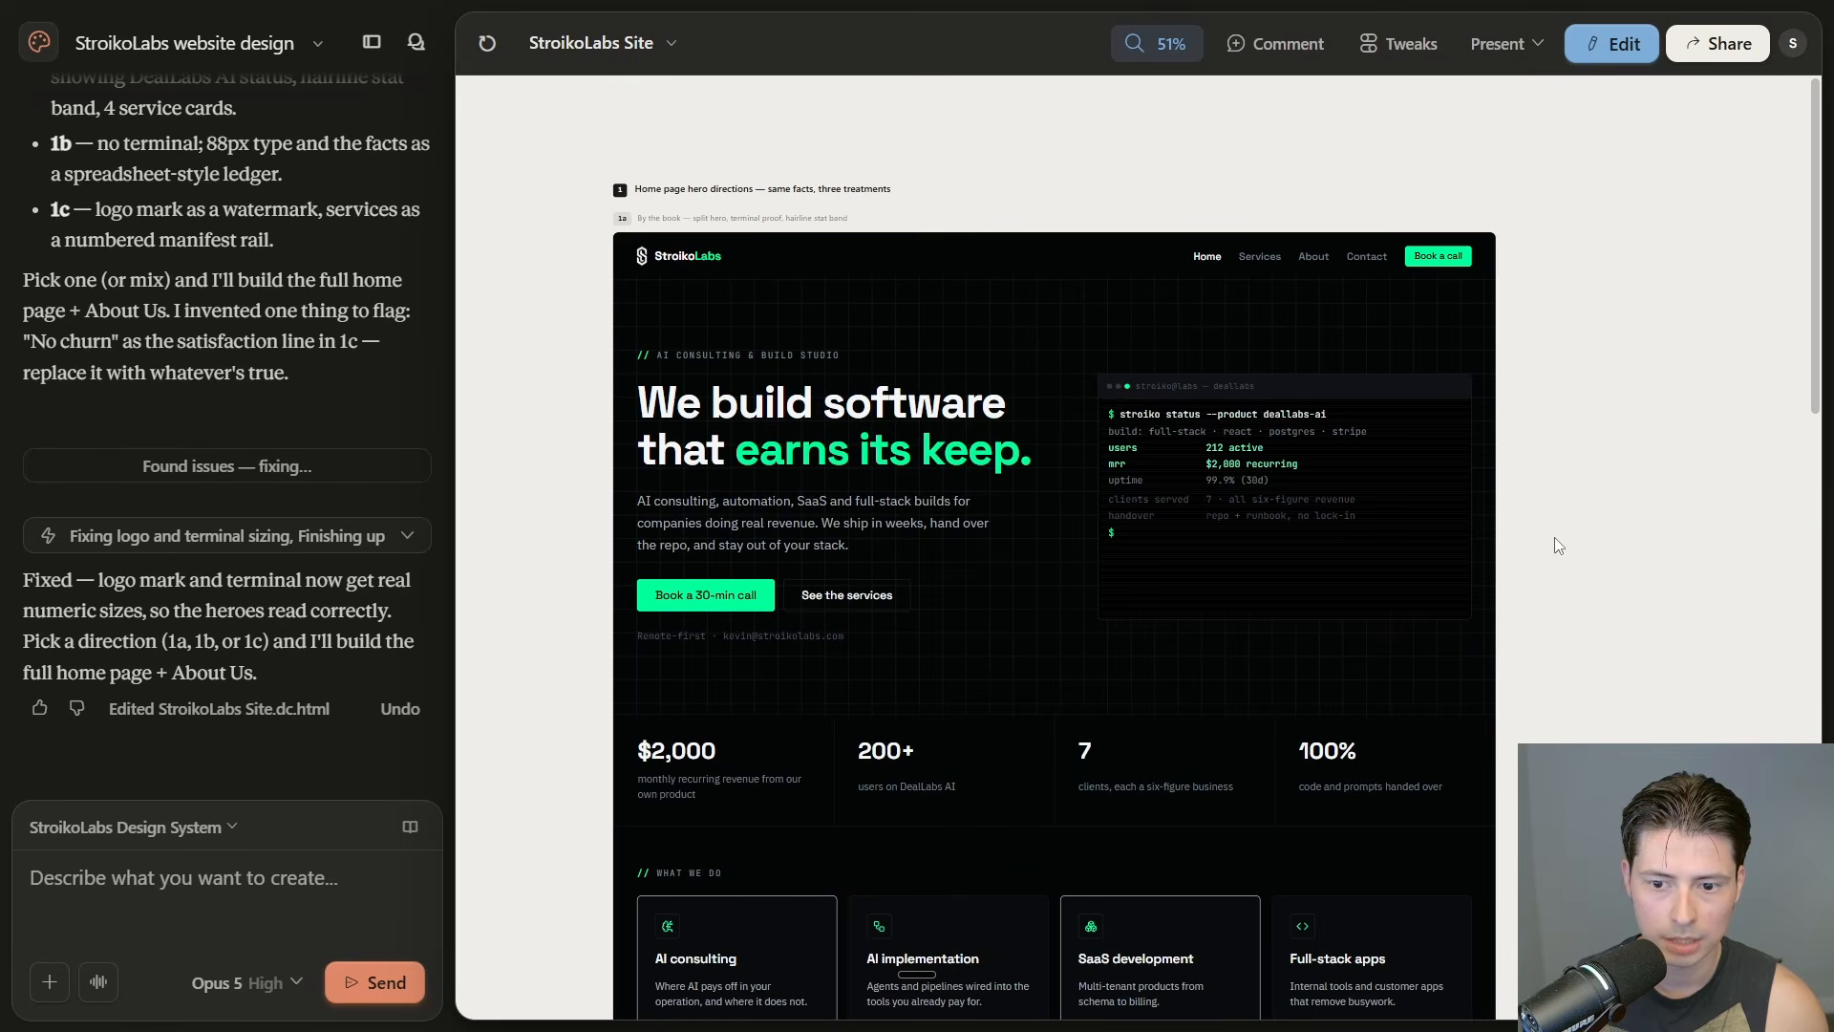
Tell Claude to go with hero direction 1A by sending "I like option 1A. Let's go with that."
scroll(1232, 473, "up", 2)
left_click(210, 858)
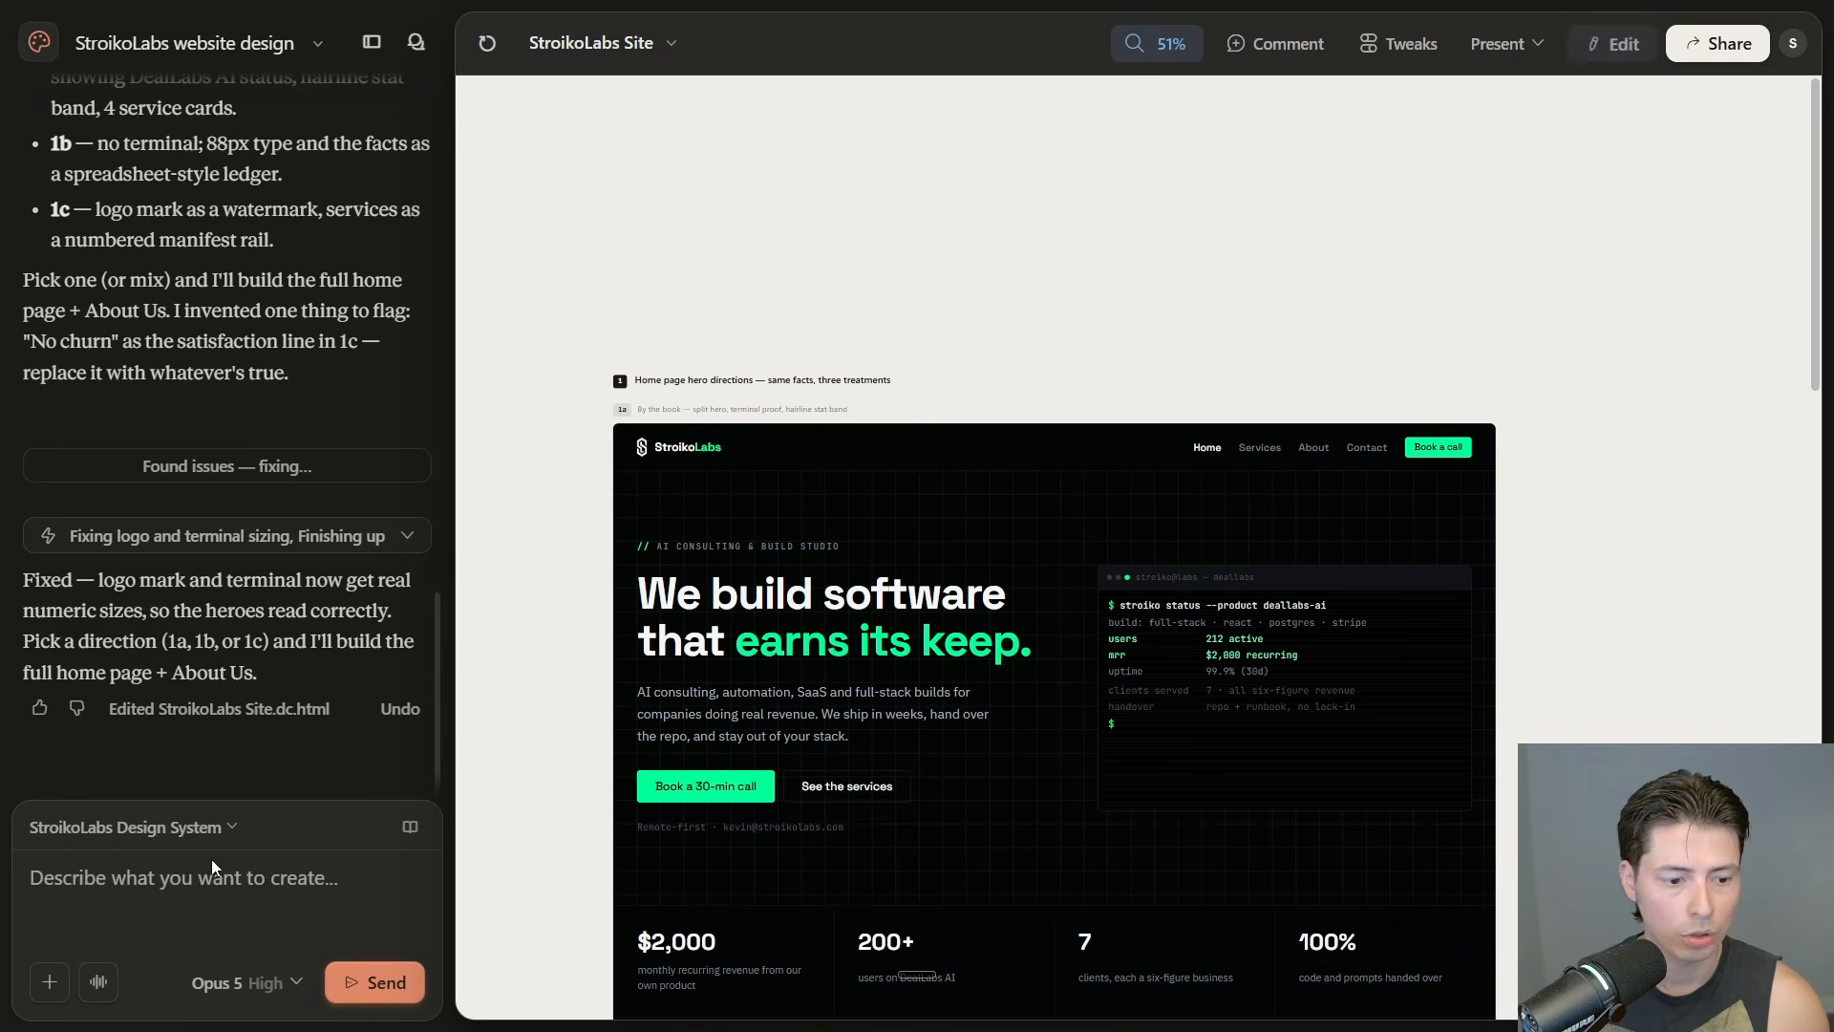
key("ctrl+super")
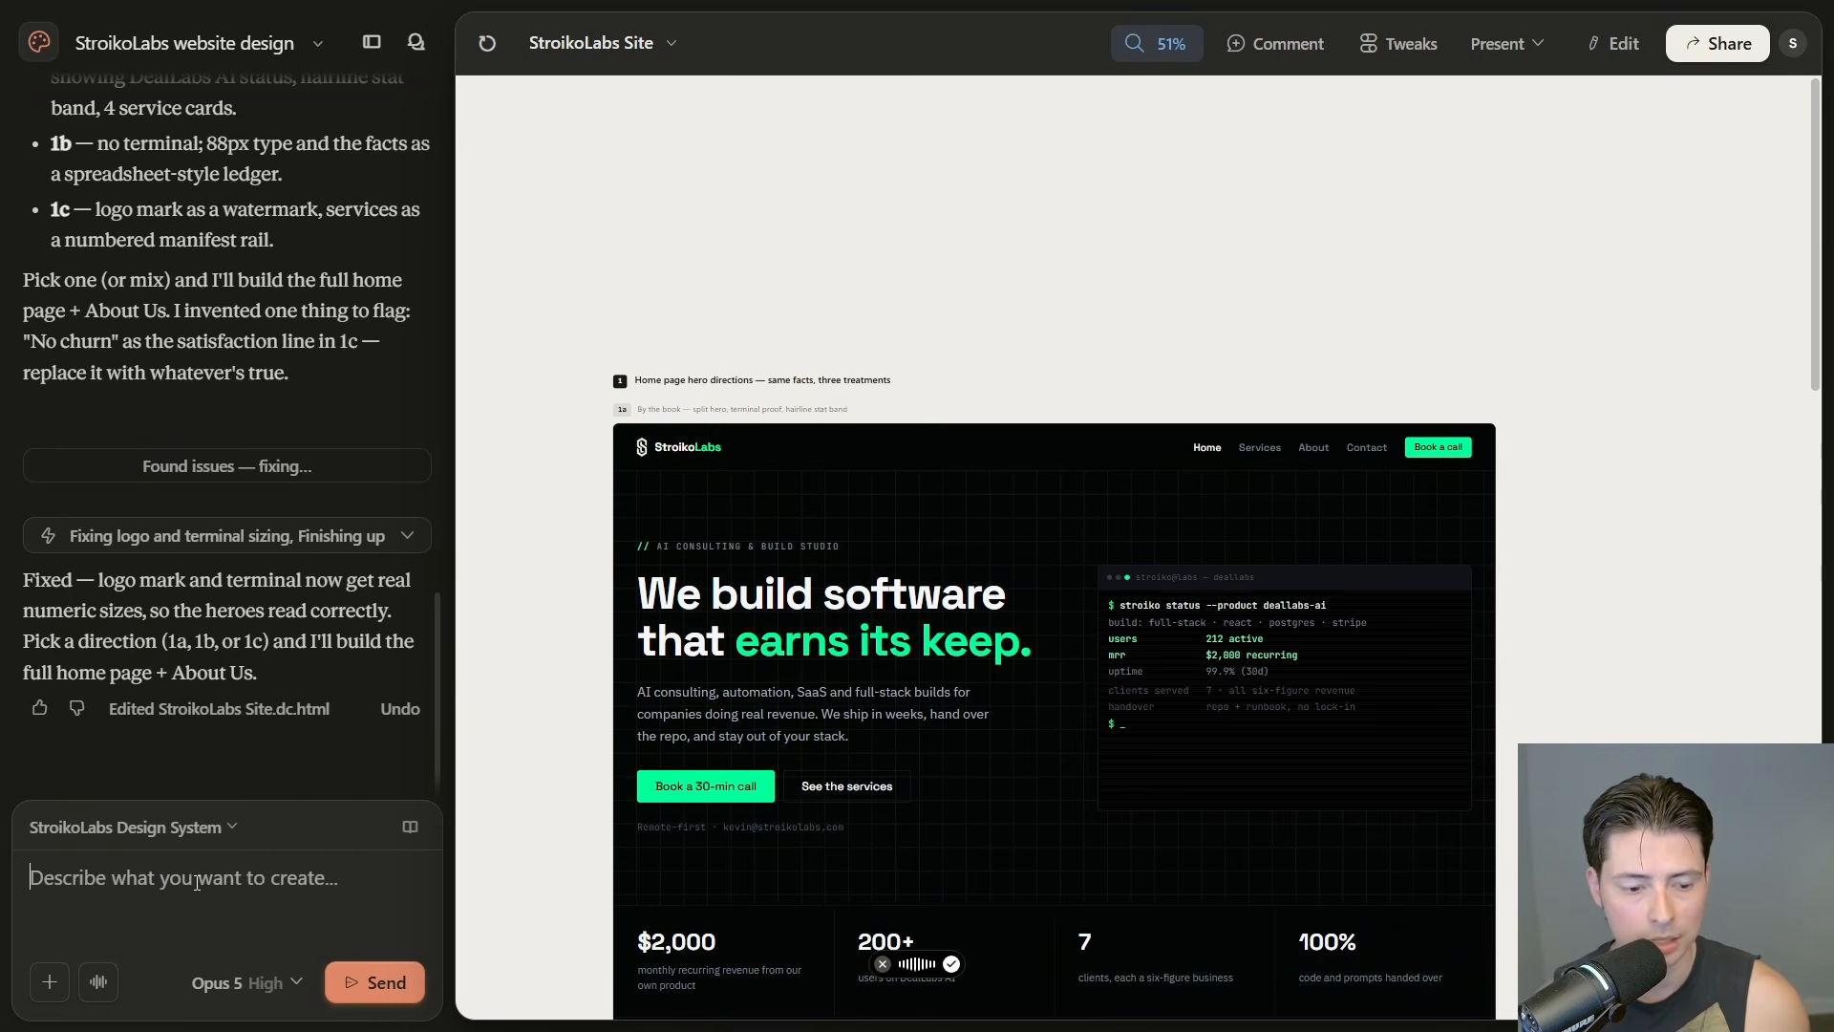
key("ctrl+super")
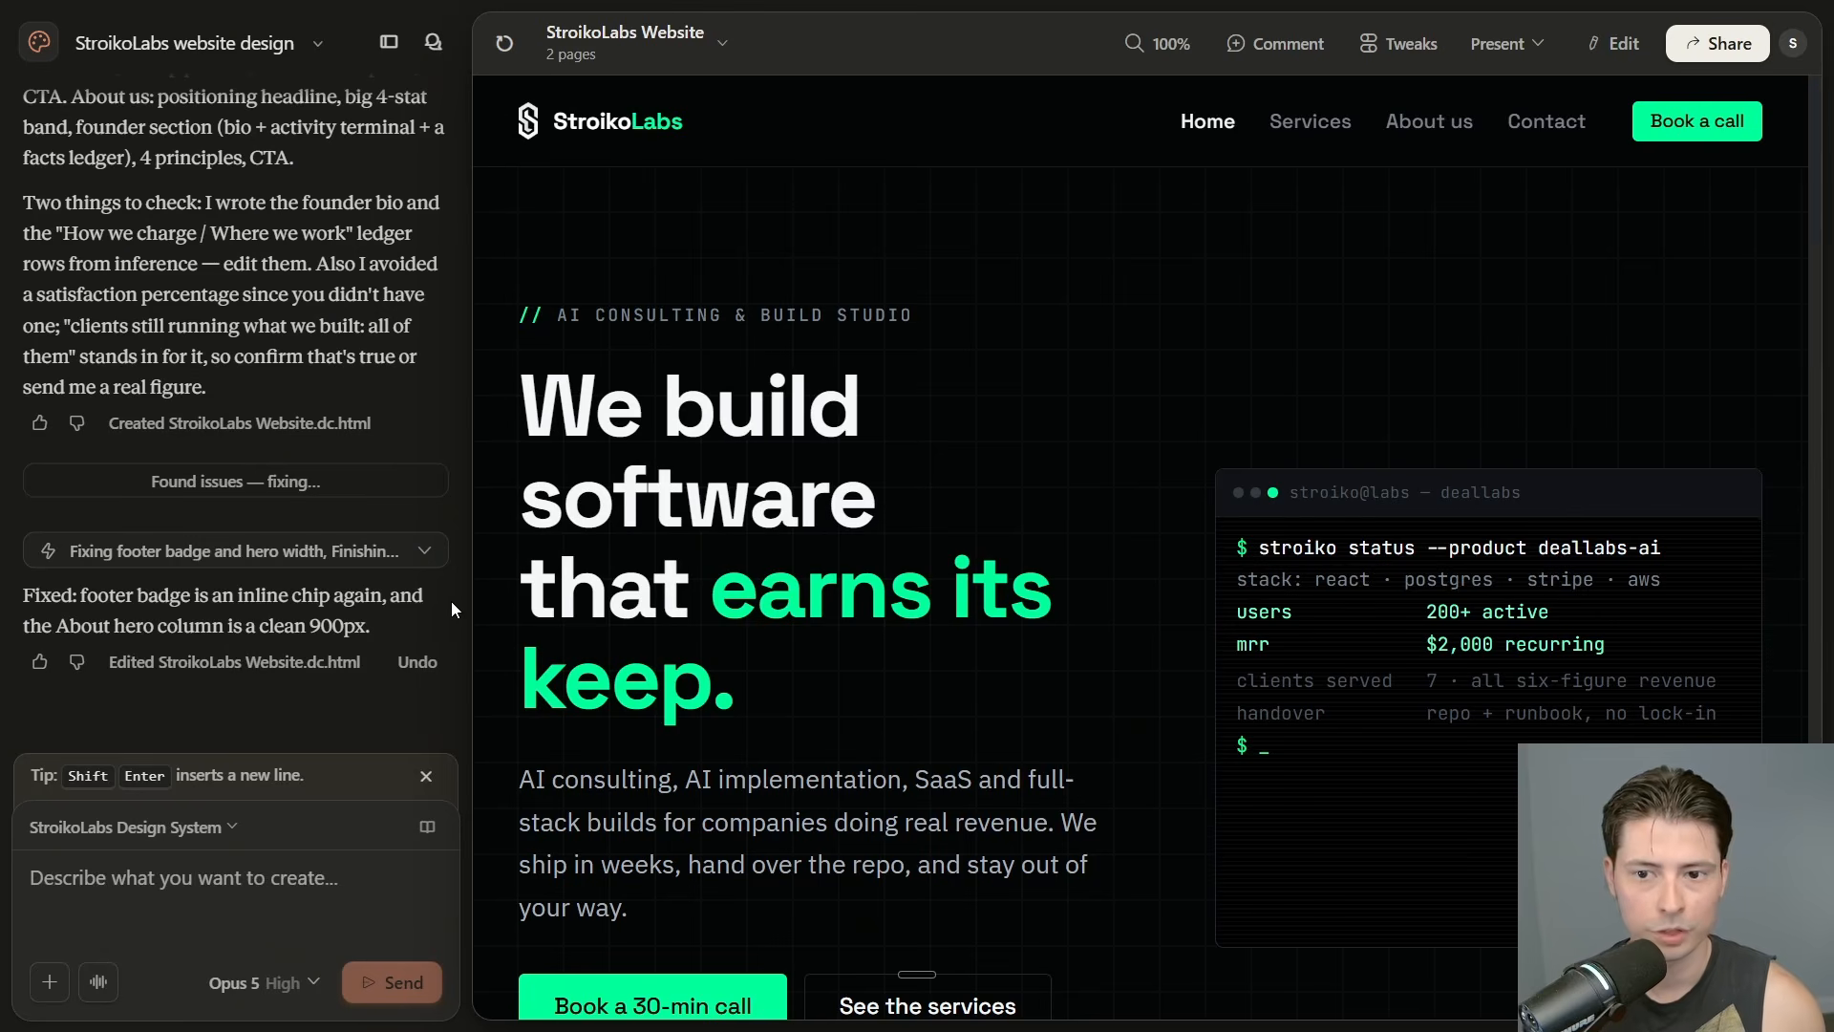
Review the generated home page's hero, stat band and services section, trying different zoom levels
scroll(1043, 420, "down", 2)
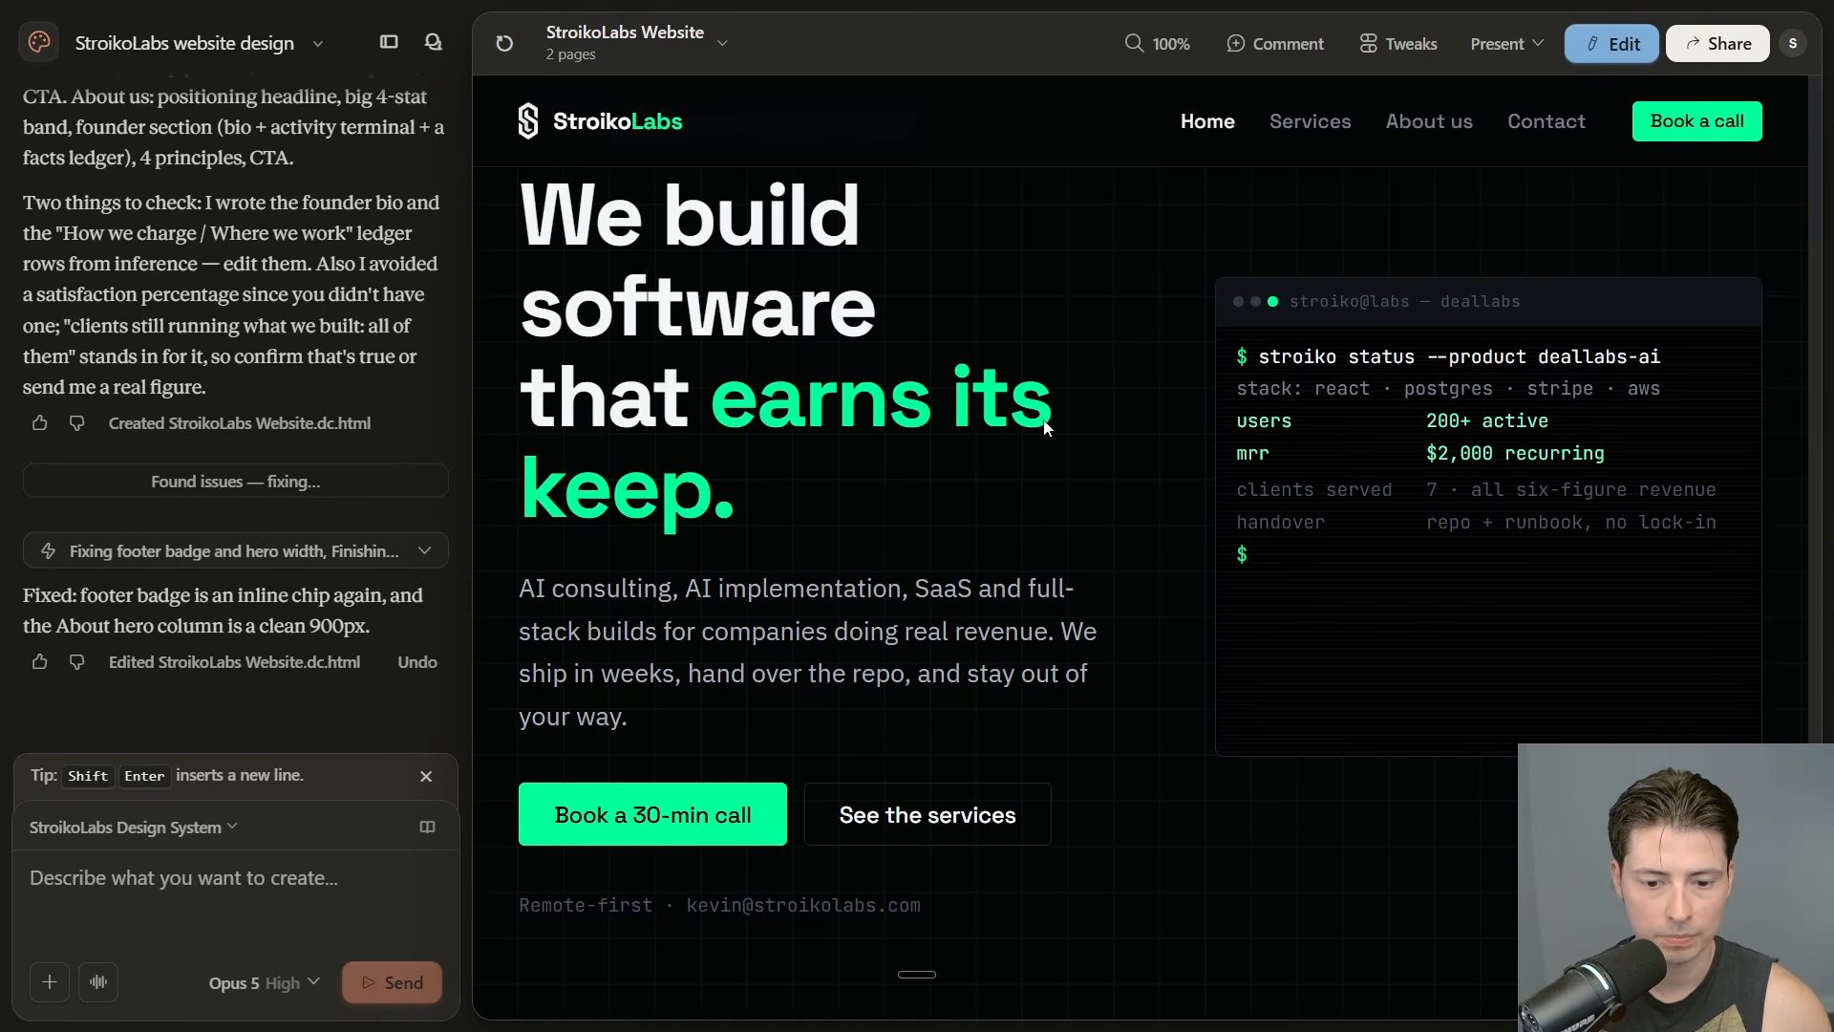
scroll(1072, 485, "down", 10)
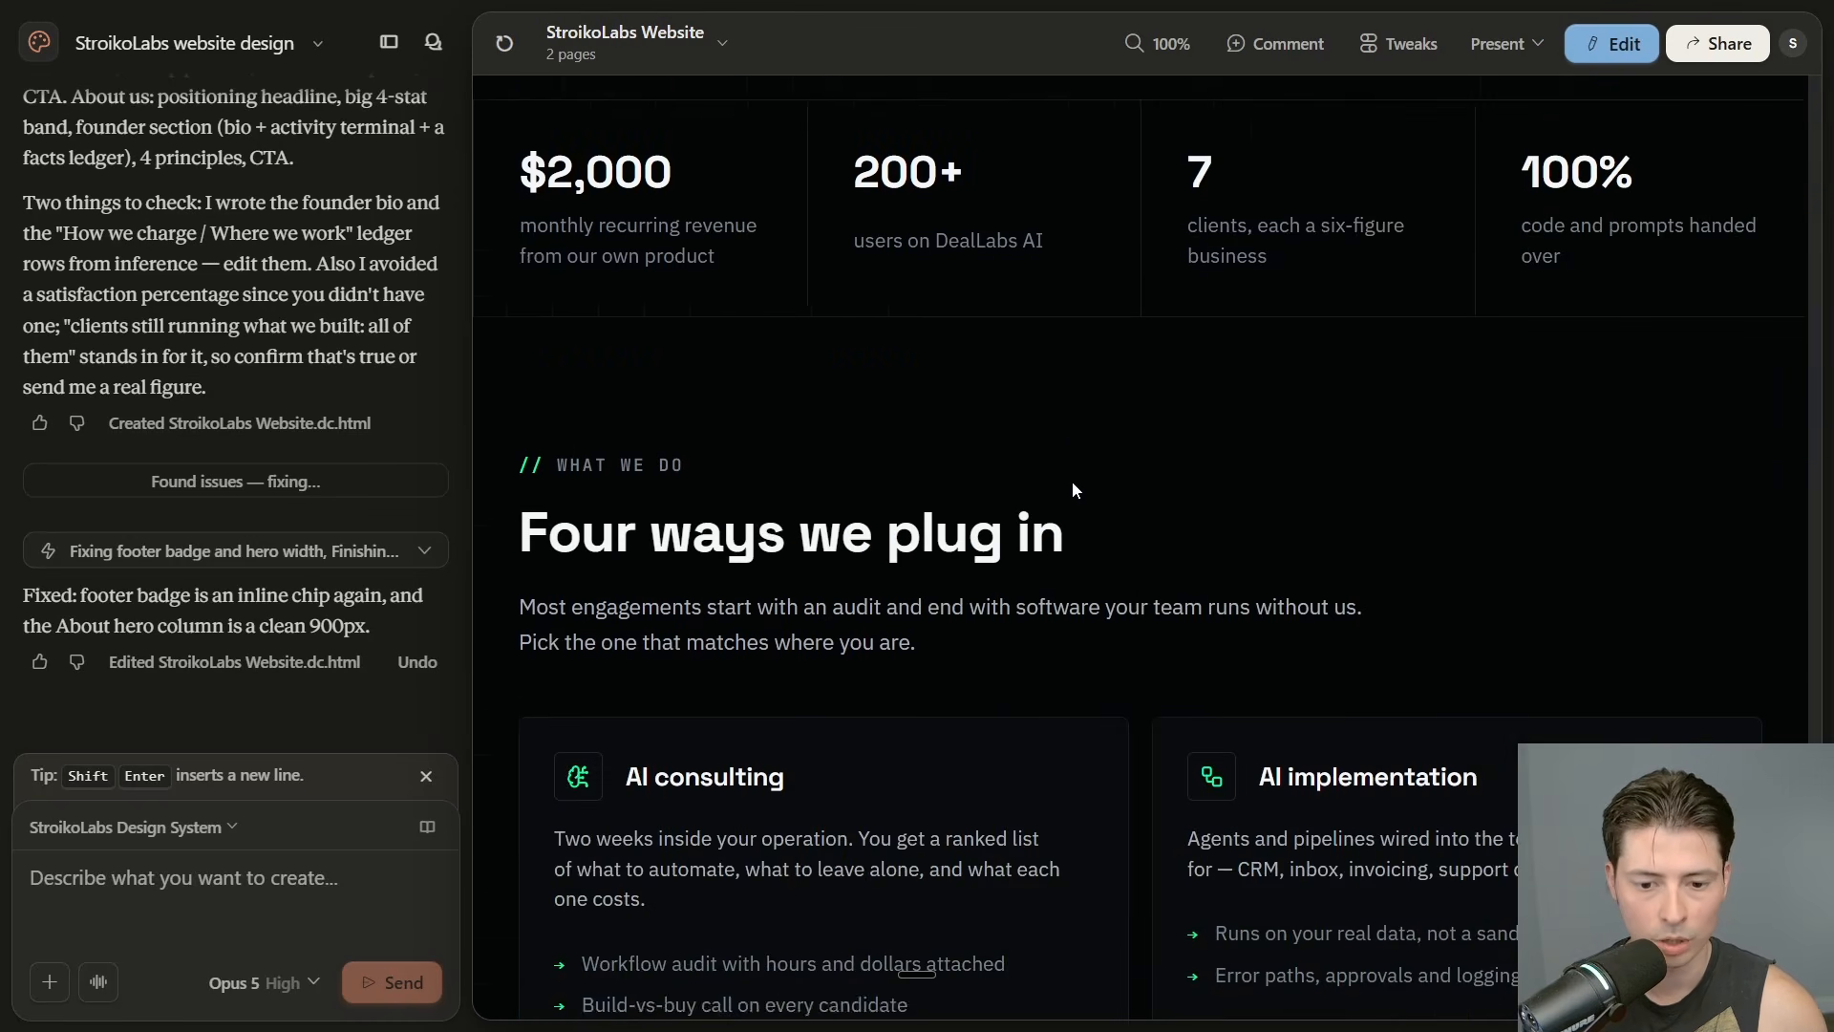
scroll(1072, 484, "up", 2)
scroll(1071, 483, "up", 10)
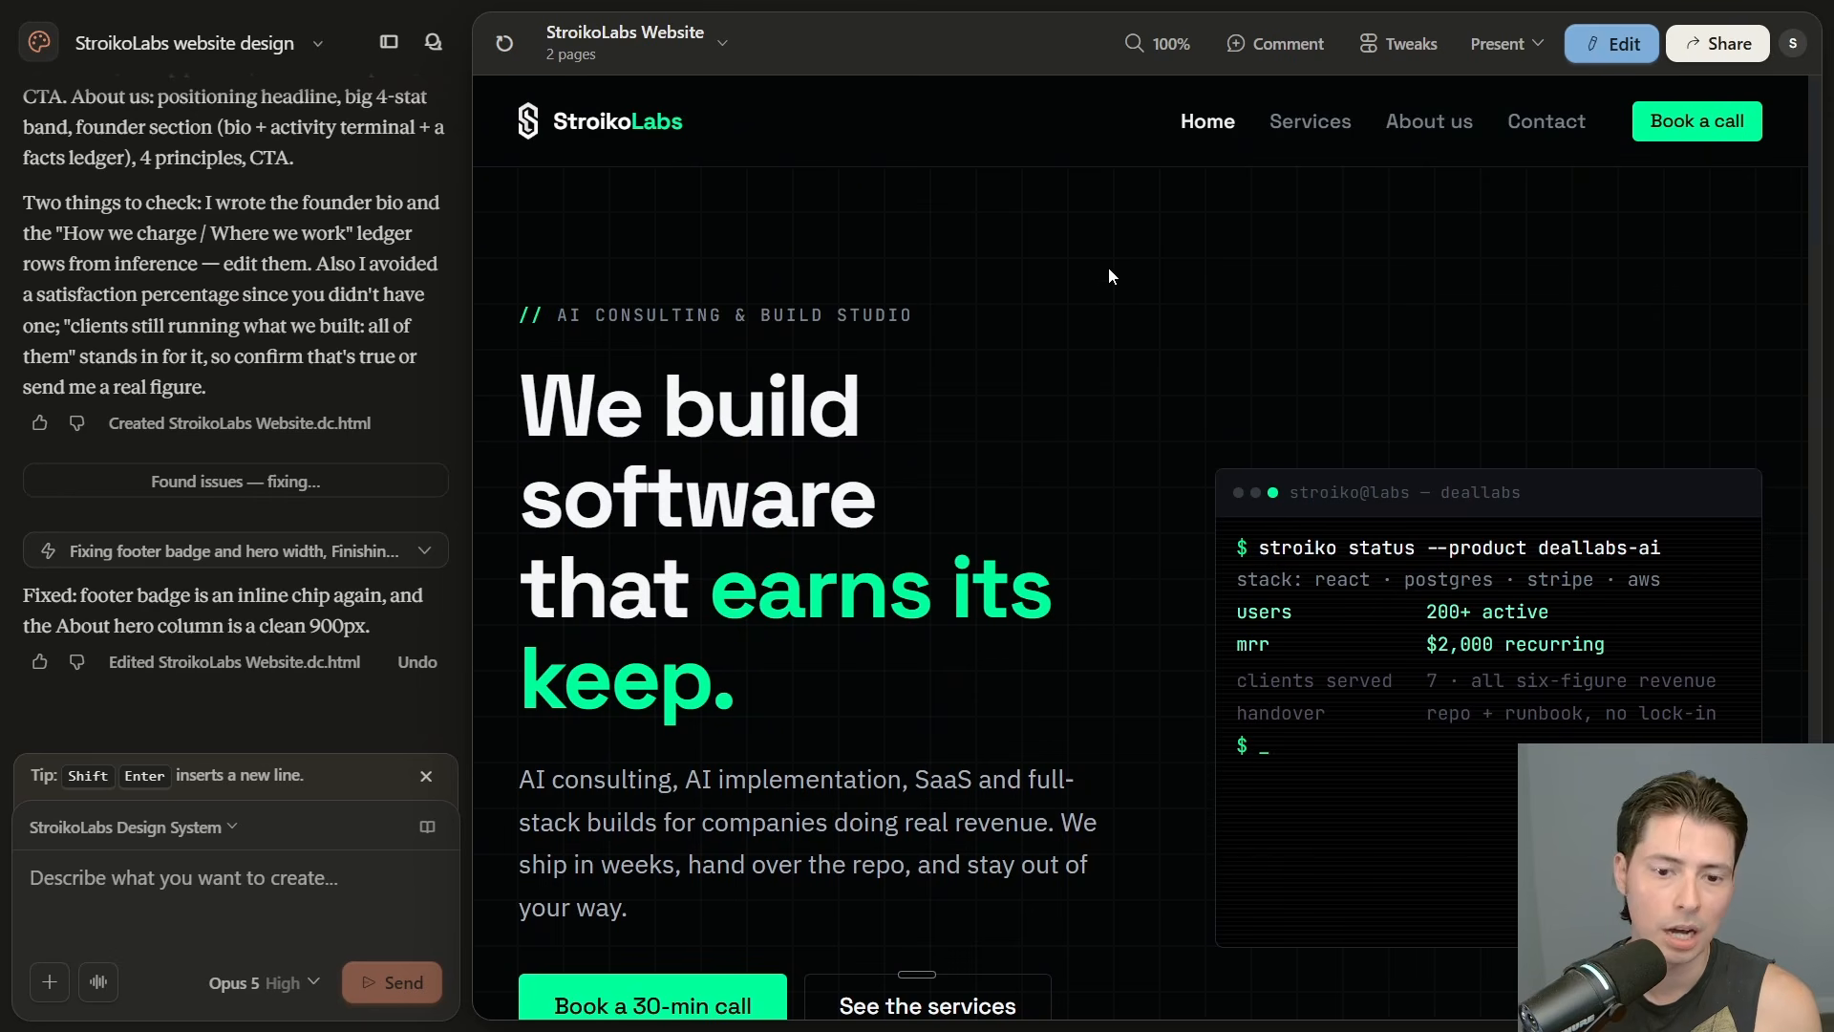
left_click(1179, 44)
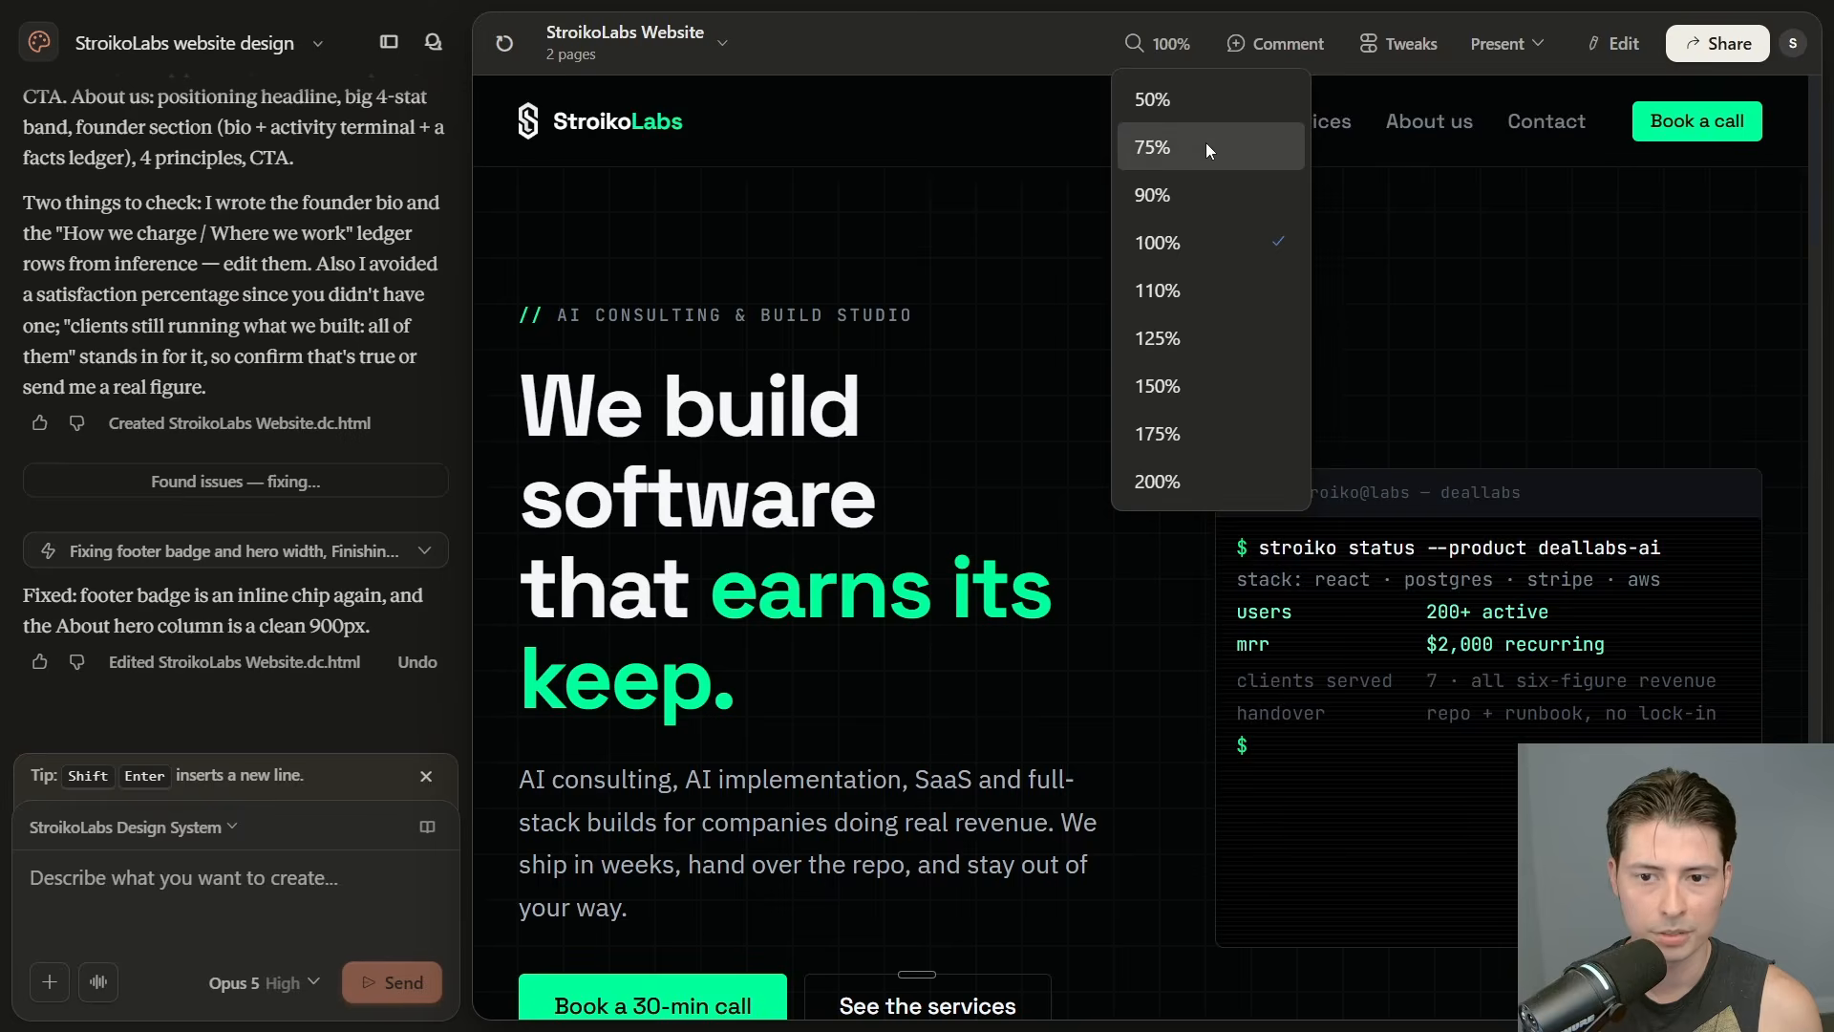
left_click(1206, 142)
left_click(1156, 48)
left_click(1171, 239)
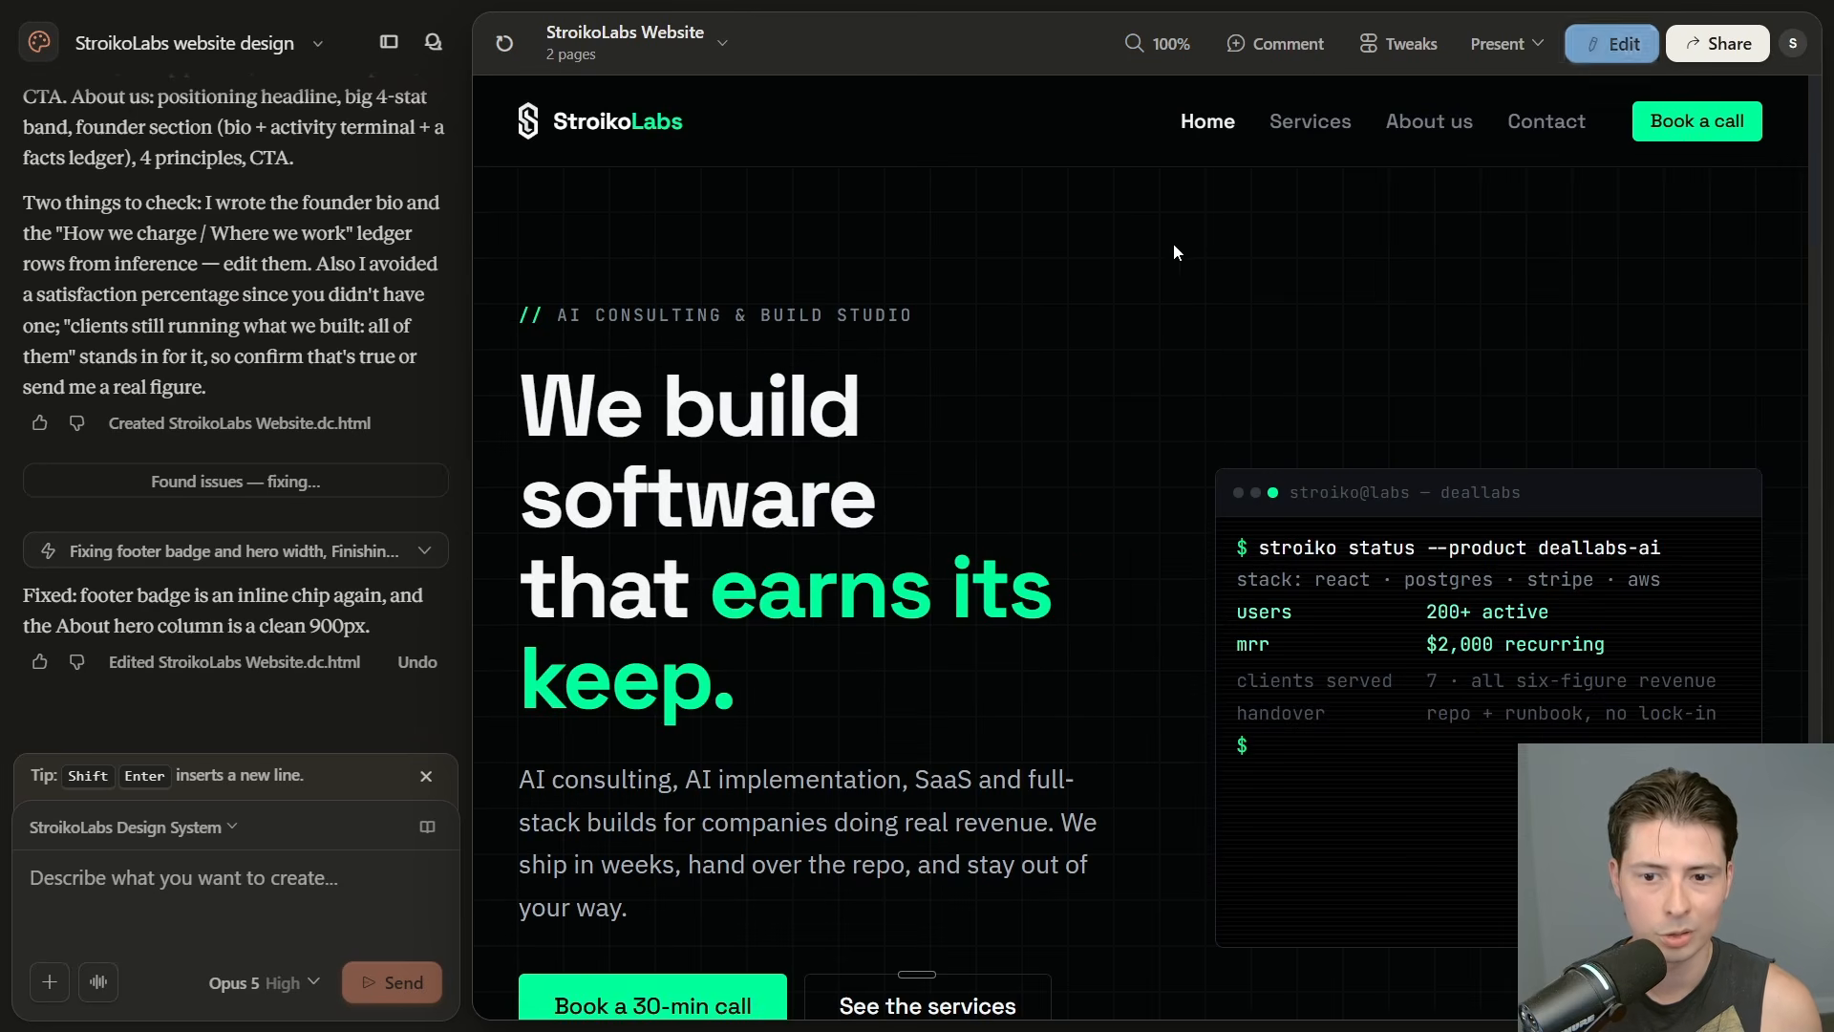
key("ctrl+minus")
key("ctrl+plus")
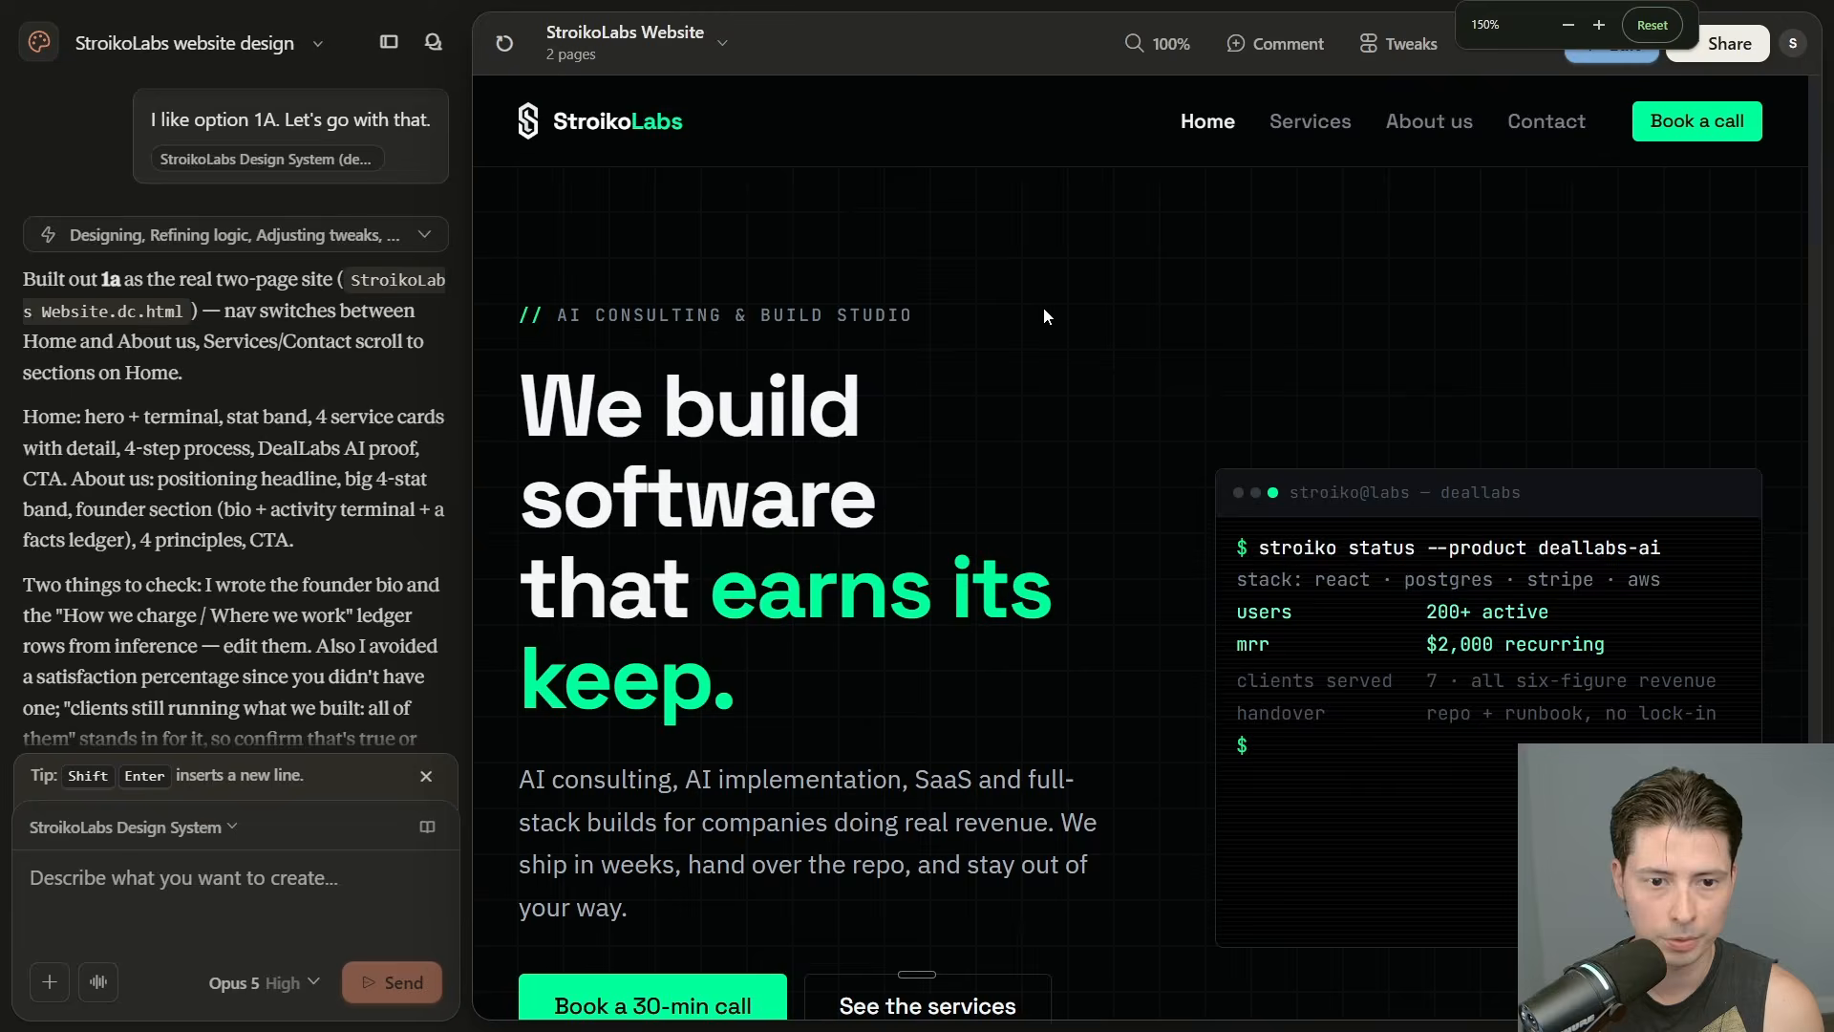
key("ctrl+plus")
key("ctrl+minus")
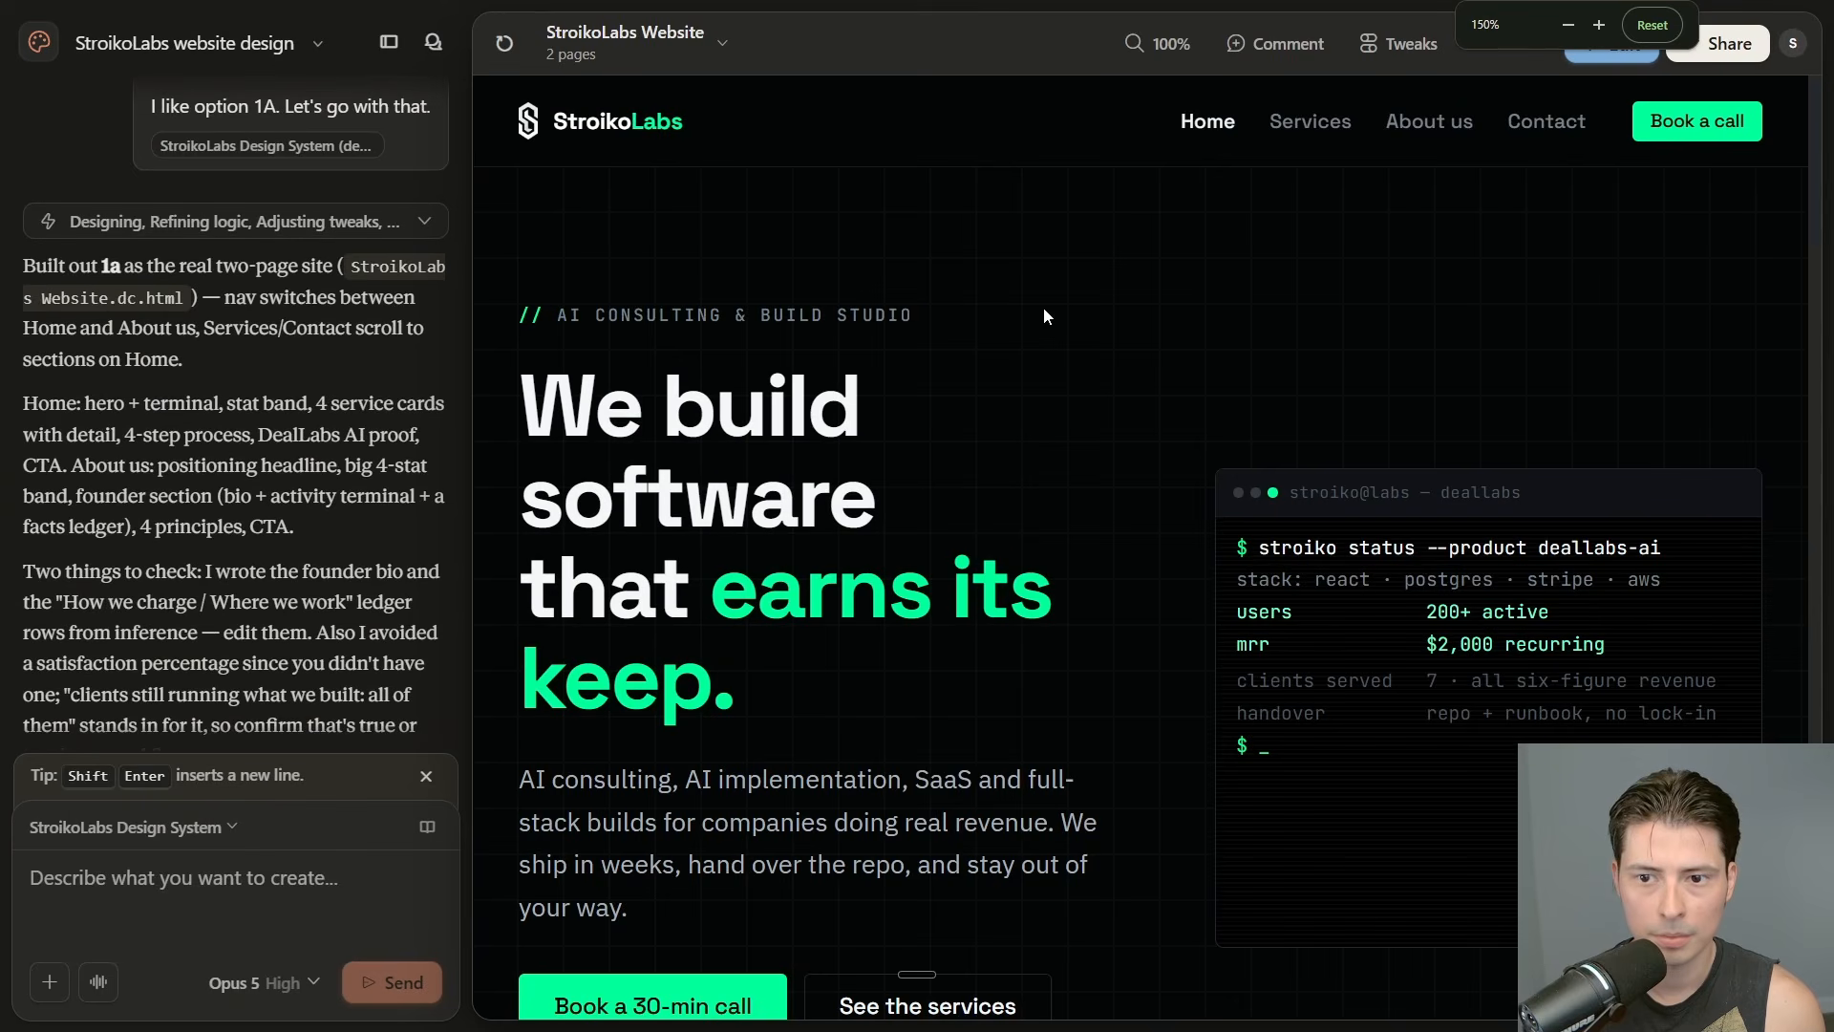
Comment "Can this only say AI consulting?" on the hero's small heading above the headline and send it to Claude
left_click(1267, 42)
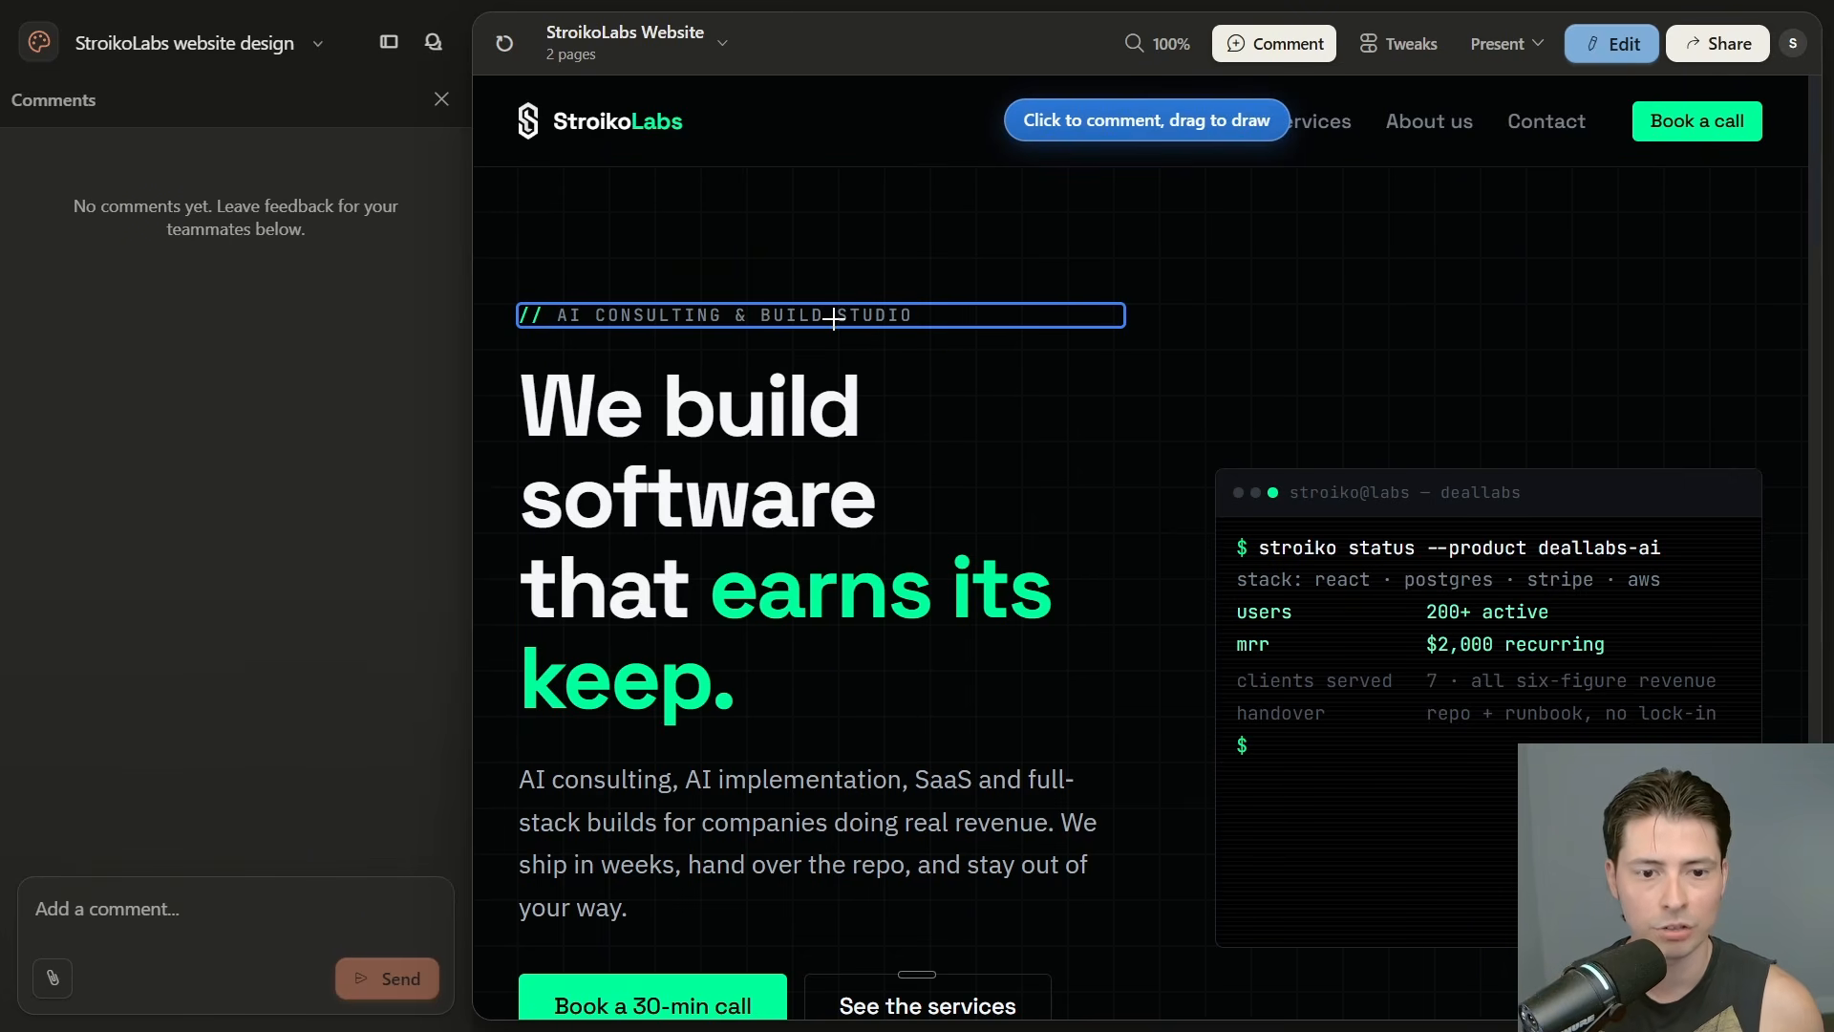
left_click(797, 321)
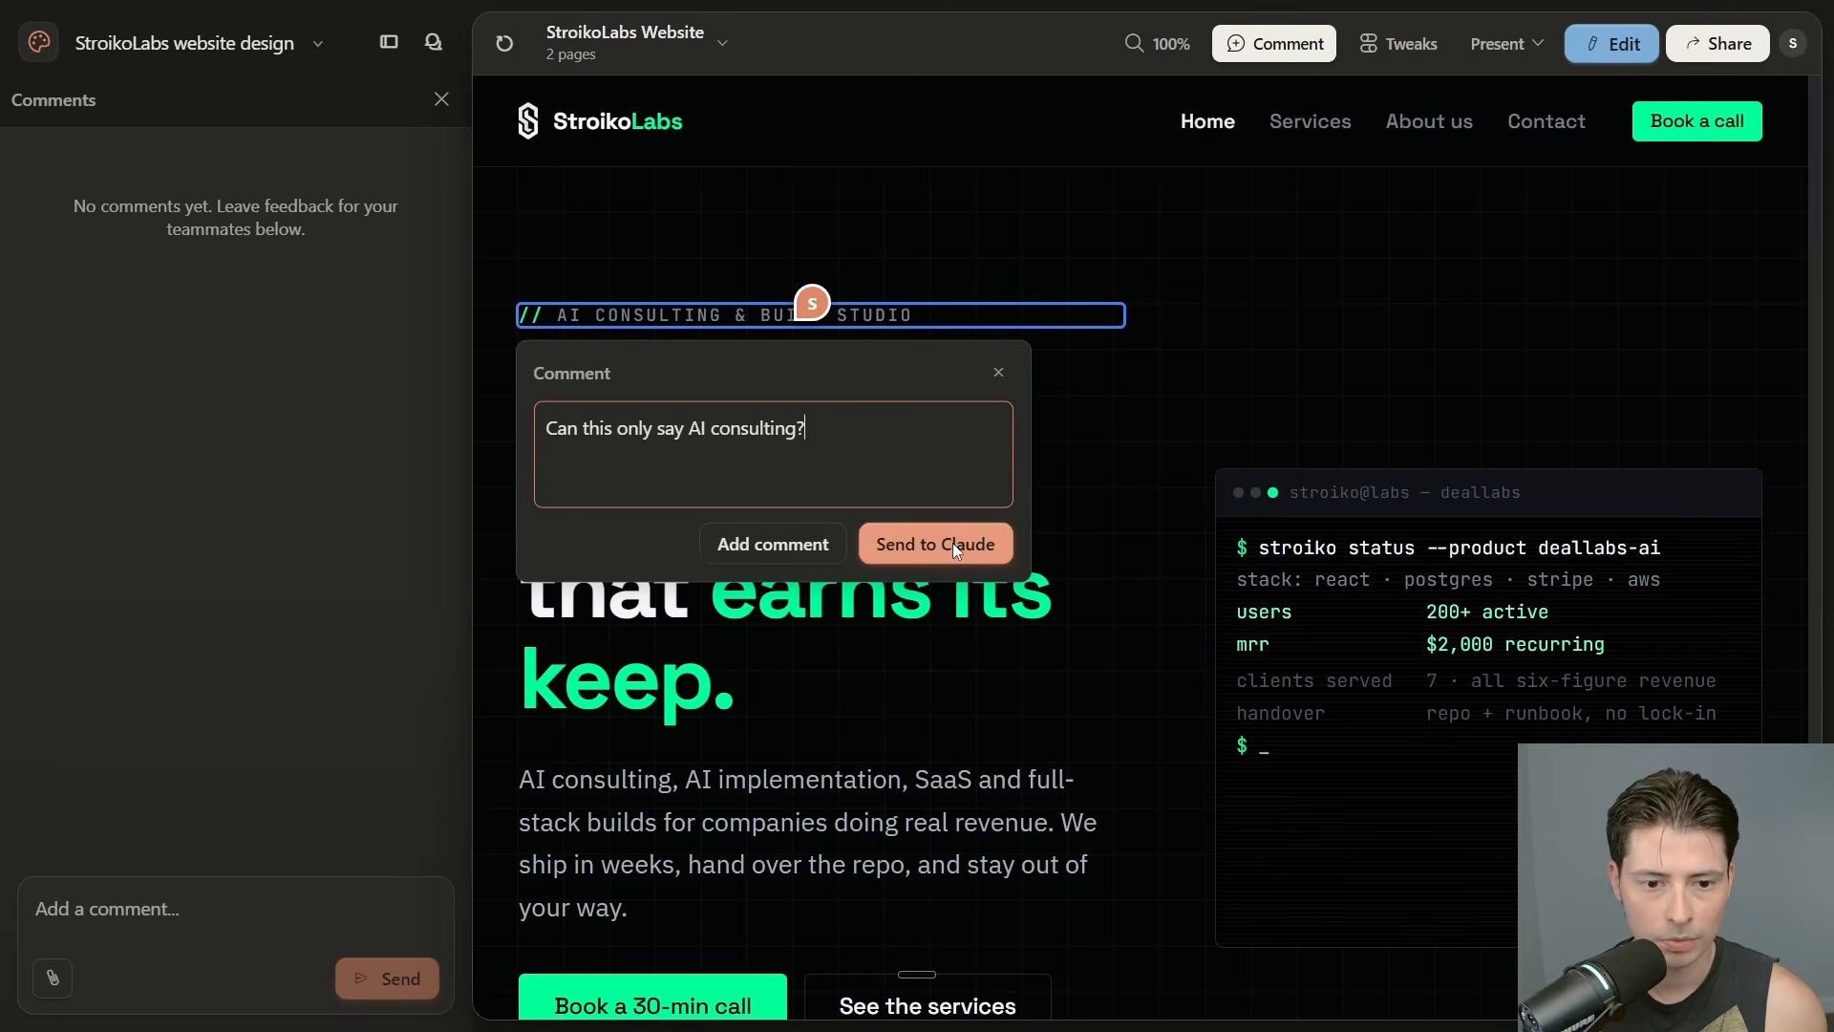
left_click(954, 543)
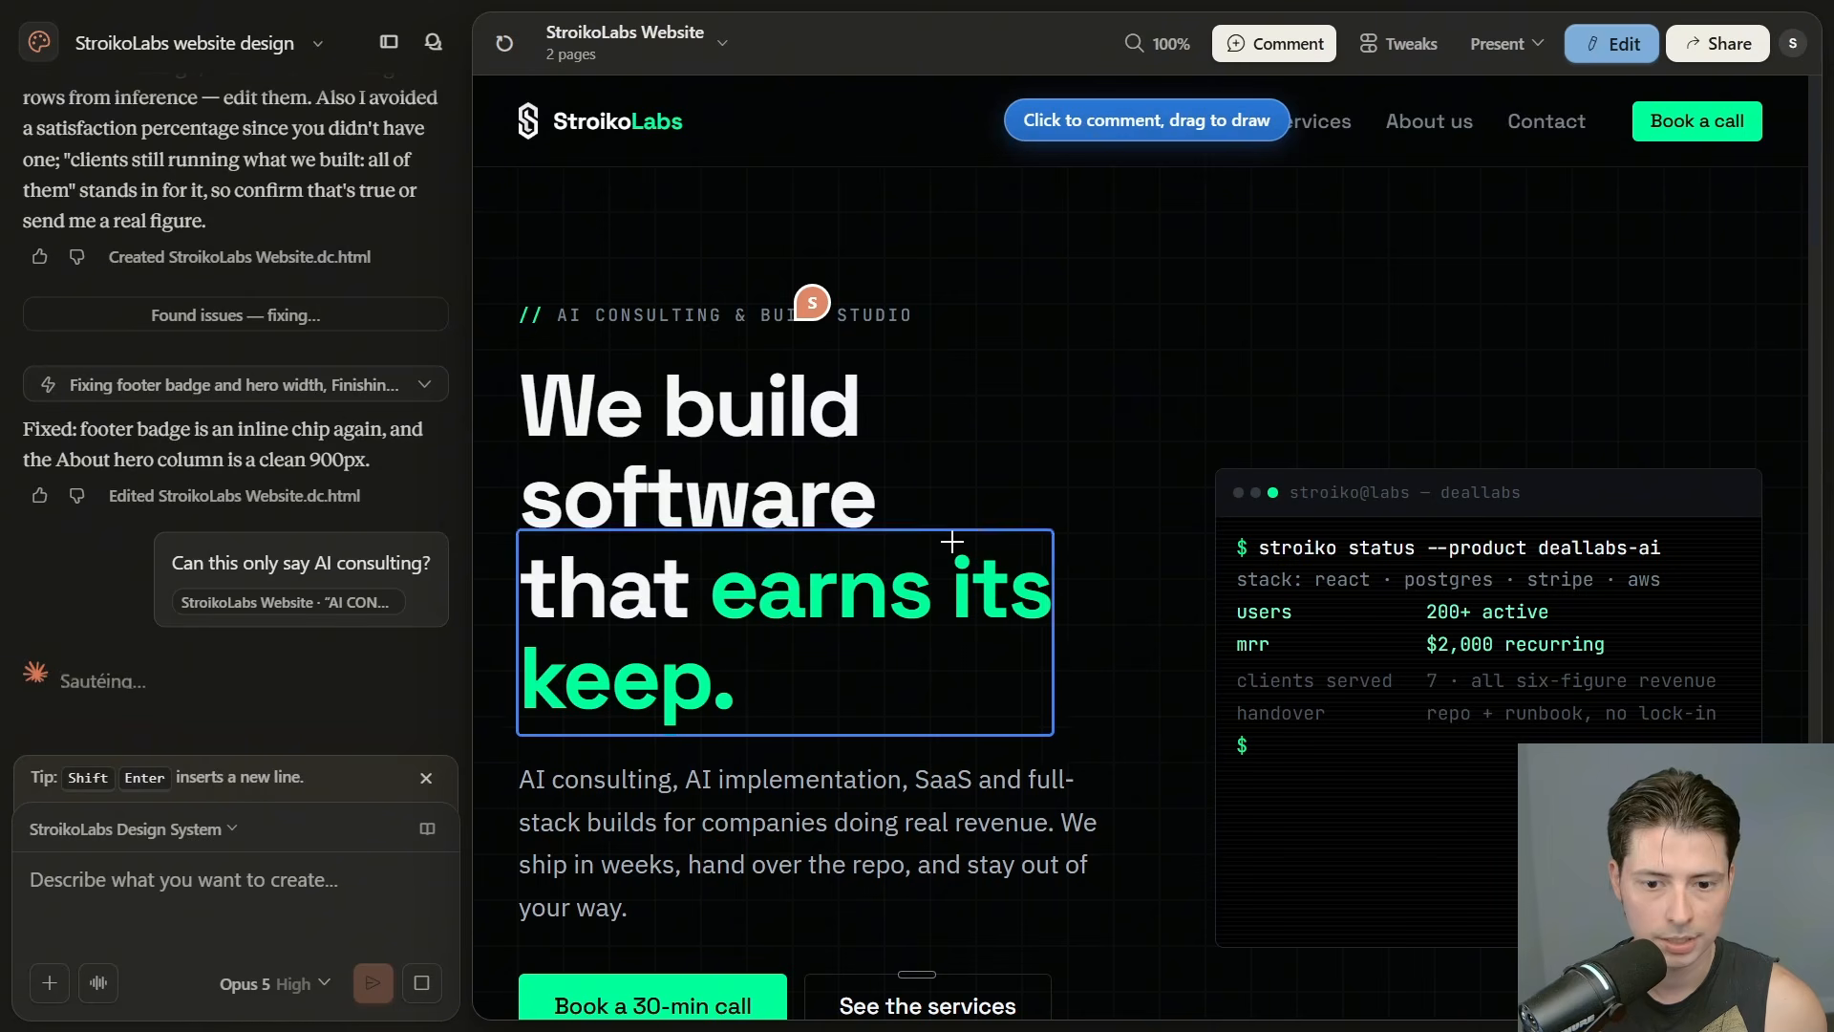
Comment "Can you make this font larger?" on the hero headline and send it to Claude
left_click(791, 519)
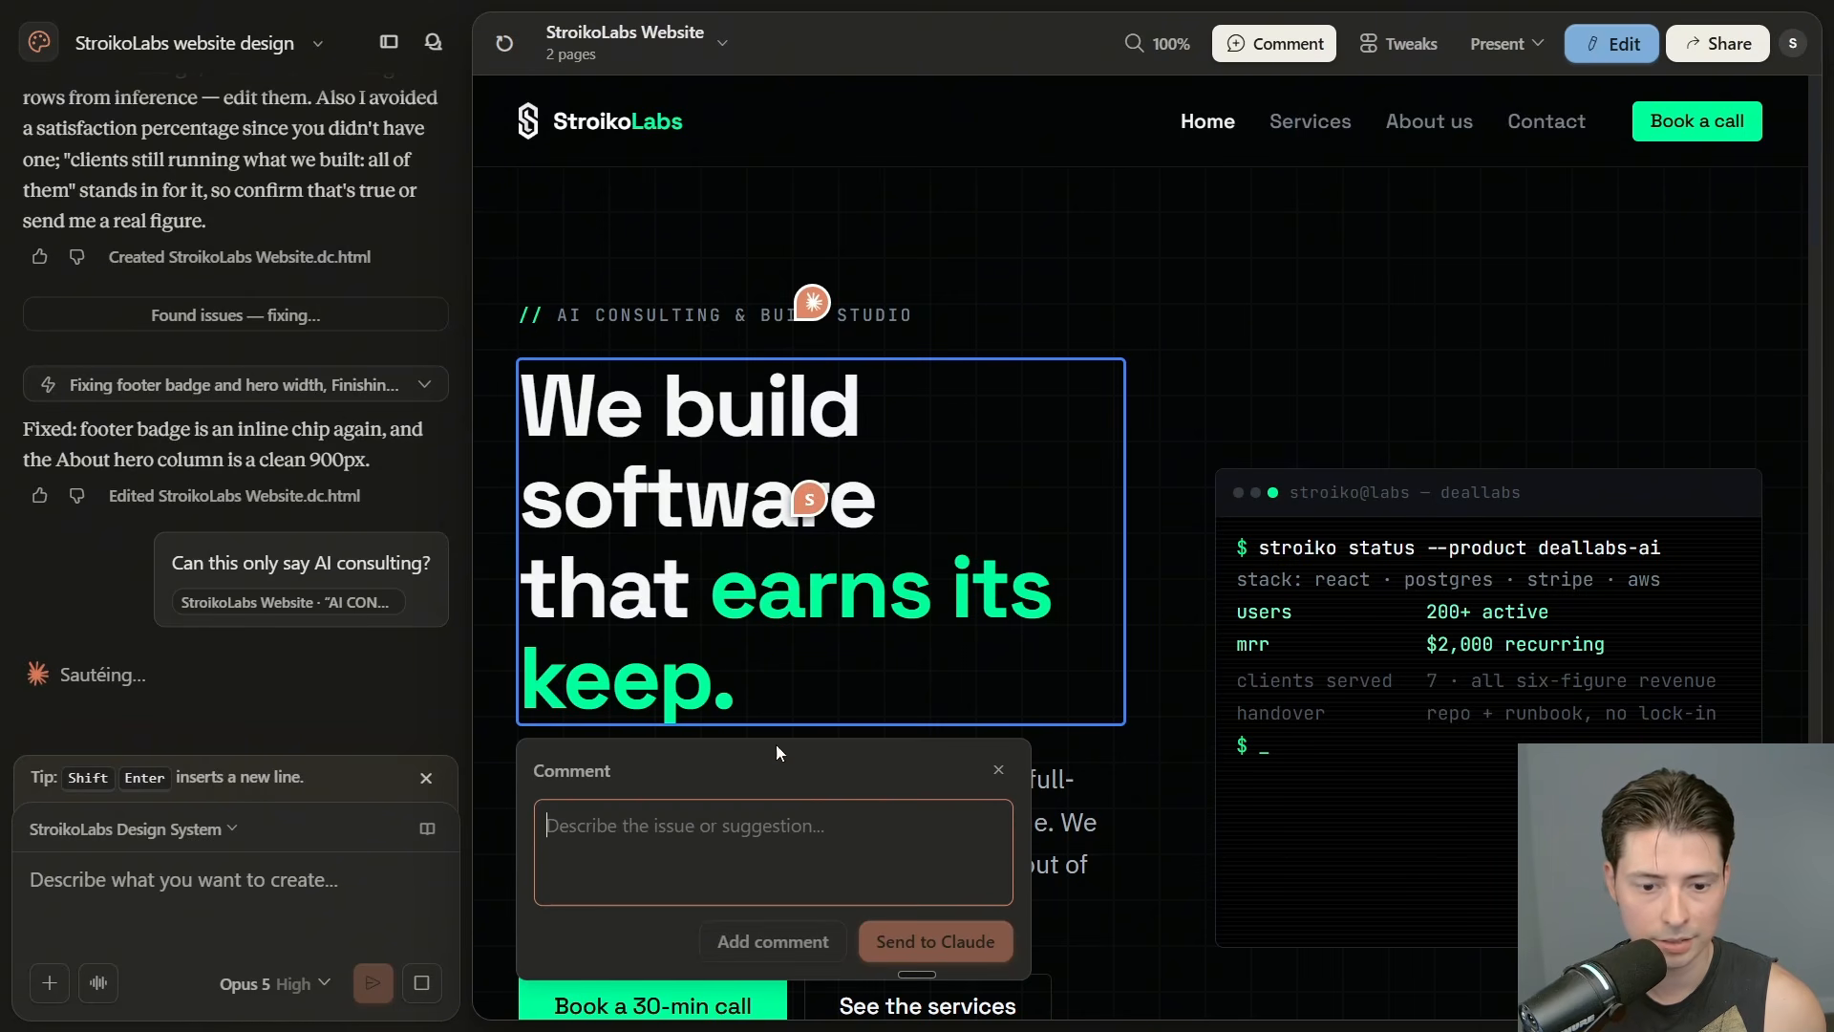
type("Can you make this font larger?")
left_click(996, 943)
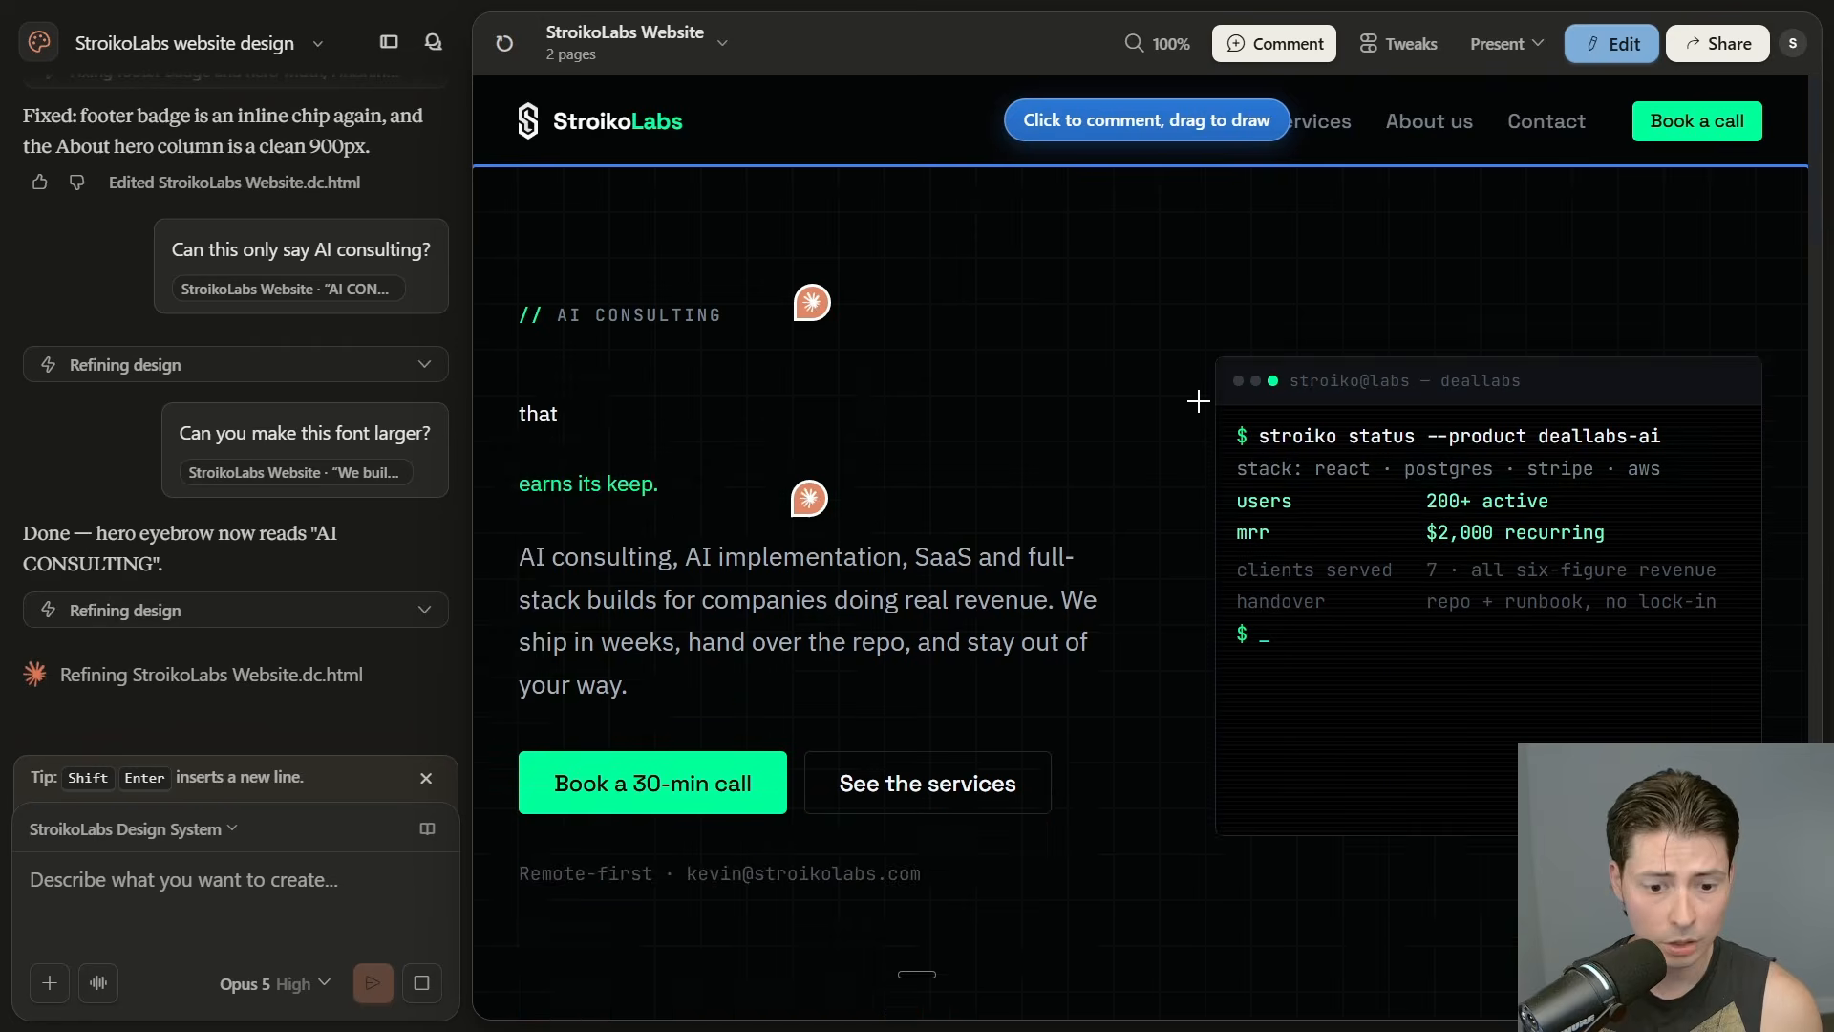
Circle the Remote-first contact line below the hero buttons and send the note "Can we remove that text? I don't like that that text is there."
scroll(1198, 402, "down", 7)
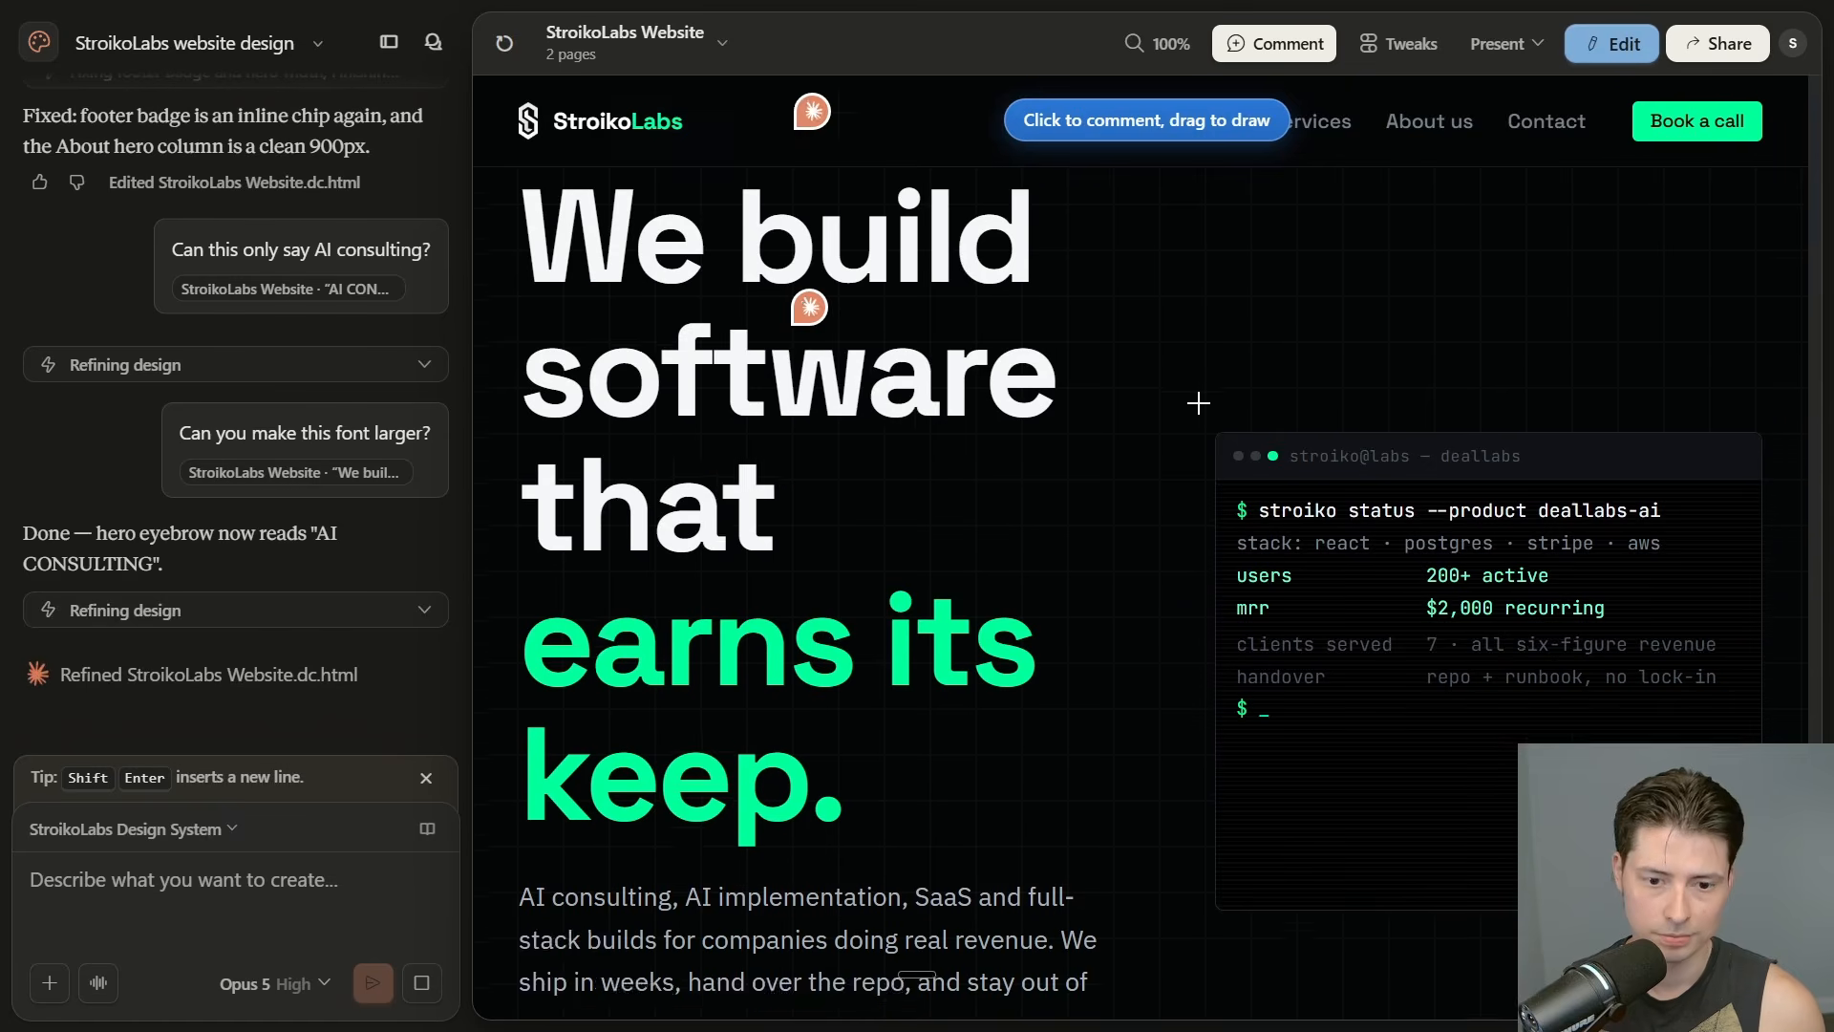
scroll(1198, 403, "down", 1)
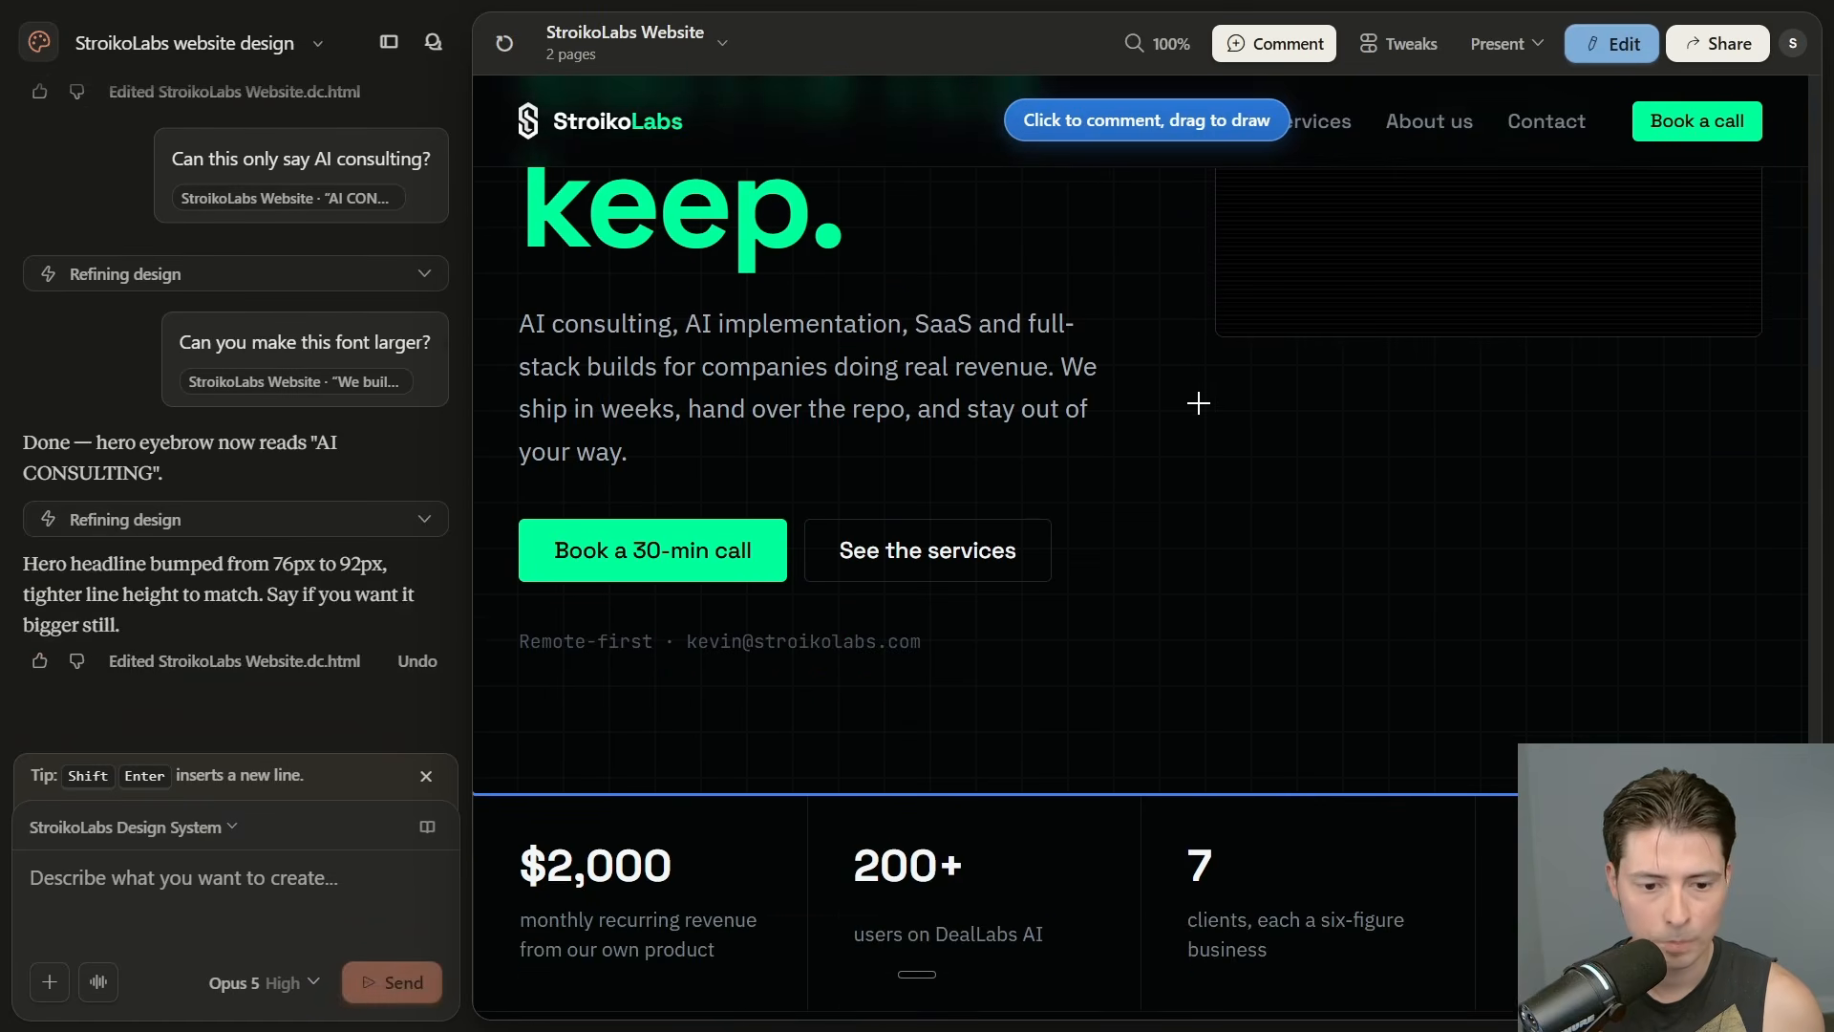
scroll(1198, 403, "down", 1)
mouse_move(912, 524)
left_mouse_down()
mouse_move(851, 516)
mouse_move(519, 573)
mouse_move(964, 566)
mouse_move(845, 514)
left_mouse_up()
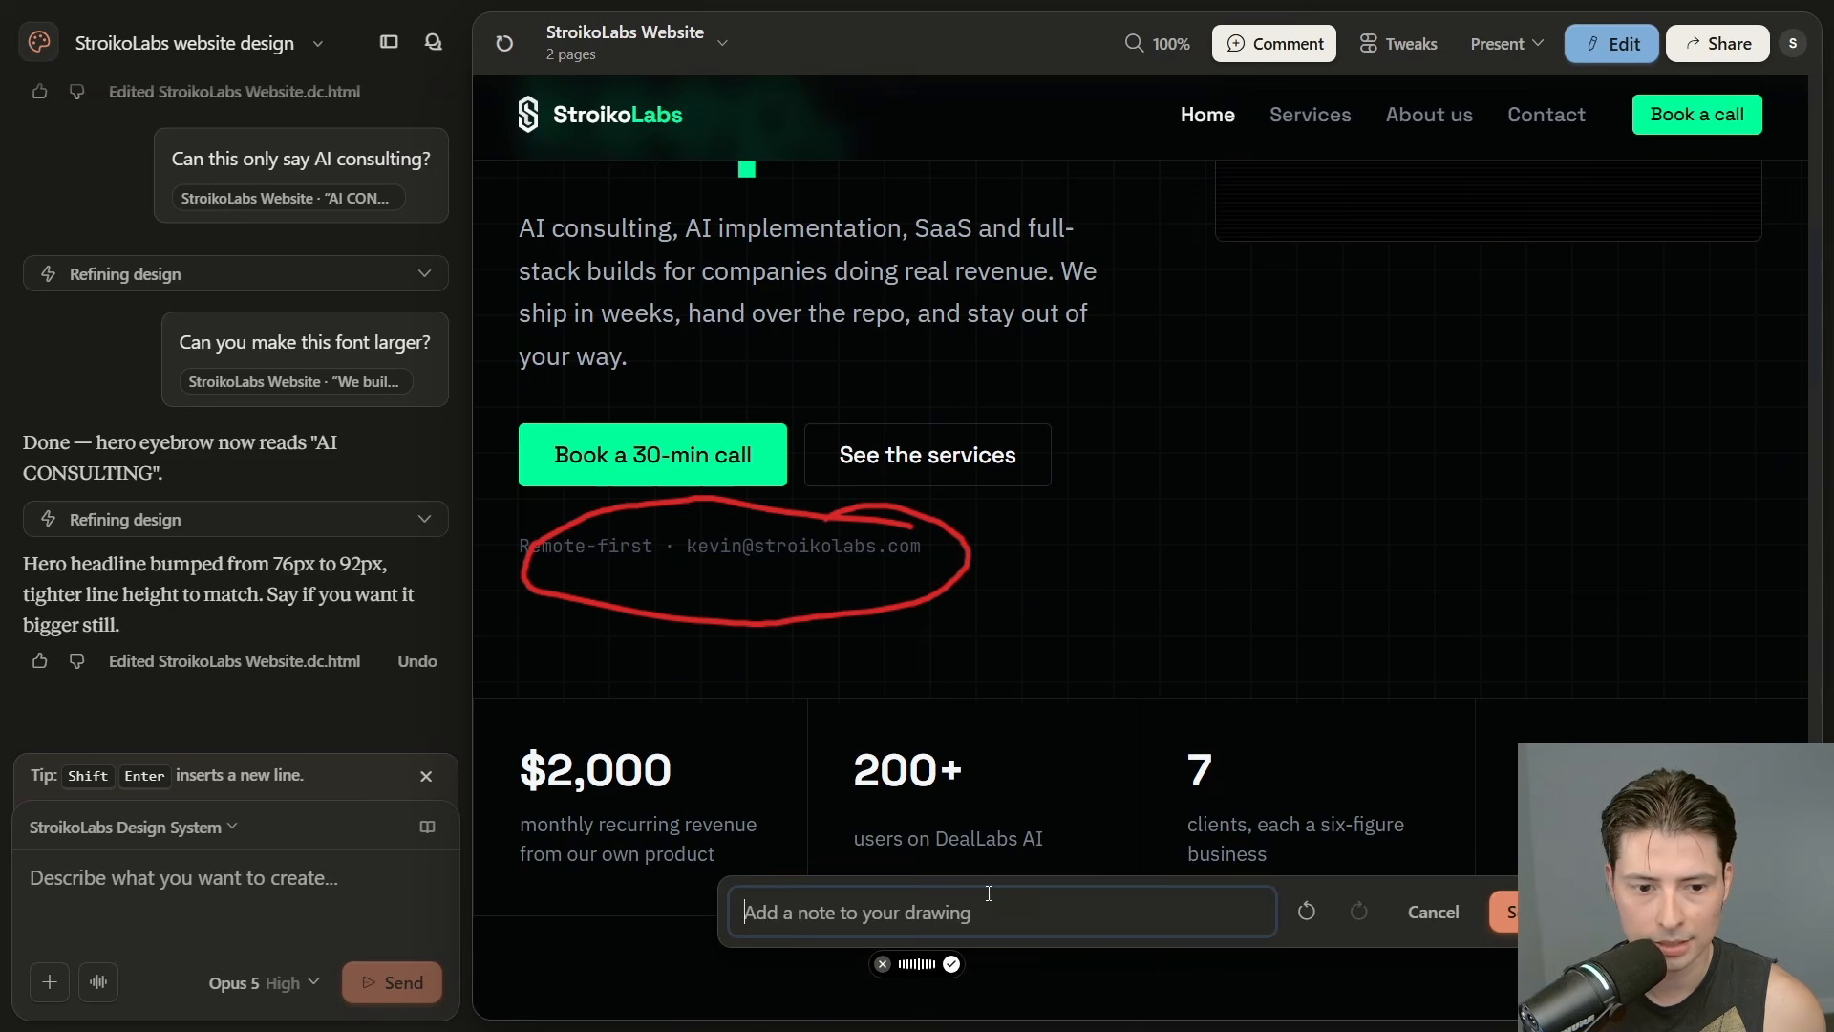
key("ctrl+super")
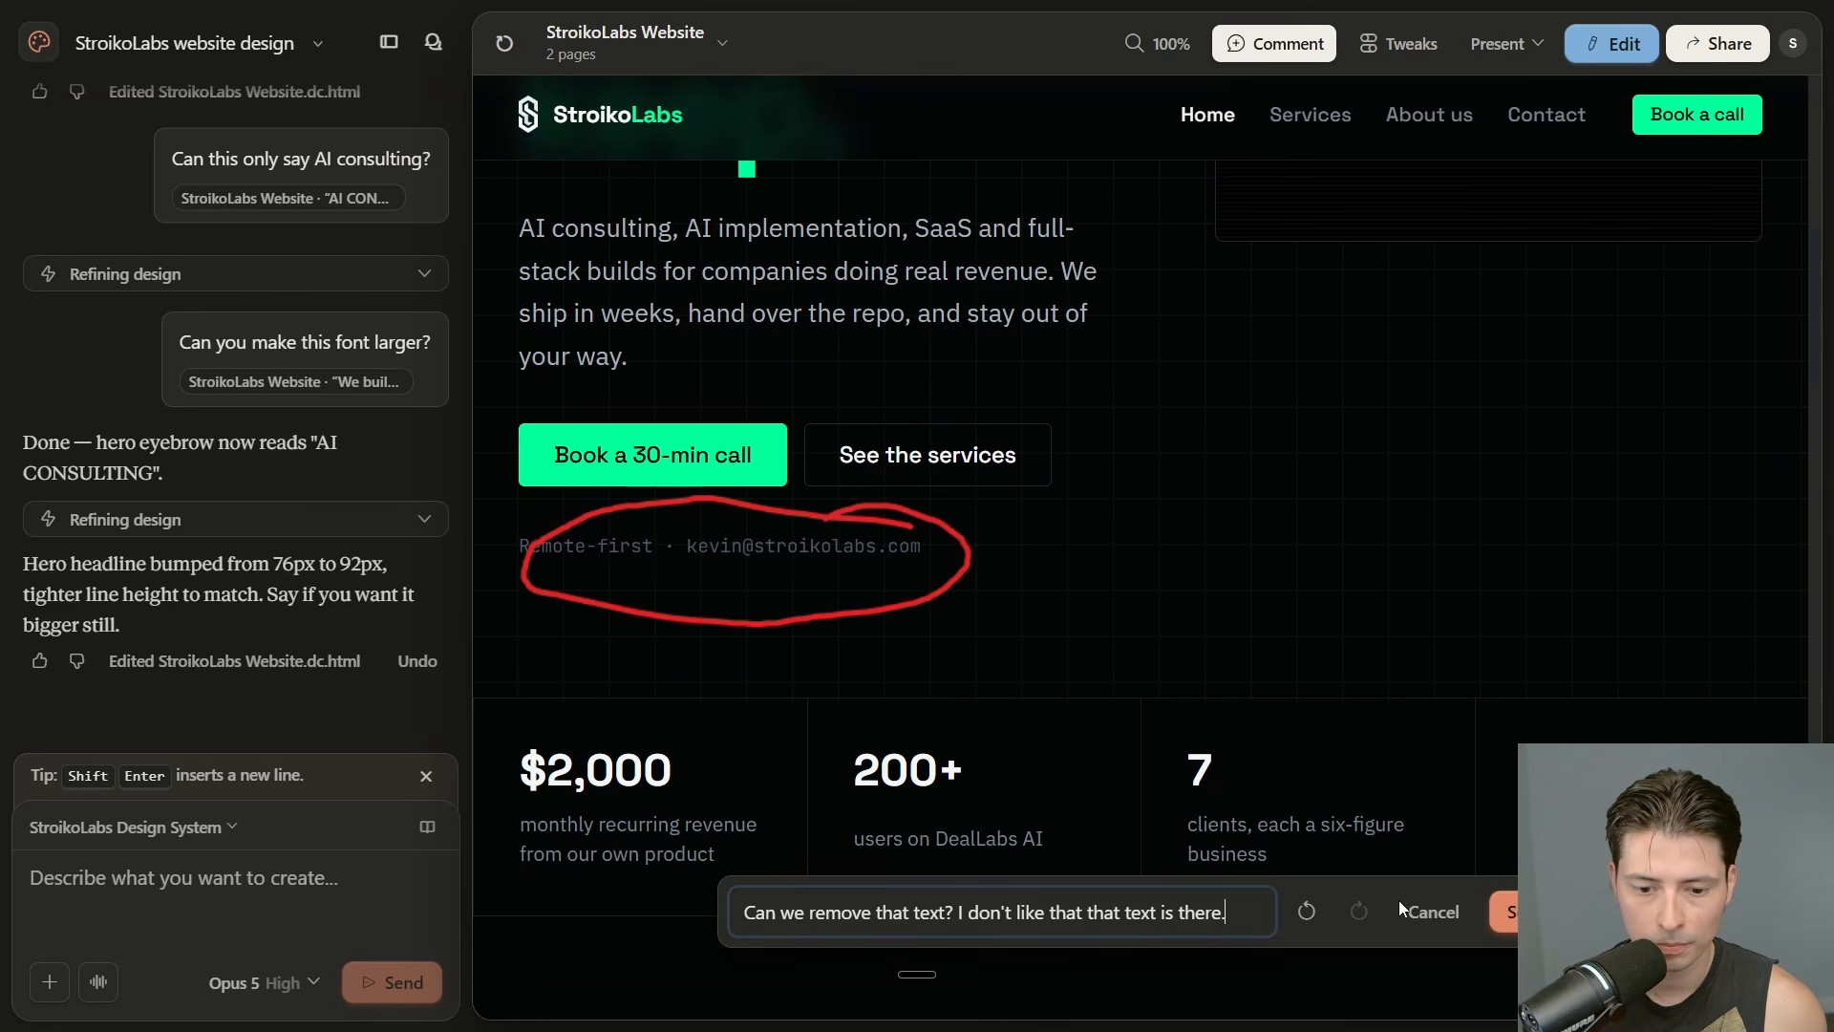
left_click(1505, 914)
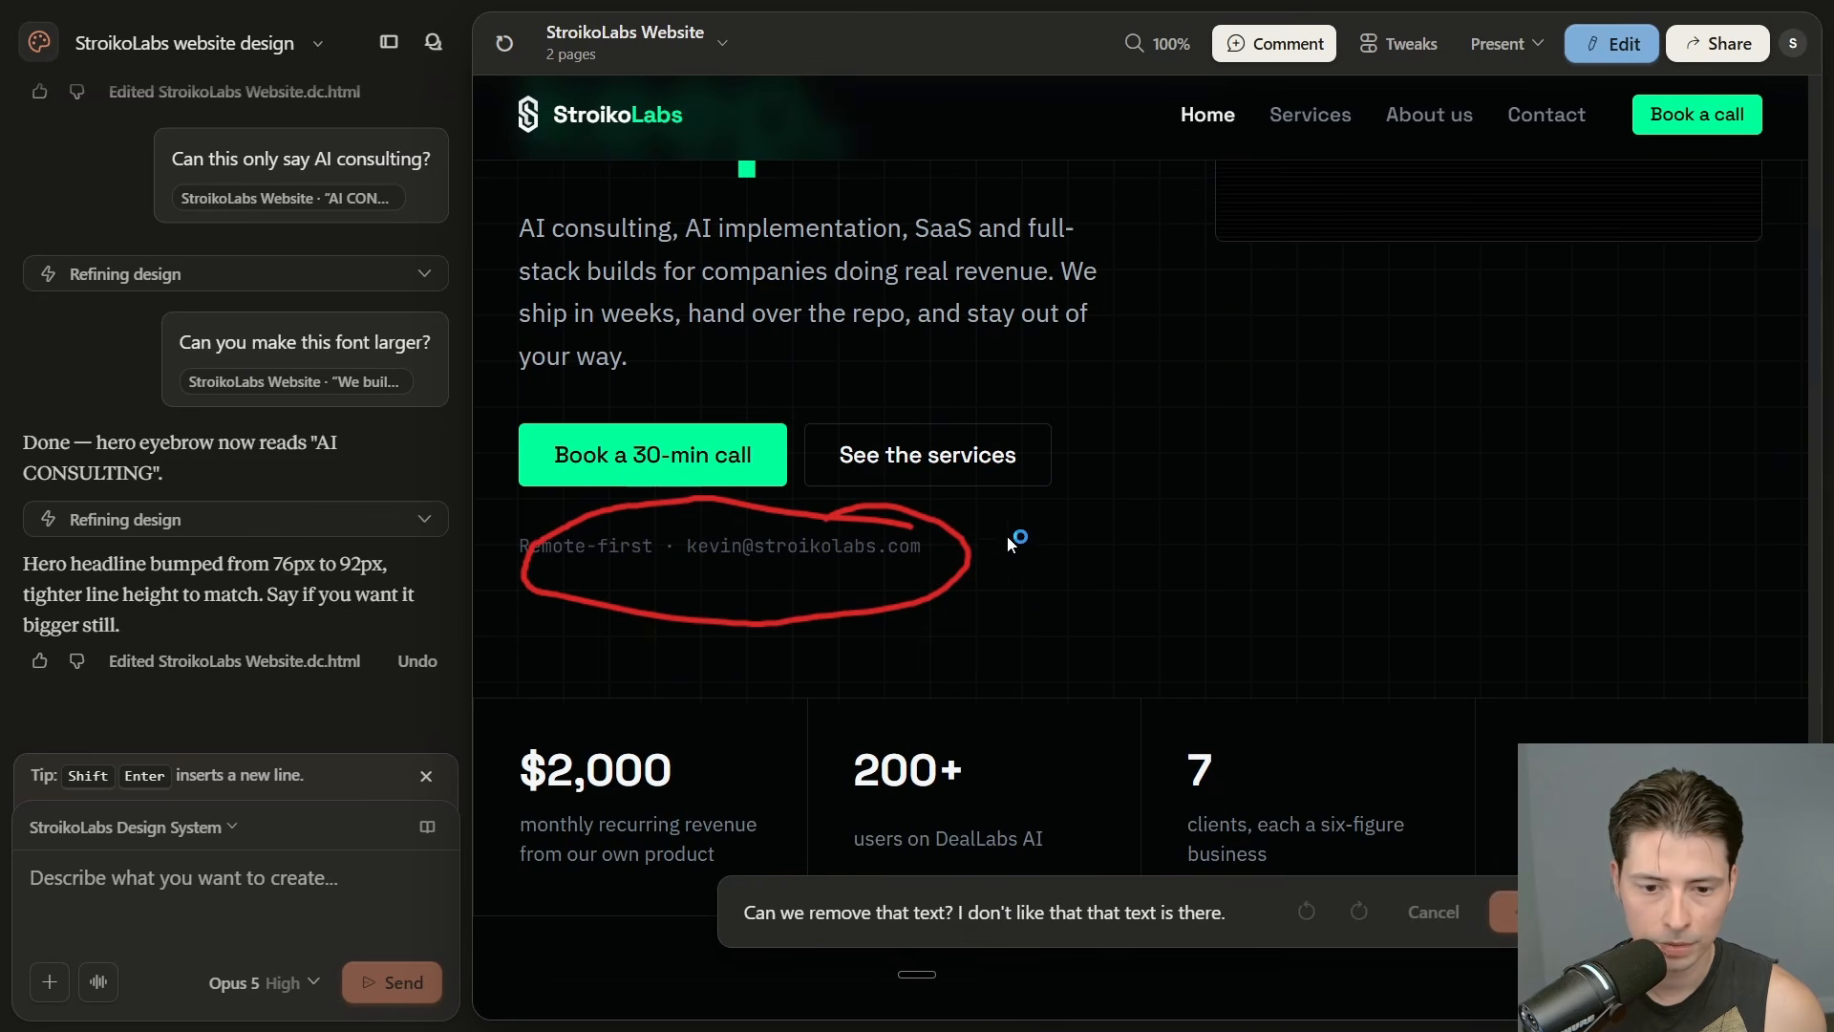
scroll(1132, 512, "up", 7)
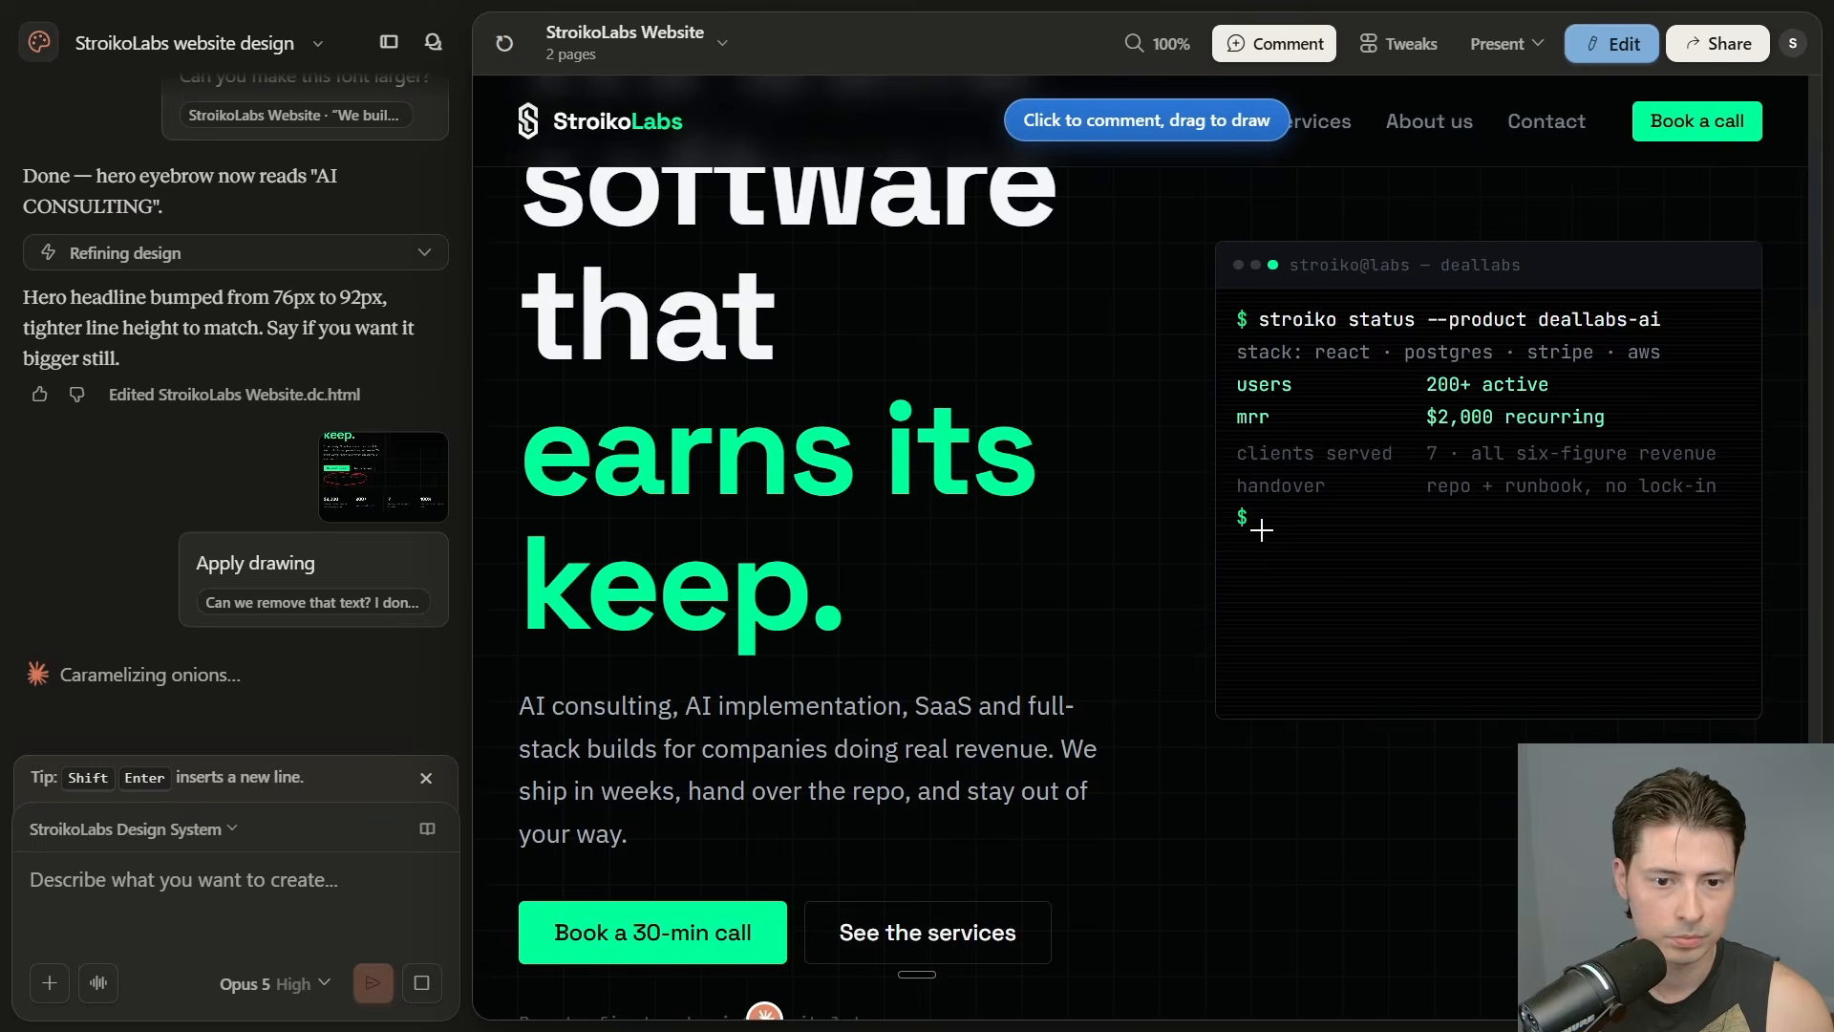
scroll(1075, 485, "up", 1)
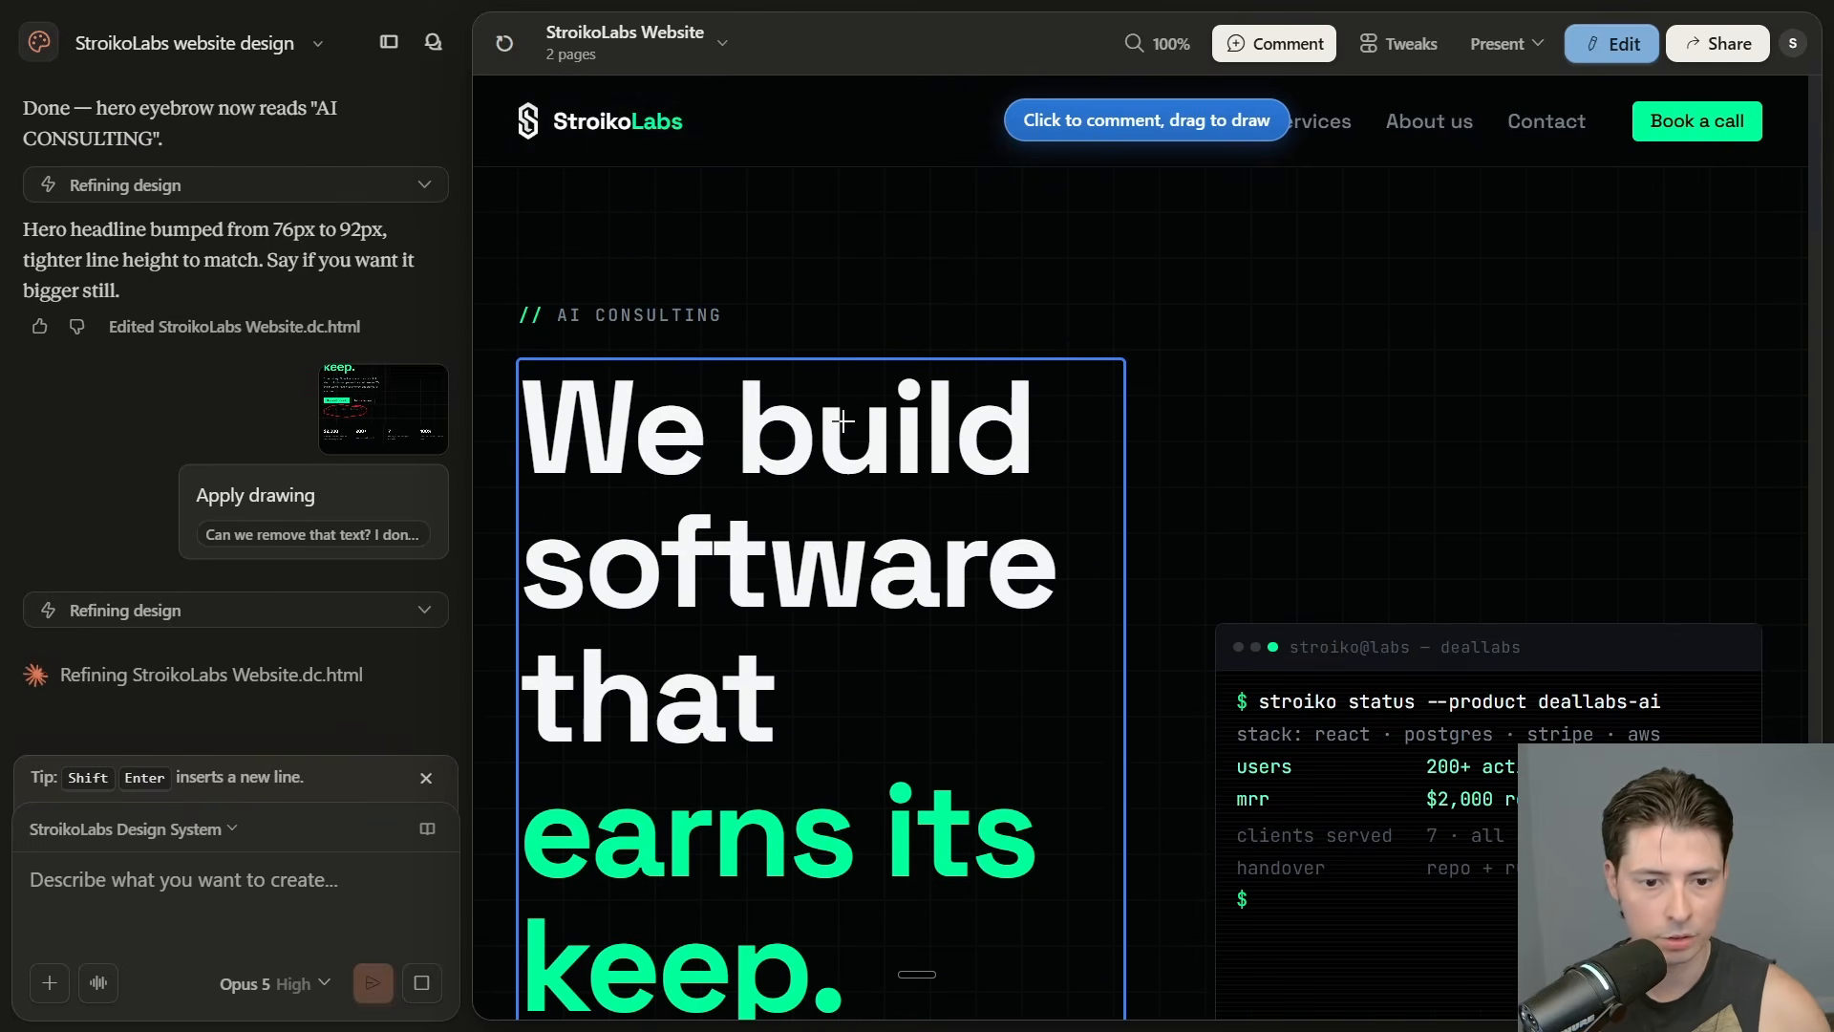
scroll(853, 418, "down", 6)
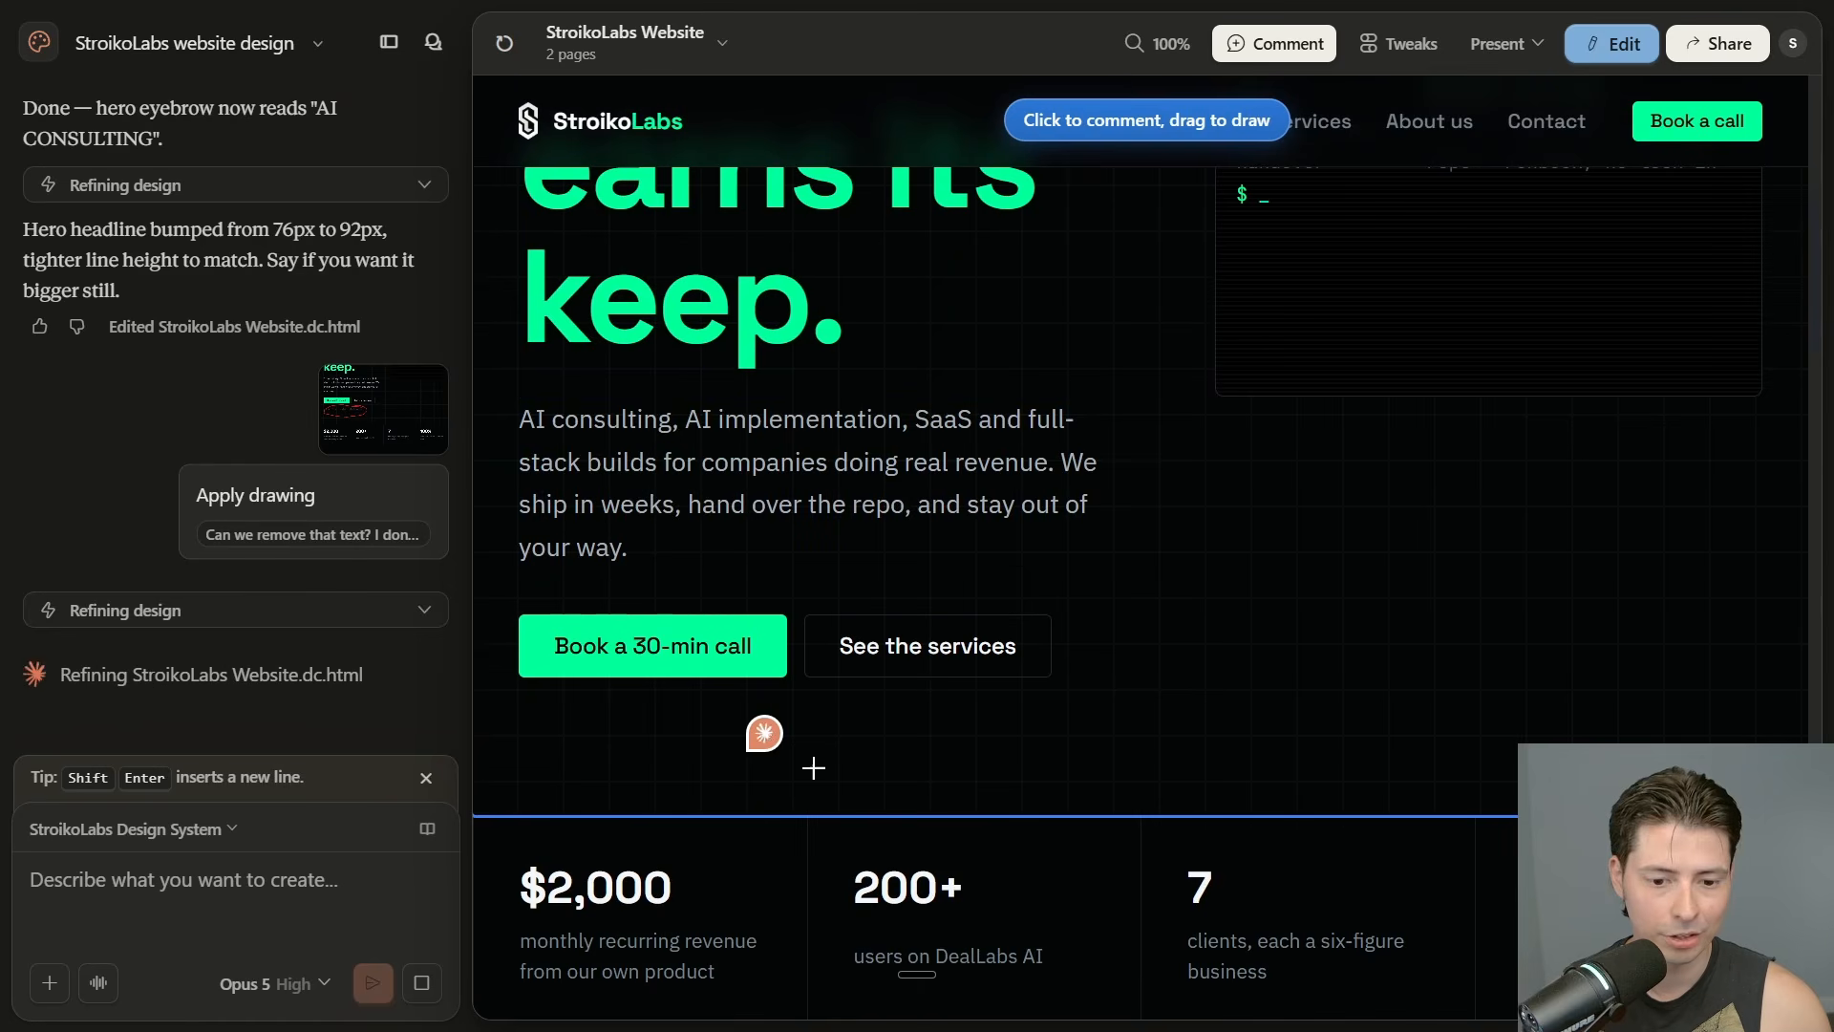
scroll(784, 754, "up", 7)
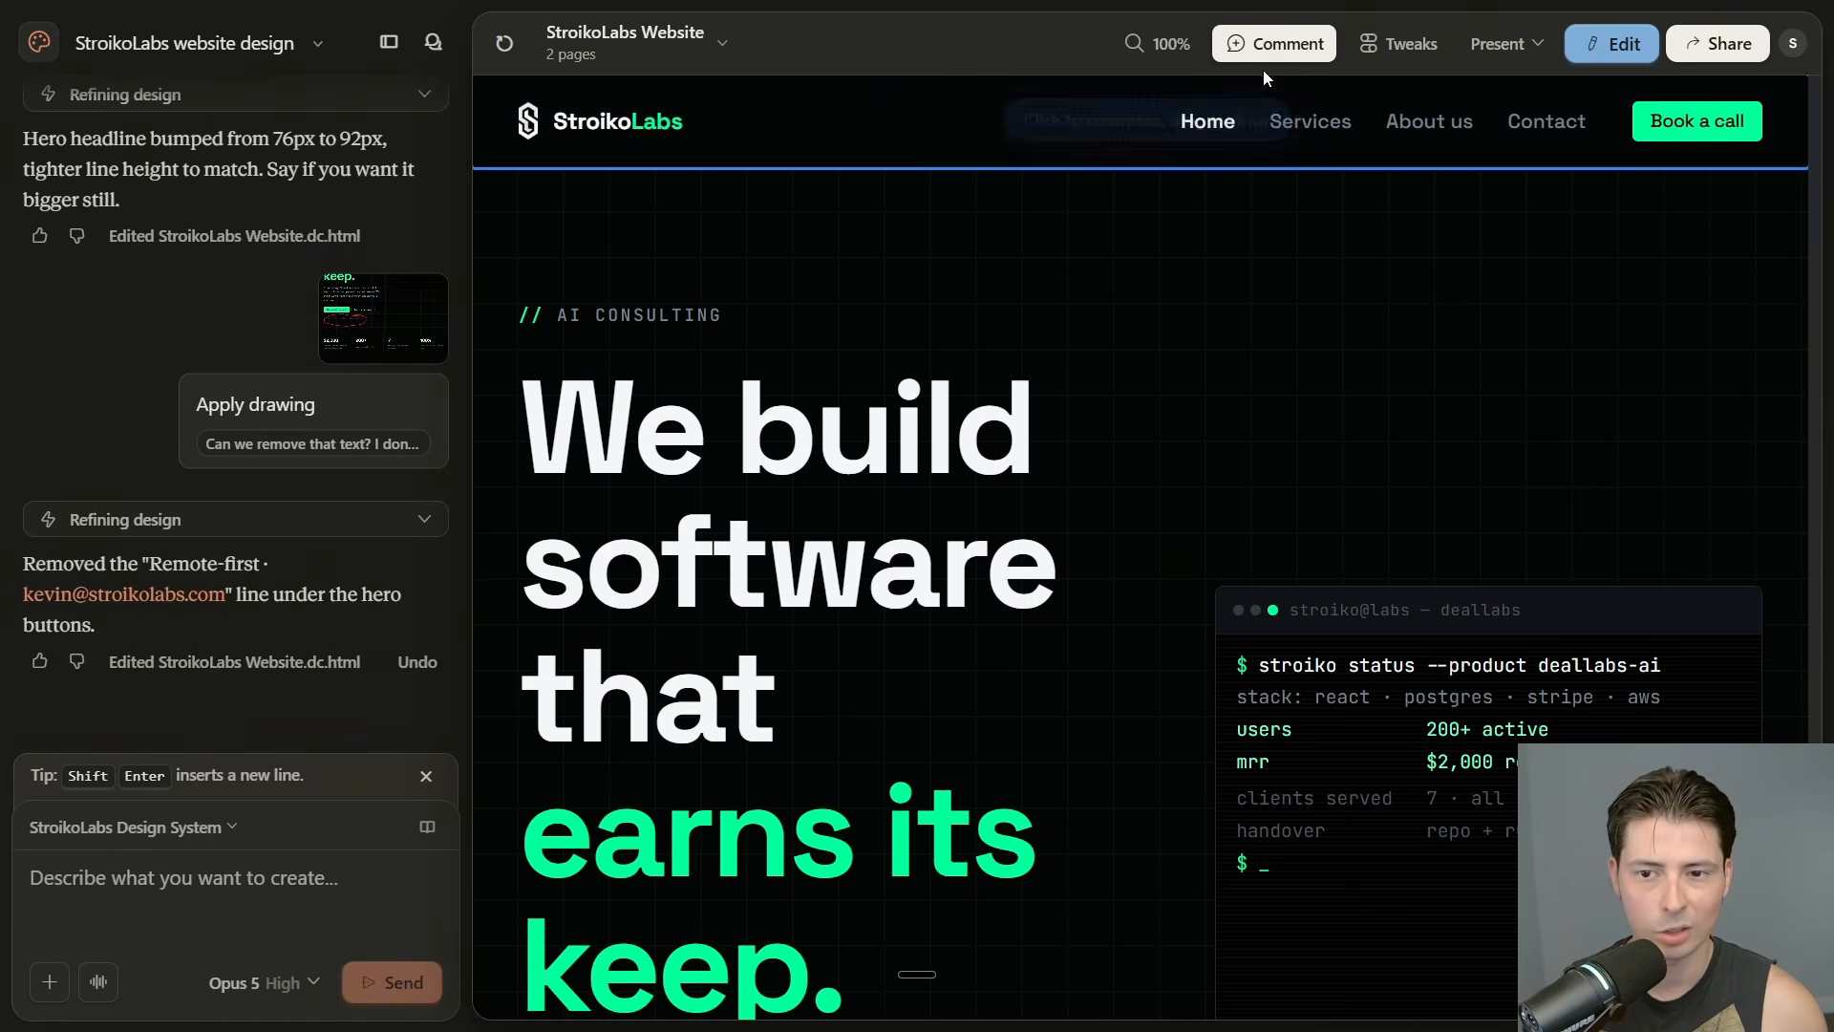
Add the comment "THis looks good" to the hero headline without sending it to Claude, and view its thread
left_click(1263, 53)
left_click(1261, 52)
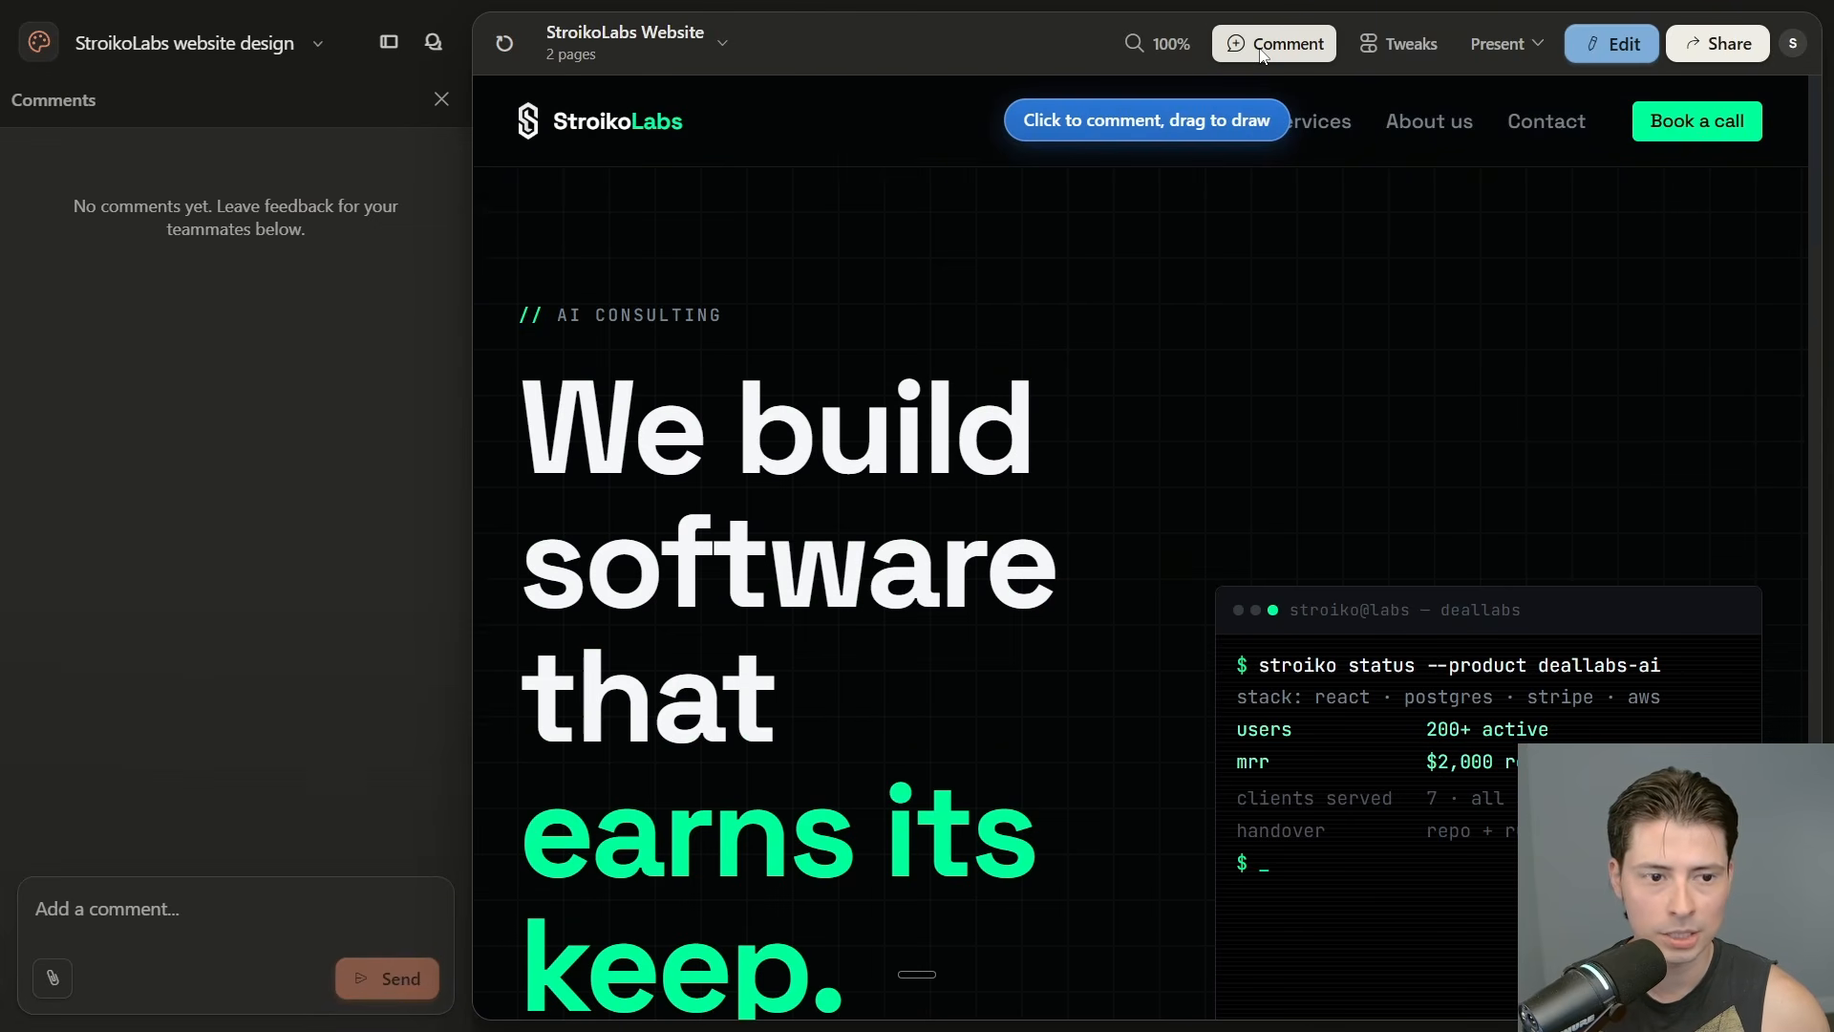
left_click(942, 395)
type("asdasd")
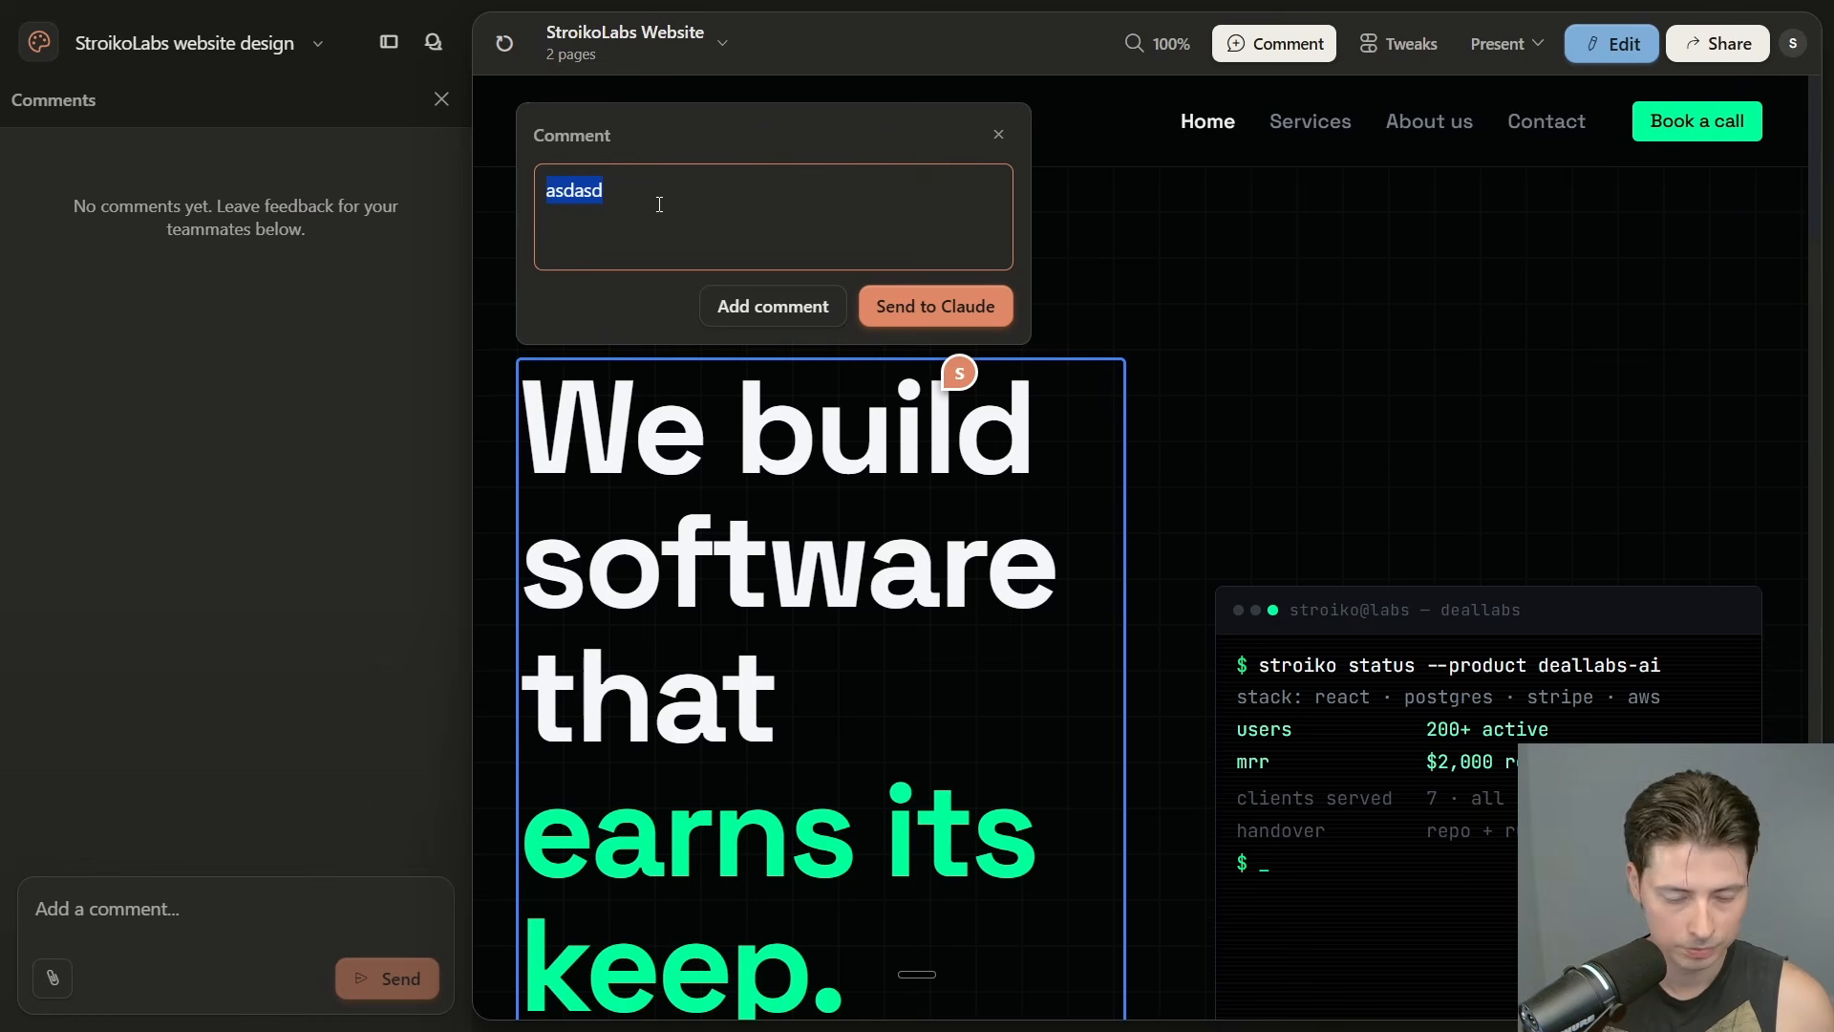
type("THis looks good")
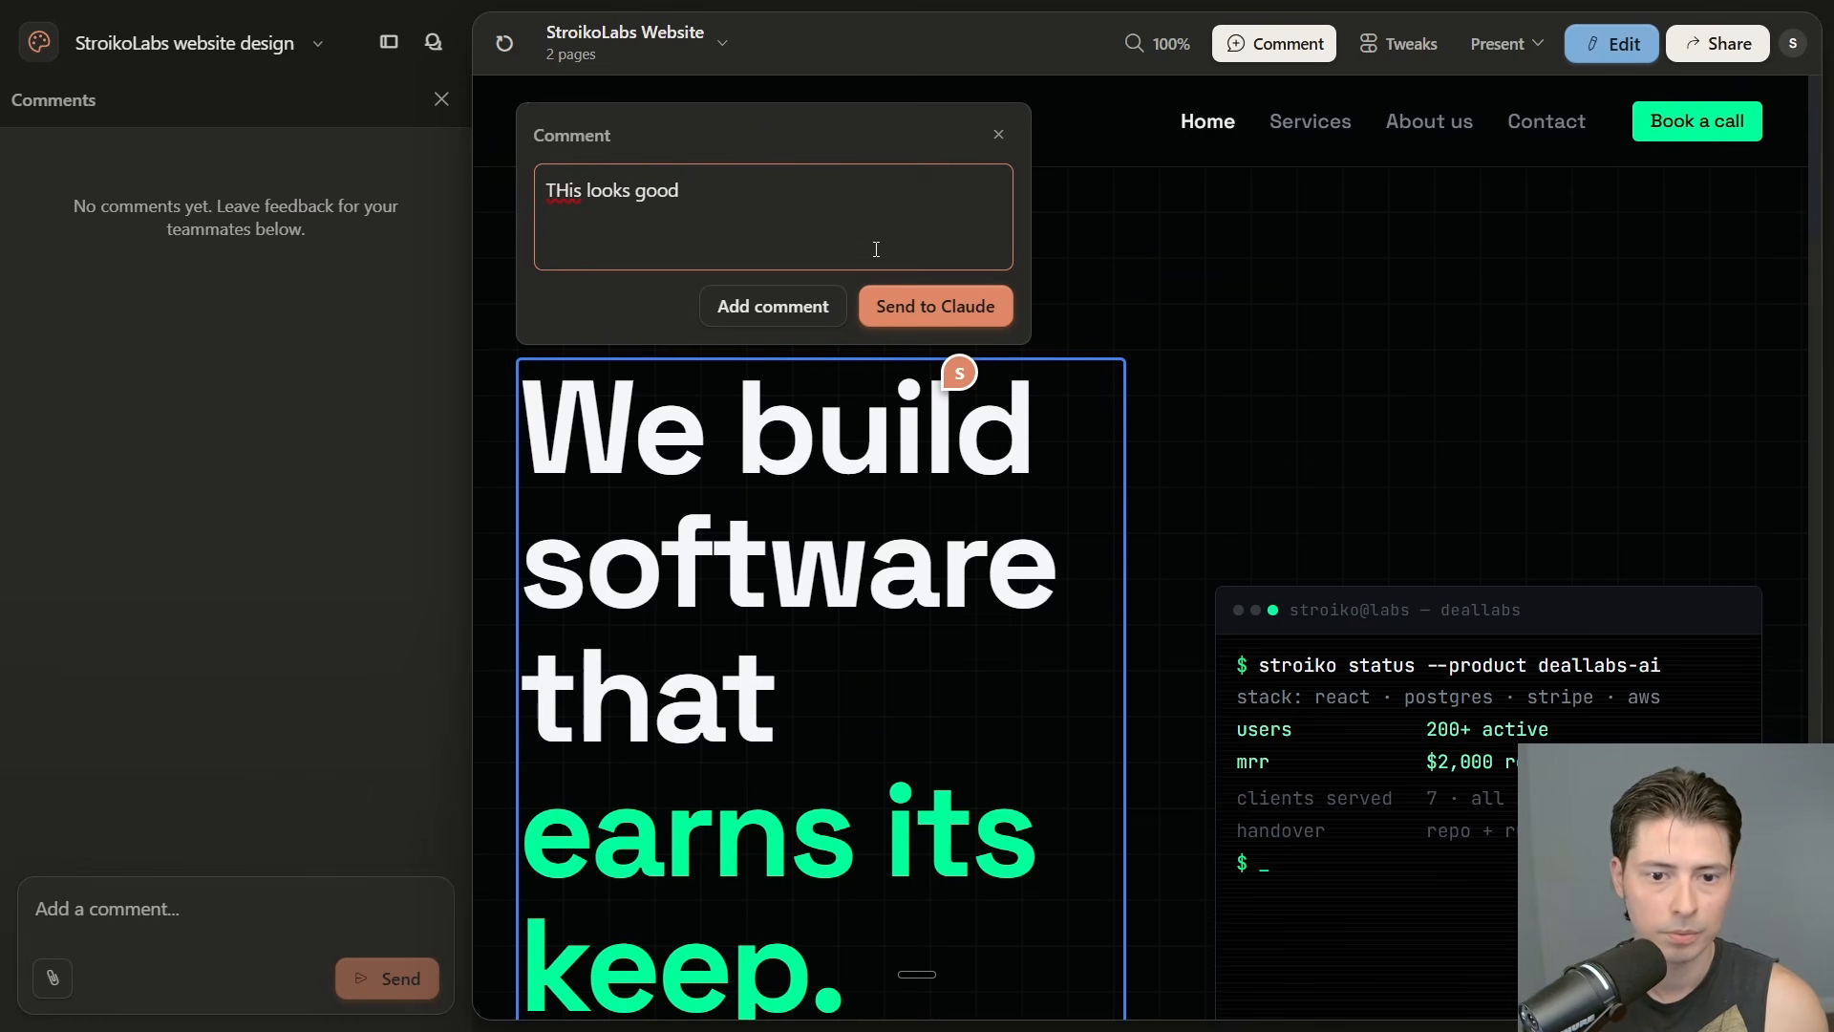
left_click(802, 302)
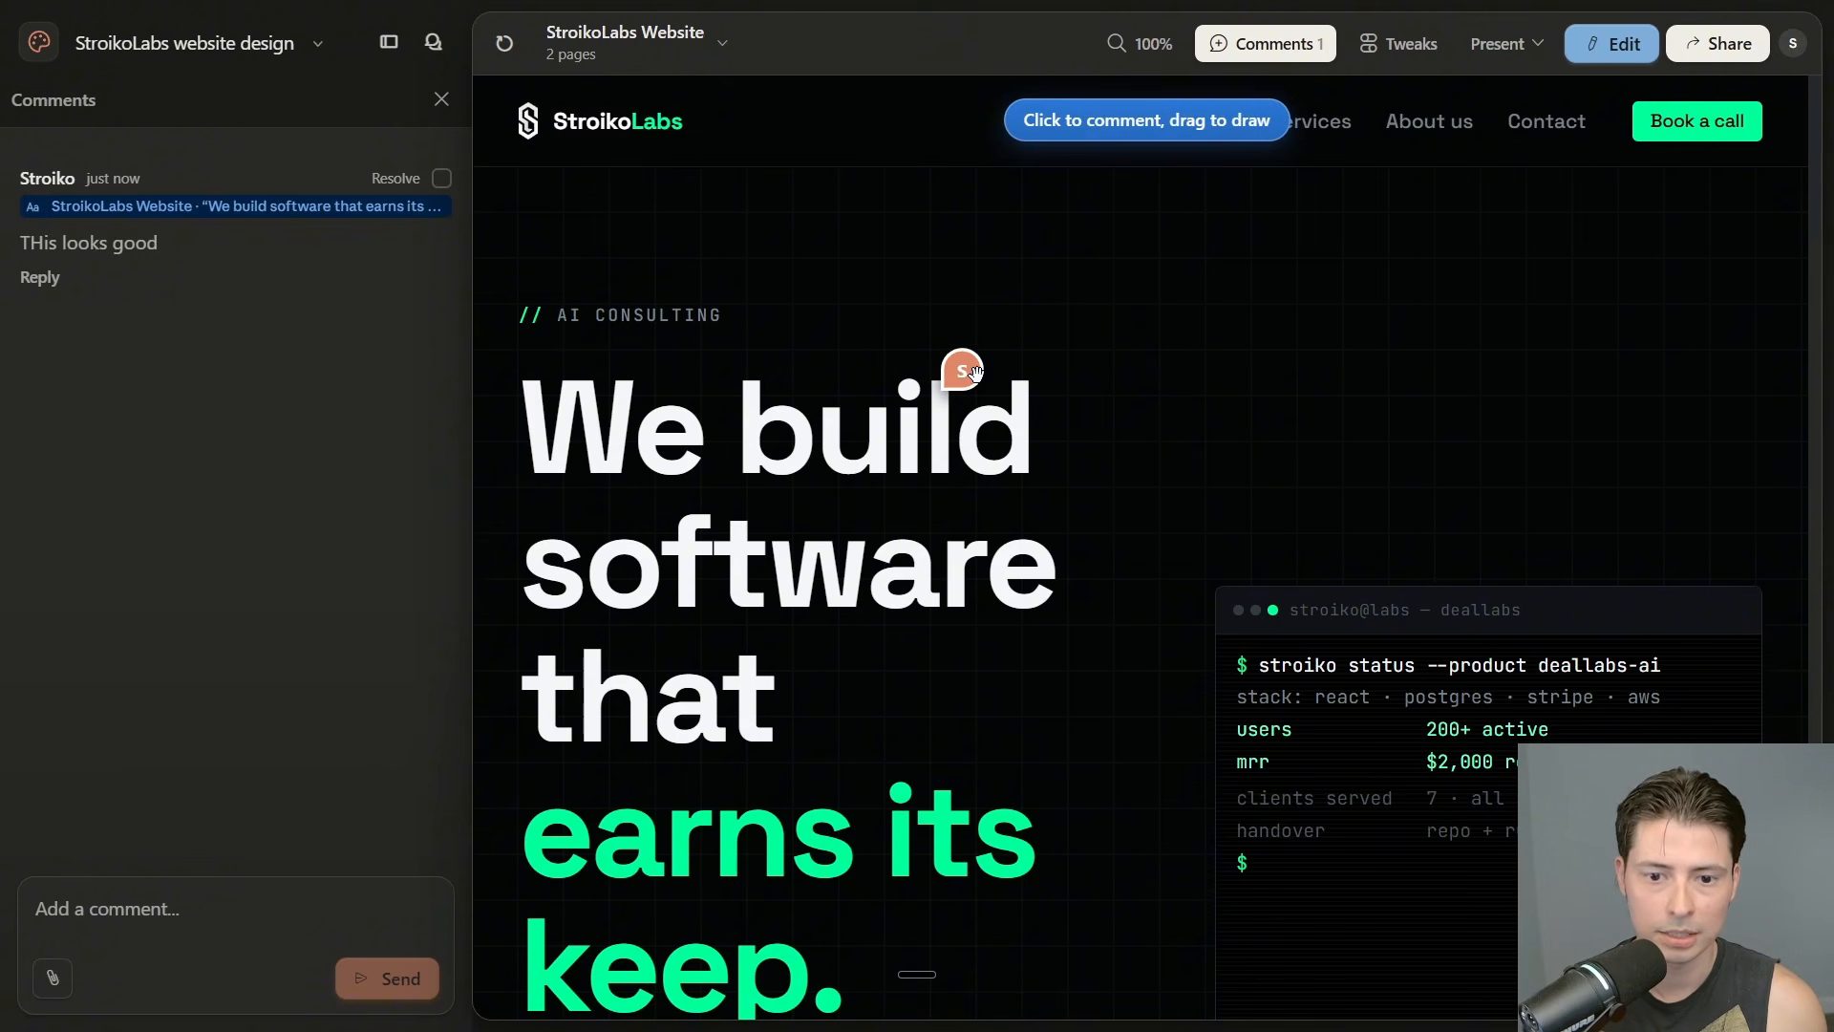
left_click(970, 371)
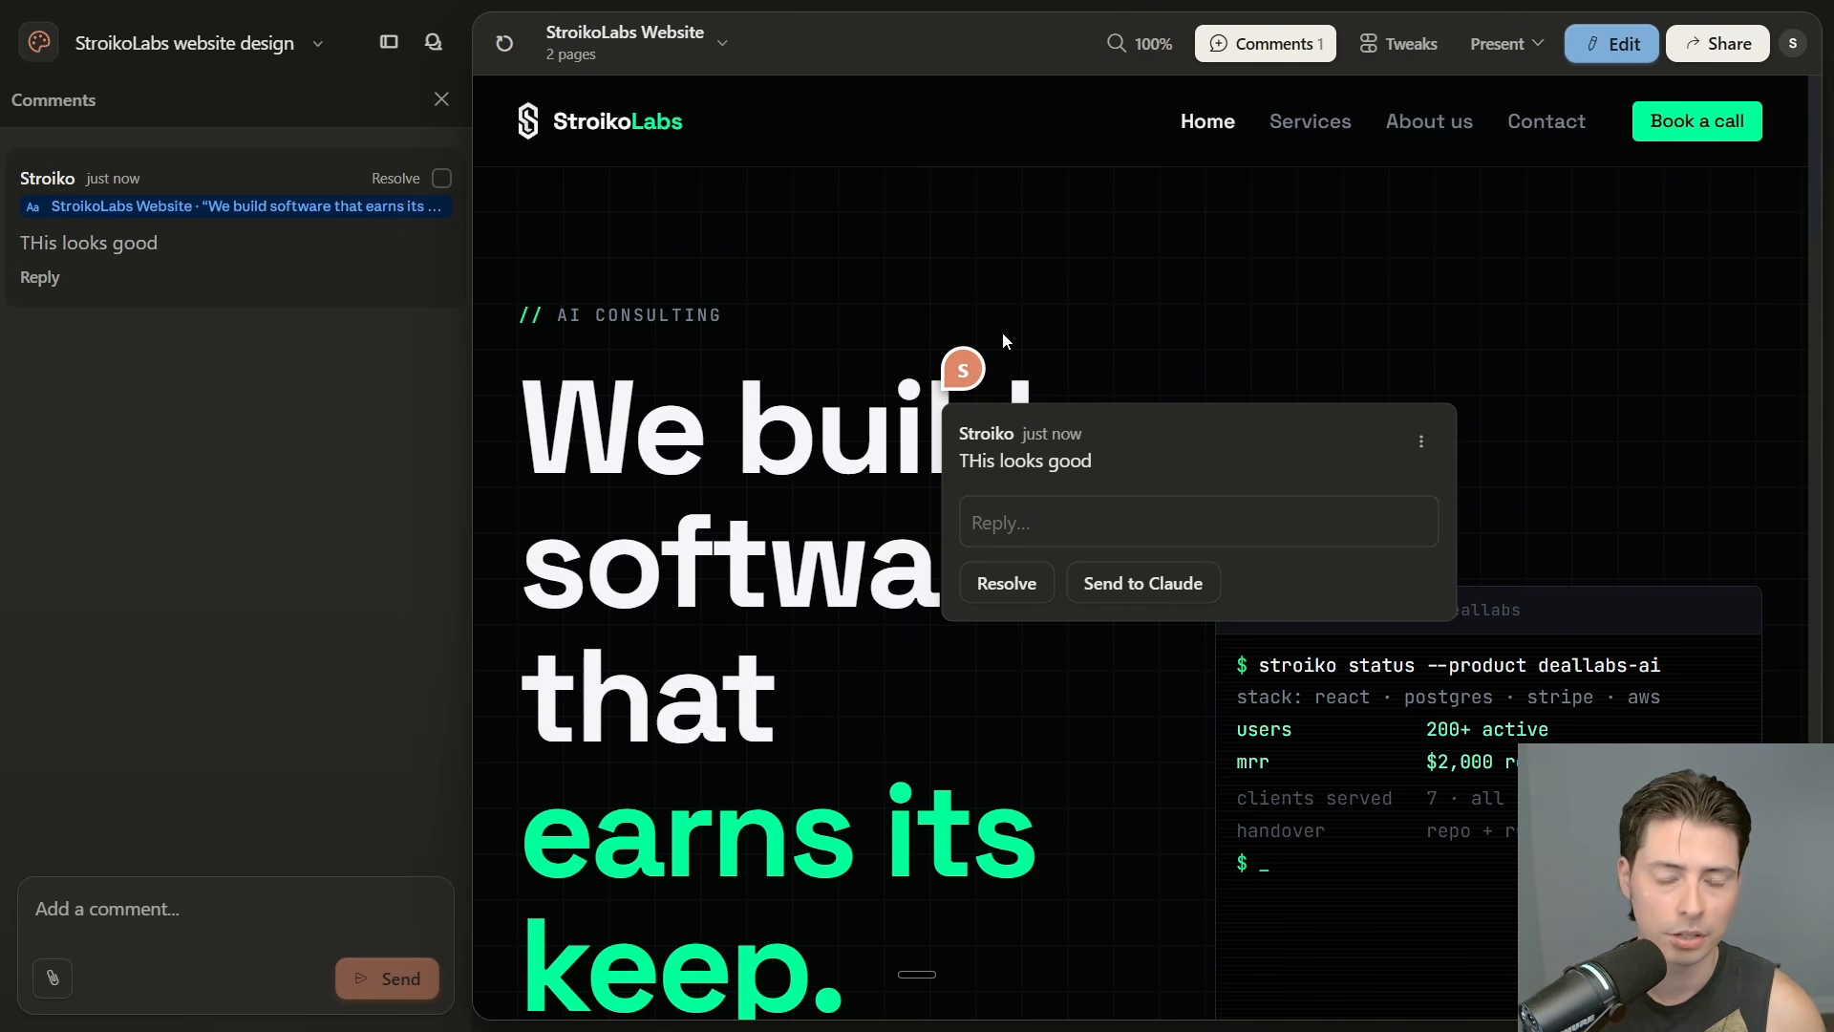
left_click(1056, 271)
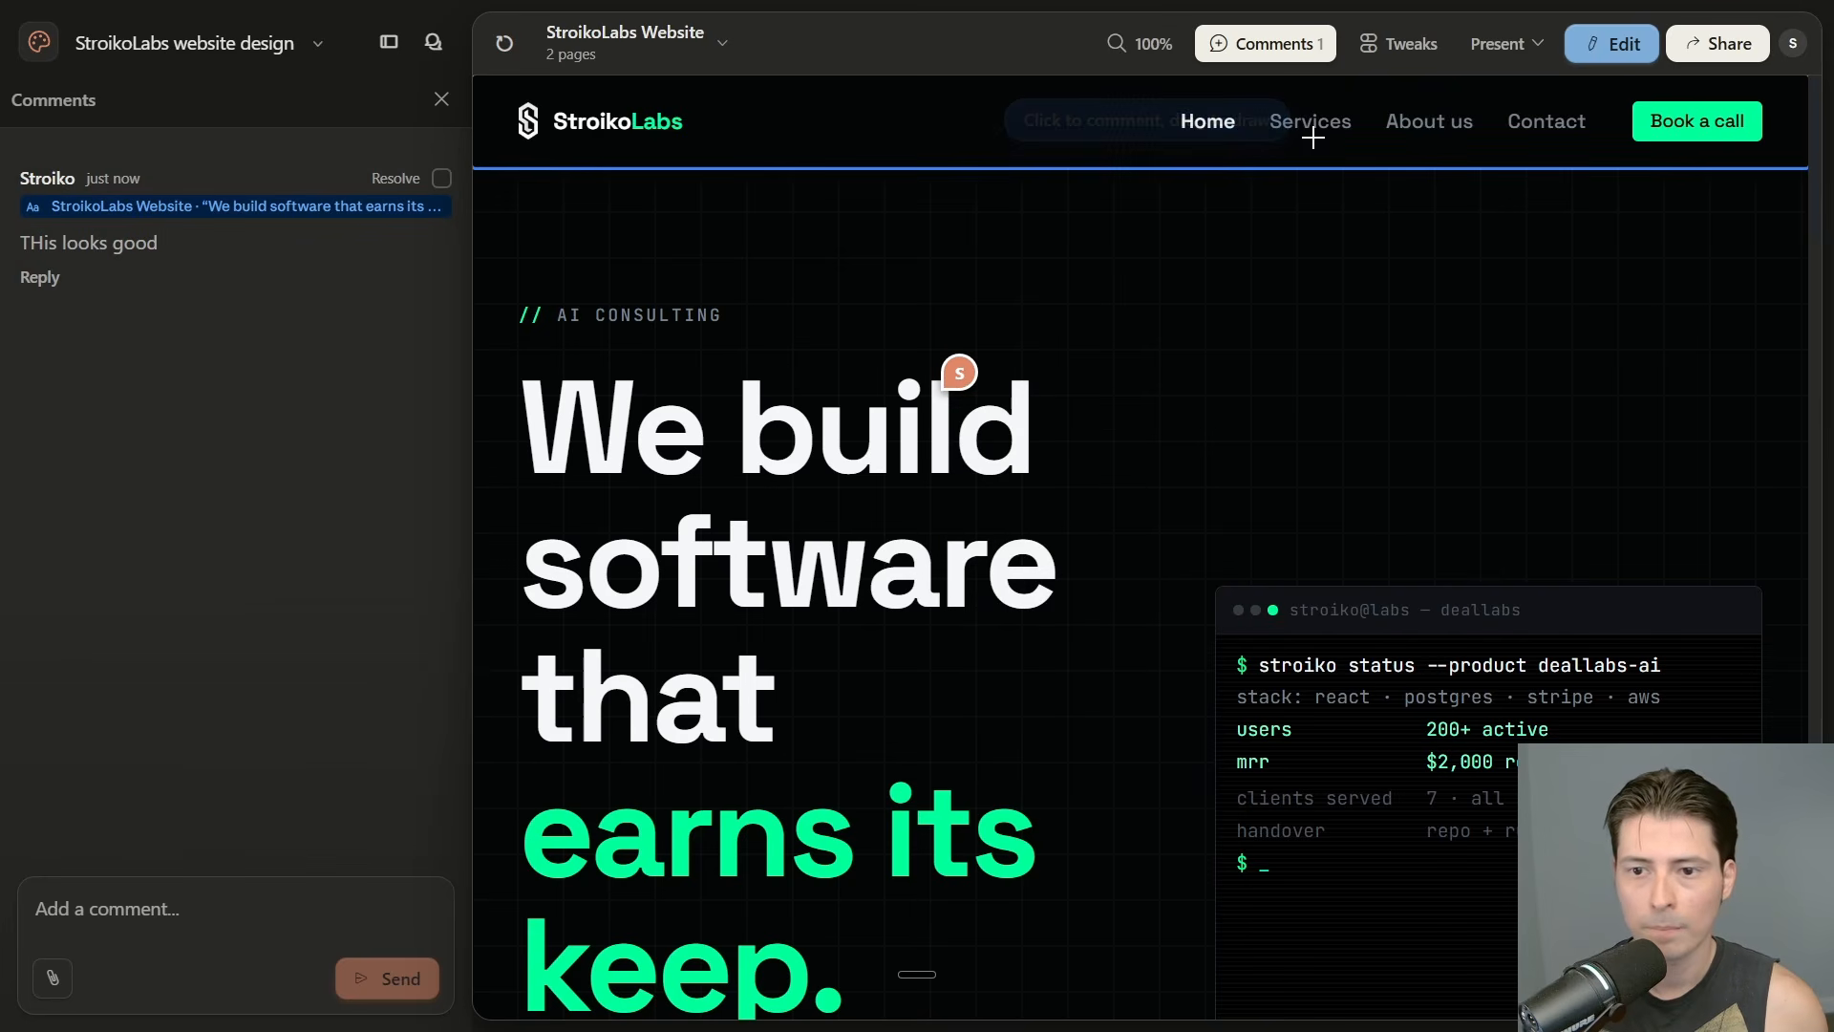
Try the page tweaks by switching showTerminals off and on again, and turn showProcess off
left_click(1409, 43)
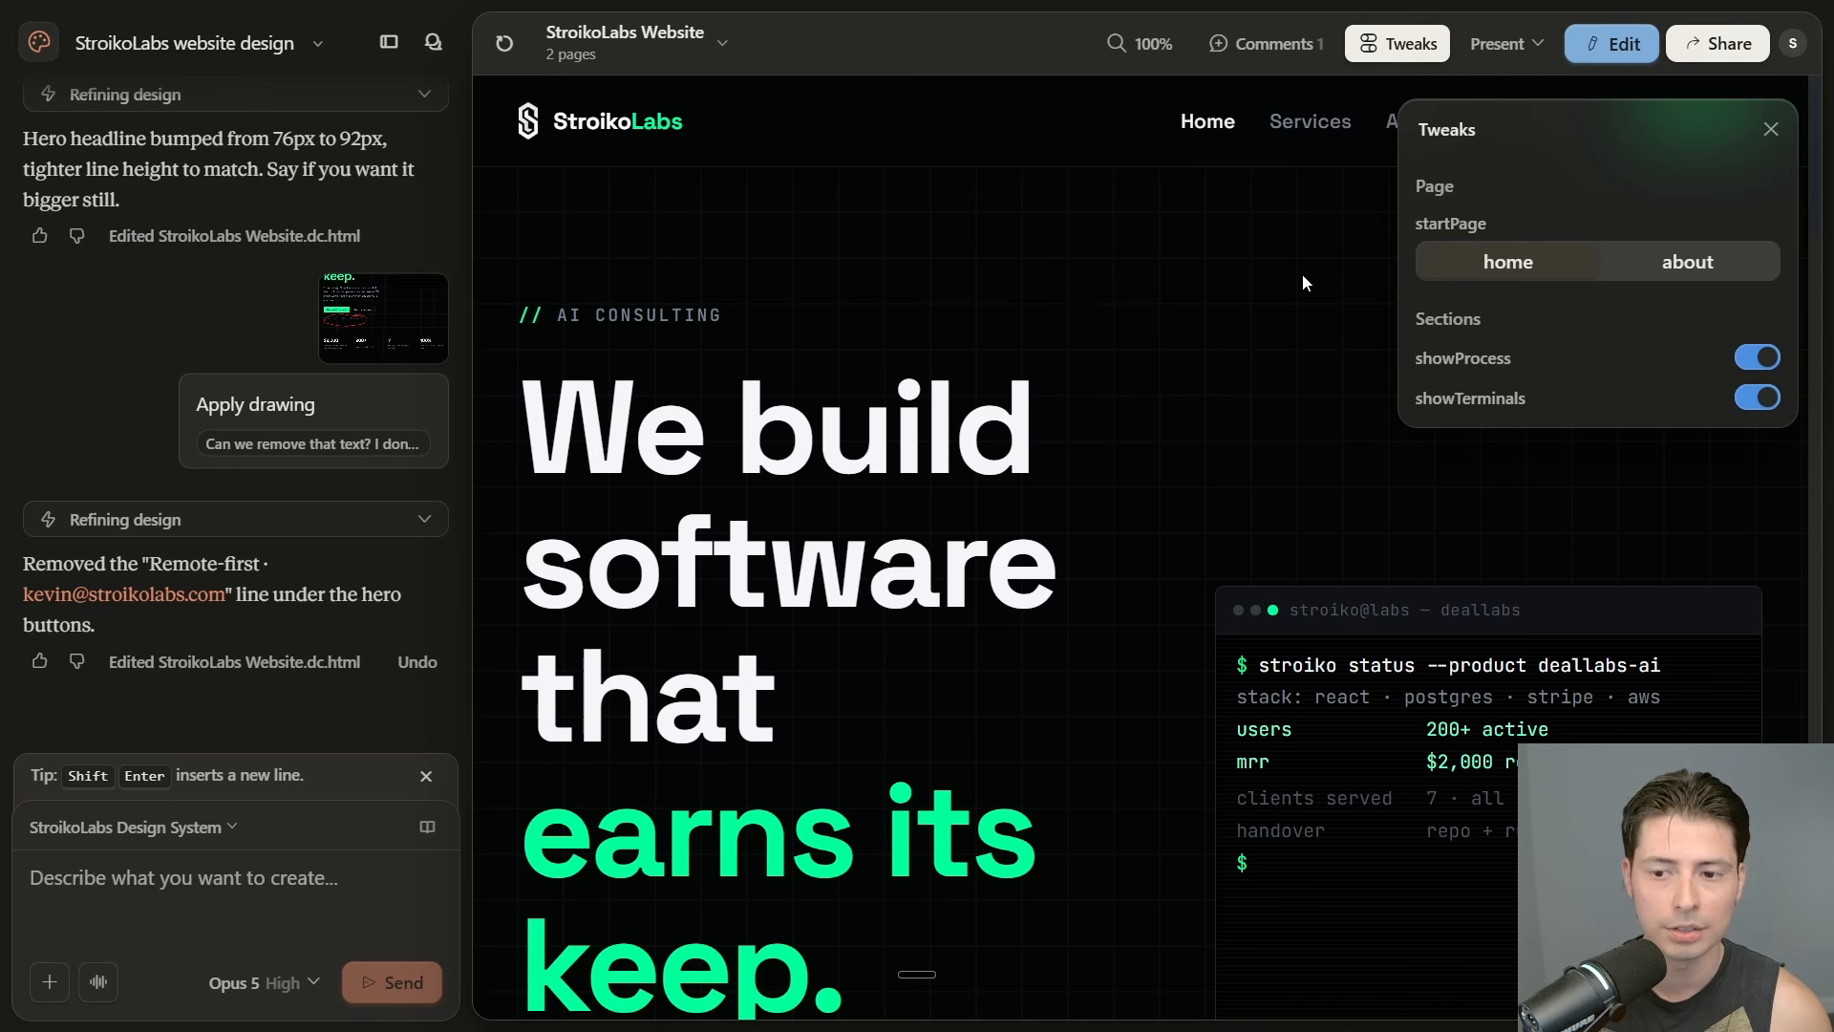
scroll(1274, 391, "down", 1)
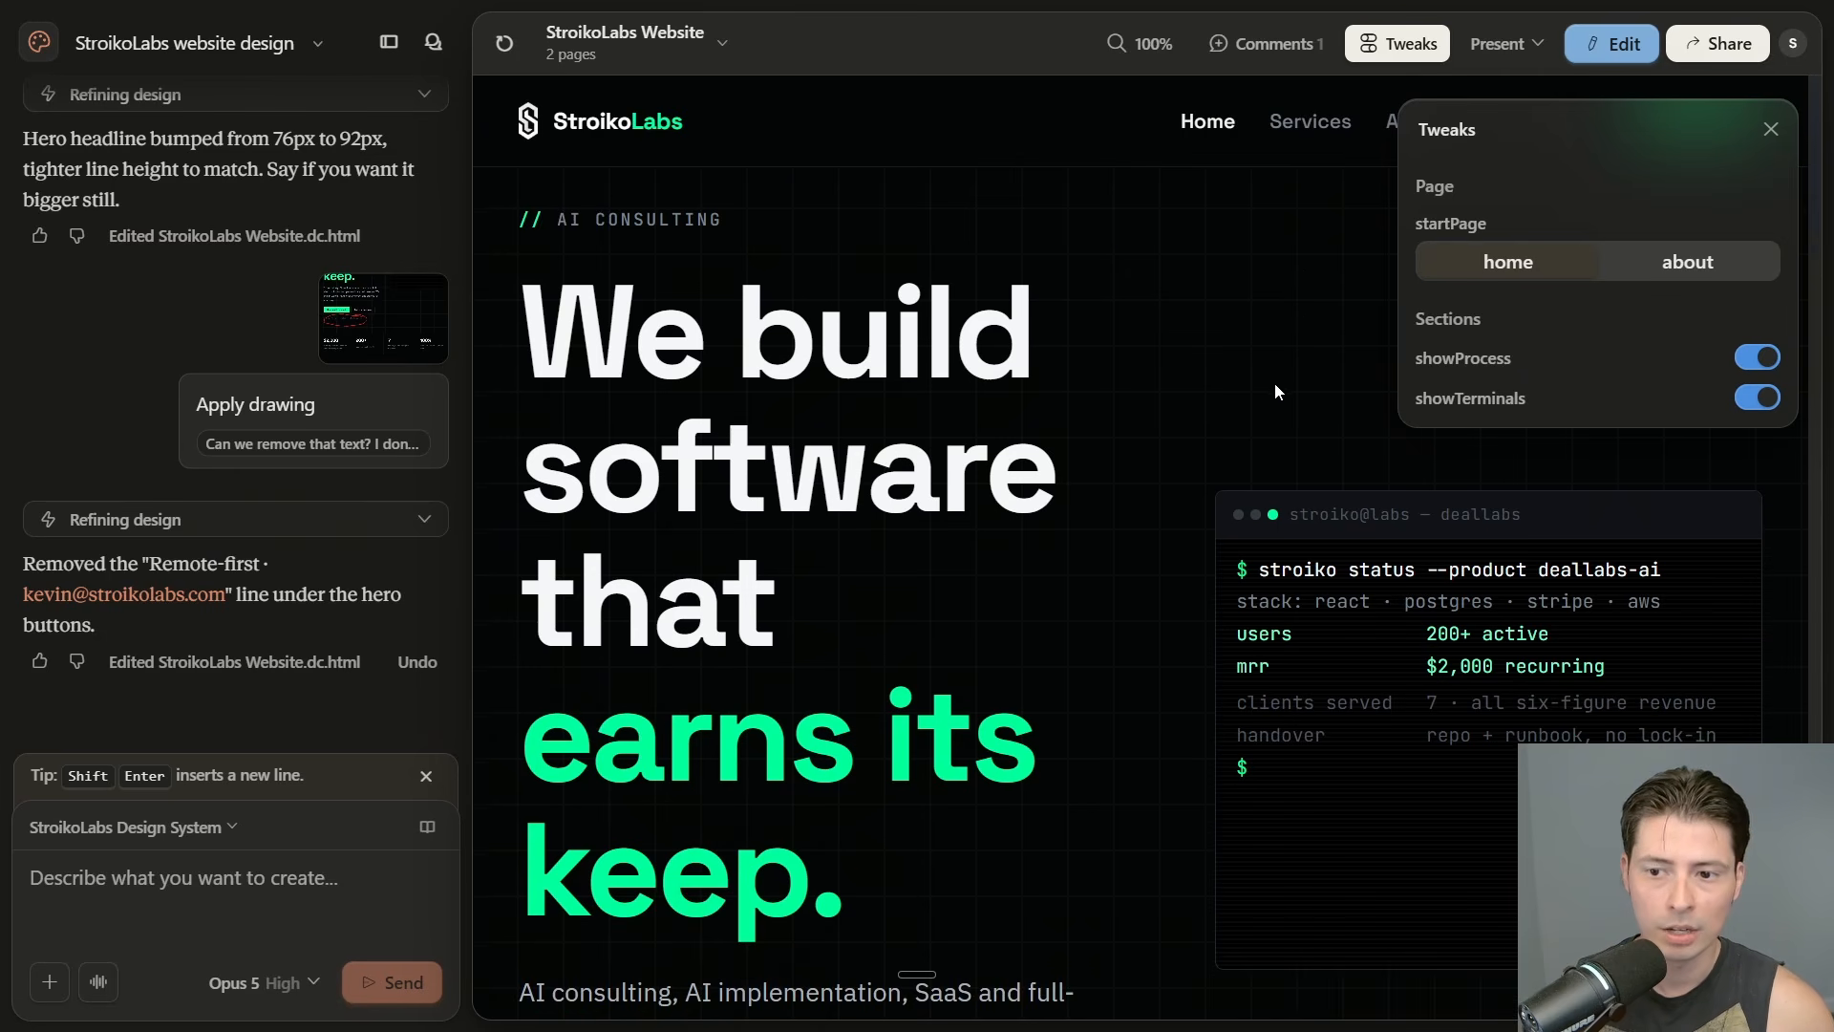
left_click(1762, 400)
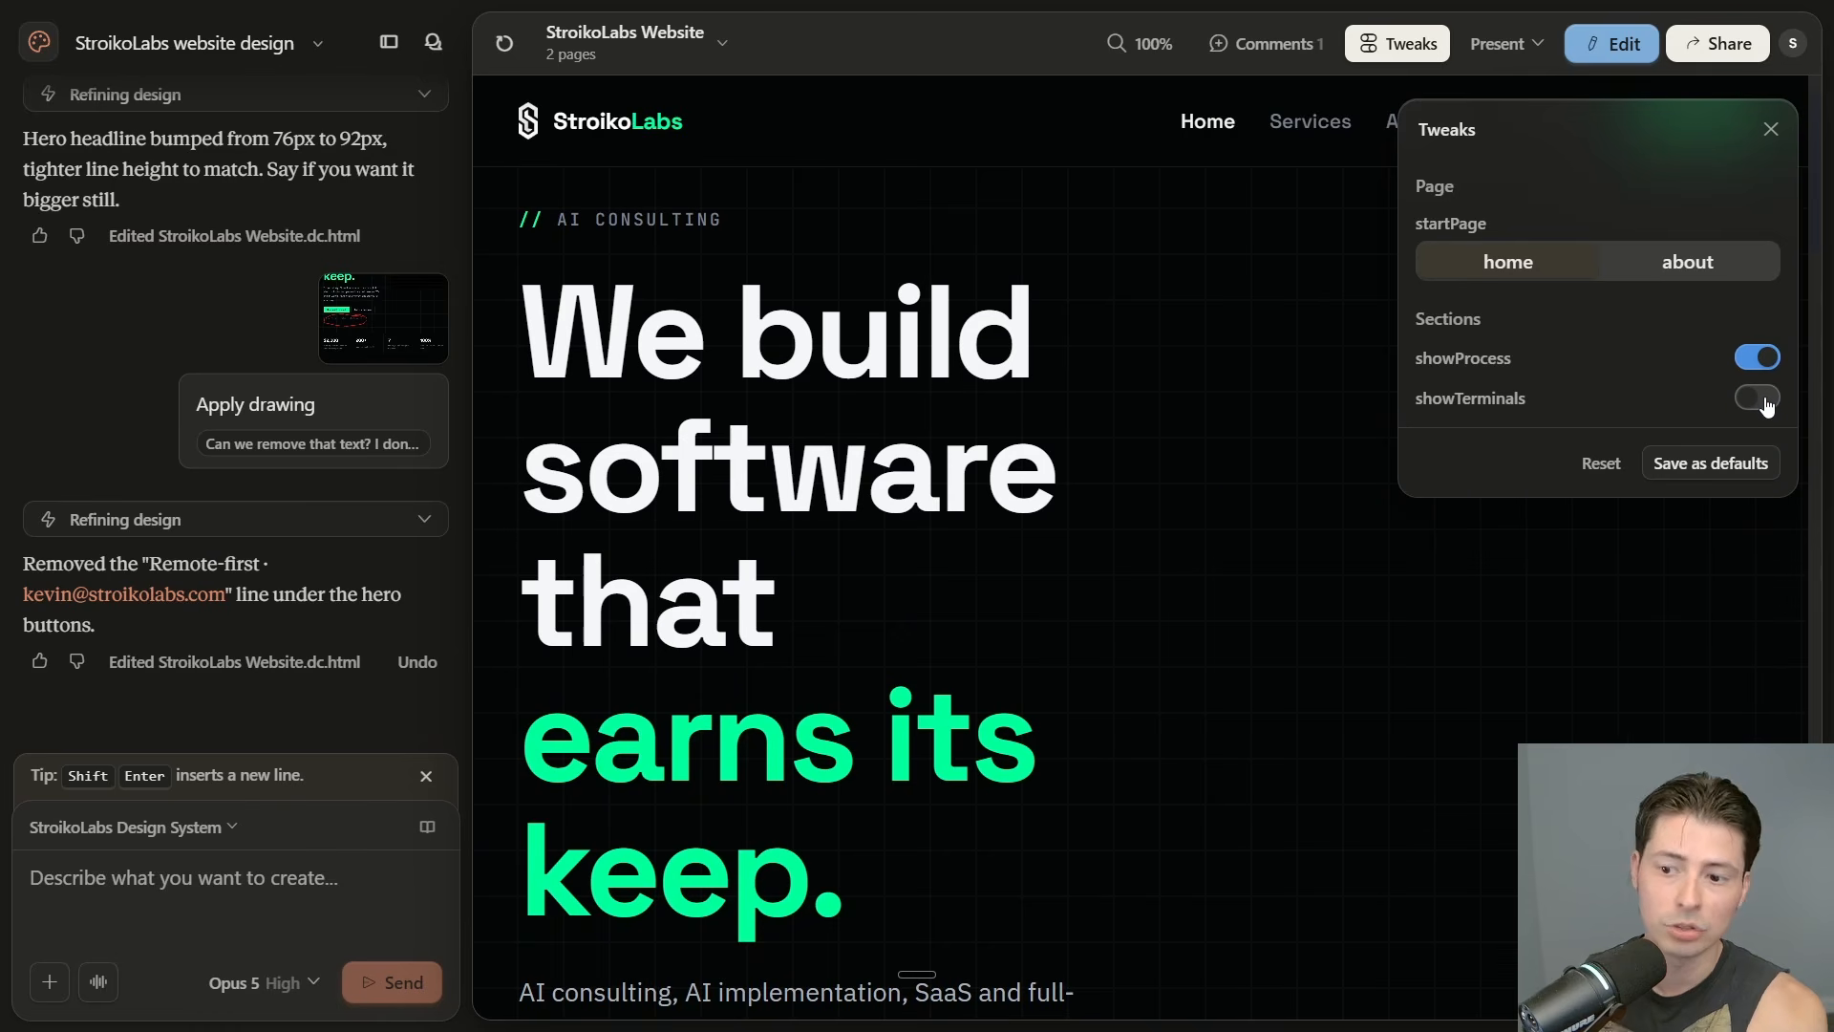
left_click(1761, 400)
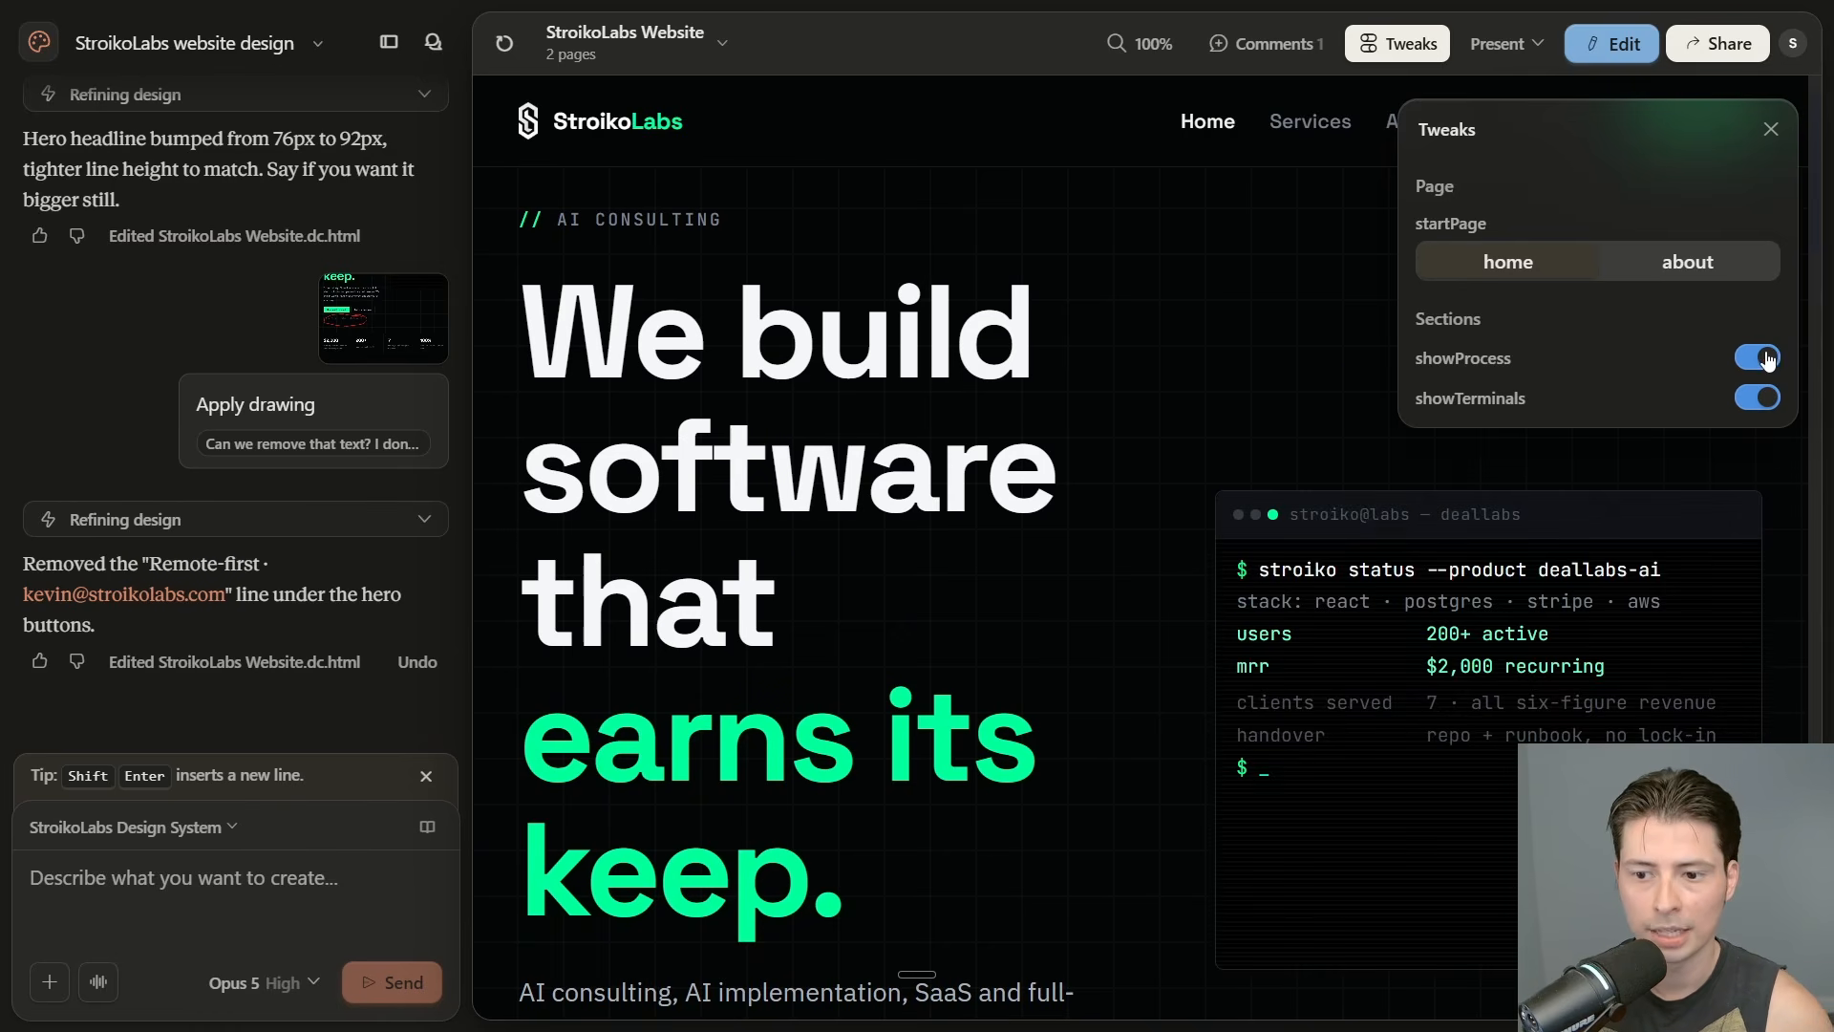
left_click(1766, 358)
scroll(1719, 325, "down", 9)
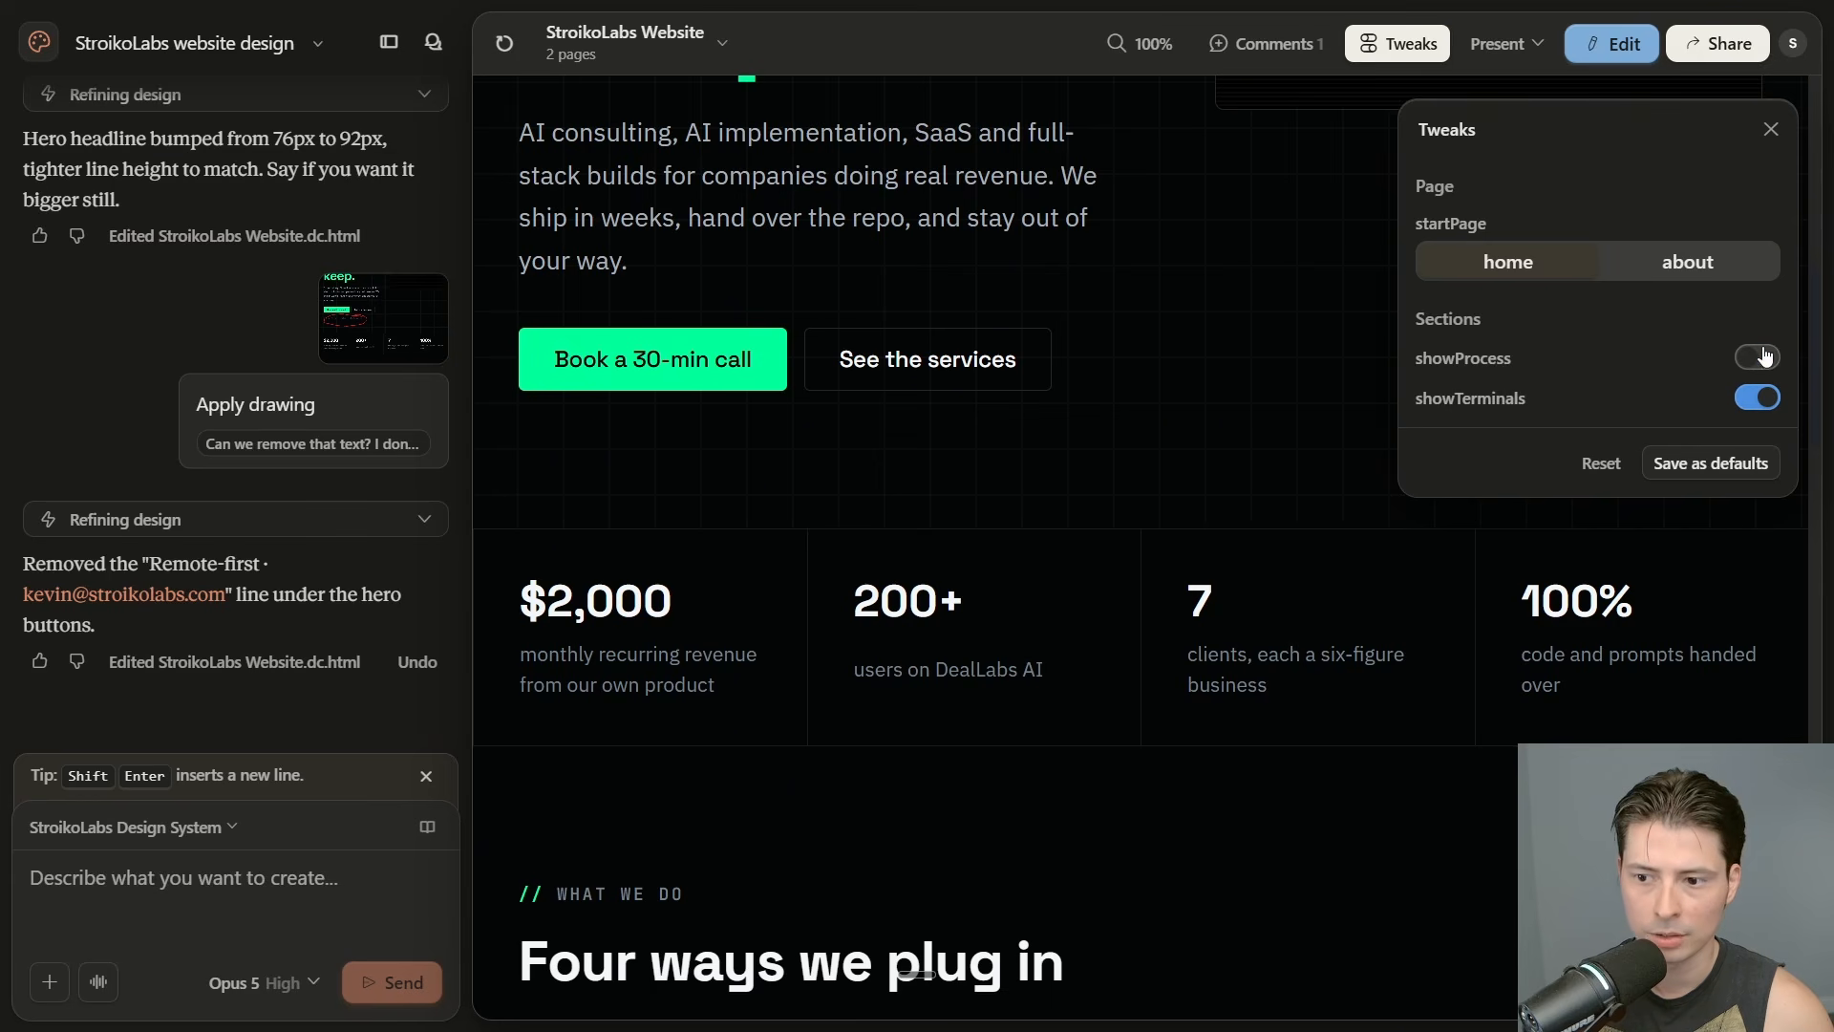
Toggle showProcess to compare the home page with and without the "Four weeks, four steps" section, leaving it on
left_click(1765, 357)
scroll(1529, 539, "down", 8)
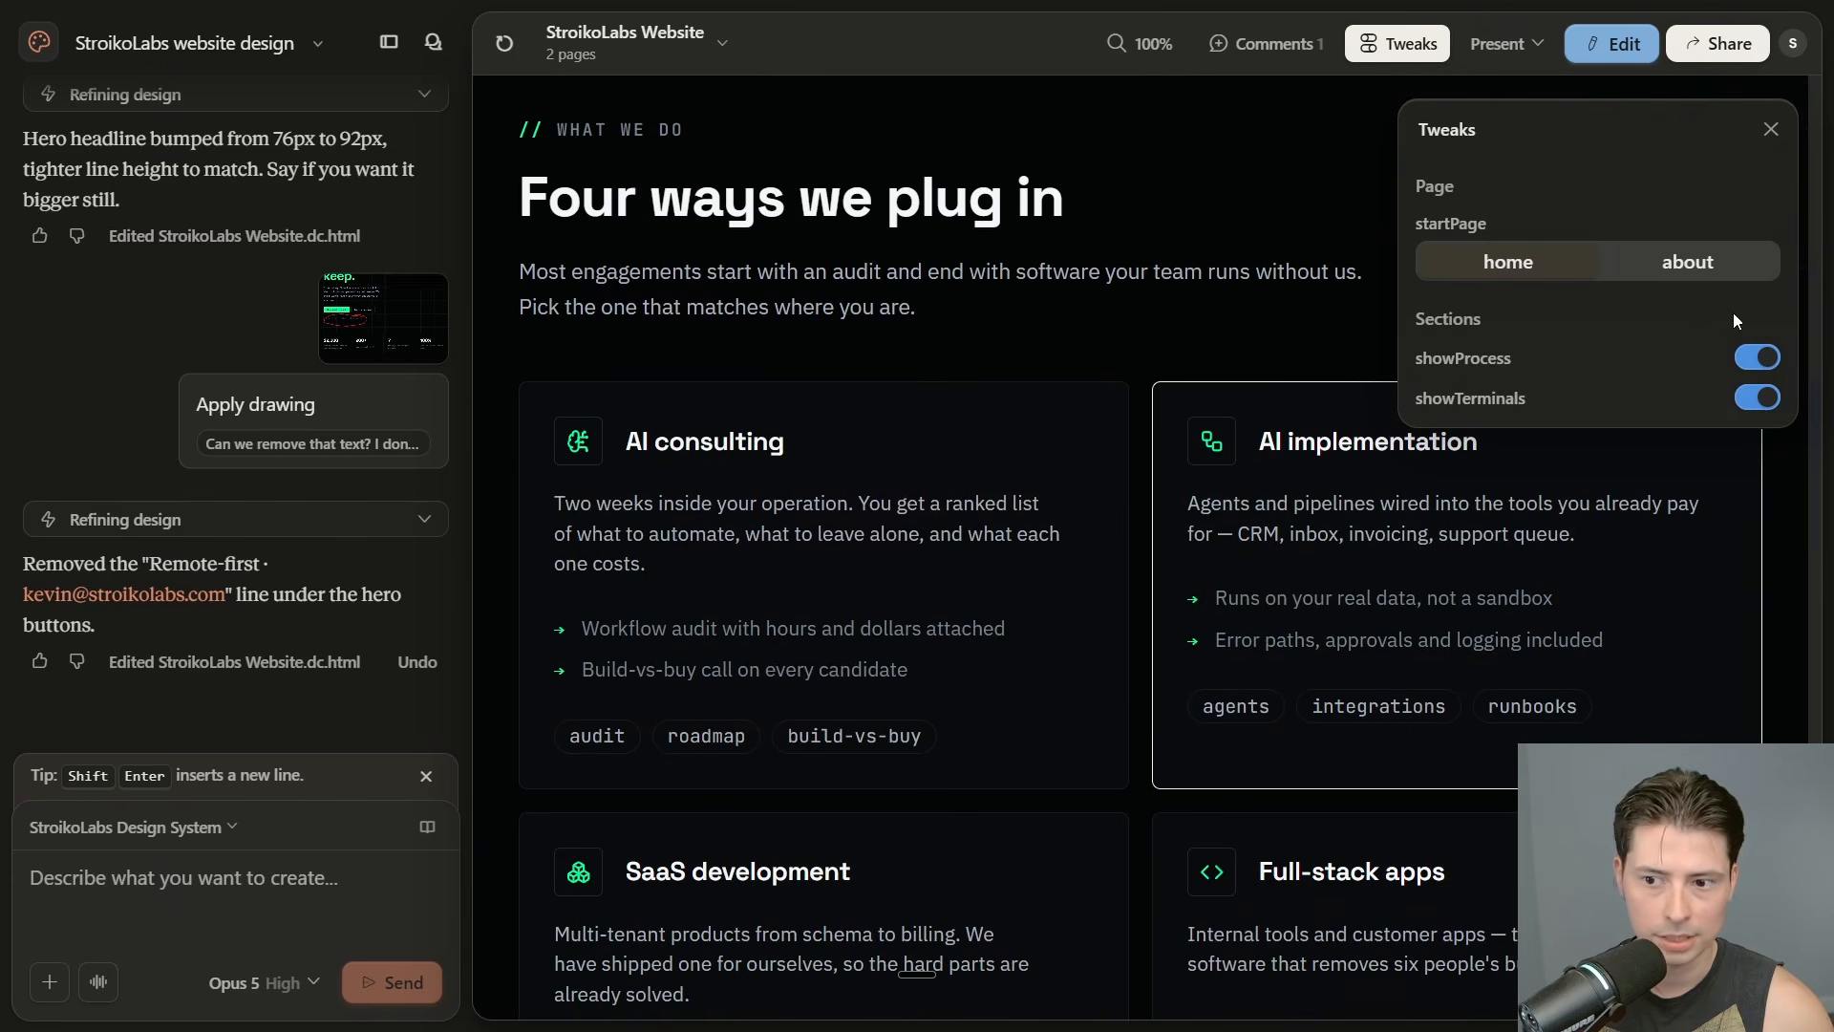
left_click(1760, 357)
left_click(1760, 357)
scroll(1597, 552, "down", 12)
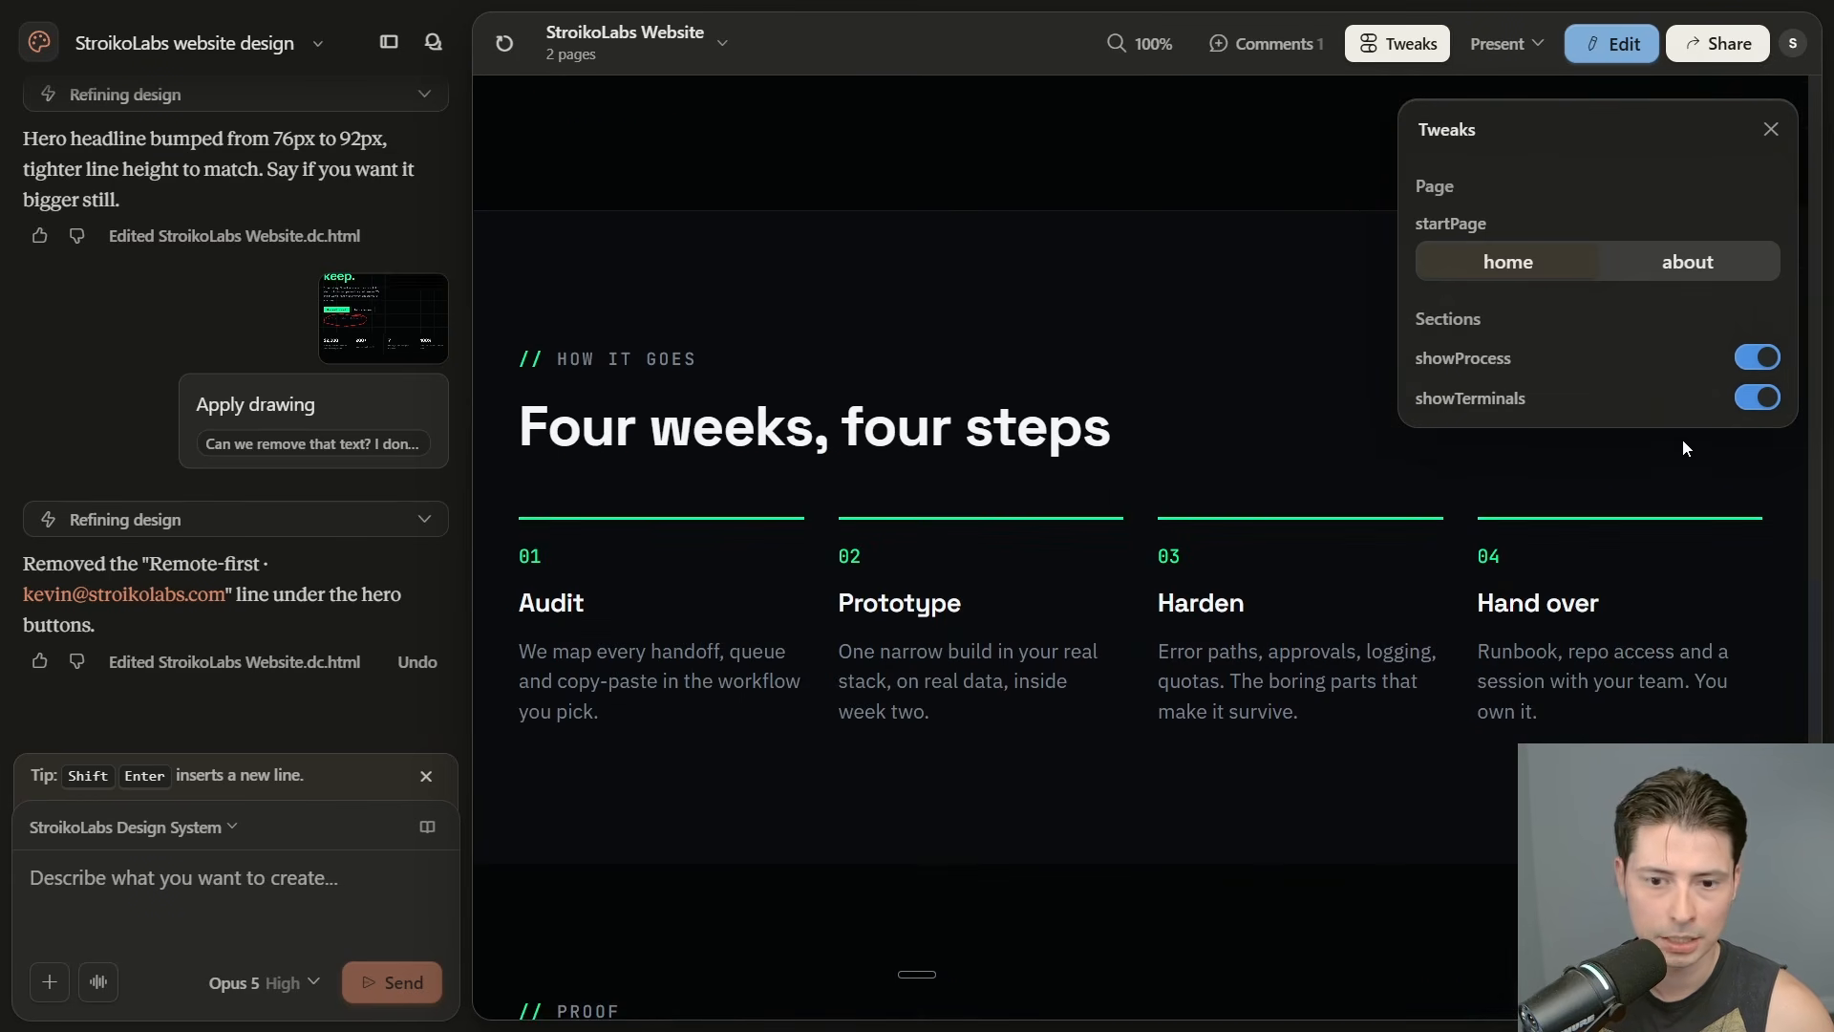
left_click(1767, 361)
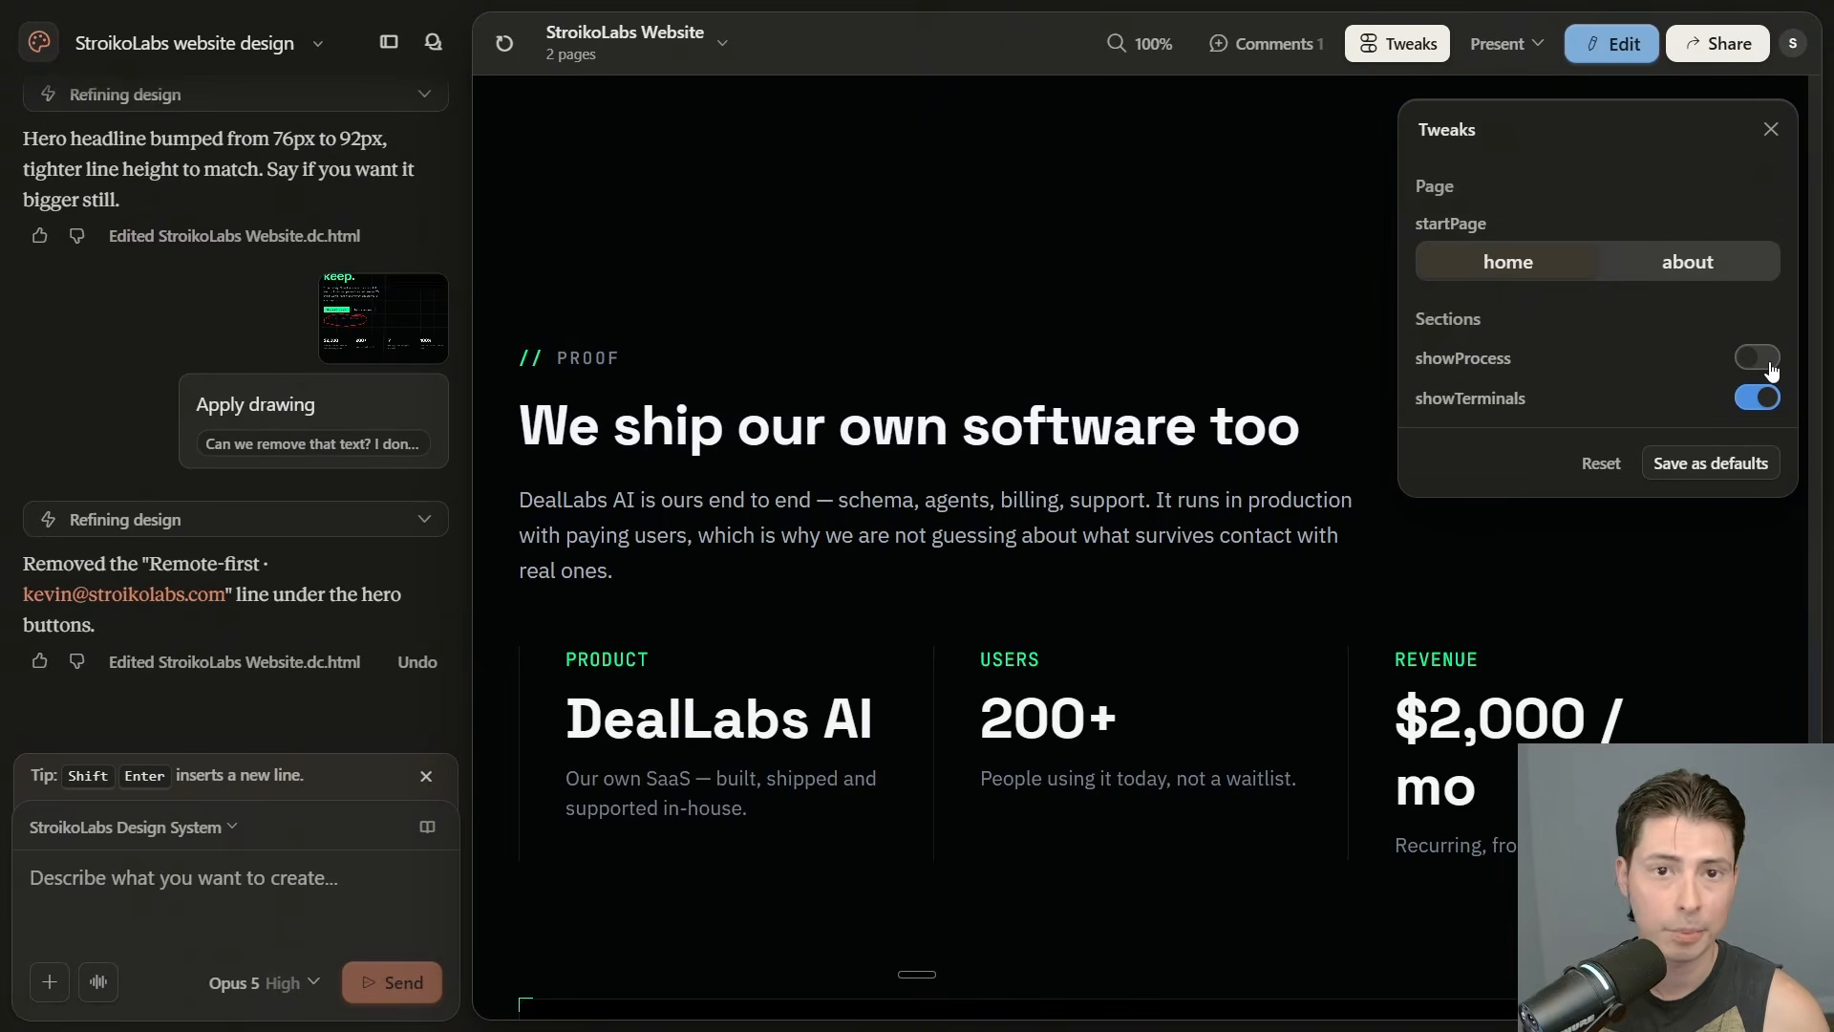
left_click(1767, 360)
Preview the about page through the startPage tweak, look over its sections, and set startPage back to home before closing the tweaks
left_click(1666, 257)
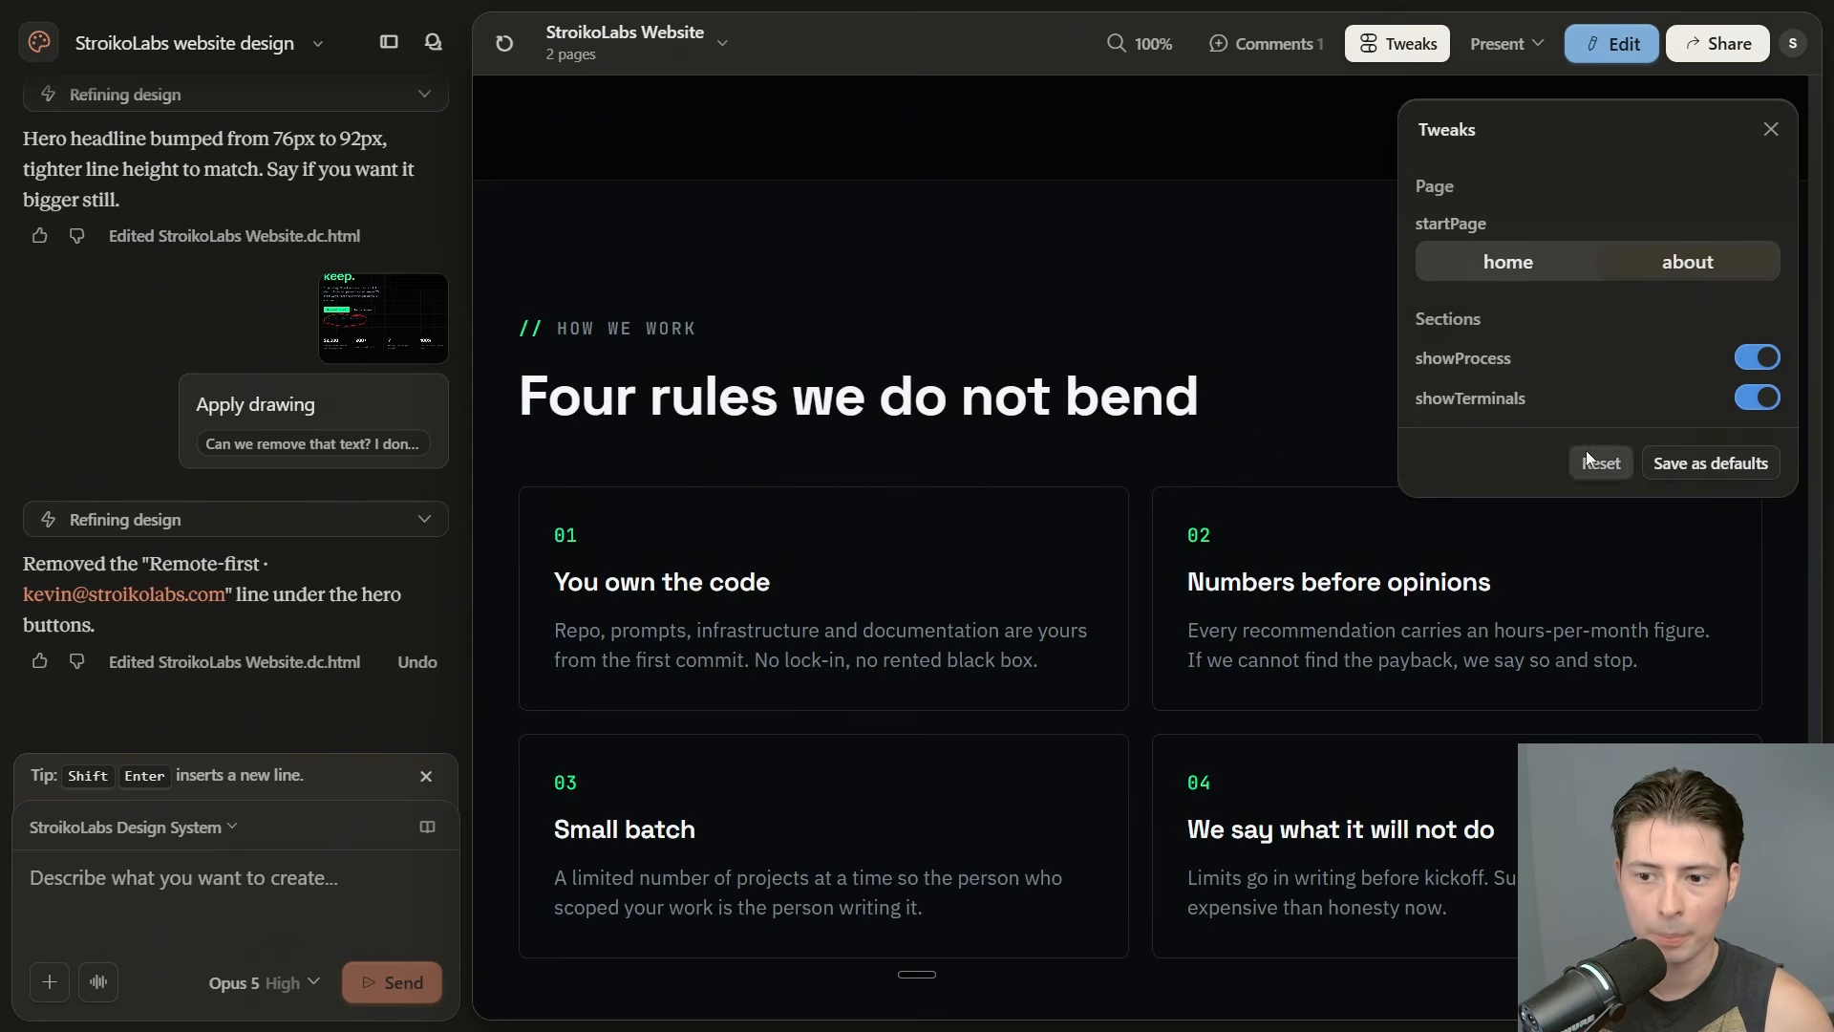
scroll(1275, 524, "up", 6)
scroll(1275, 512, "down", 4)
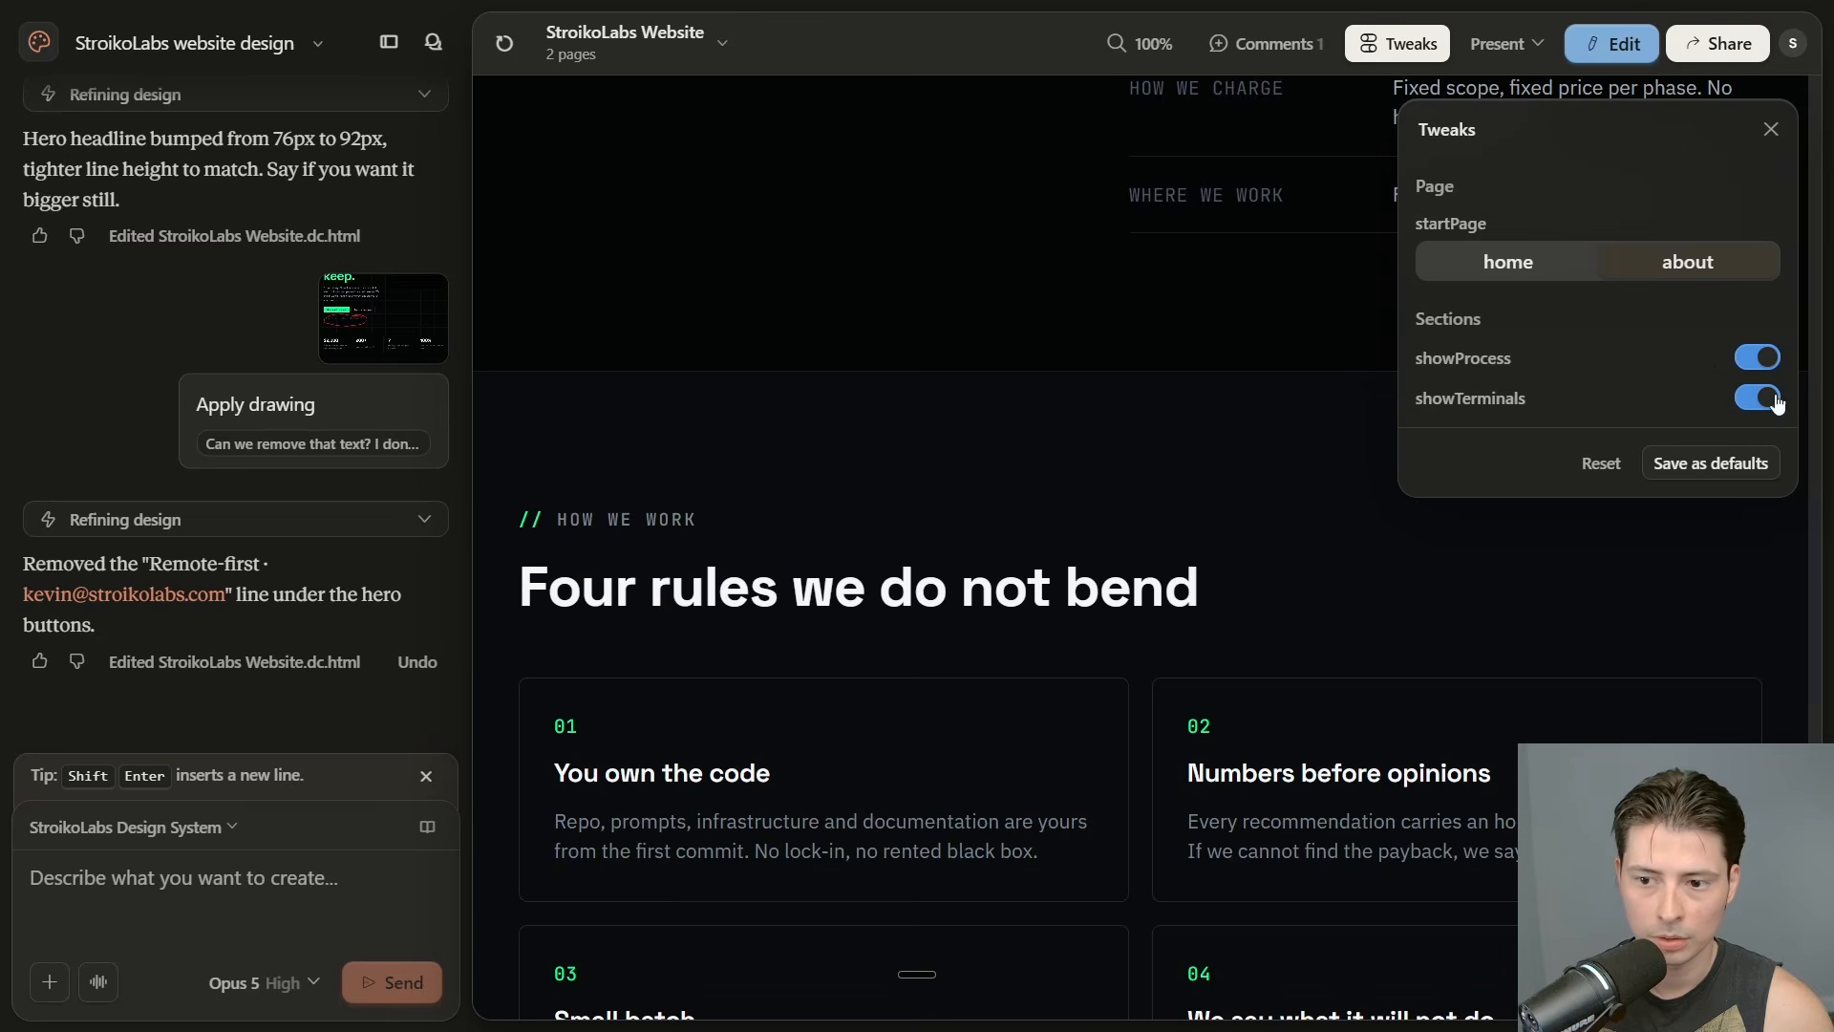
left_click(1550, 260)
left_click(1673, 261)
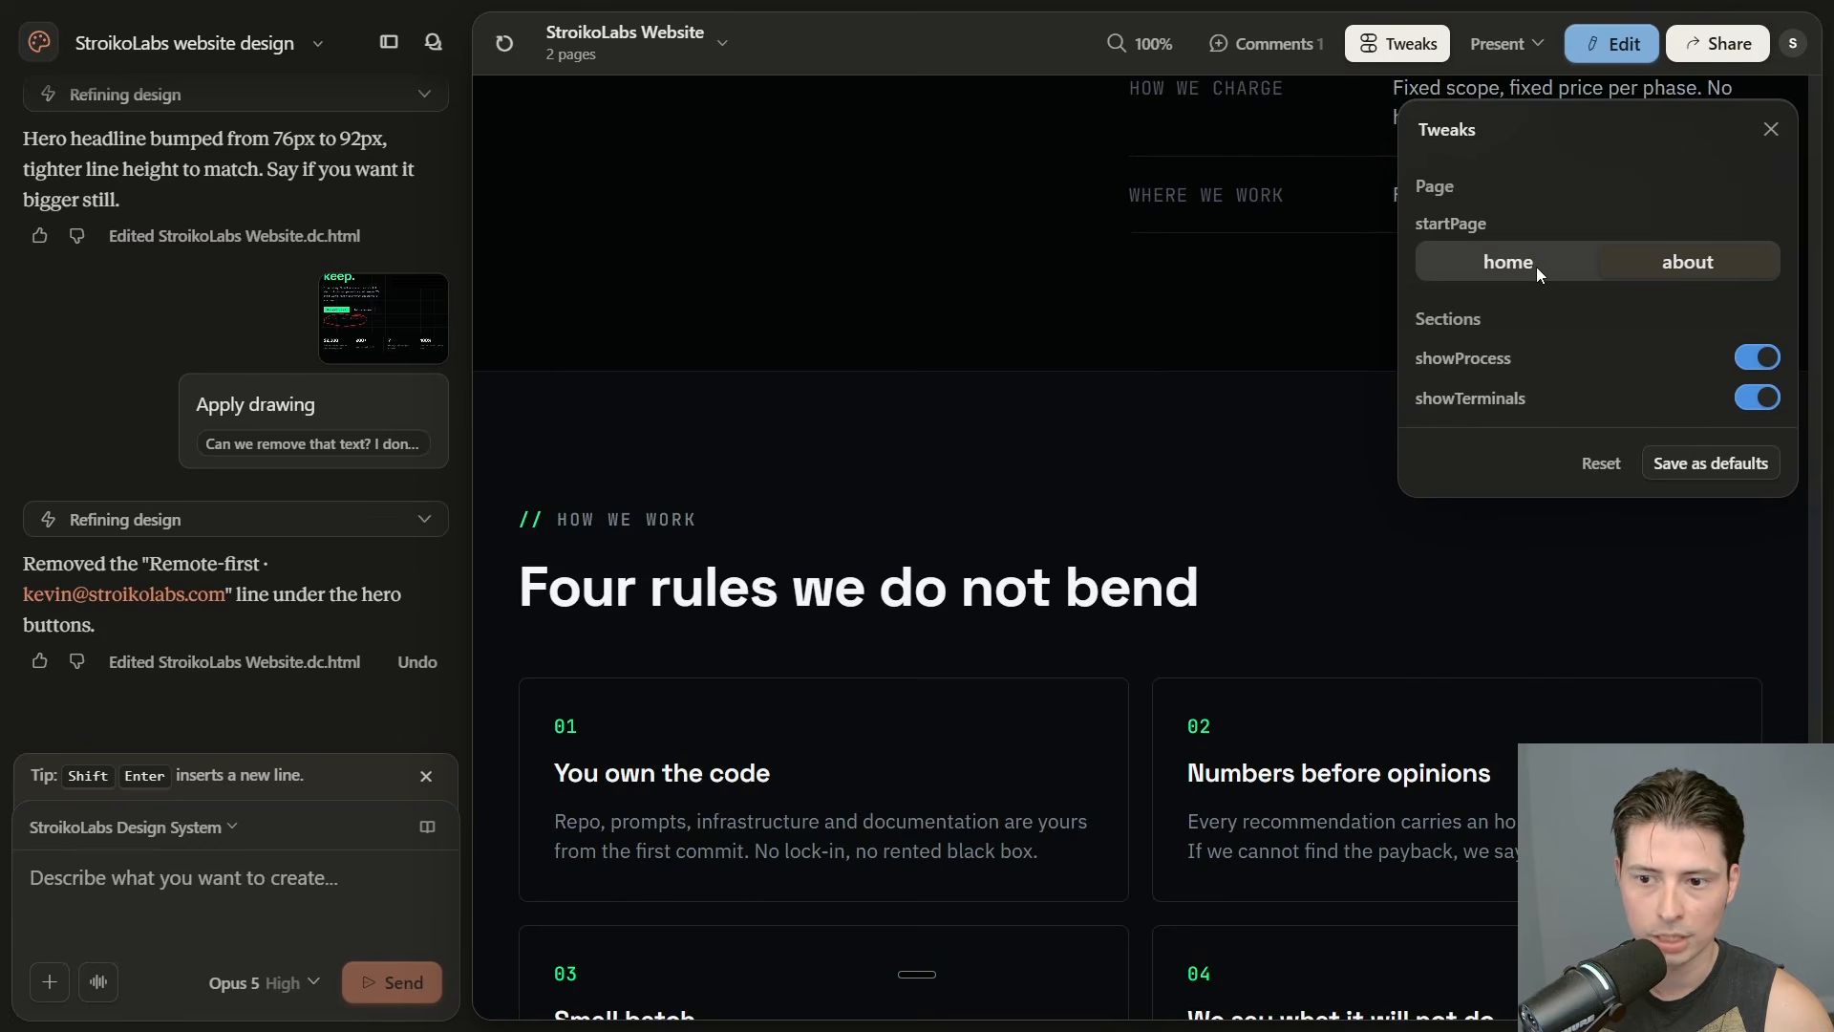
left_click(1536, 266)
left_click(1686, 261)
scroll(1447, 495, "down", 2)
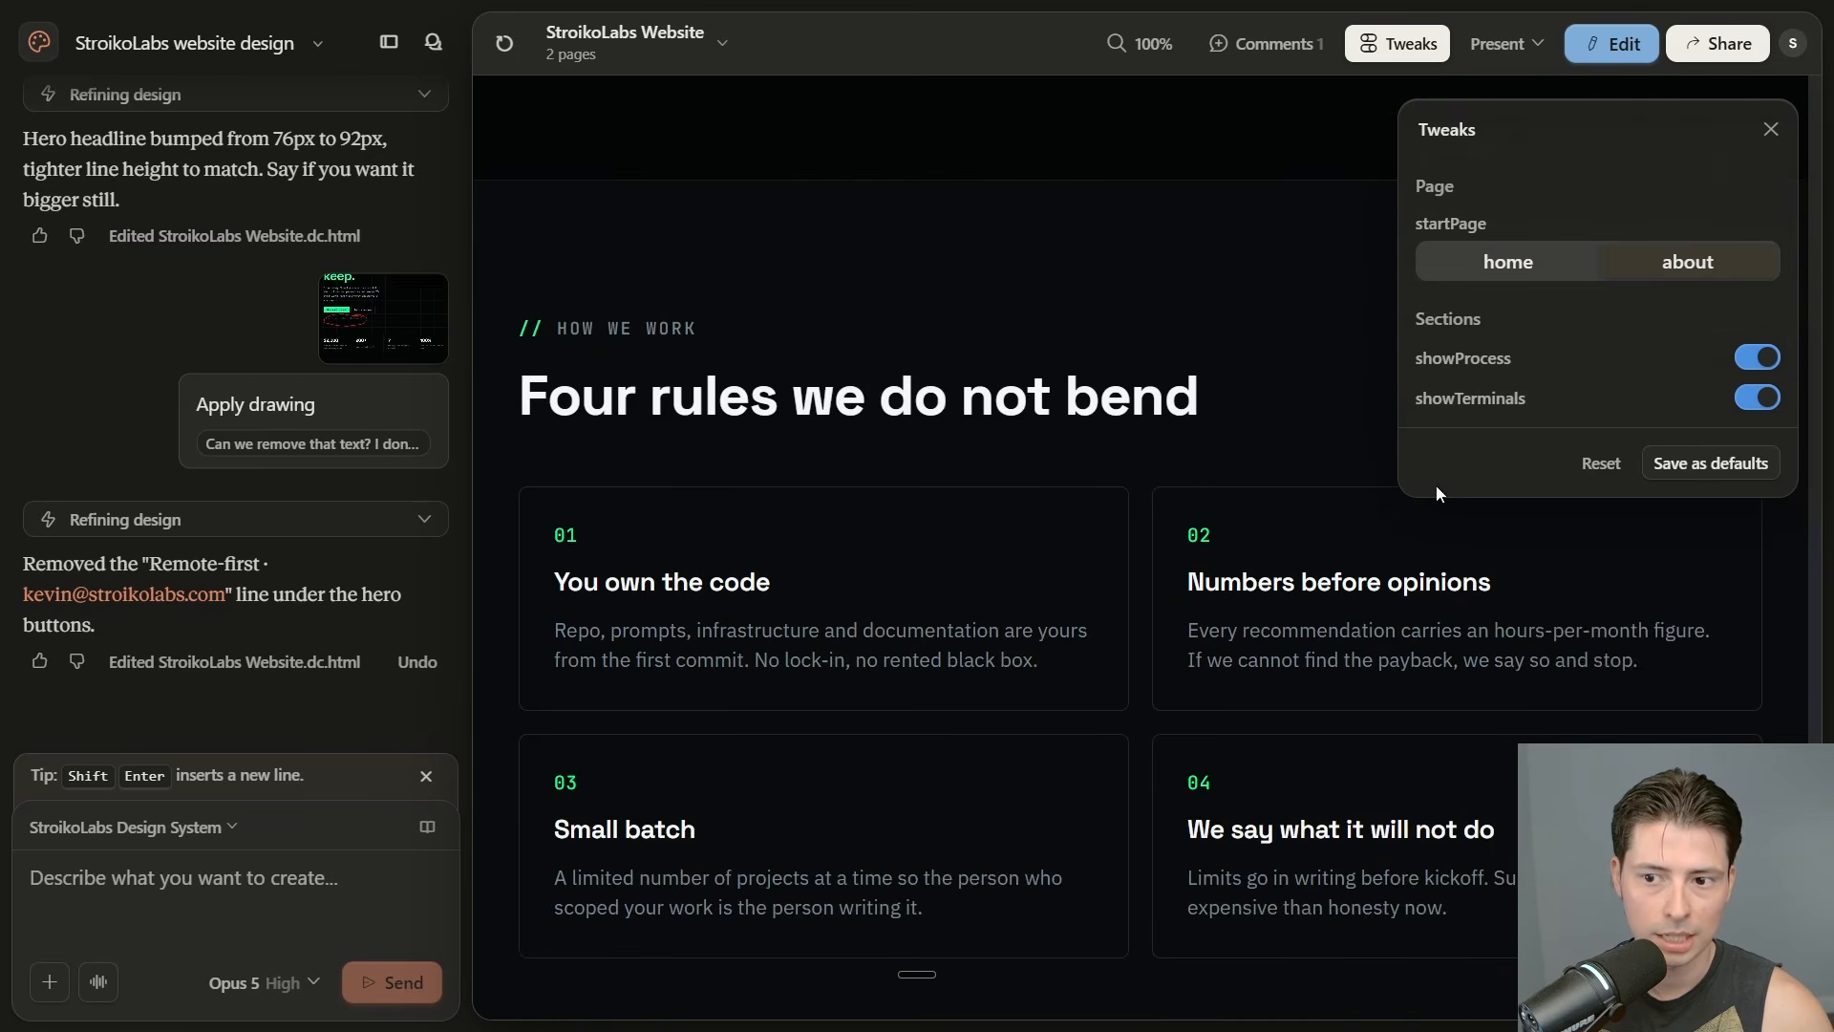
scroll(1306, 437, "down", 2)
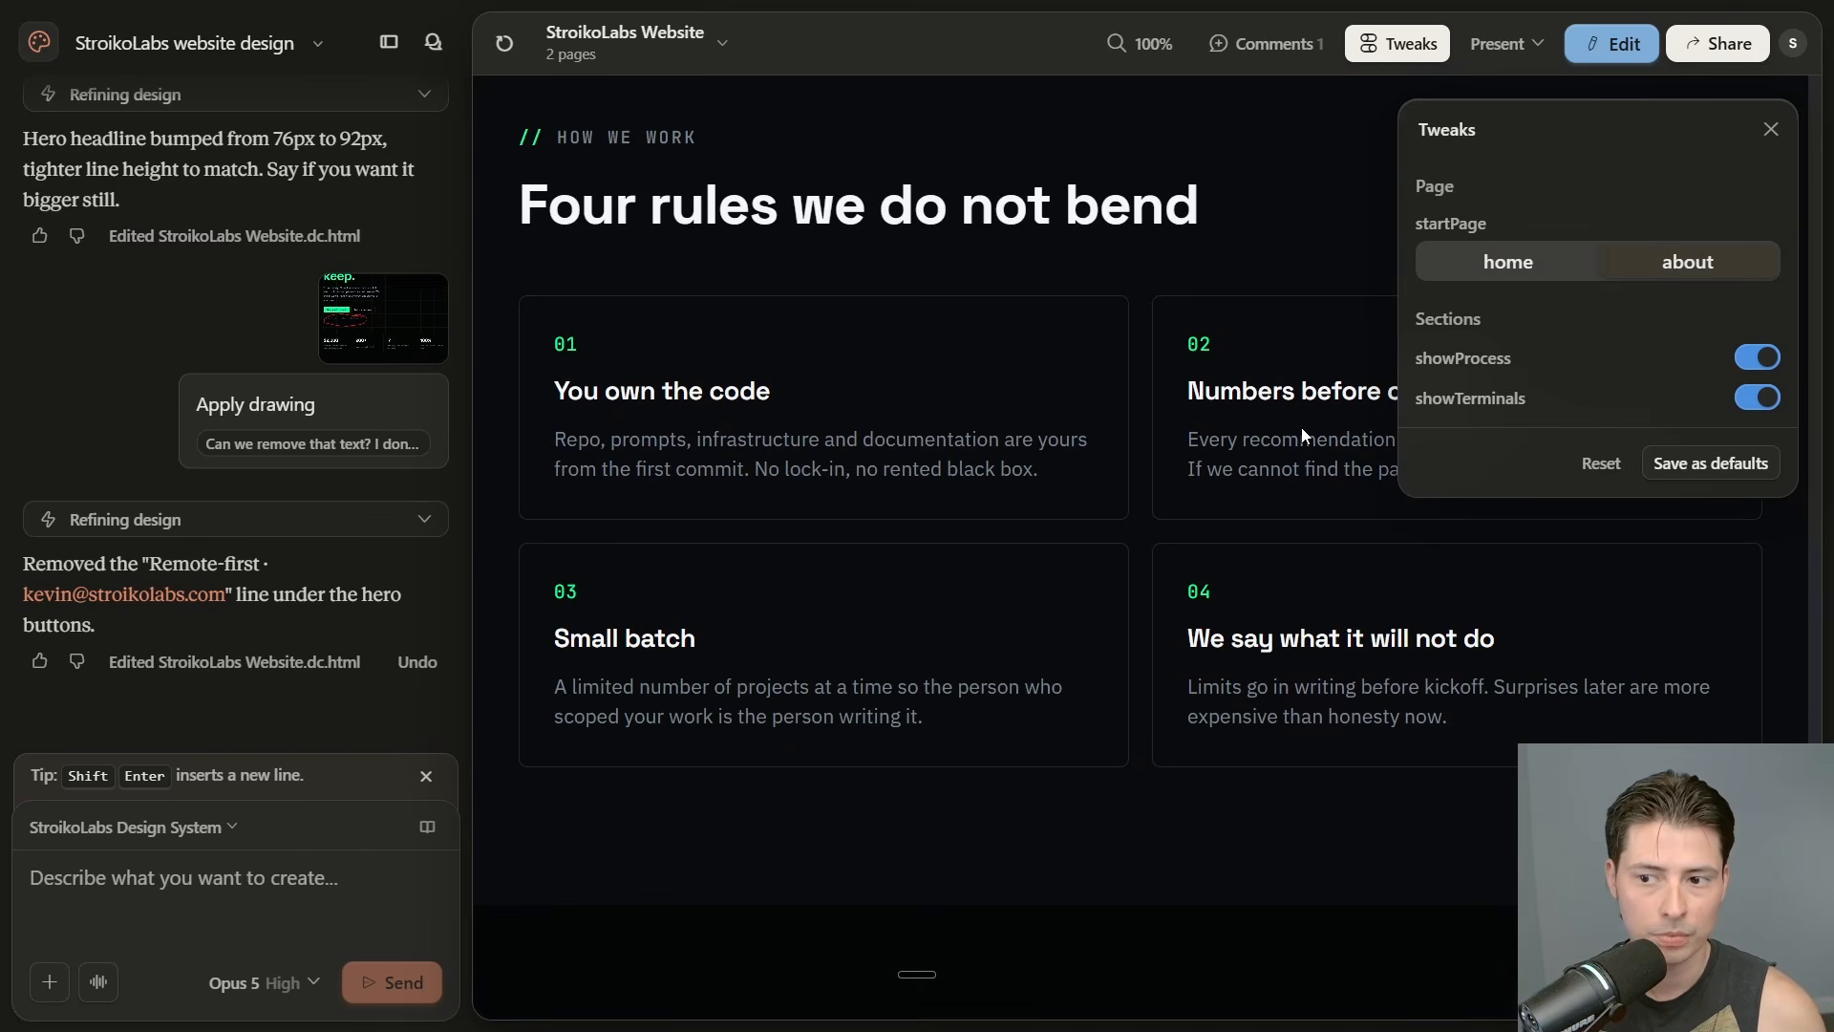
scroll(1303, 435, "up", 12)
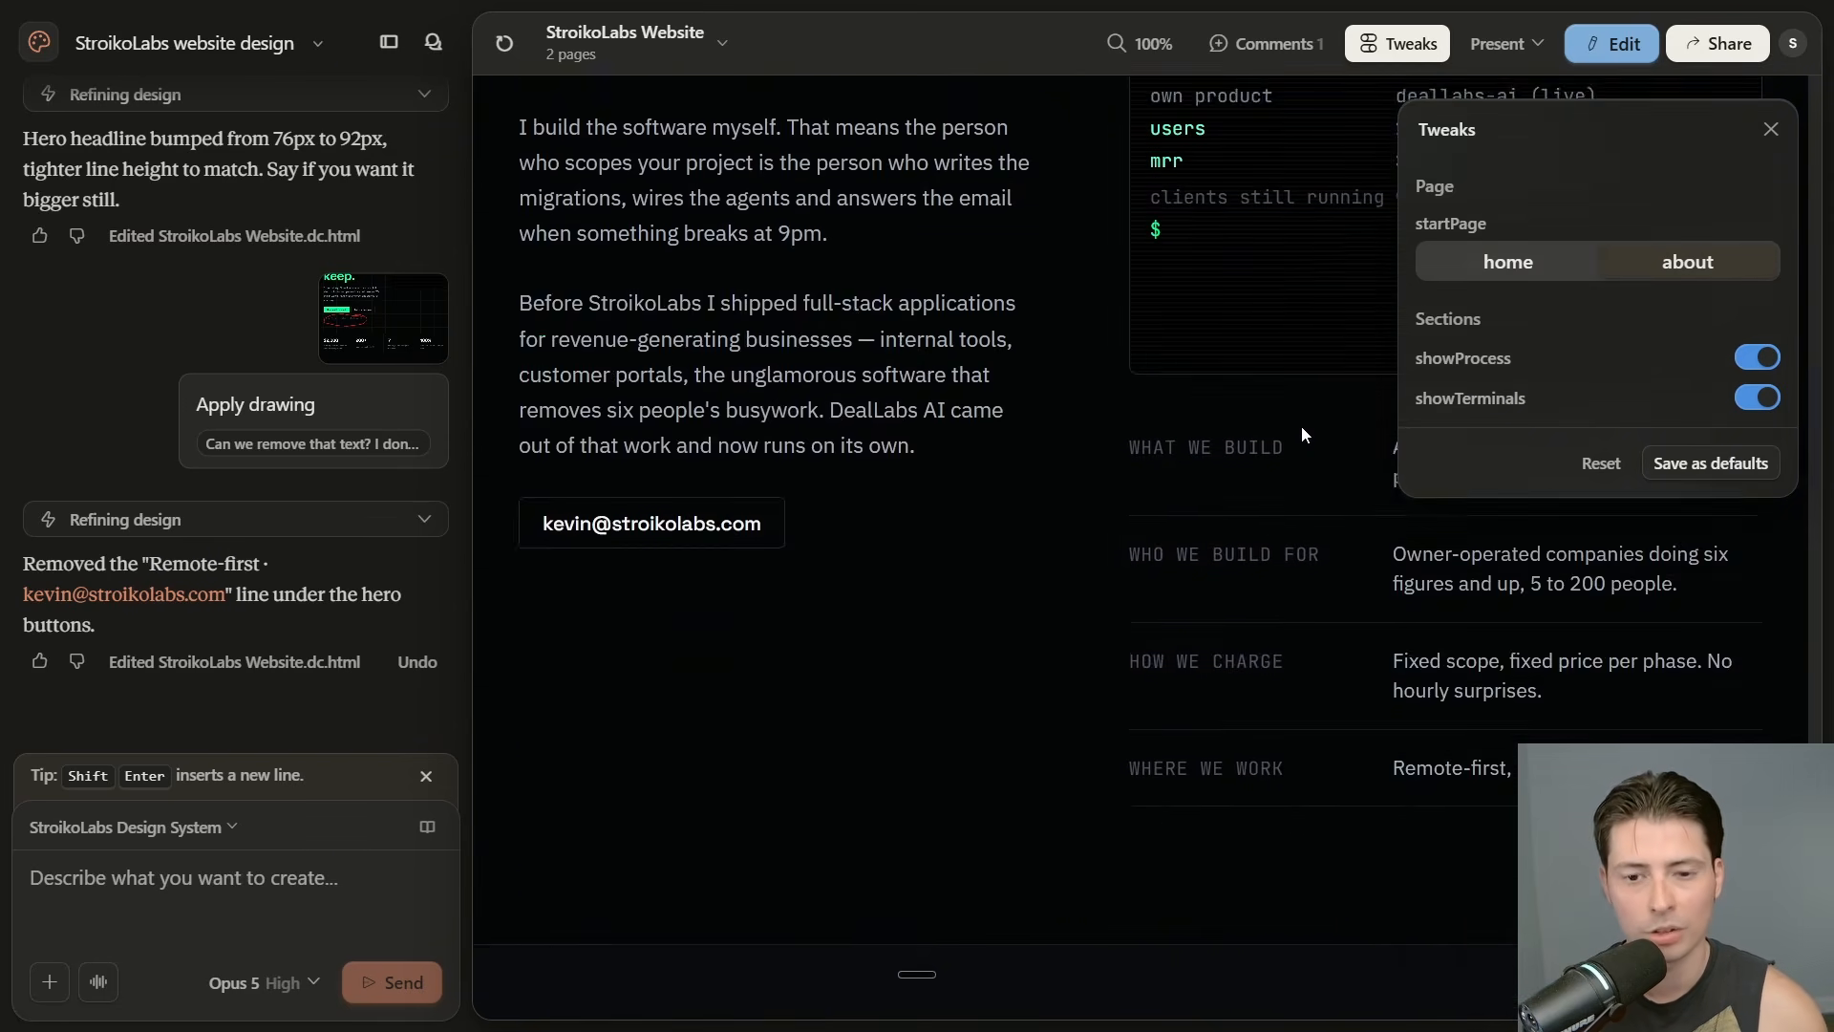
scroll(1303, 426, "up", 10)
left_click(1521, 256)
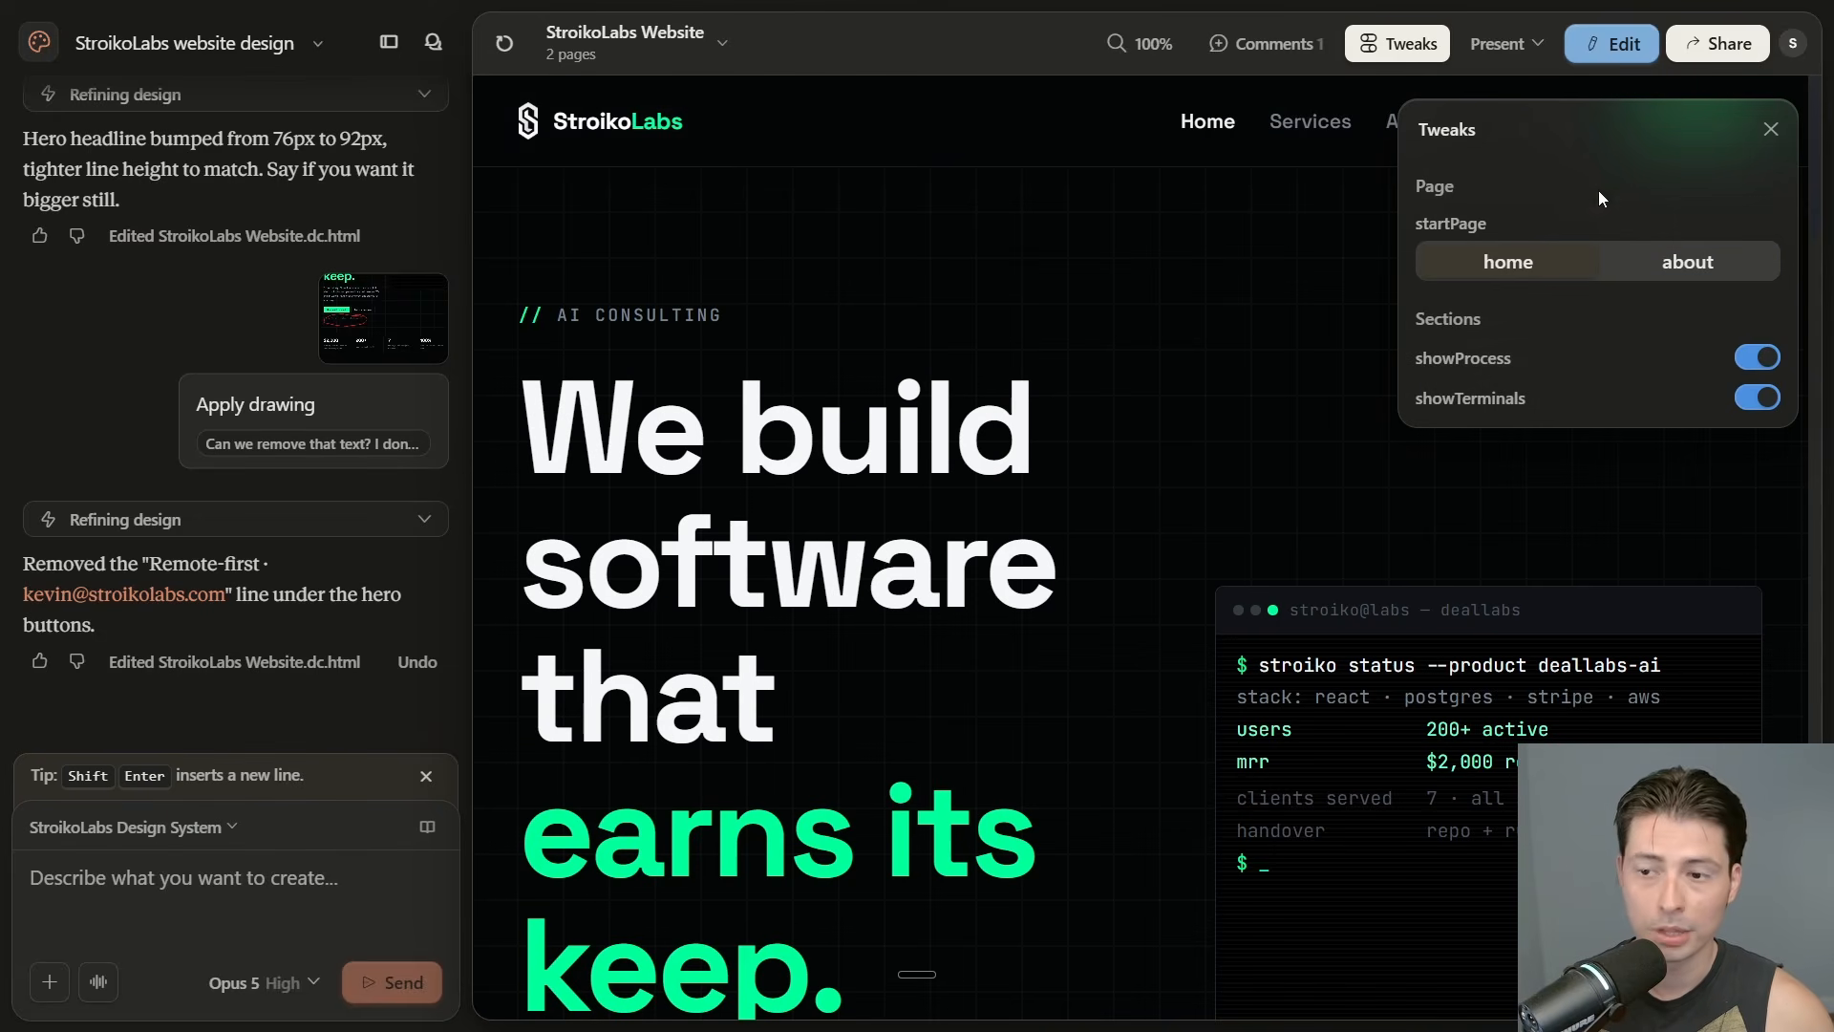
left_click(1770, 129)
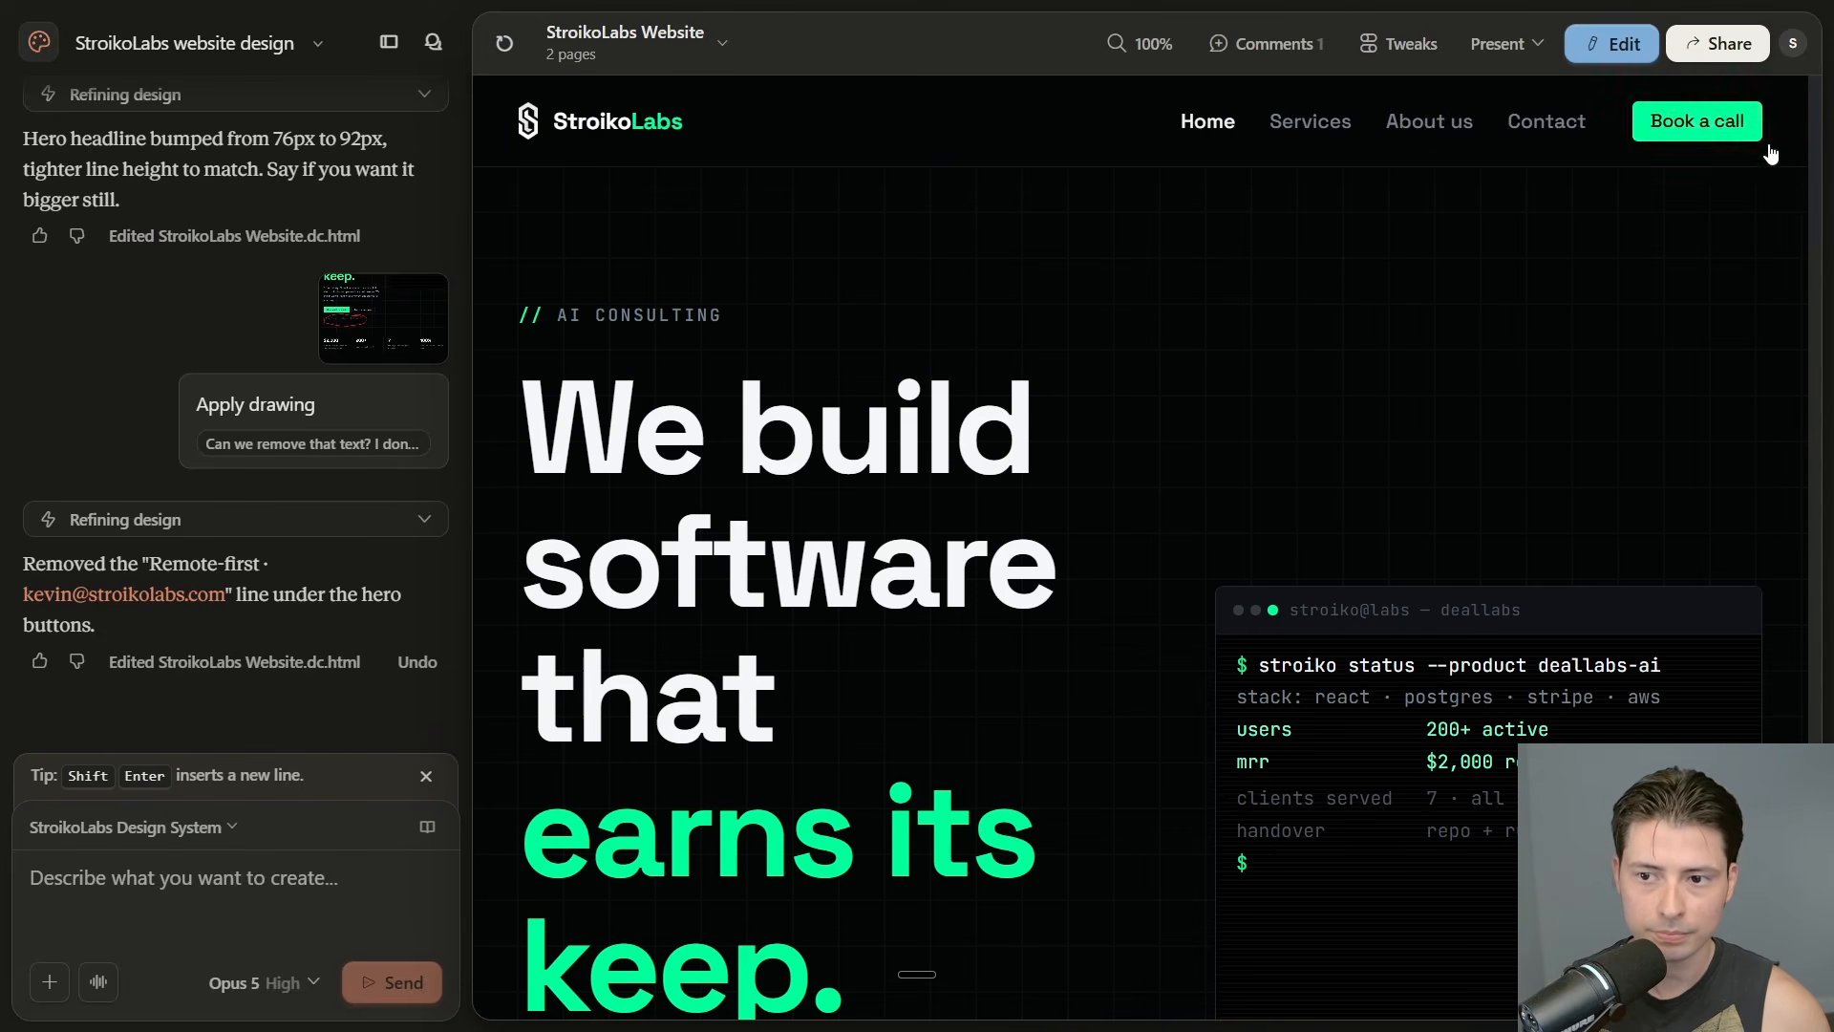
Check the presentation options, inspect the hero heading's appearance, sizing and typography properties in edit mode, and discard the edit session
left_click(1527, 49)
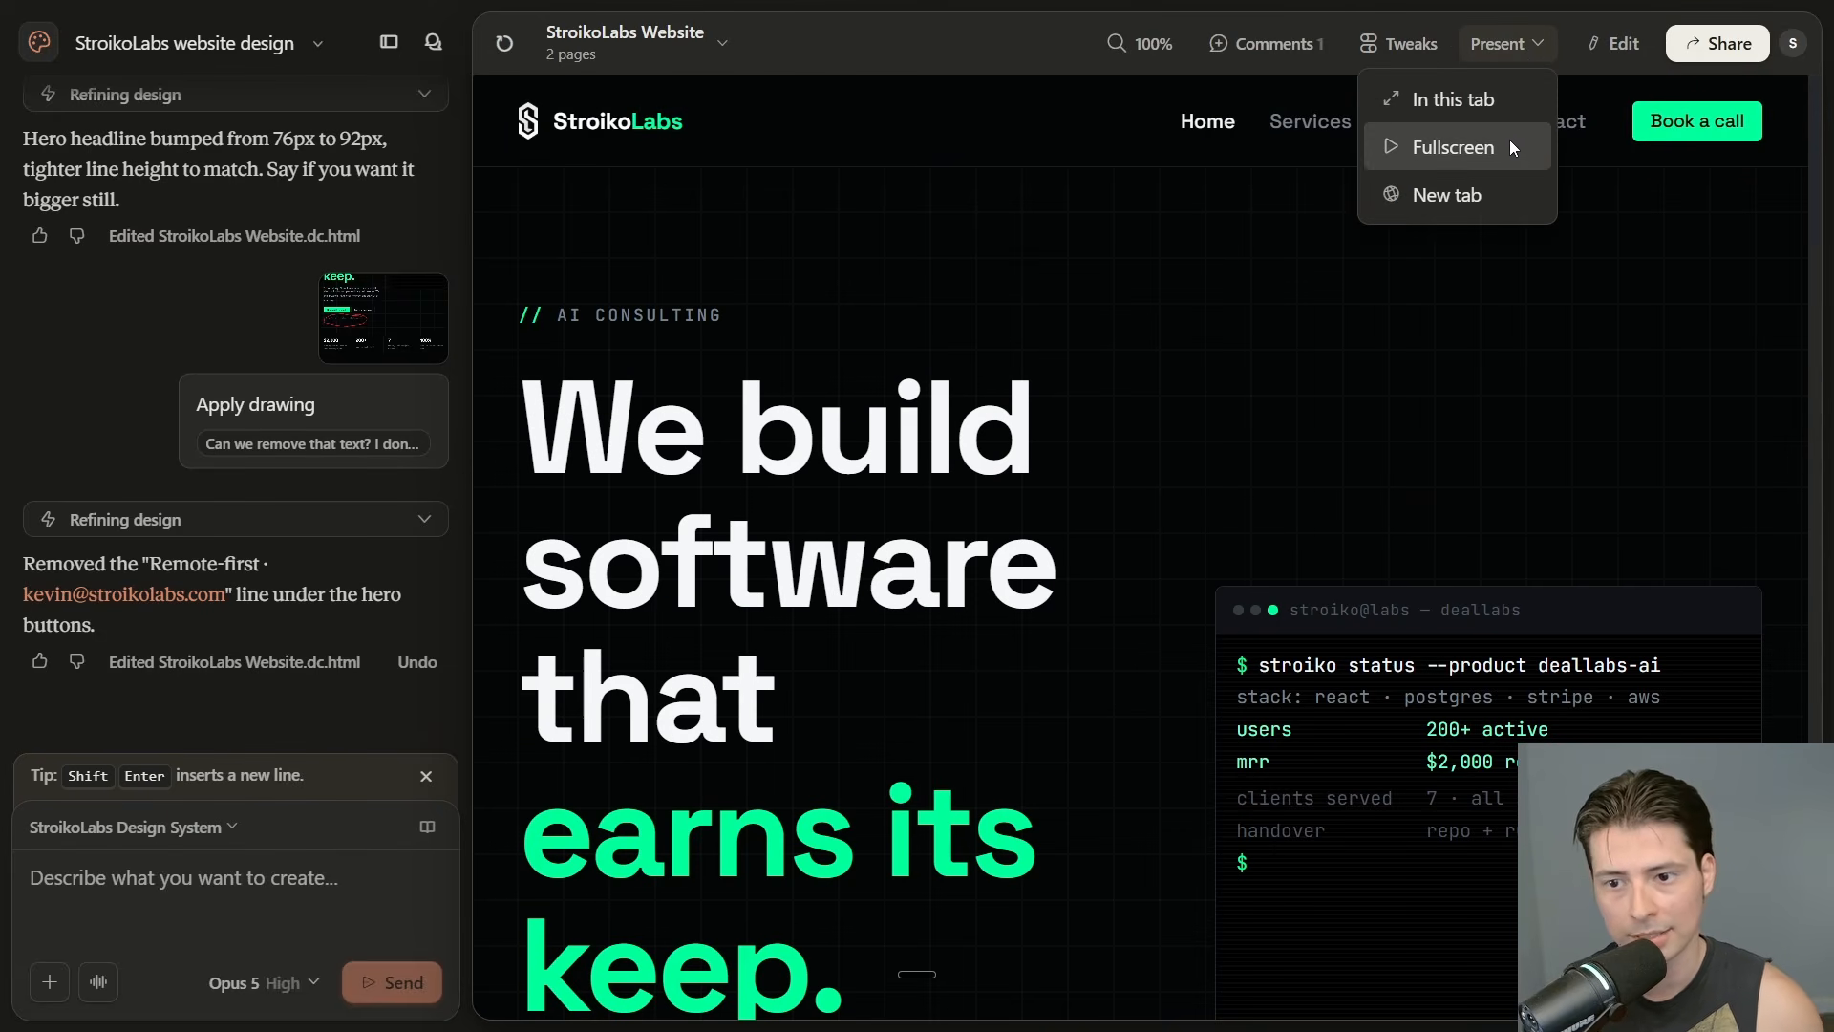
left_click(1614, 43)
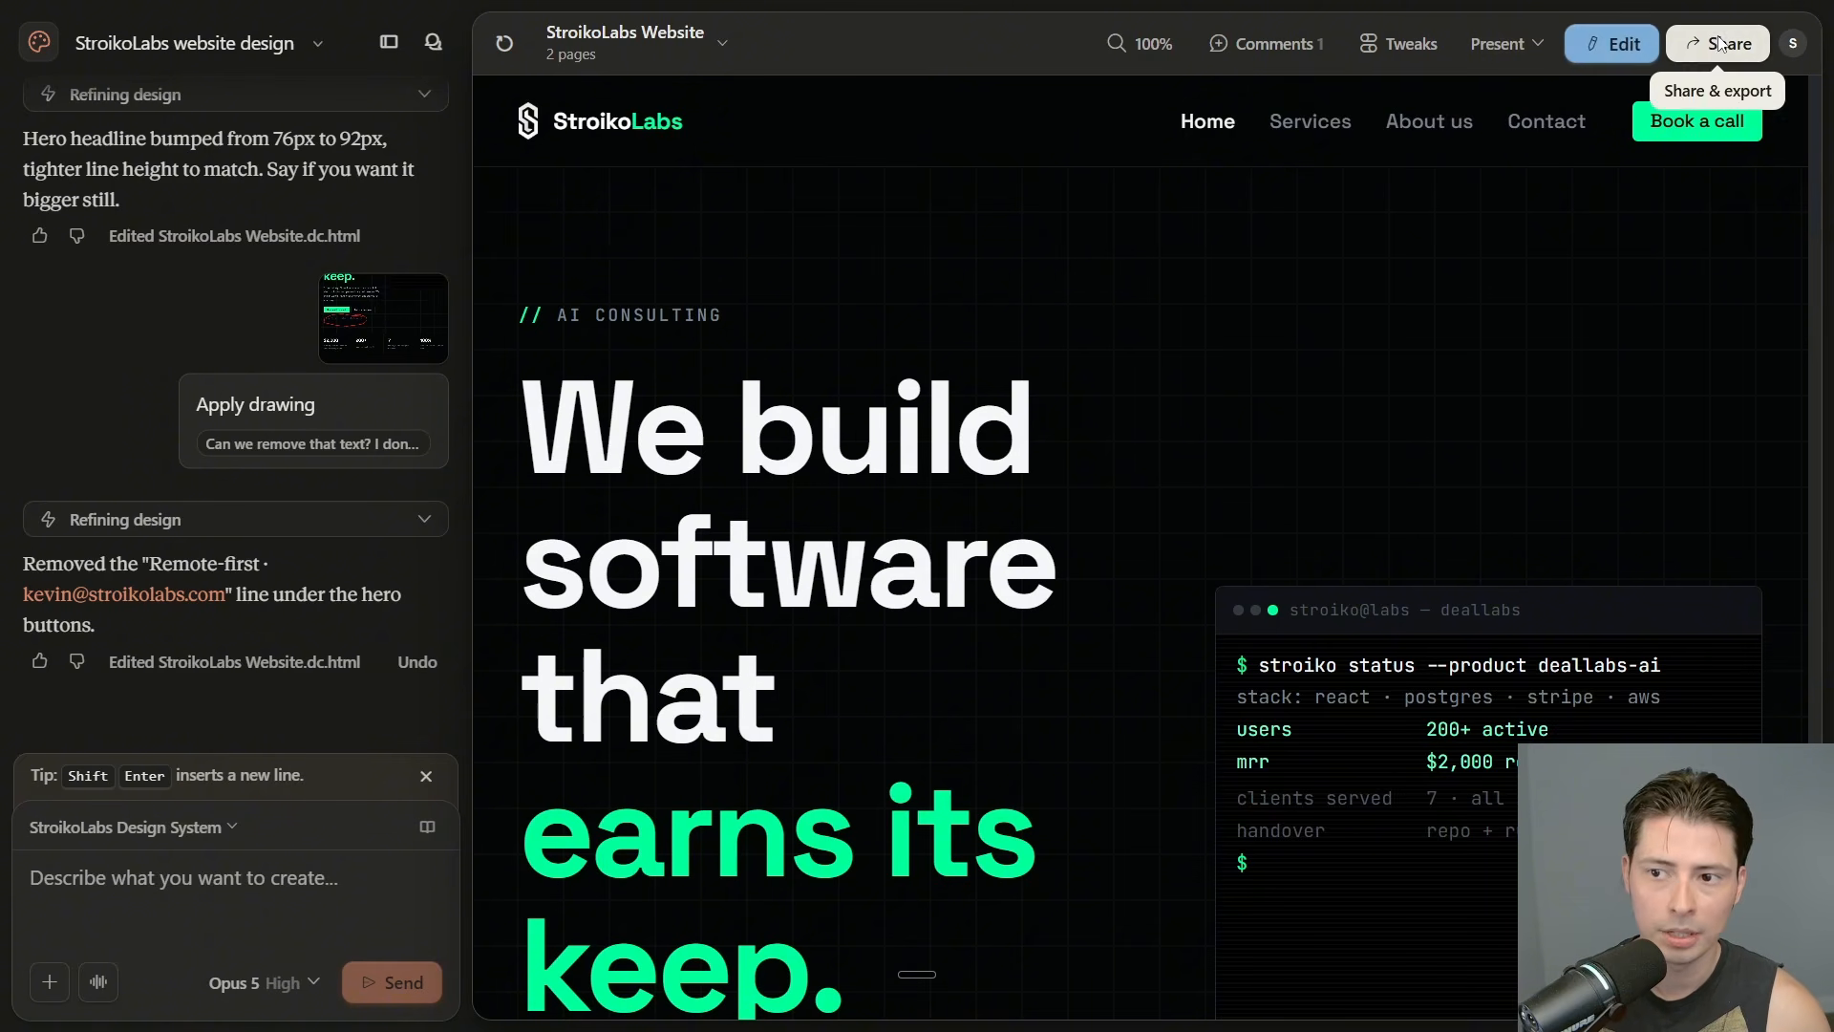
left_click(1607, 49)
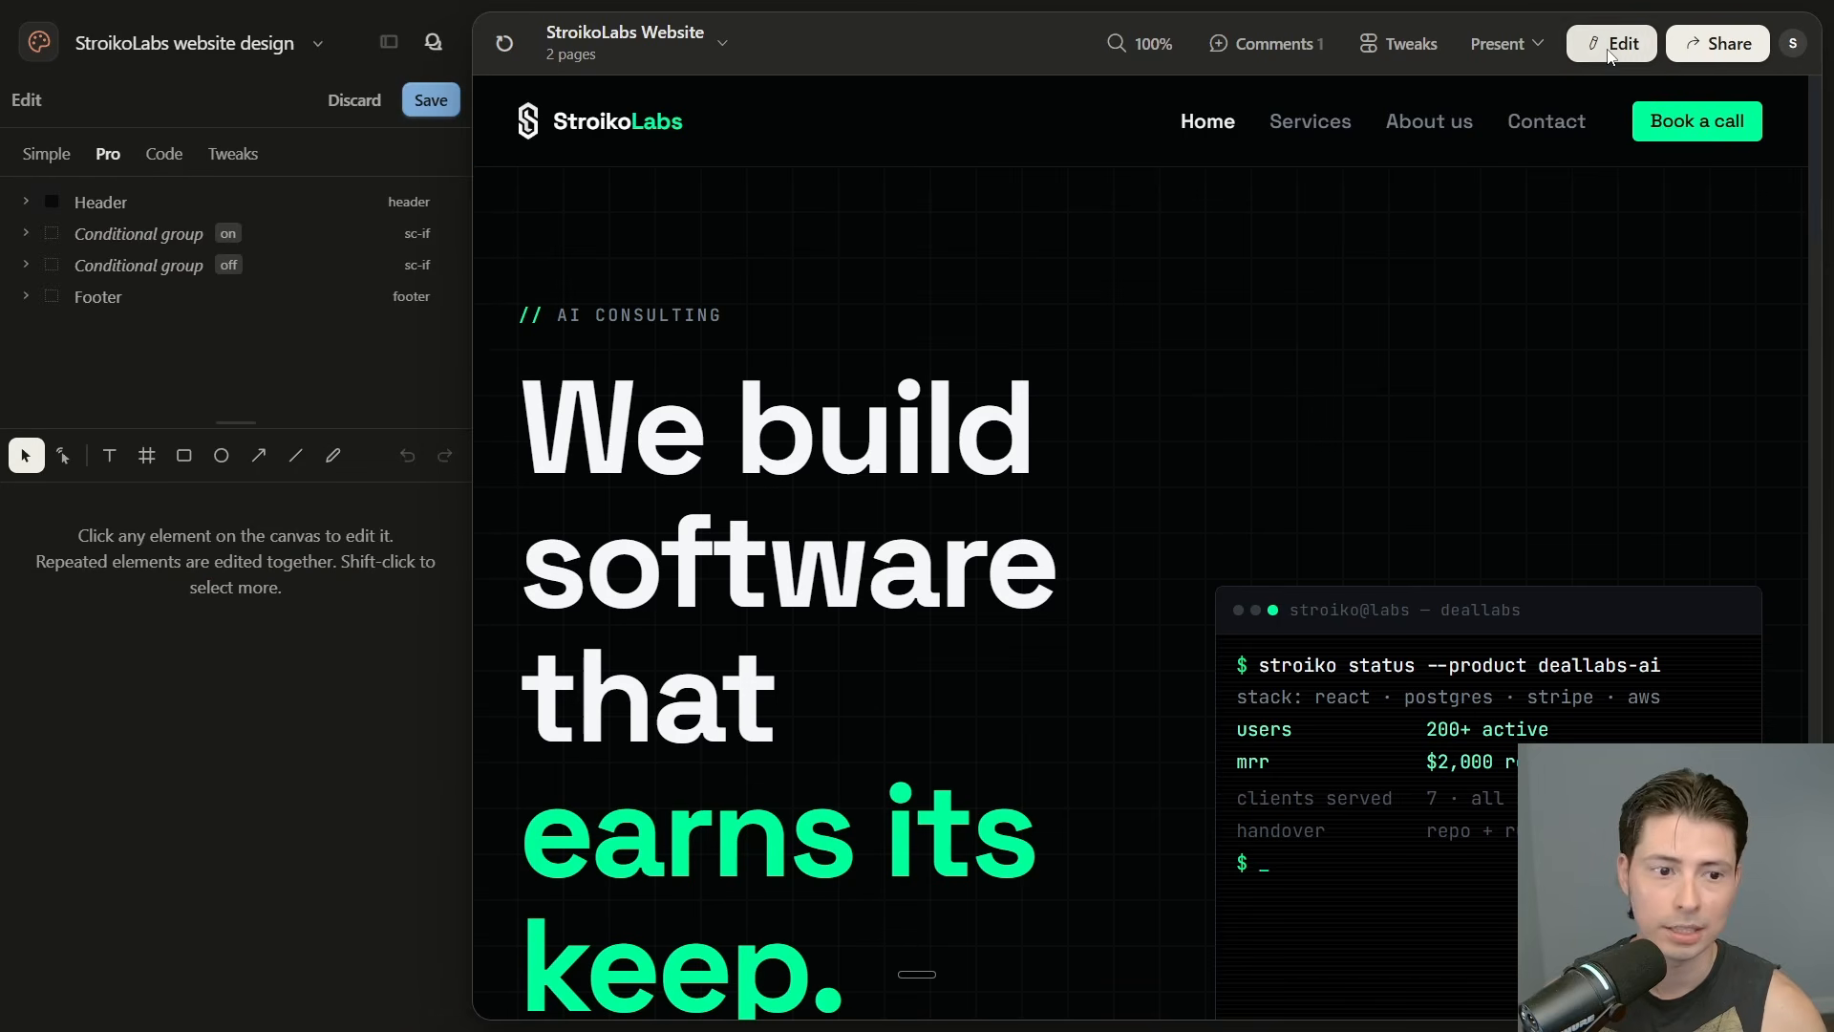
left_click(877, 420)
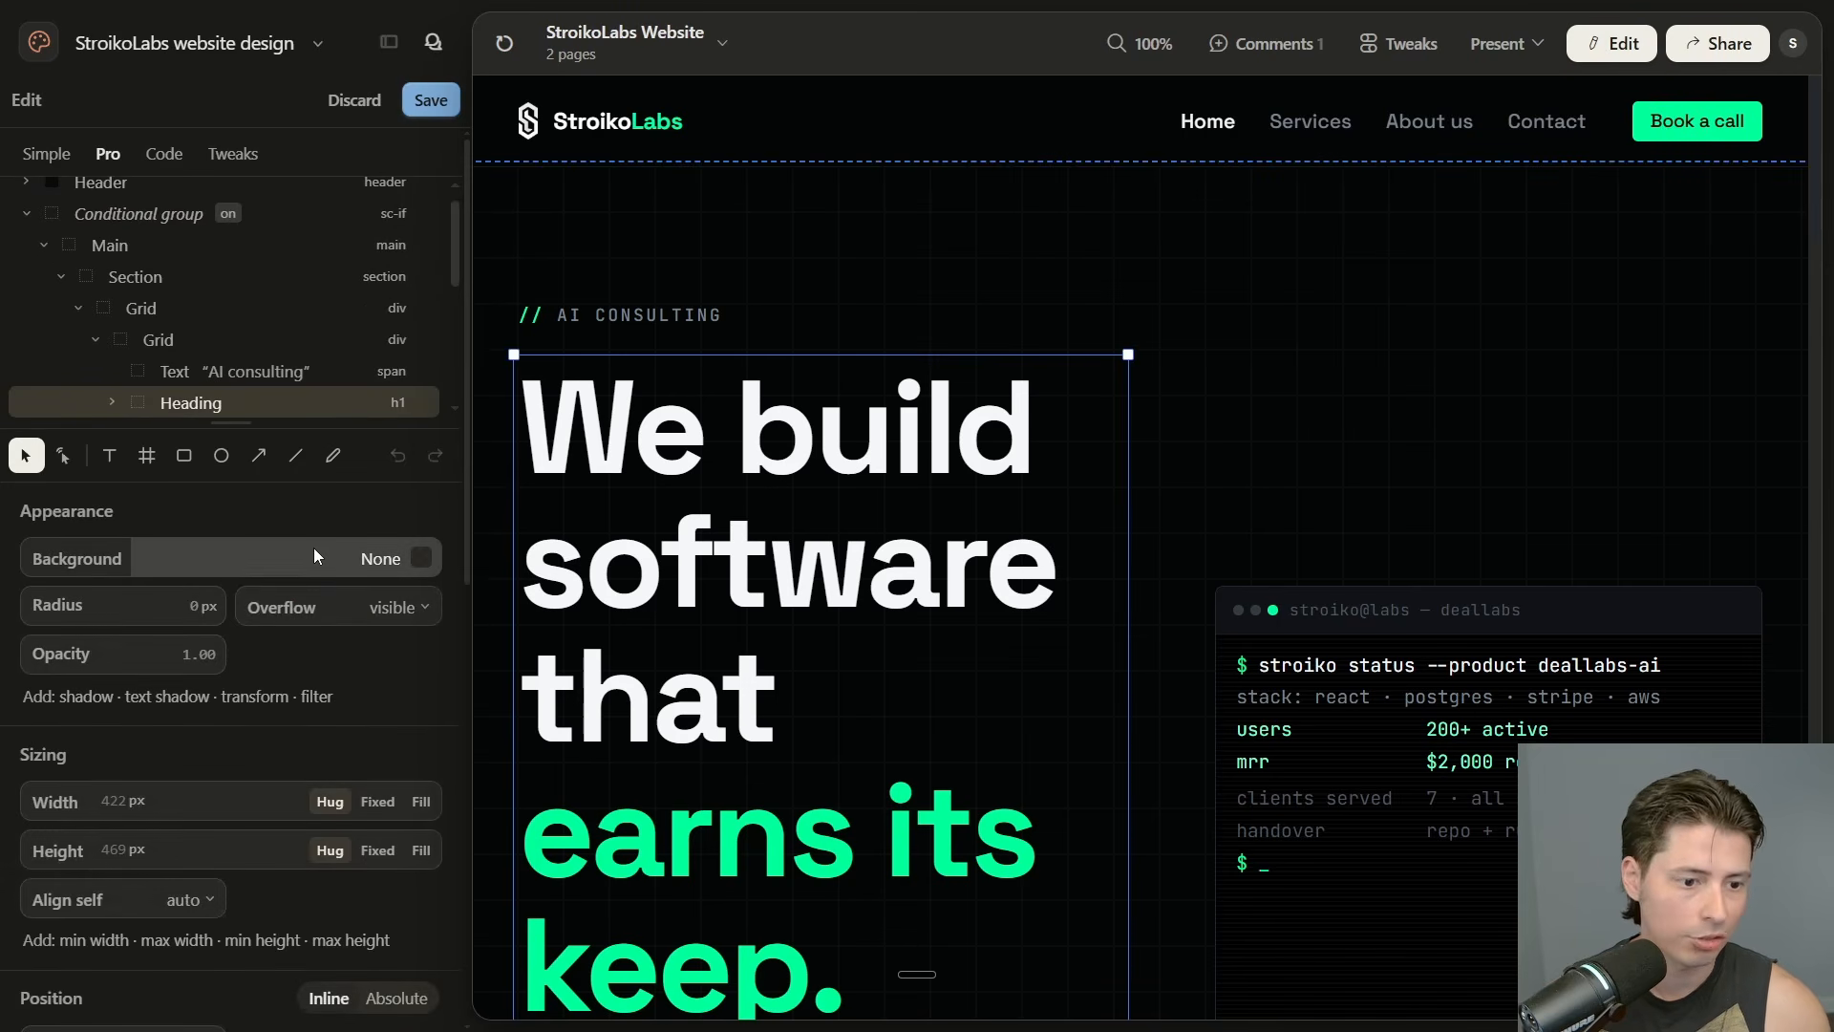
scroll(196, 556, "down", 6)
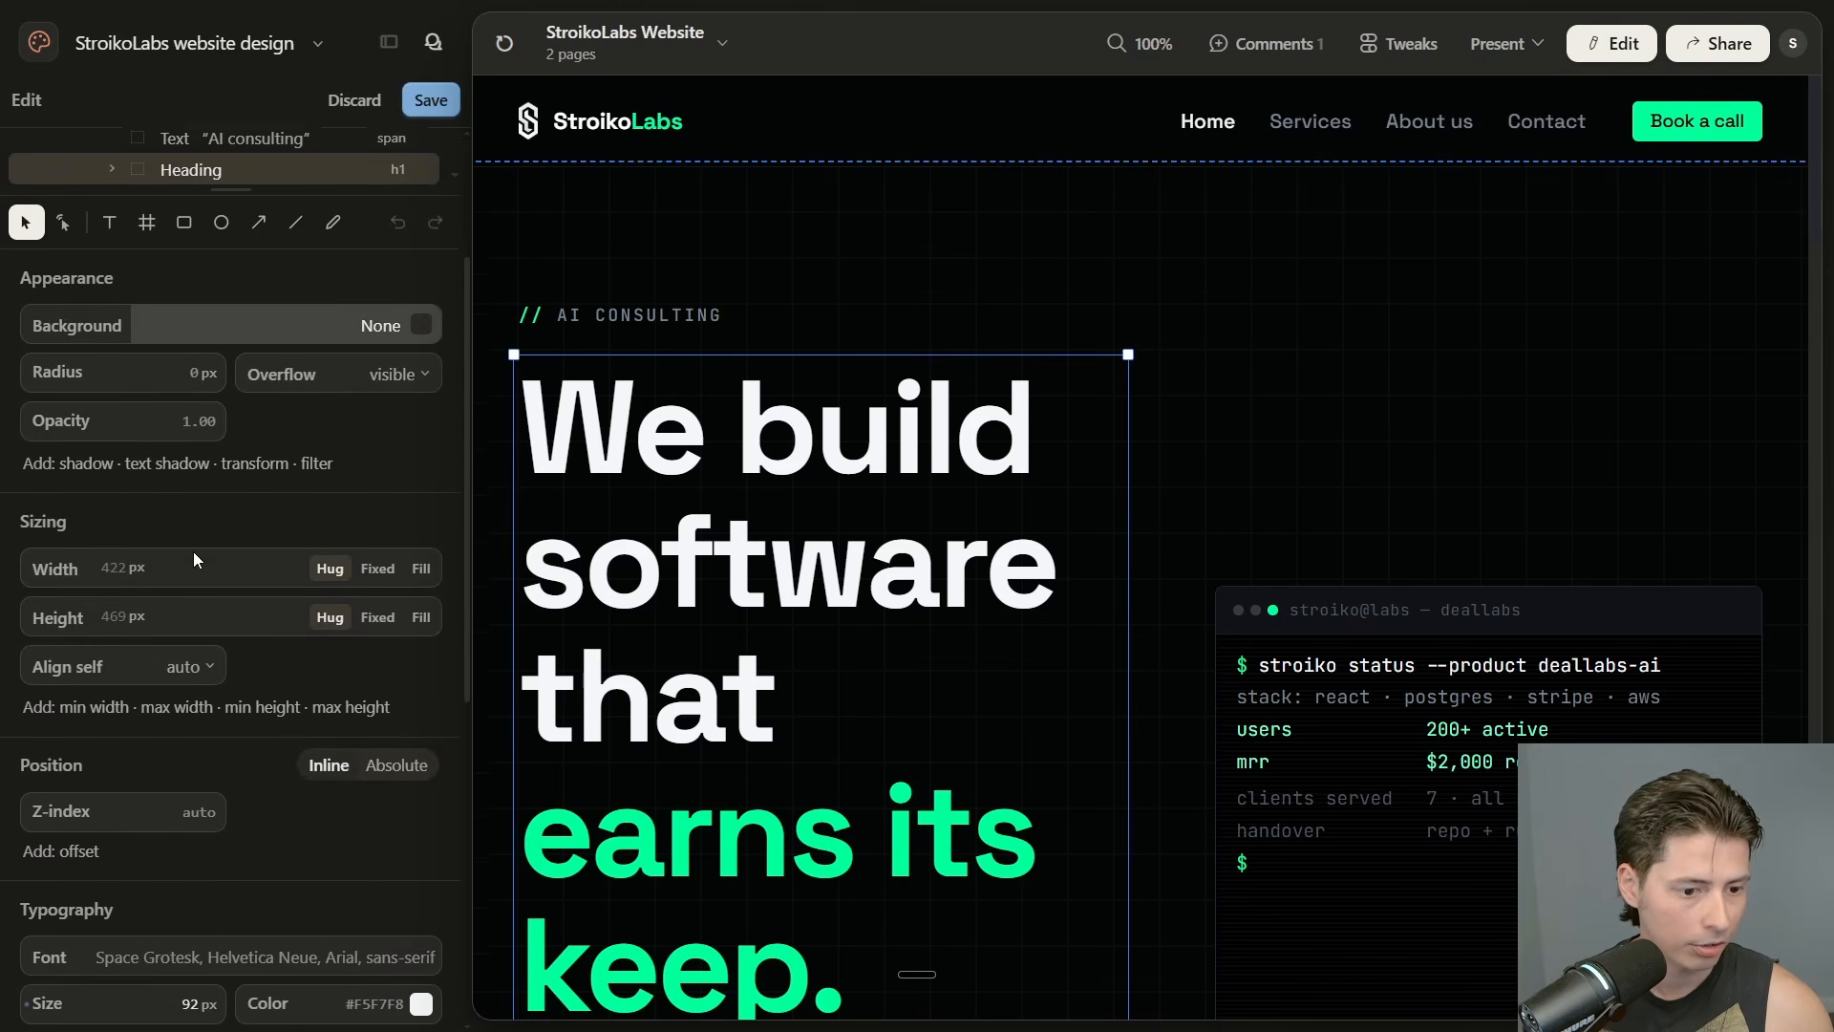
scroll(202, 554, "down", 3)
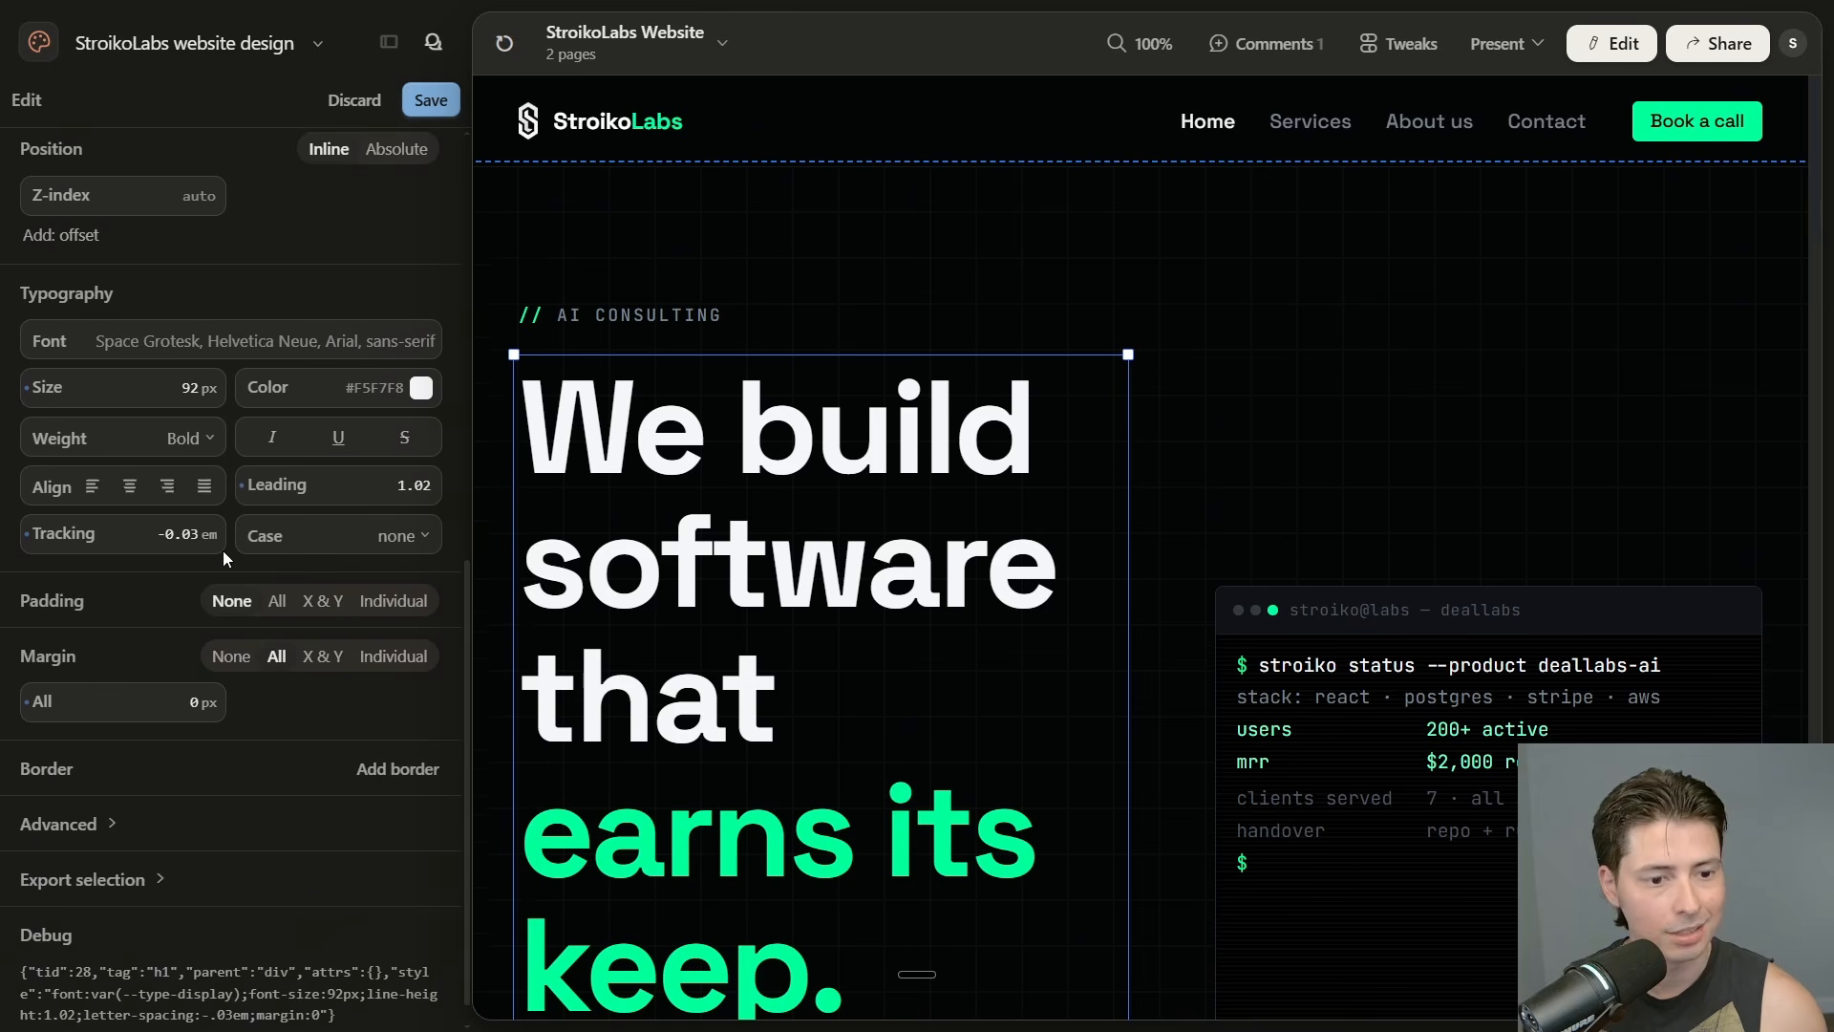
scroll(261, 840, "up", 10)
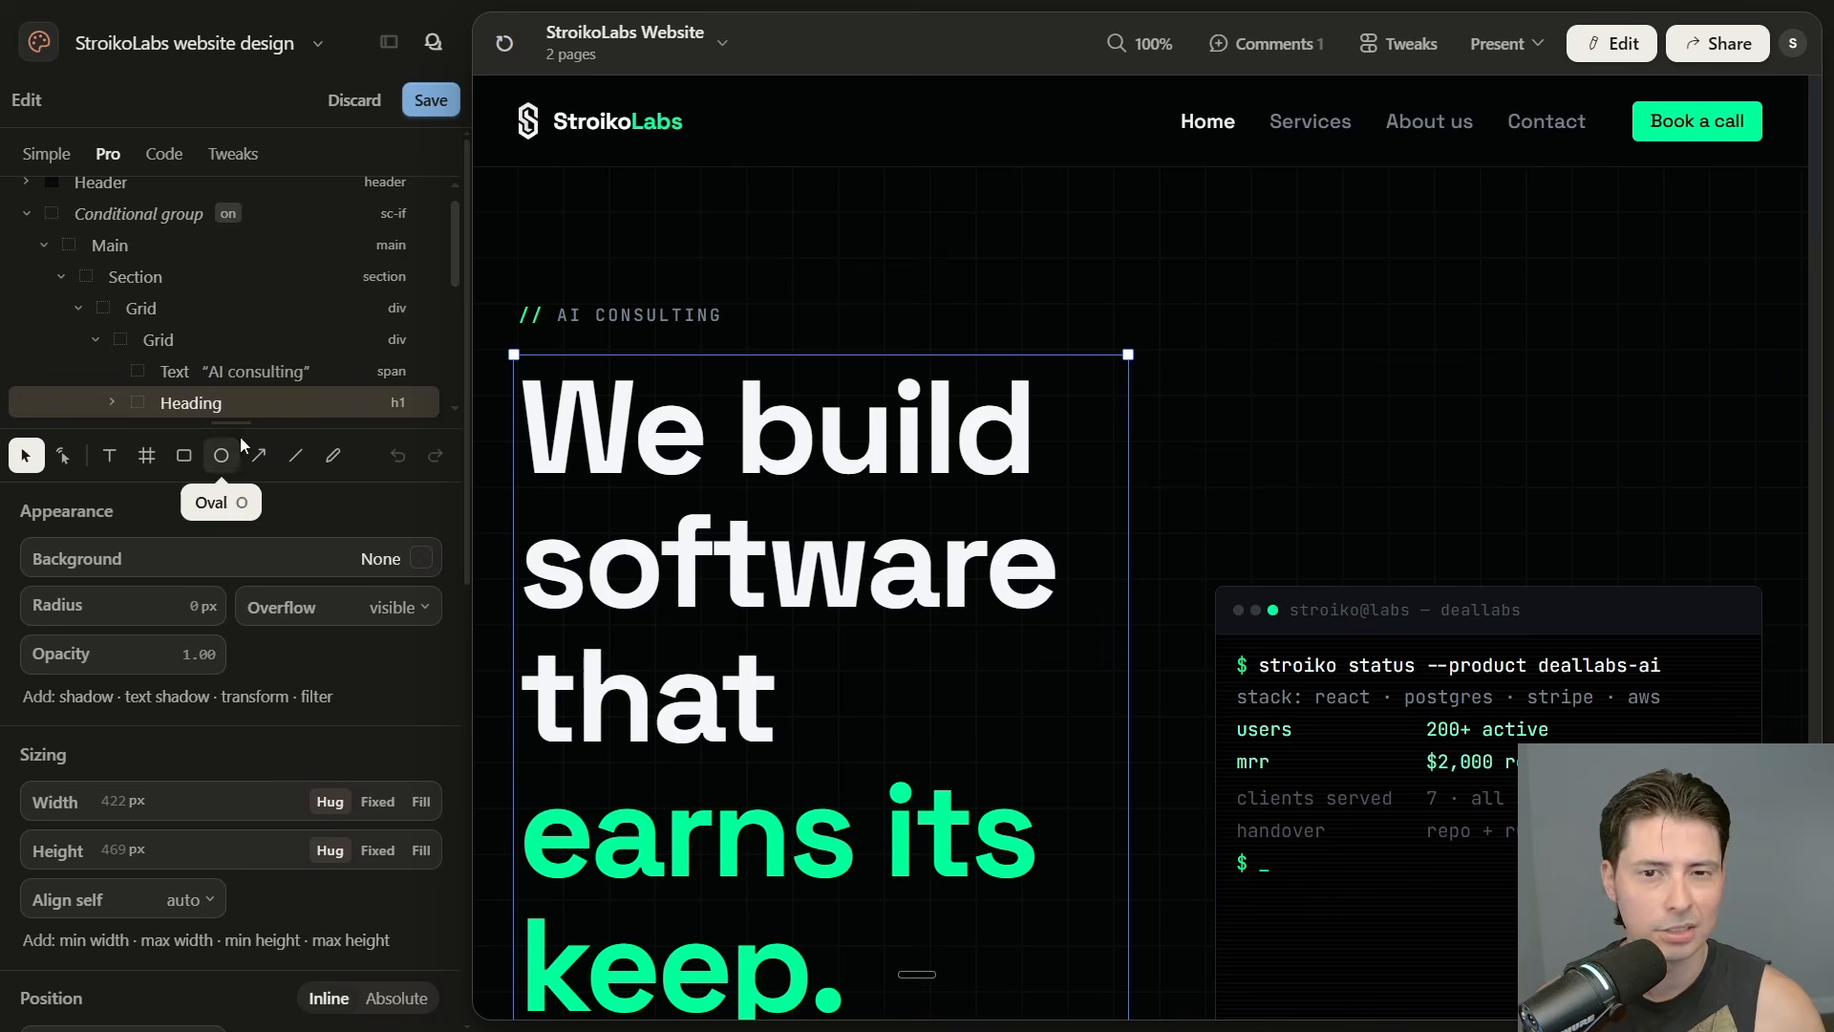
left_click(341, 100)
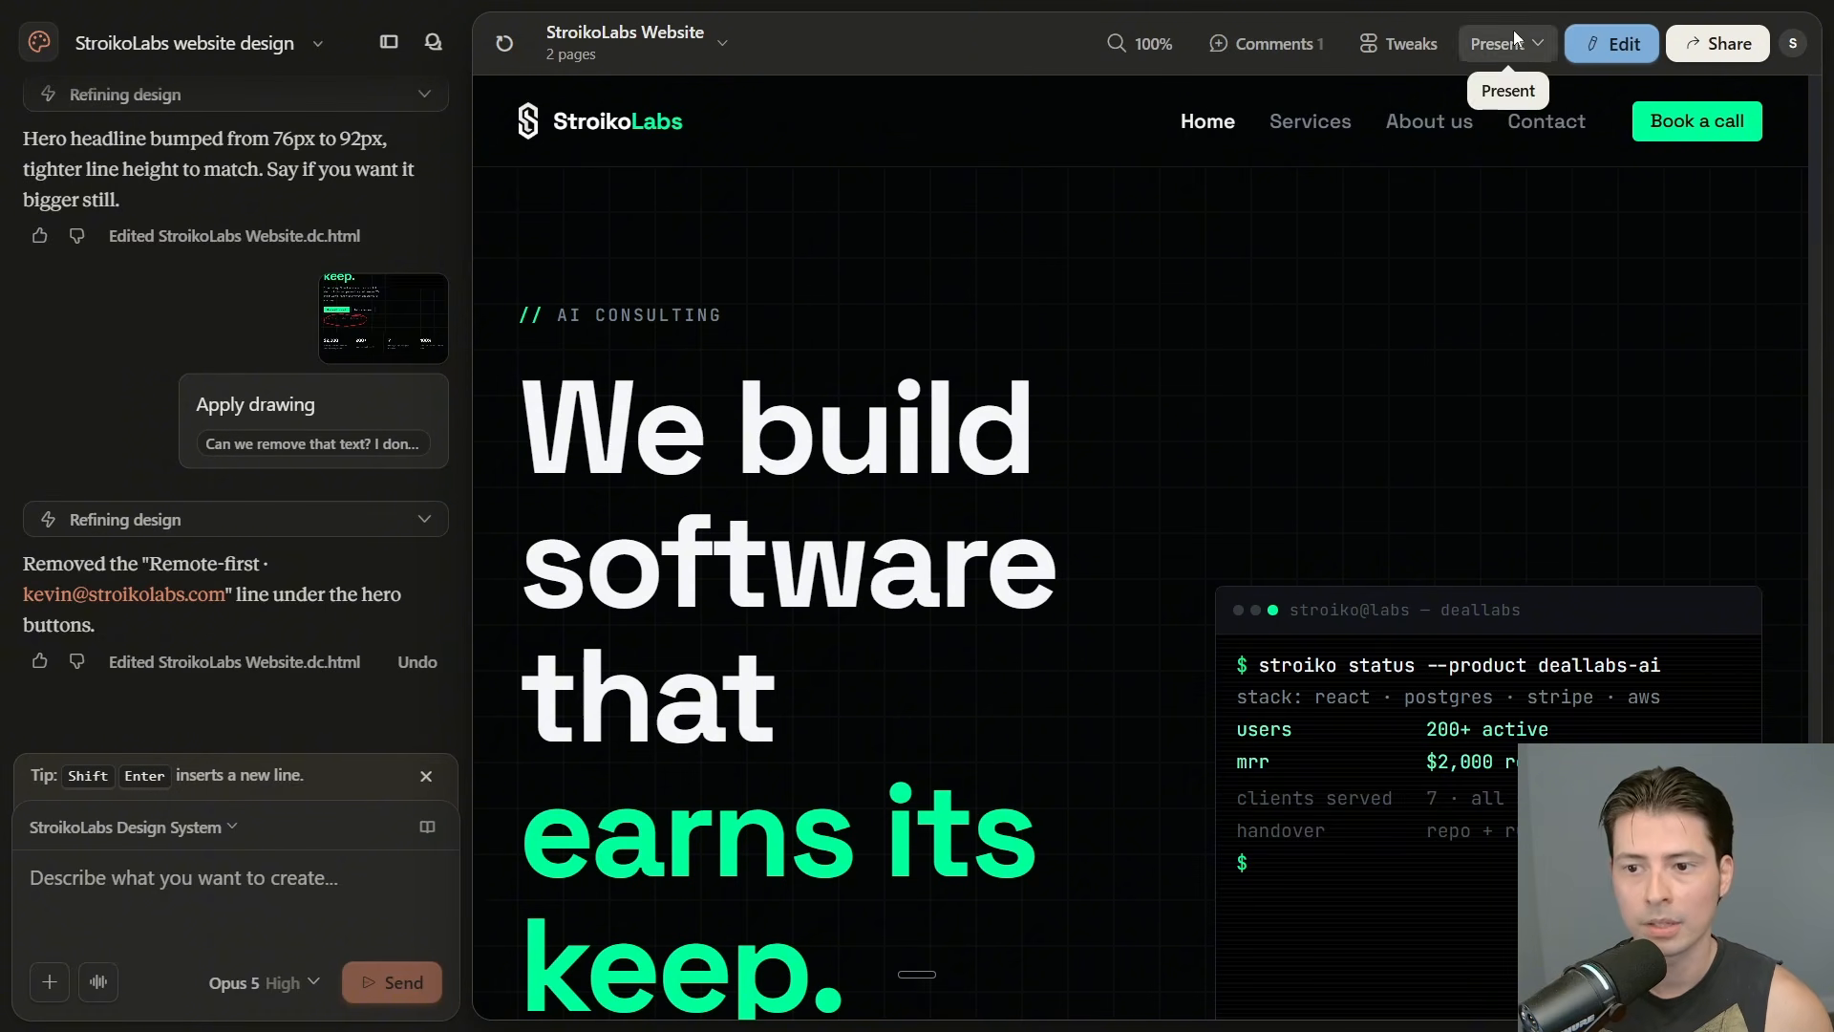
Review the website's sharing, publishing and export options without exporting anything
left_click(1717, 43)
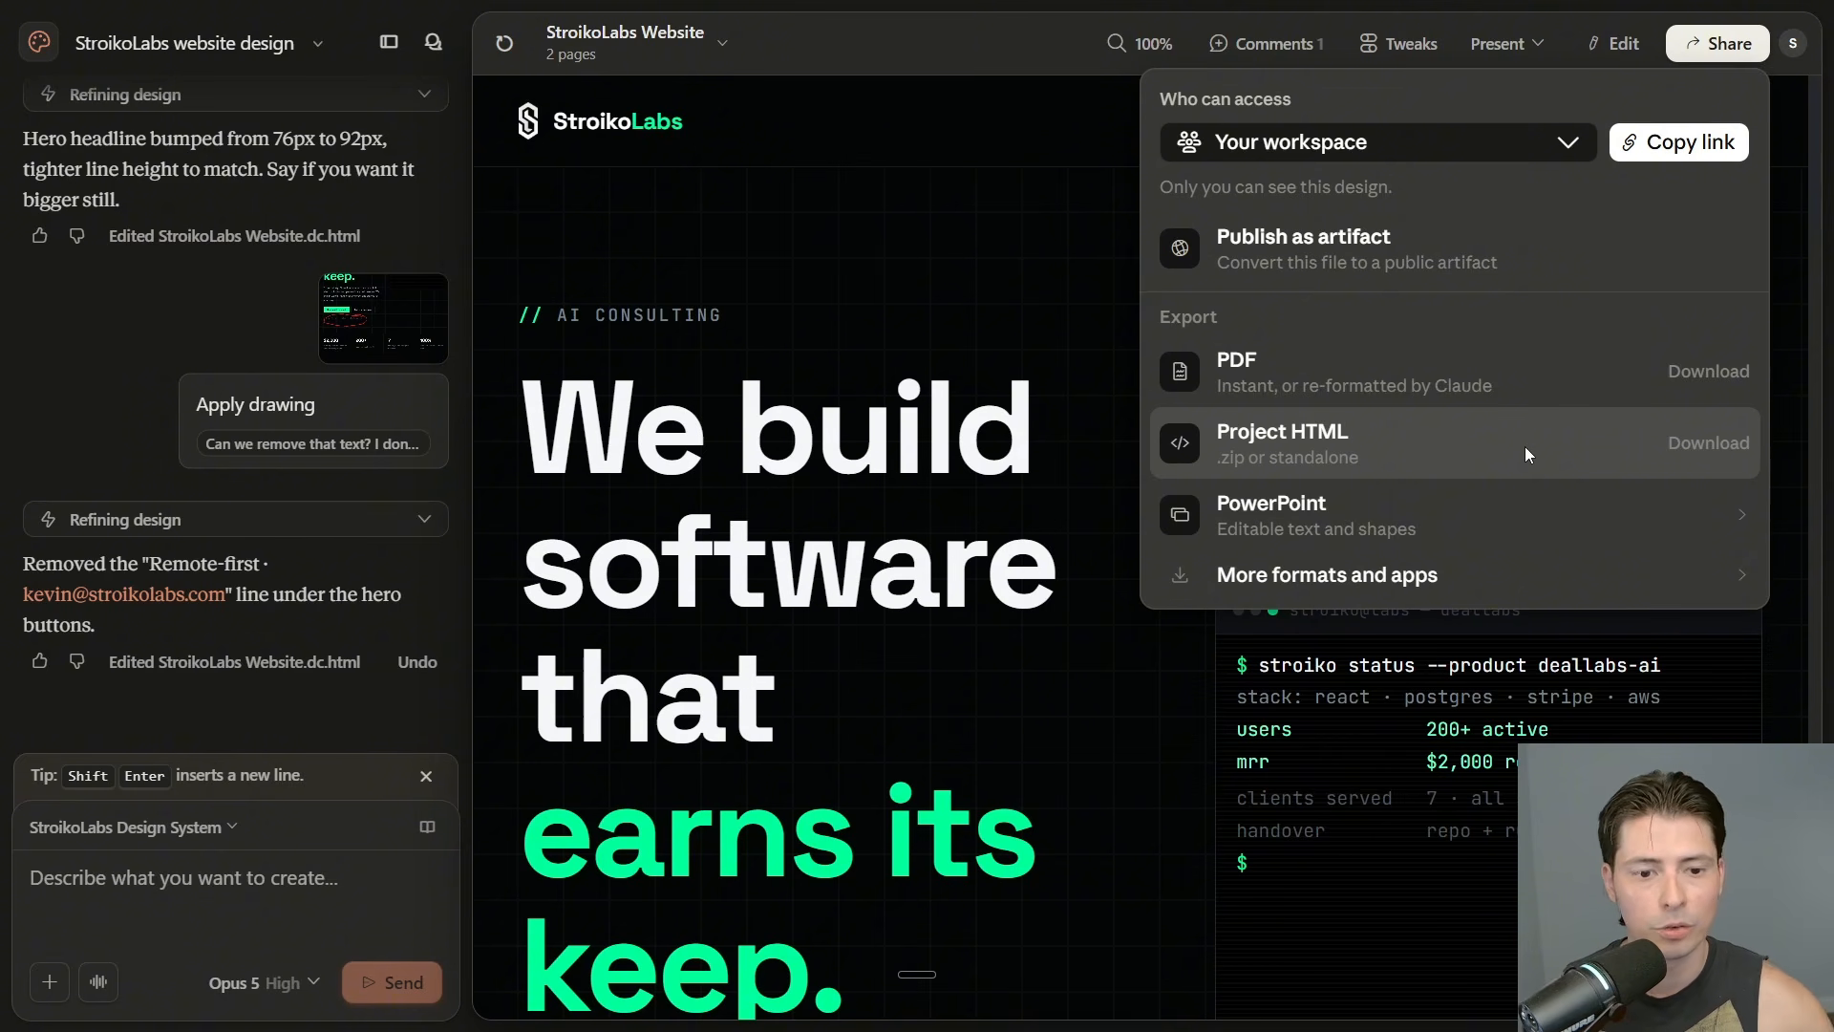
left_click(1001, 277)
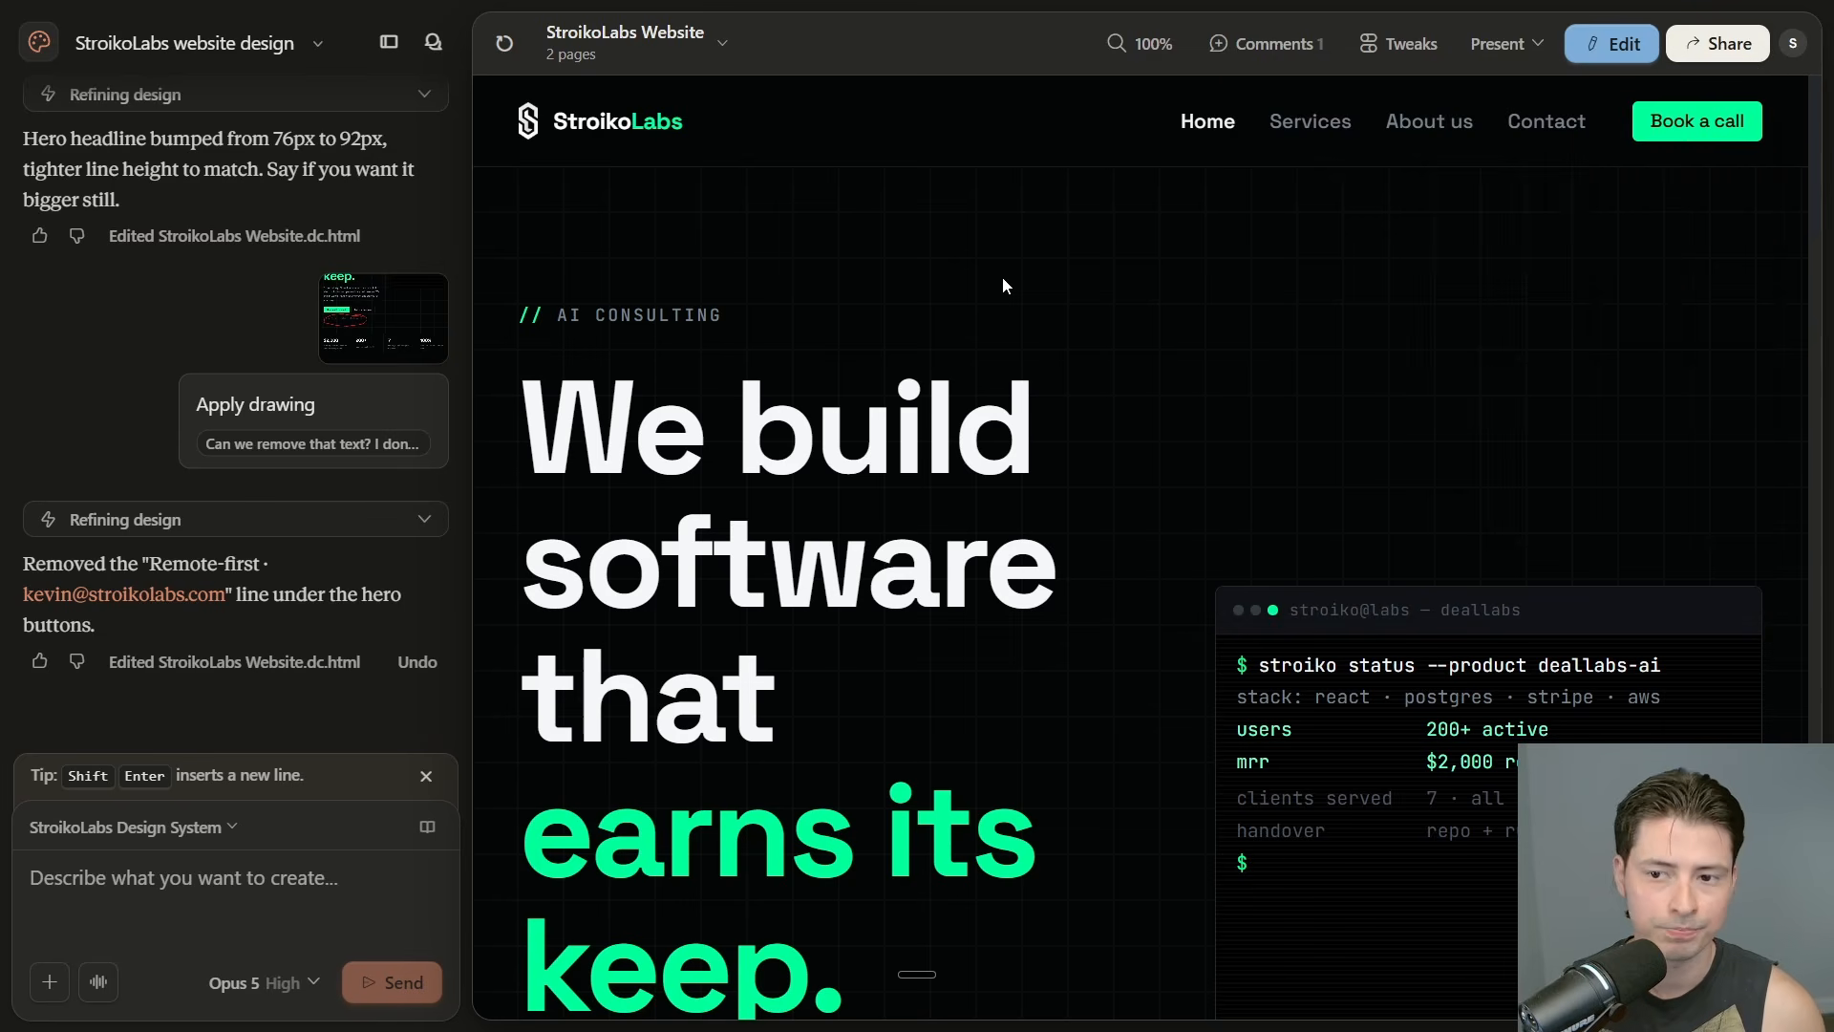
left_click(1310, 121)
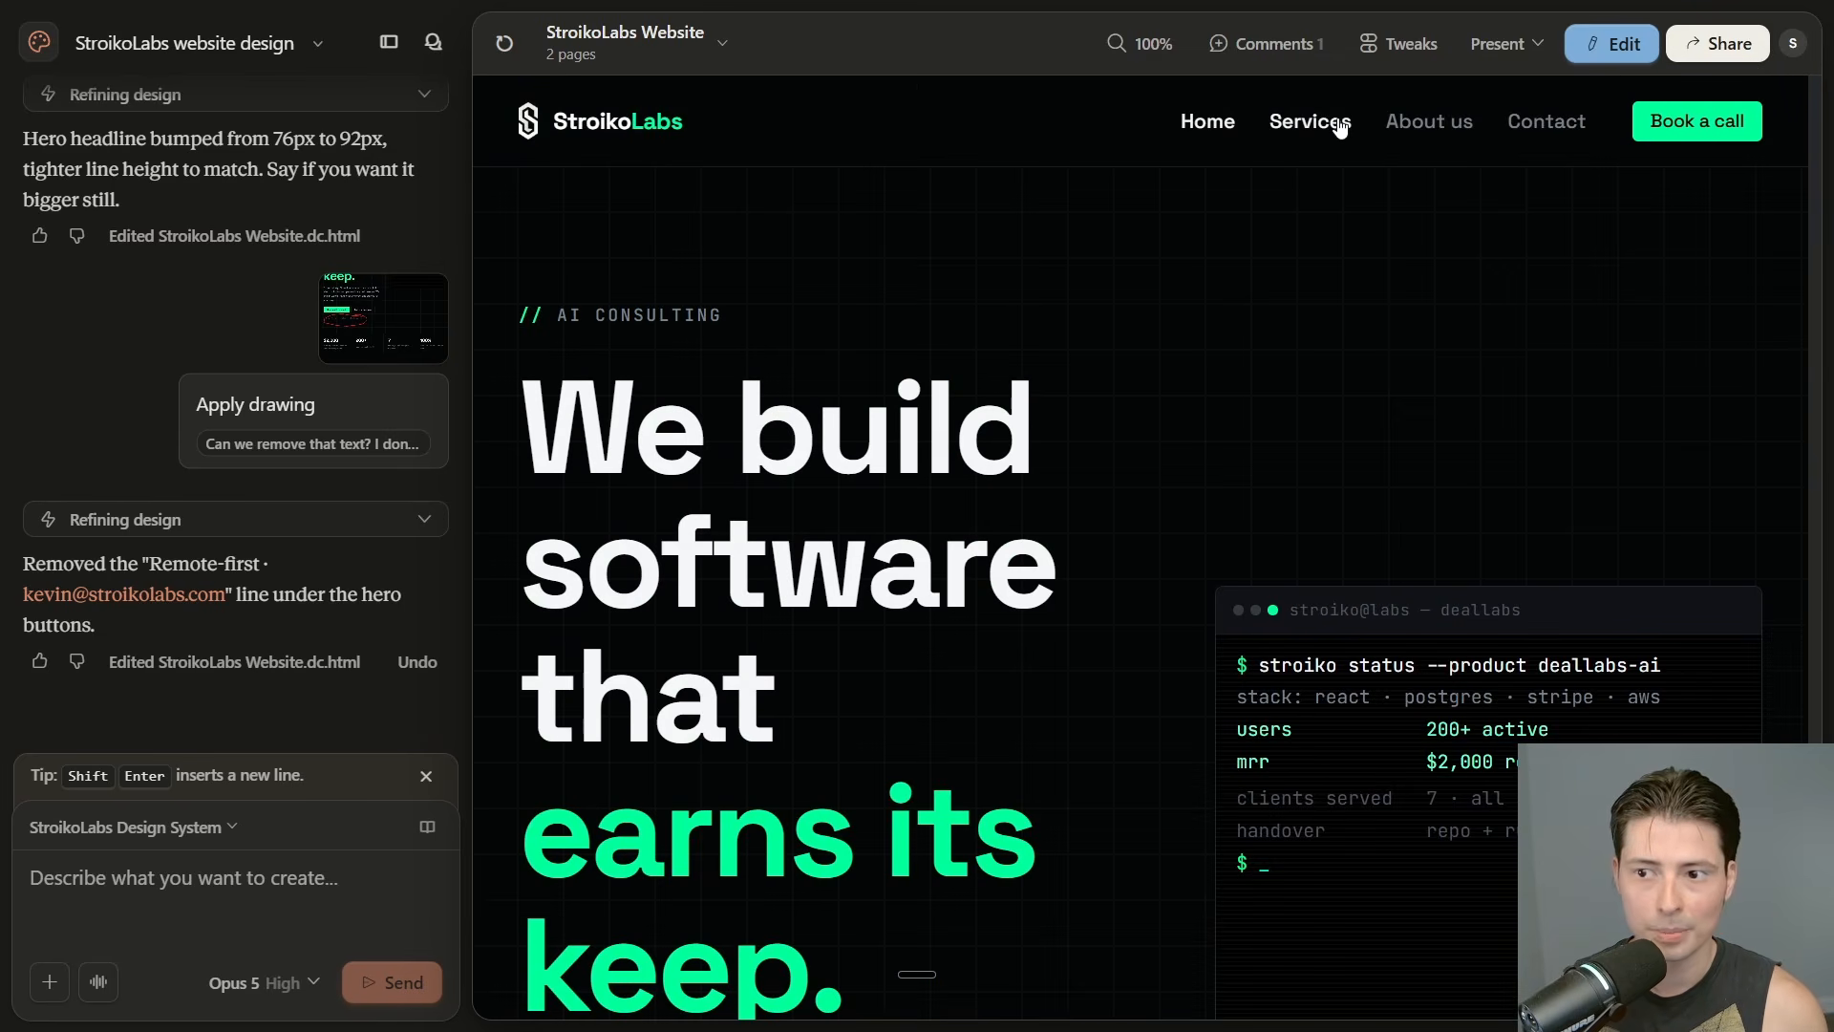
Return to the Claude Design home page, browse the included design systems, and keep Industry selected for the new project
left_click(34, 38)
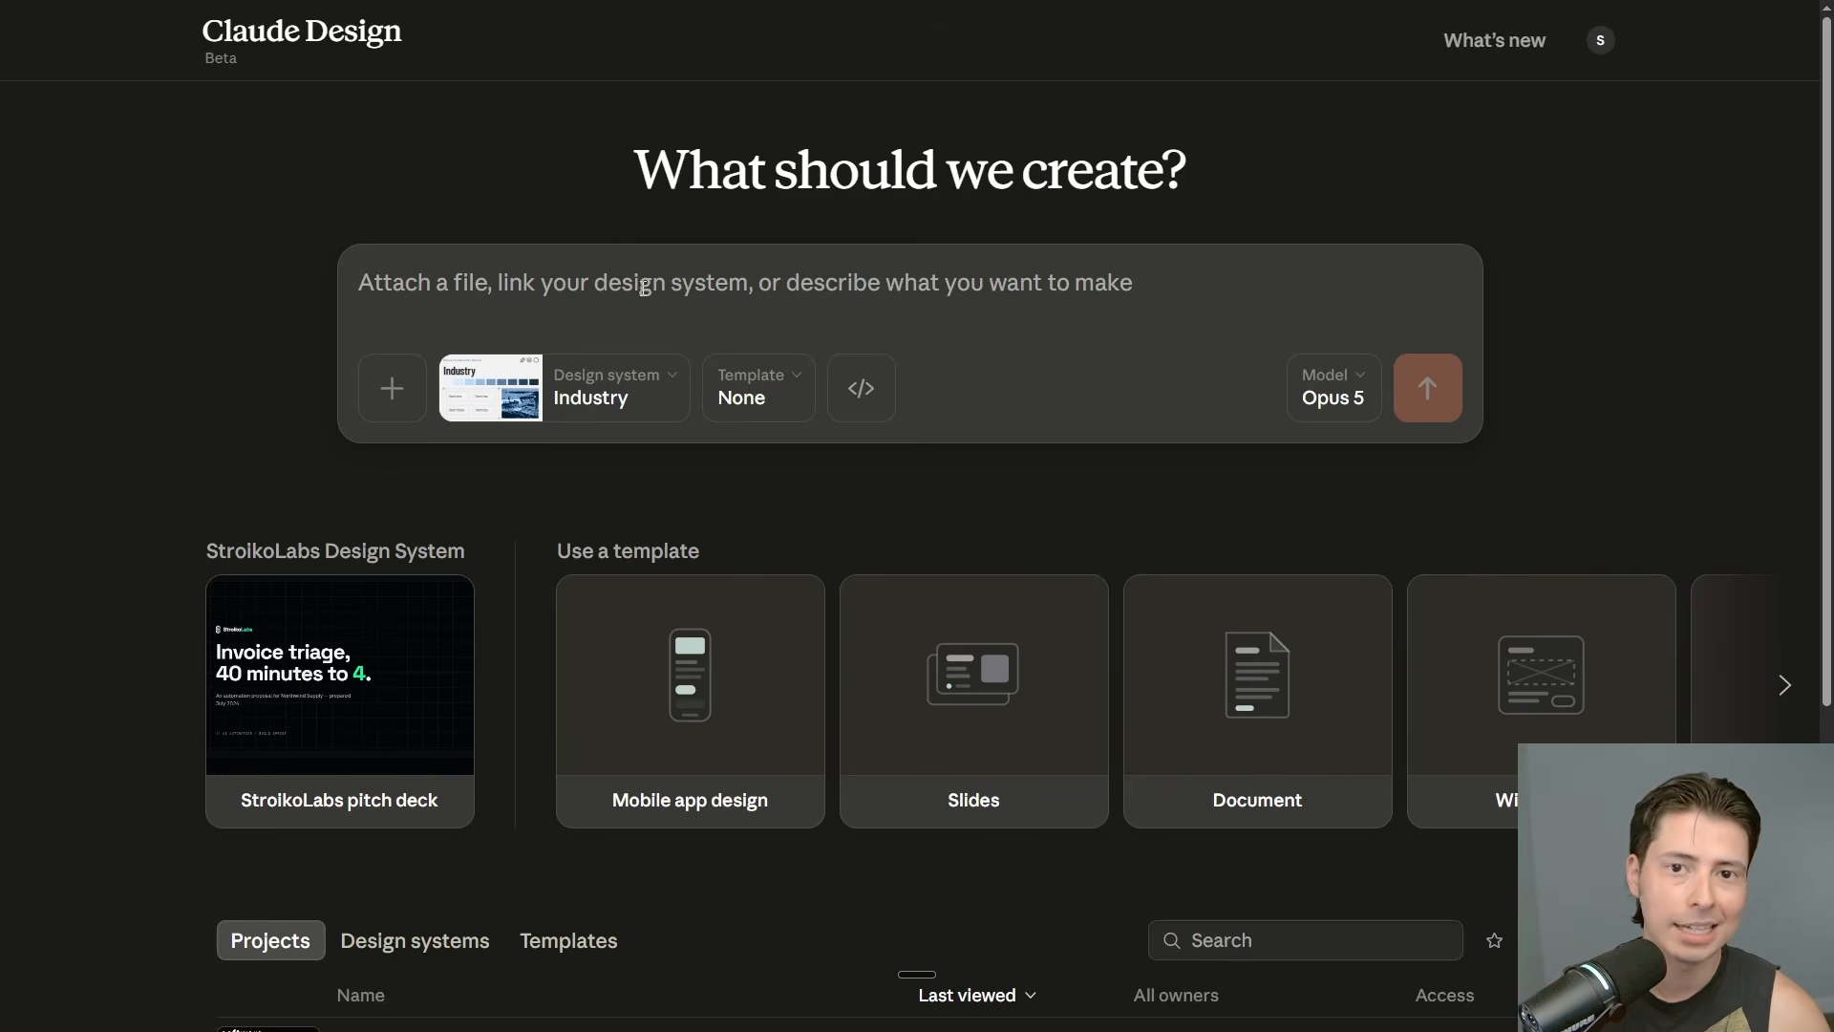
left_click(659, 377)
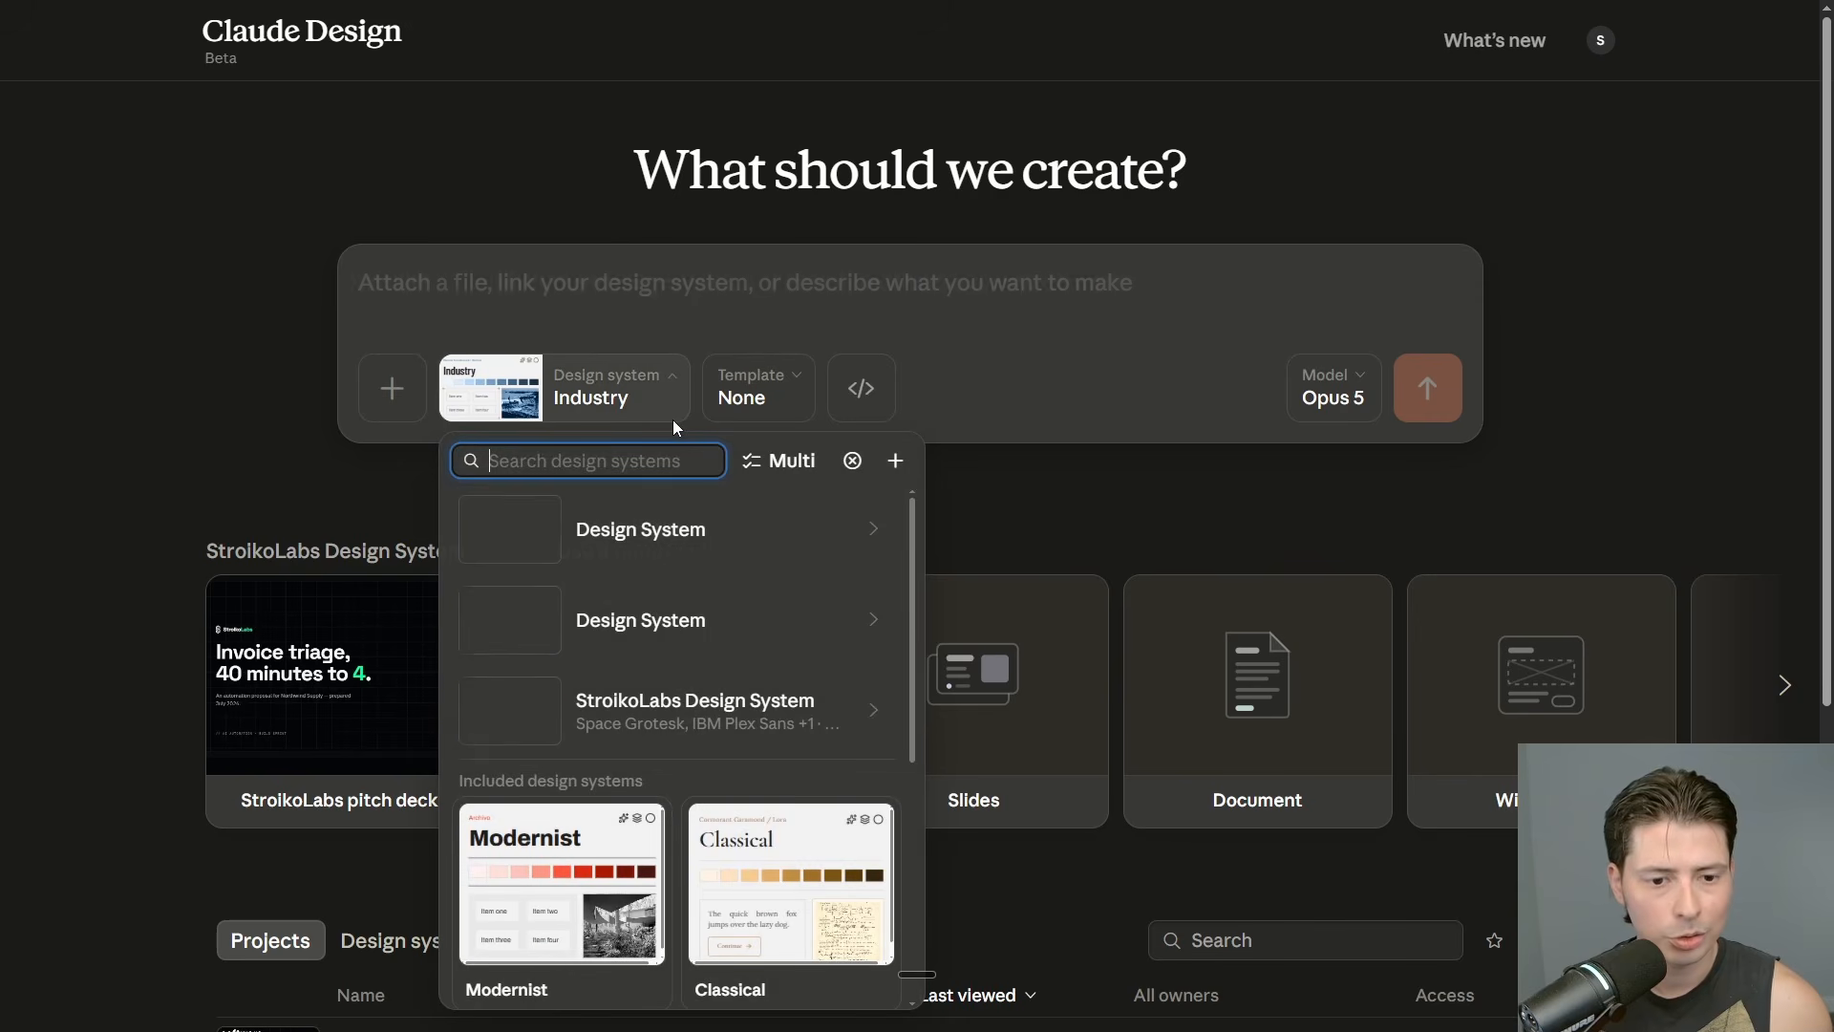
scroll(678, 516, "down", 5)
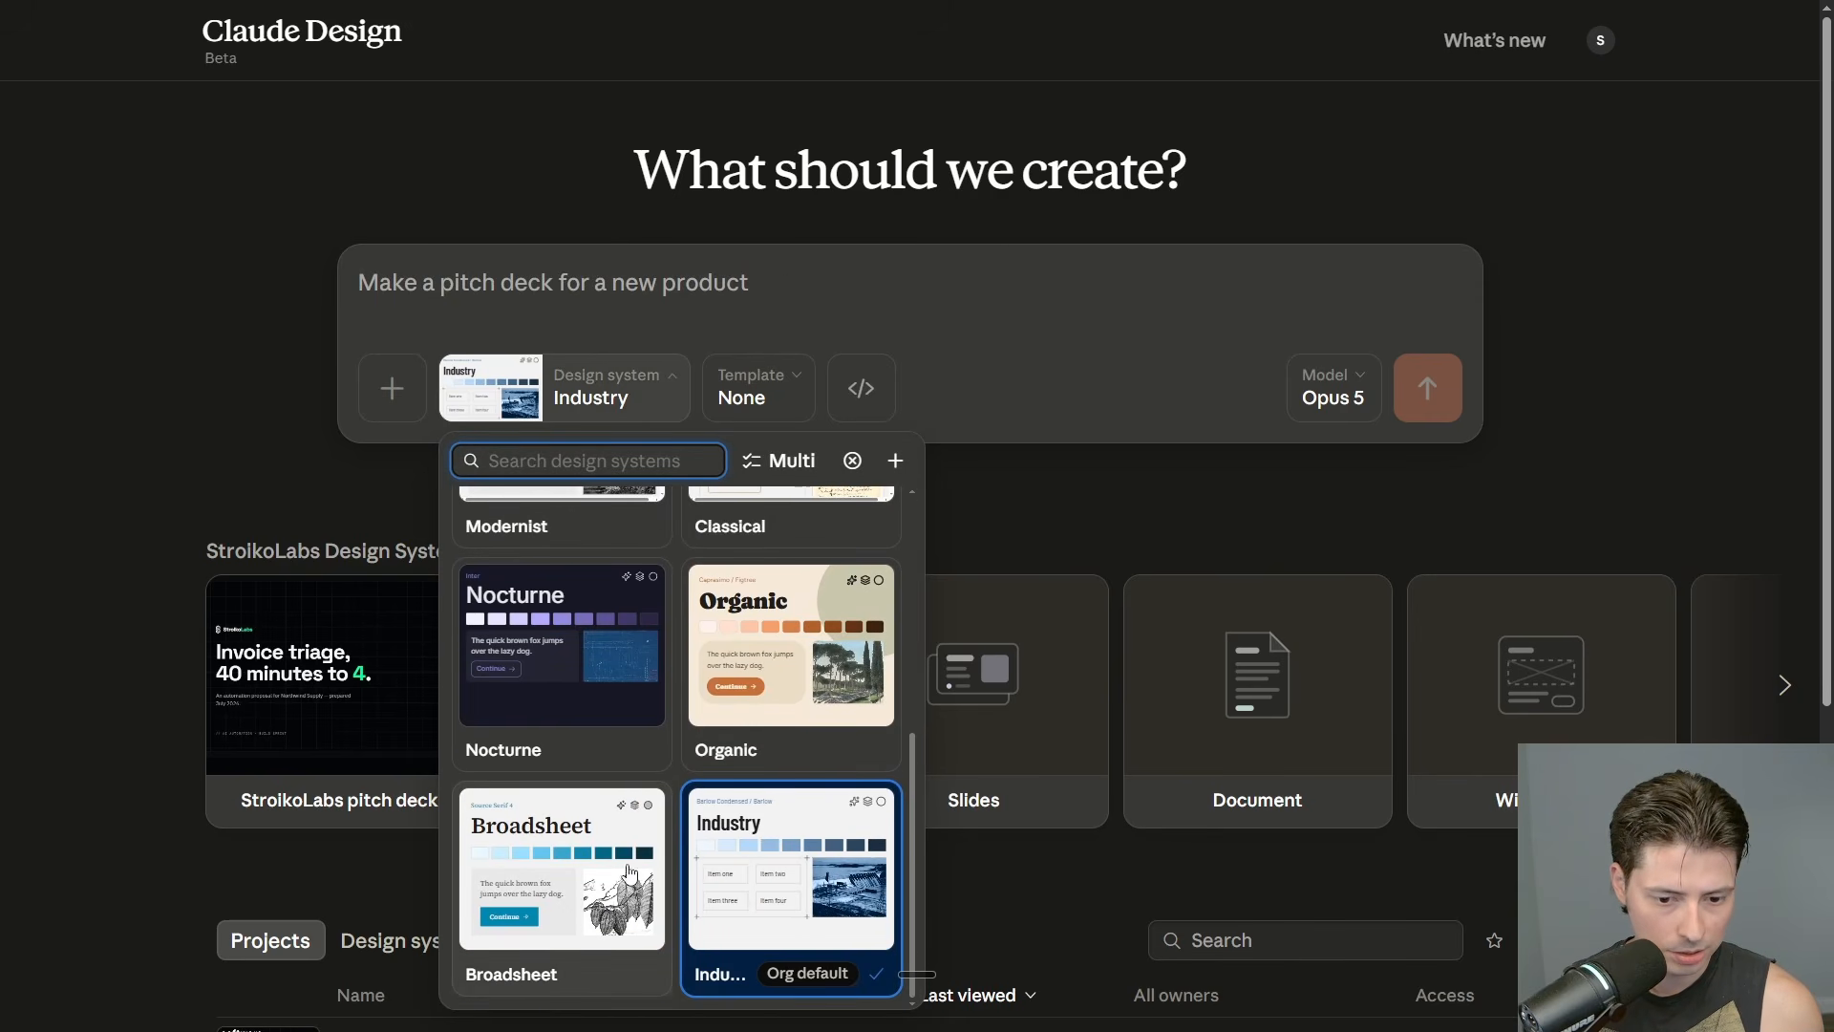
left_click(802, 846)
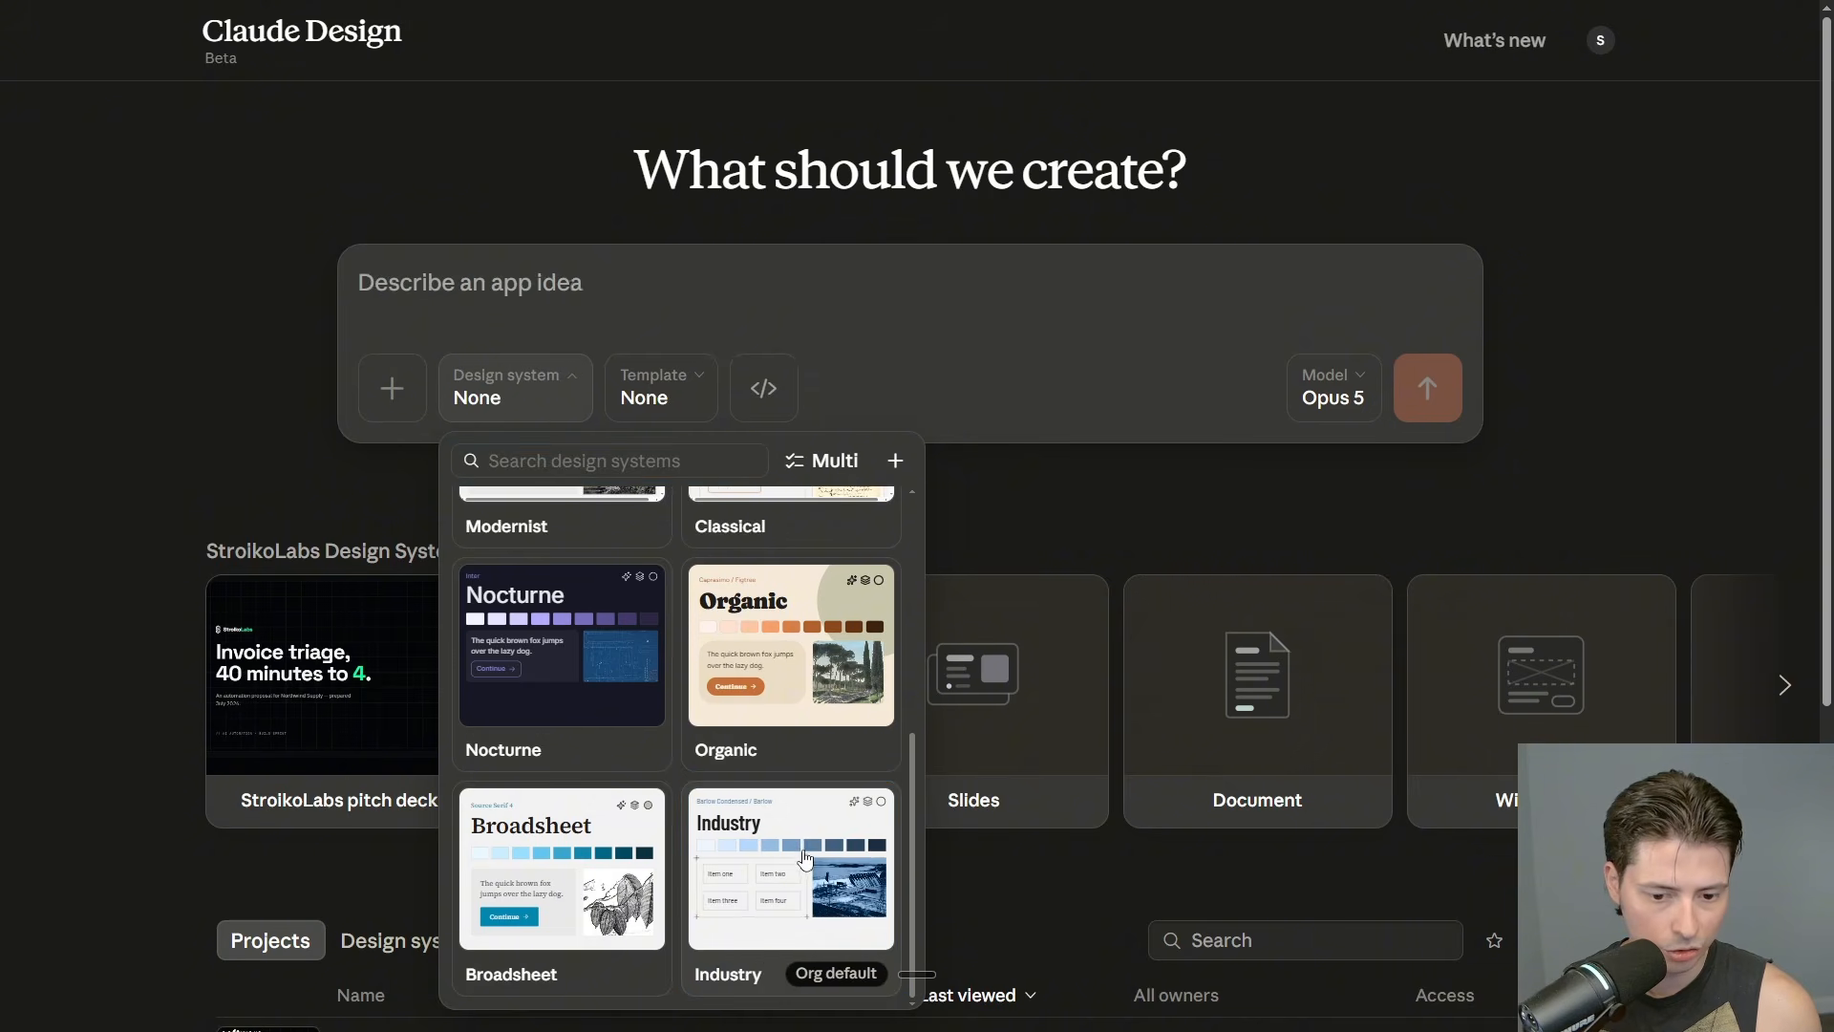
left_click(802, 851)
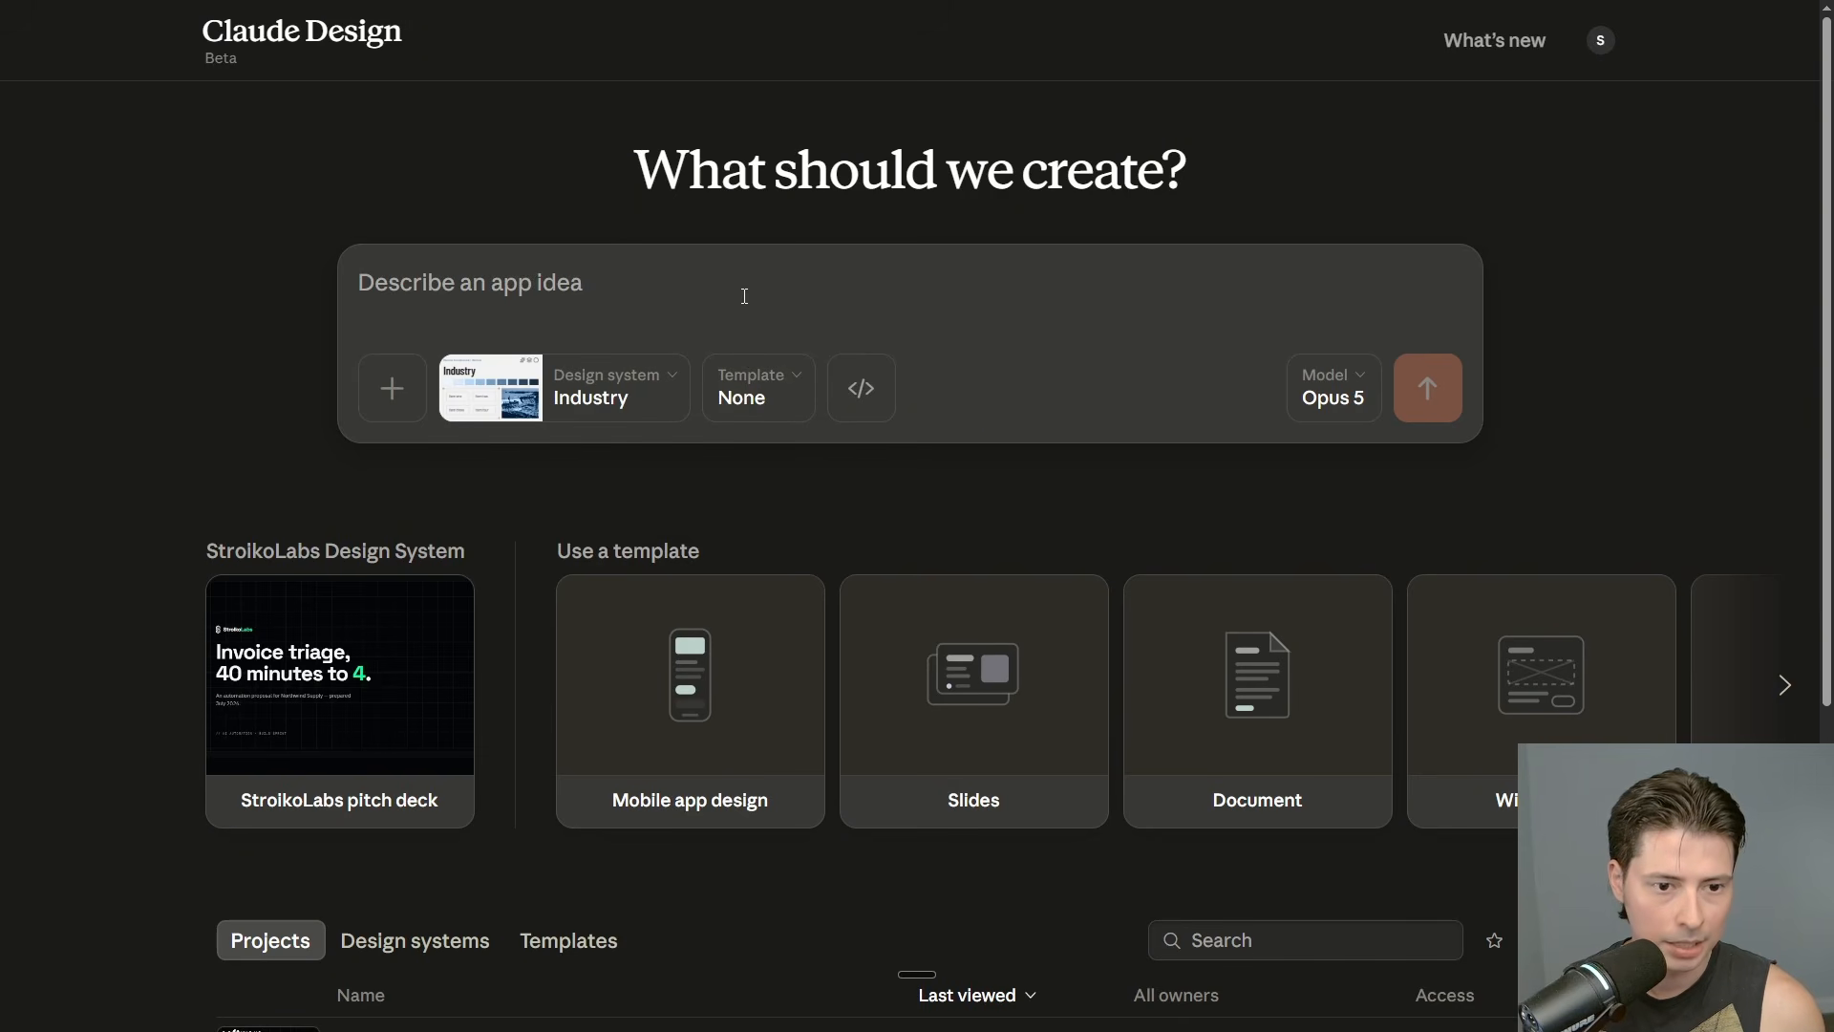
Browse the available templates and choose Animation for the new project
left_click(799, 370)
left_click(920, 321)
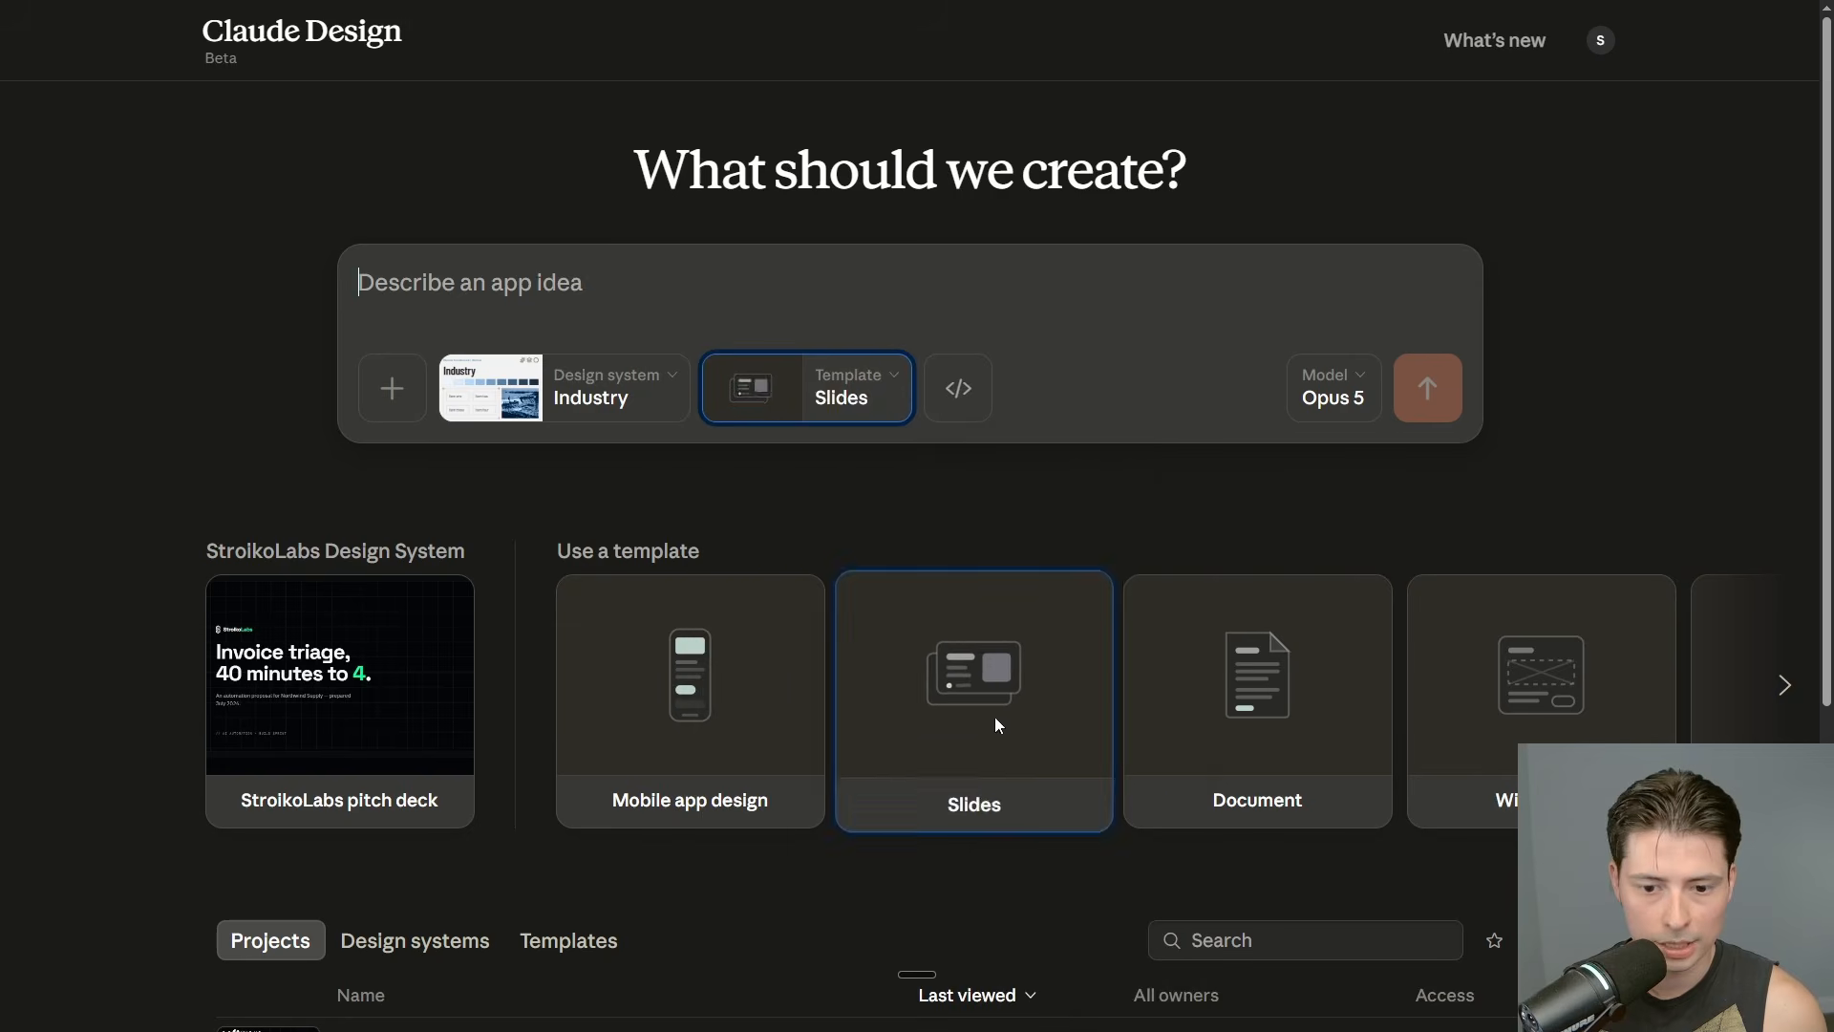
scroll(1605, 678, "down", 1)
left_click(1782, 592)
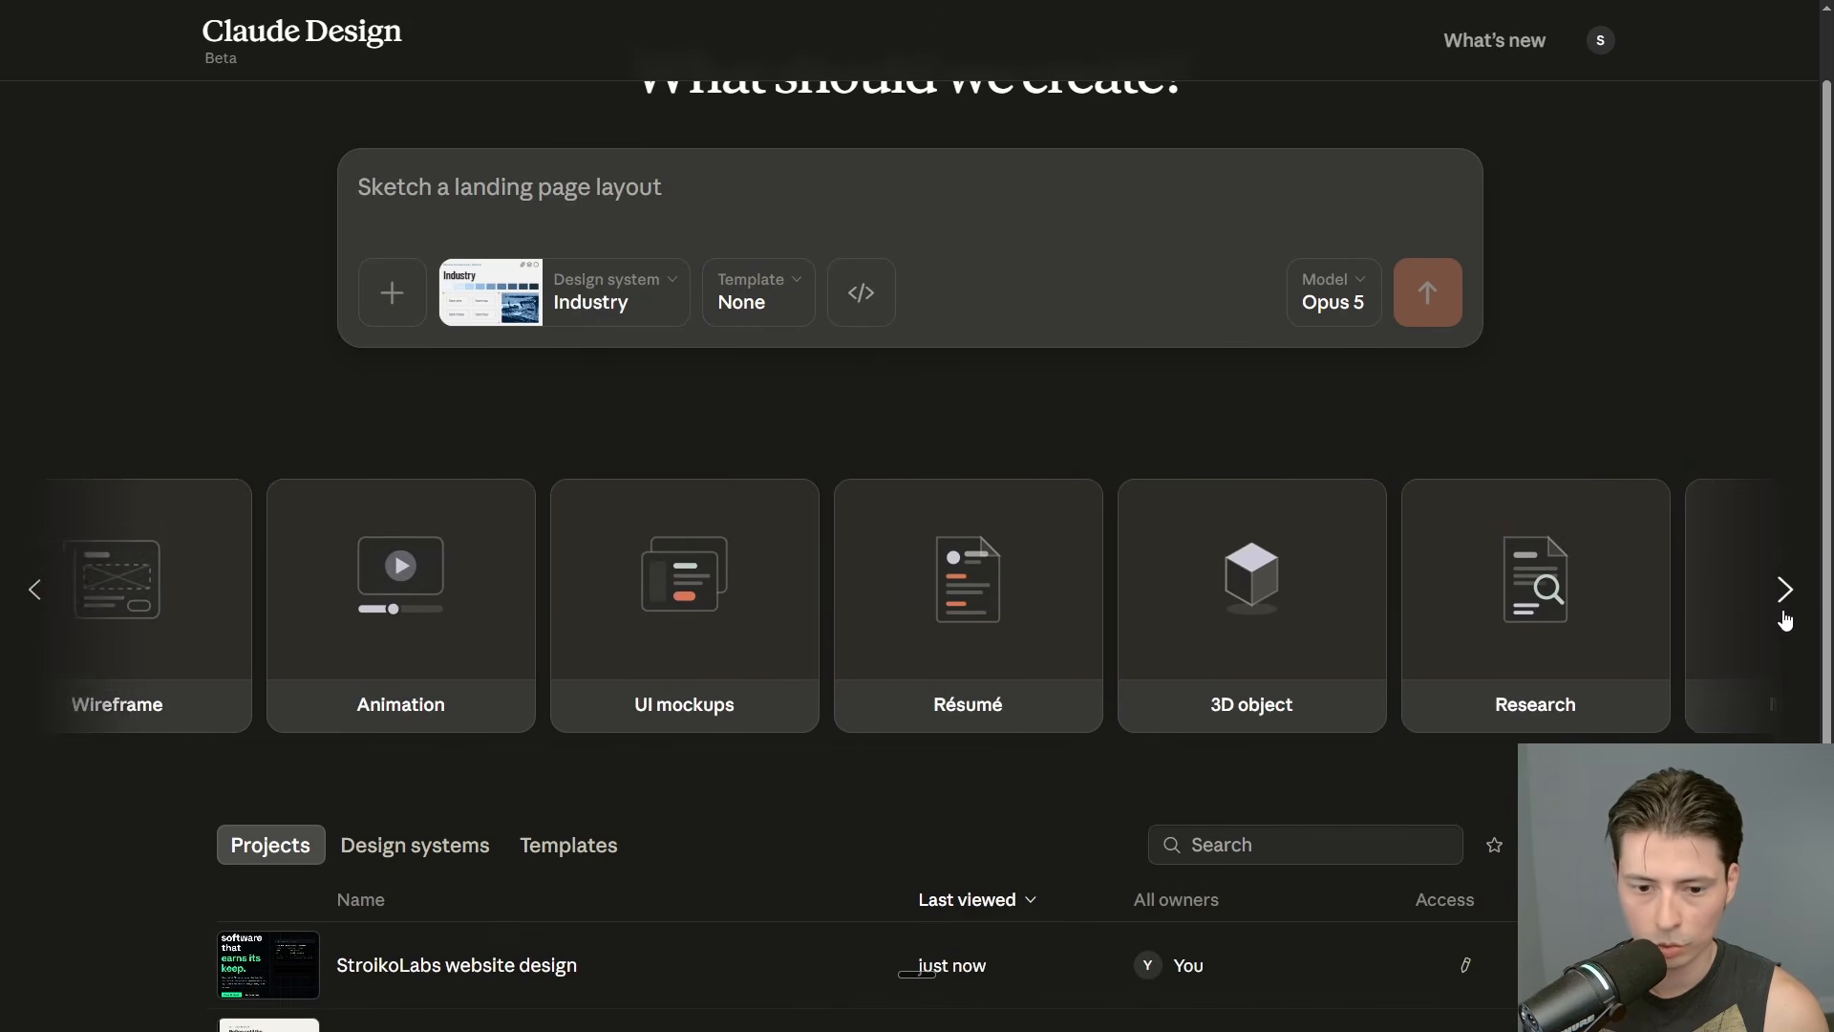
left_click(348, 655)
scroll(669, 497, "up", 1)
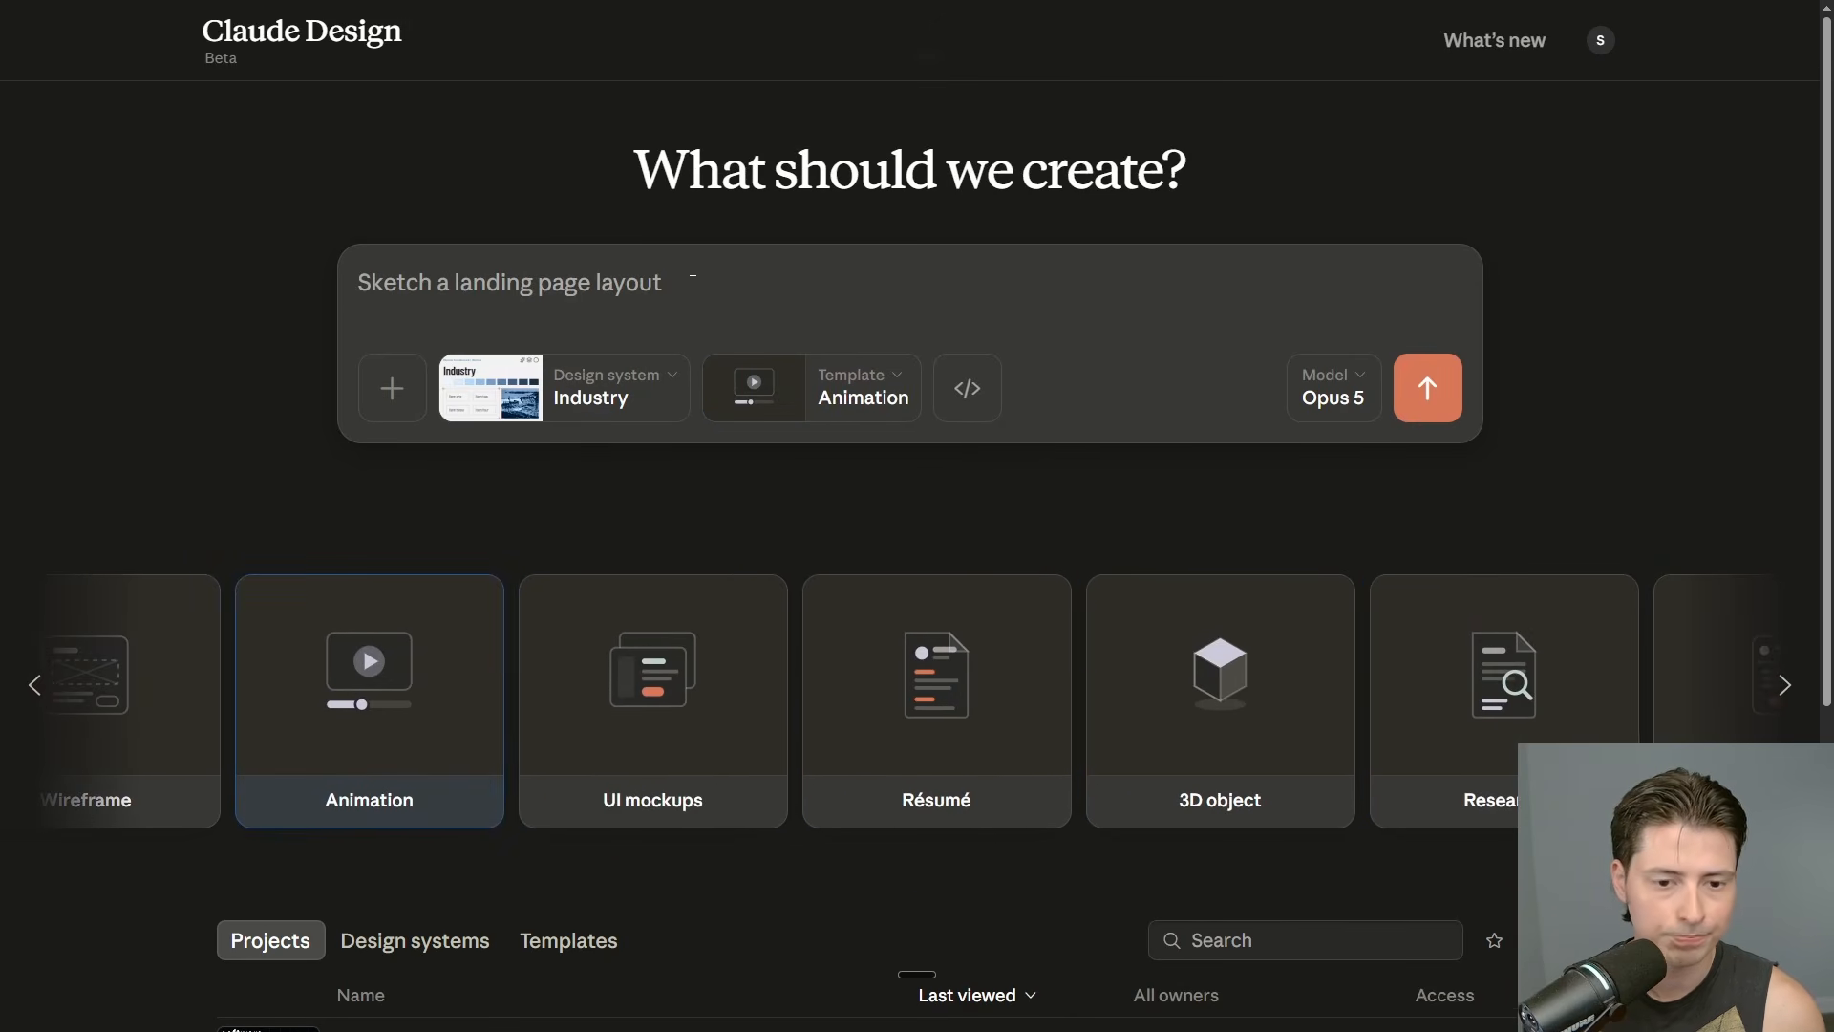
Submit a prompt for a 5-second 16:9 animation of a concave-down parabola, token usage on X and revenue generated on Y, drawn smoothly with its chart
key("fn")
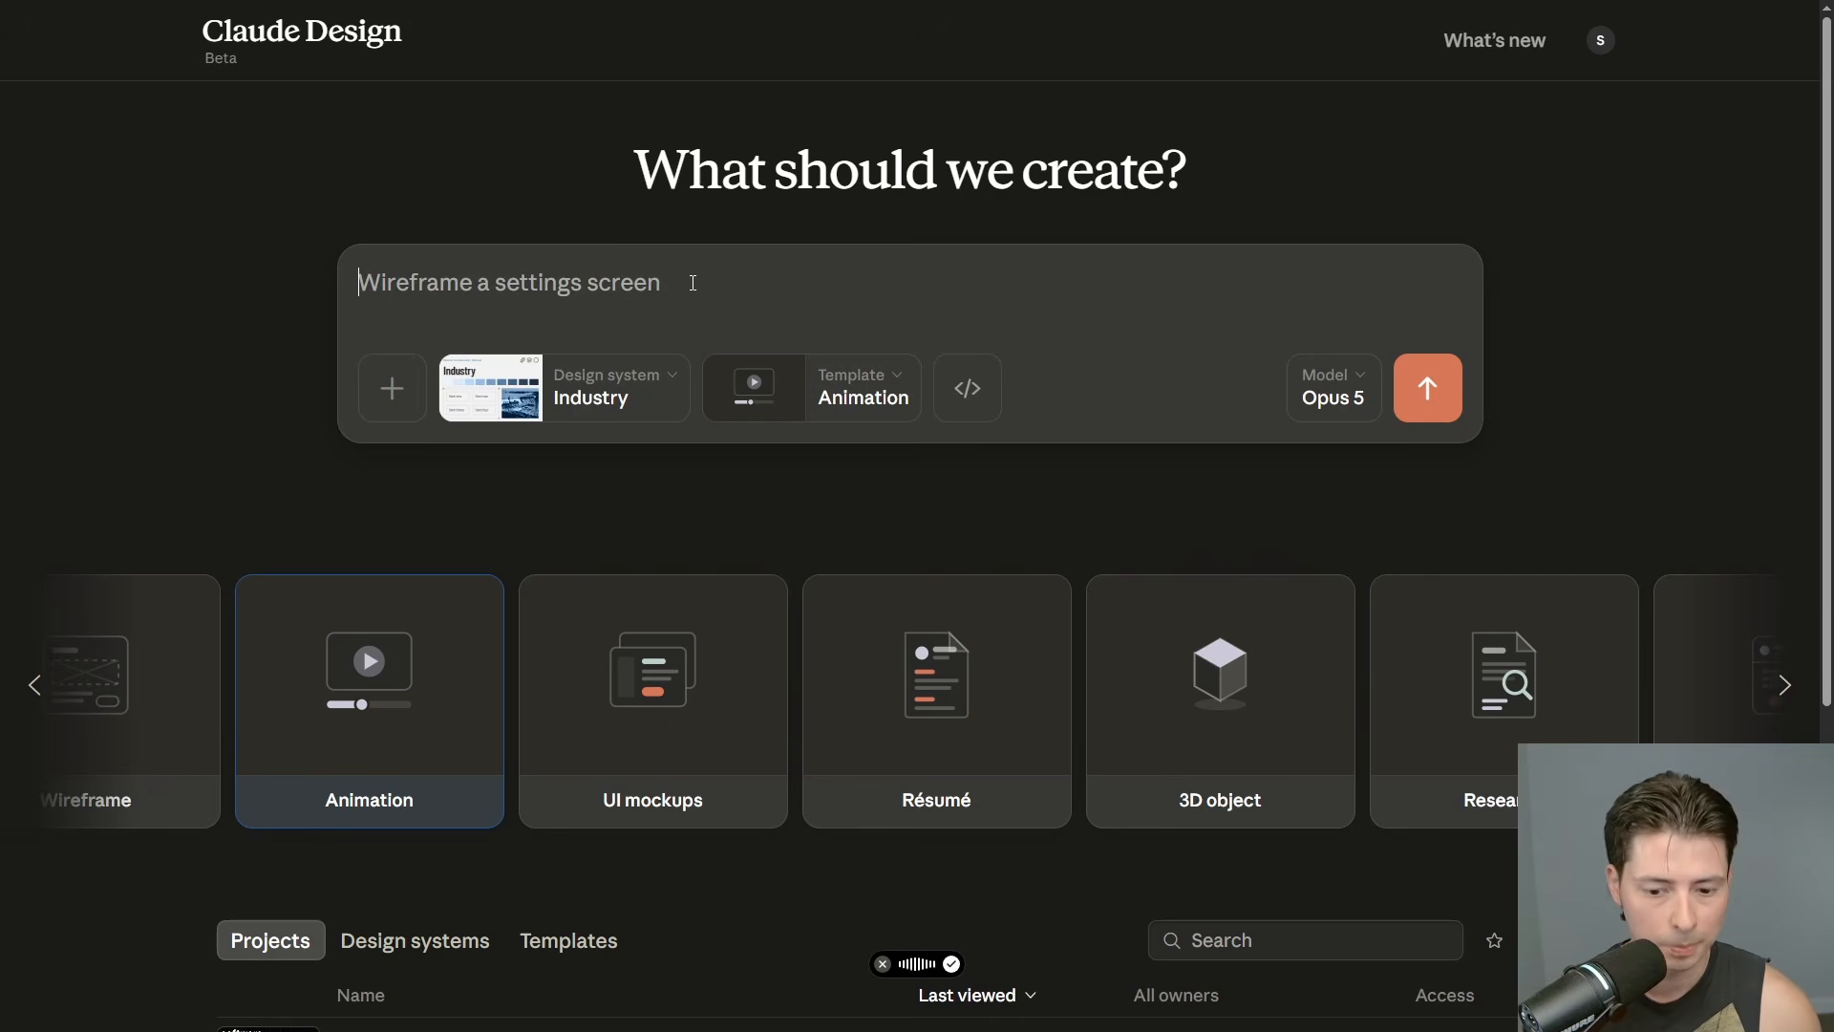
key("ctrl+super+space")
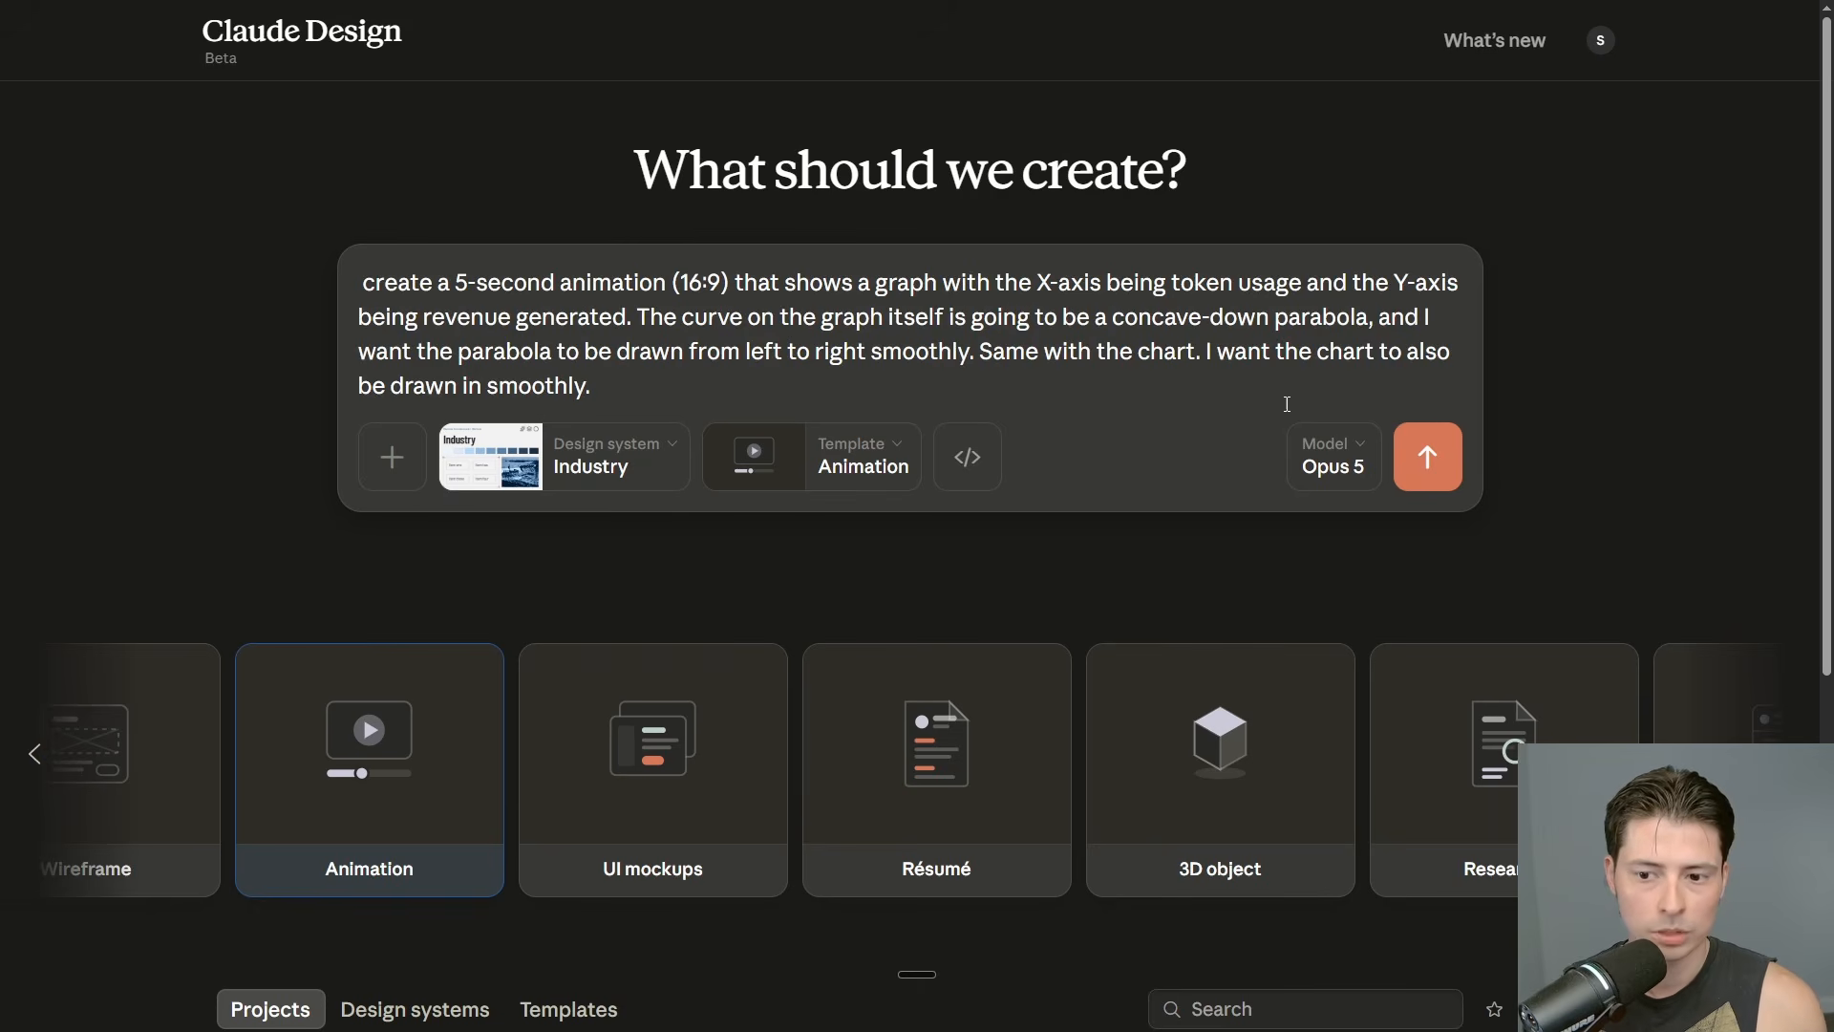
left_click(1427, 440)
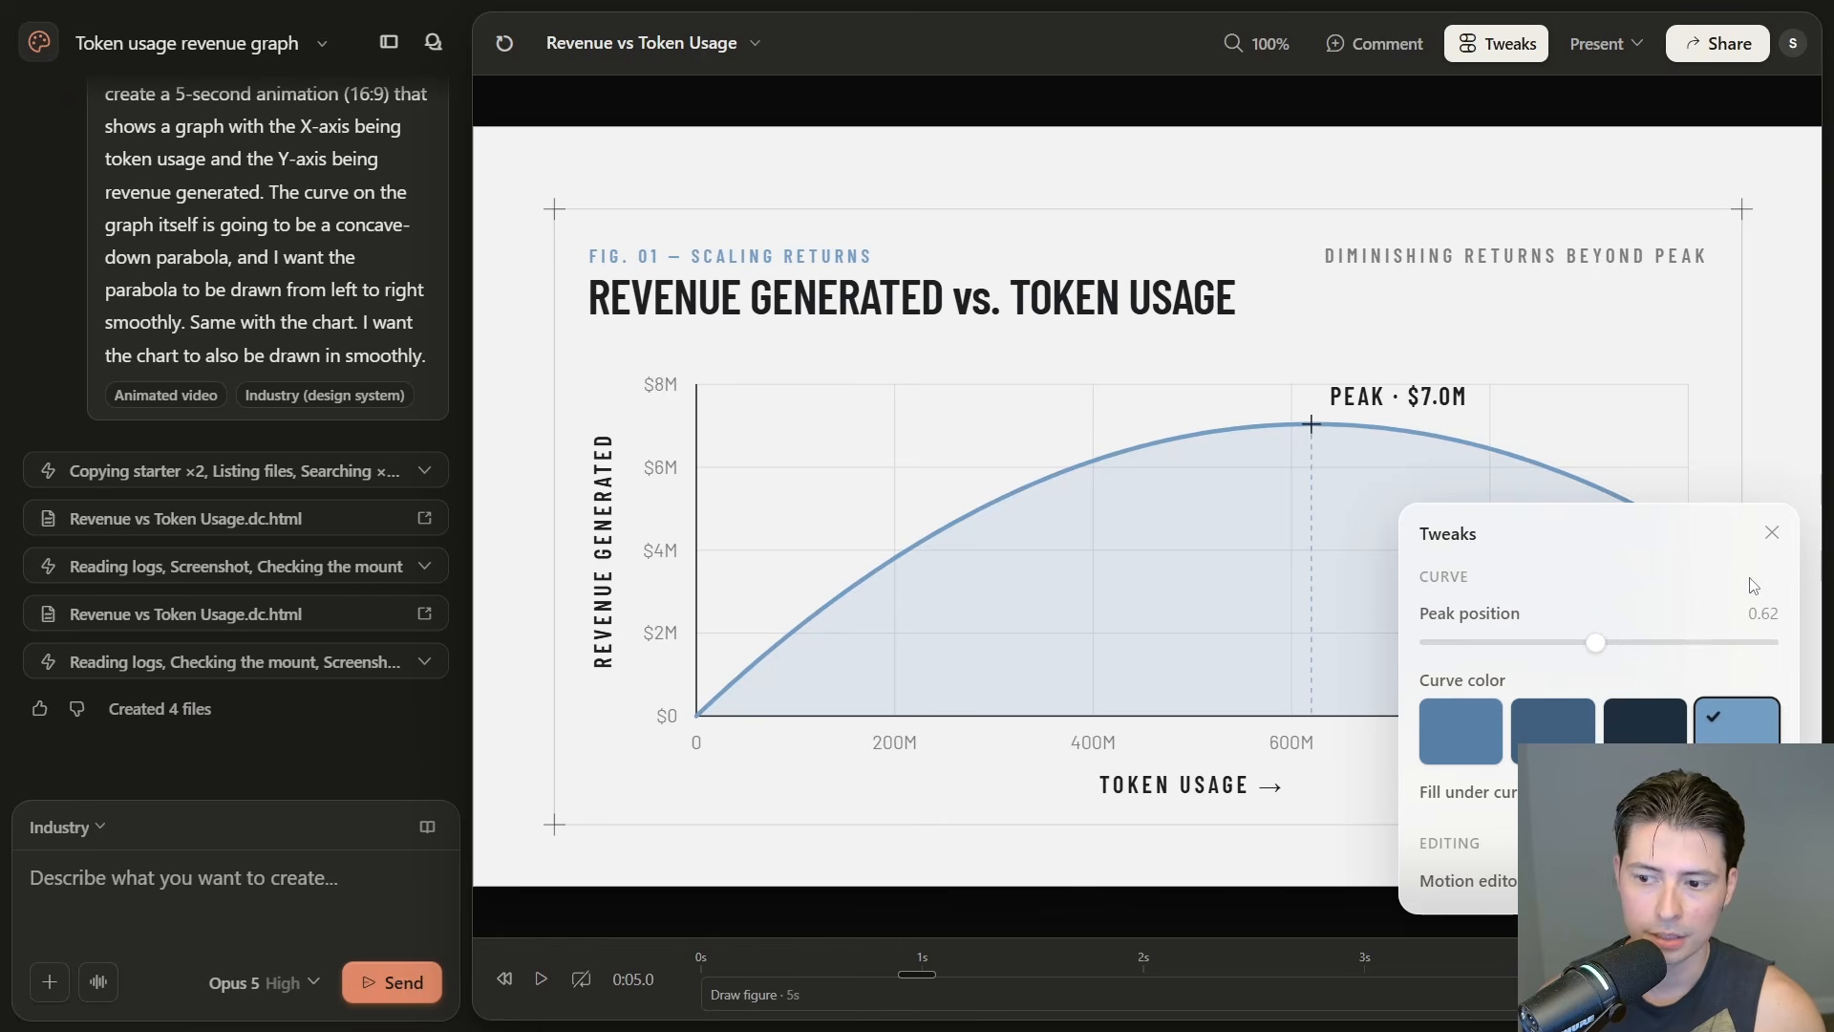
Close the tweaks and play the generated "Revenue vs Token Usage" animation
left_click(1771, 542)
left_click(542, 978)
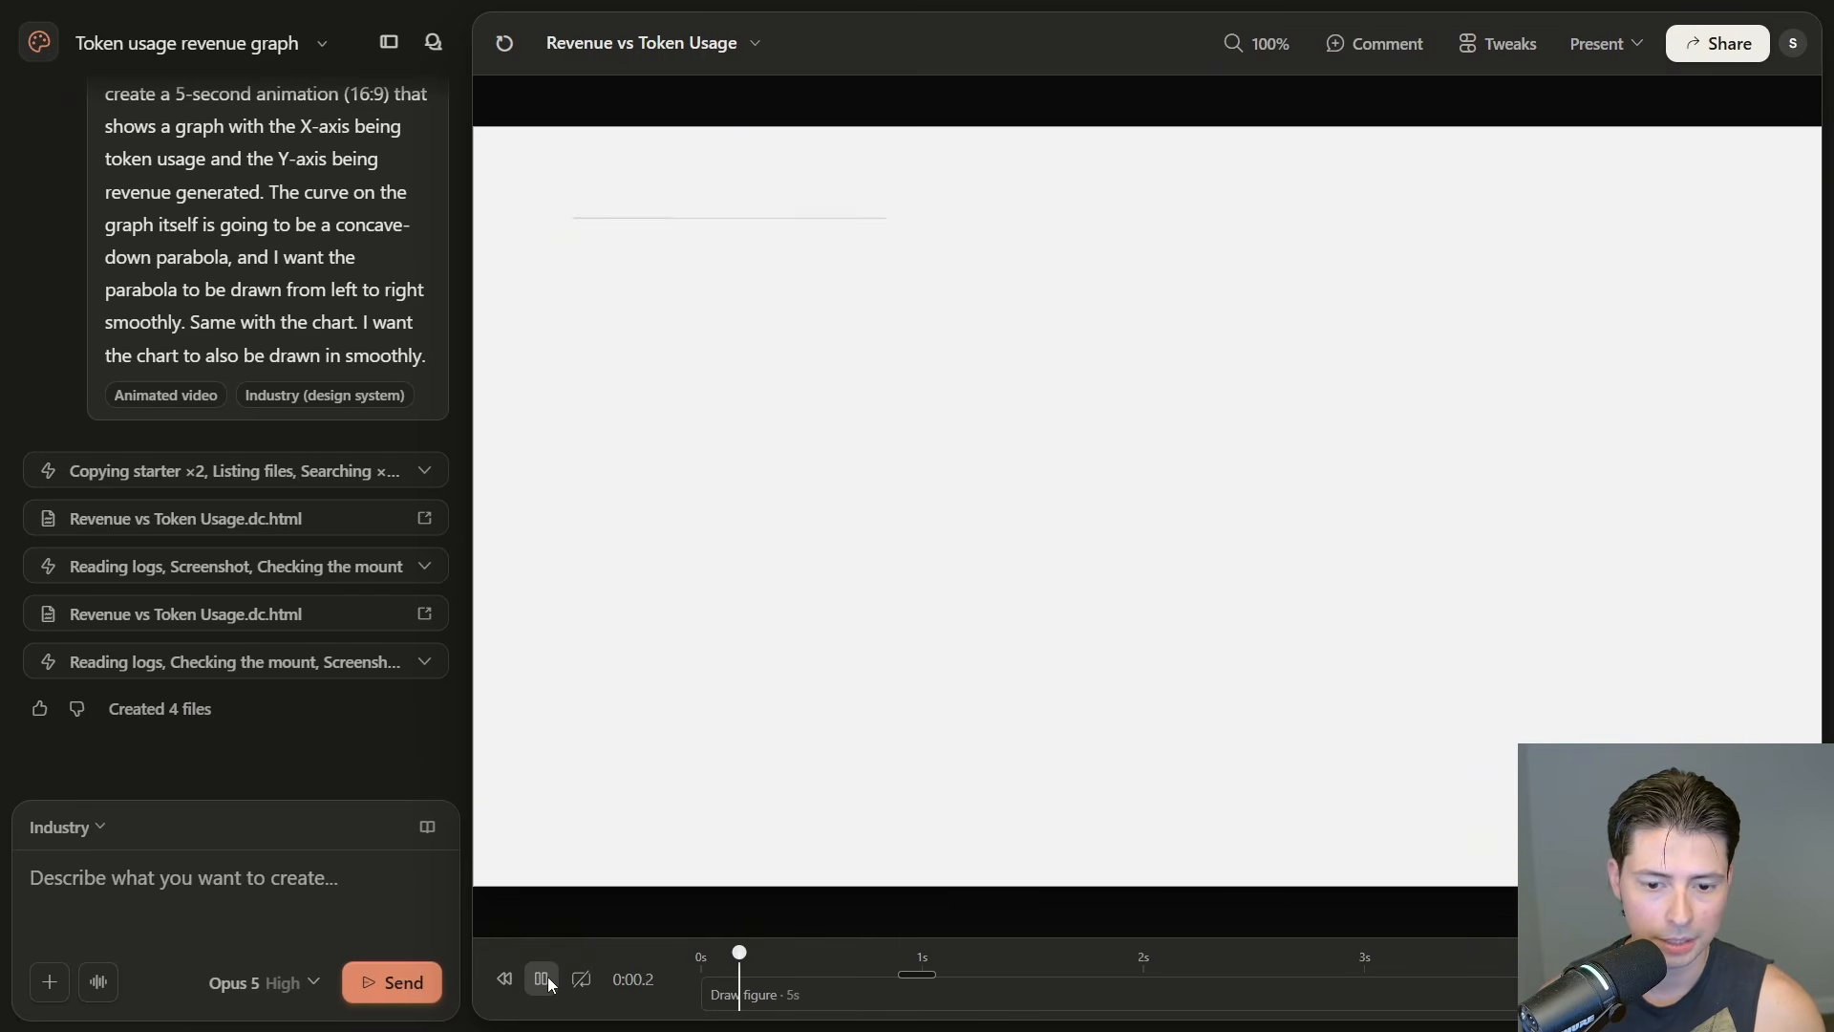